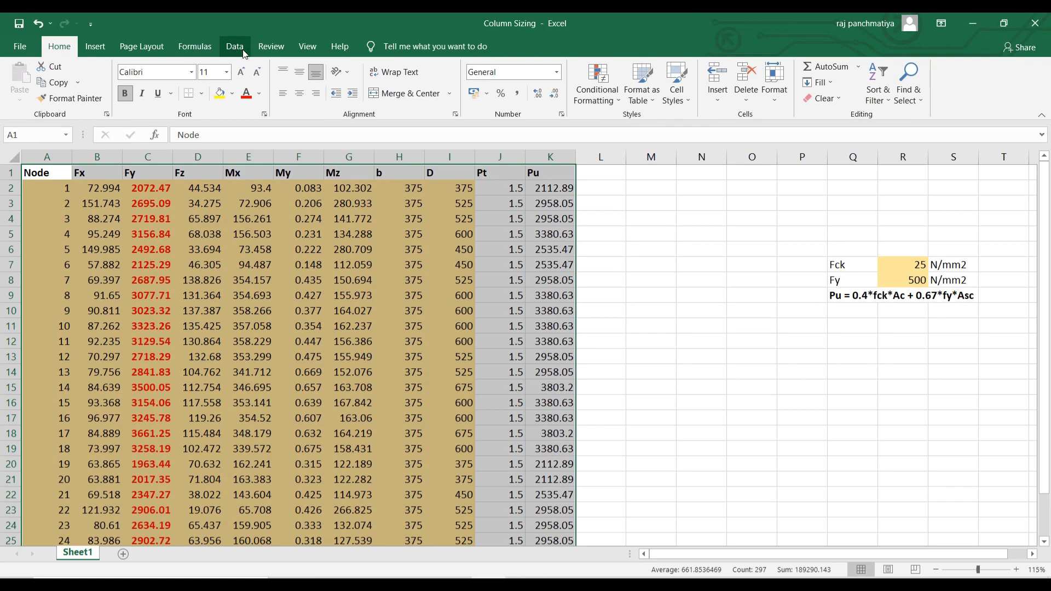
- Turn on filtering for the header row of the column sizing table
click(243, 50)
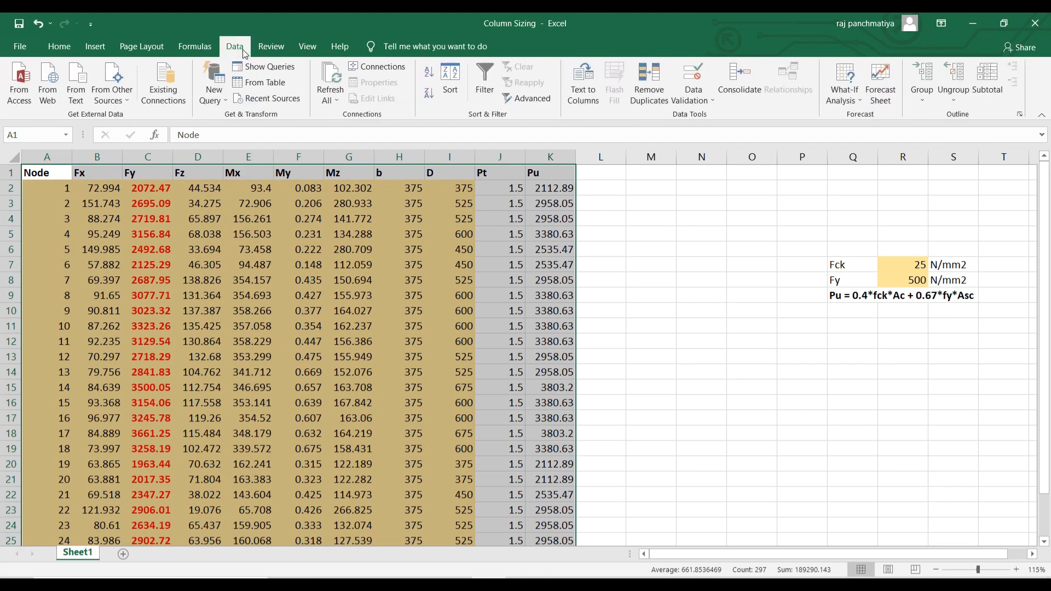
click(492, 96)
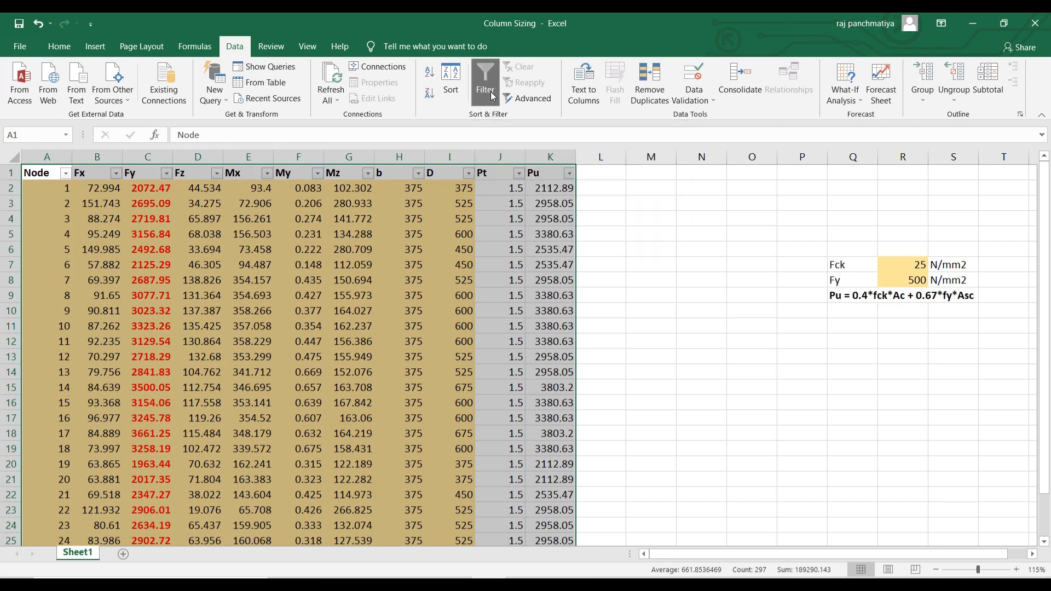
click(624, 300)
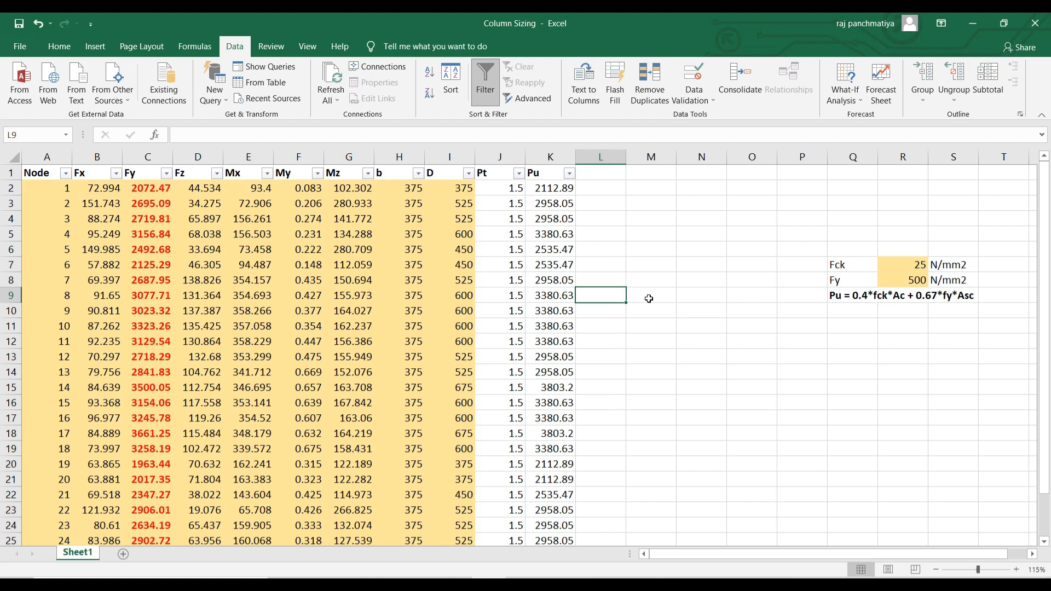
click(646, 296)
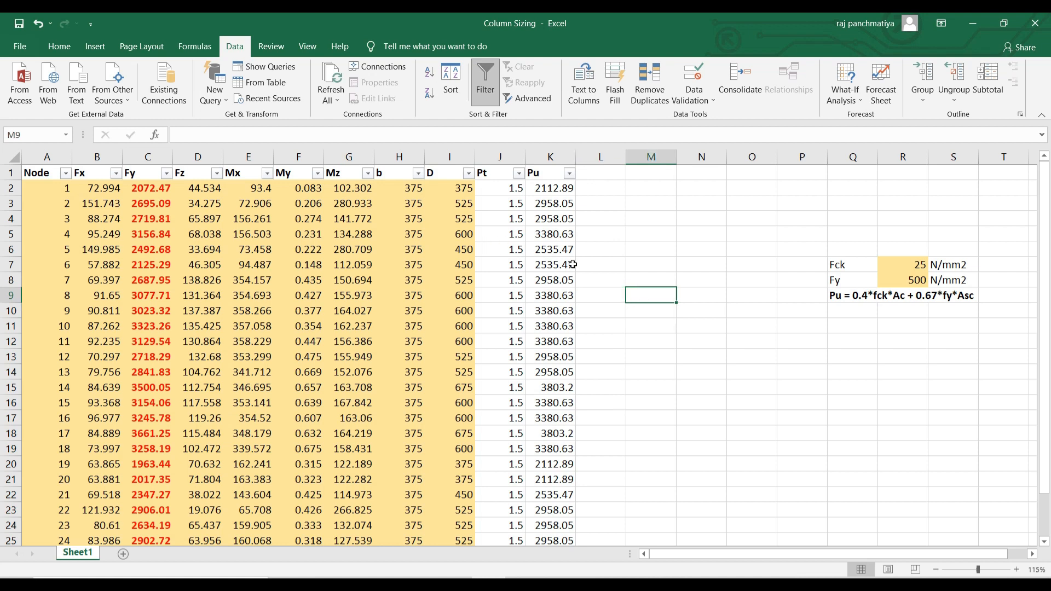
click(396, 154)
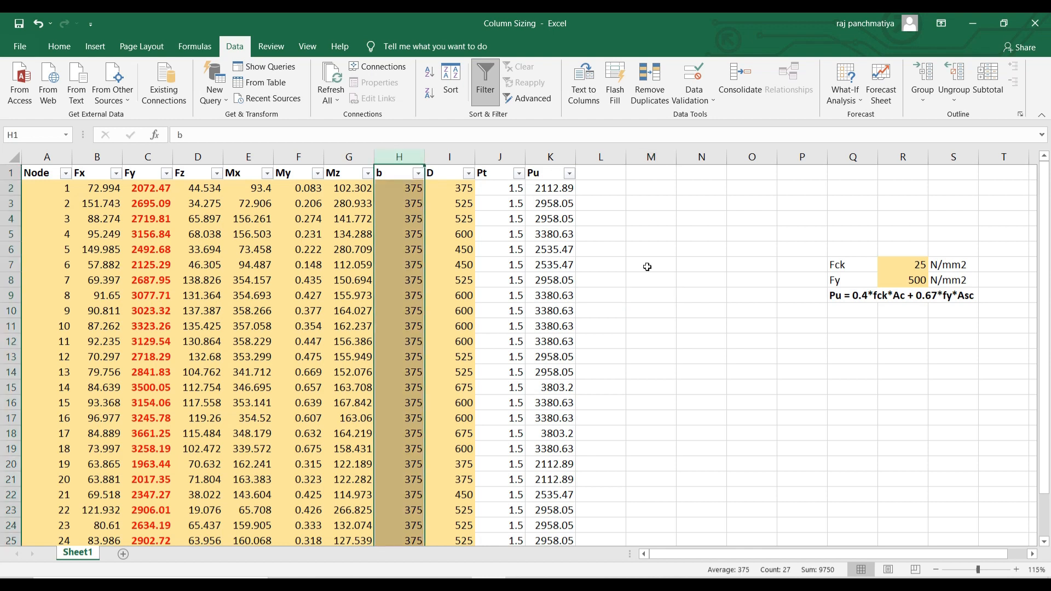
click(681, 278)
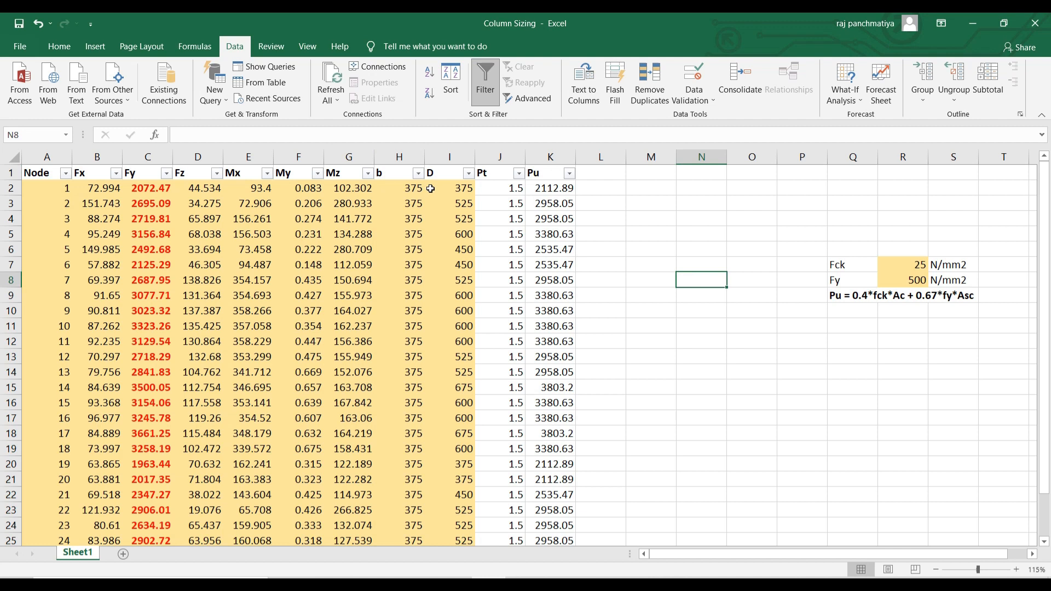
- Filter the D column to show only the rows with a depth of 375
click(468, 173)
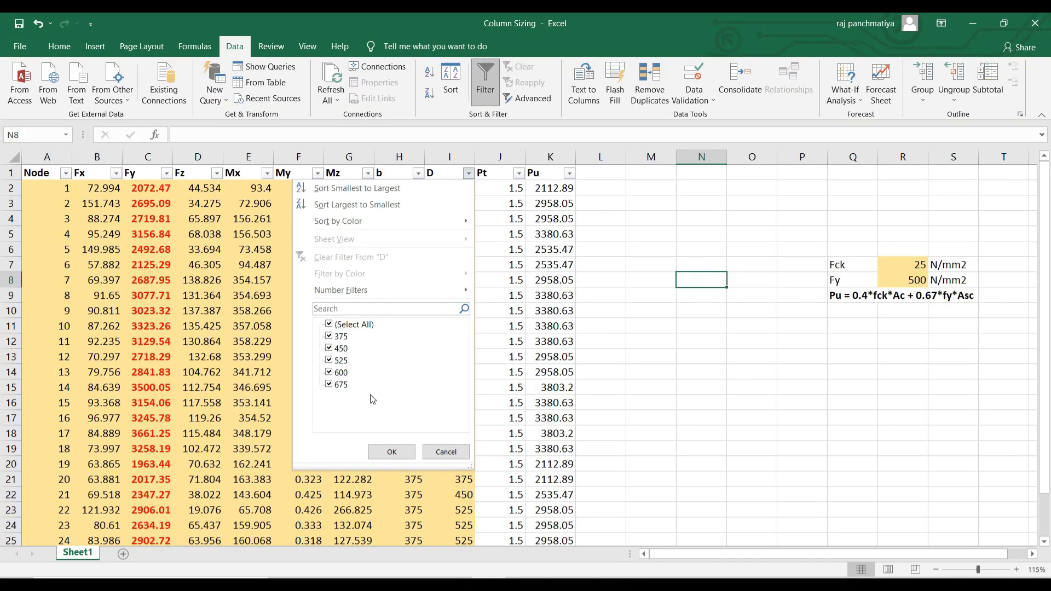
click(335, 384)
click(332, 373)
click(331, 360)
click(331, 348)
click(398, 560)
click(208, 351)
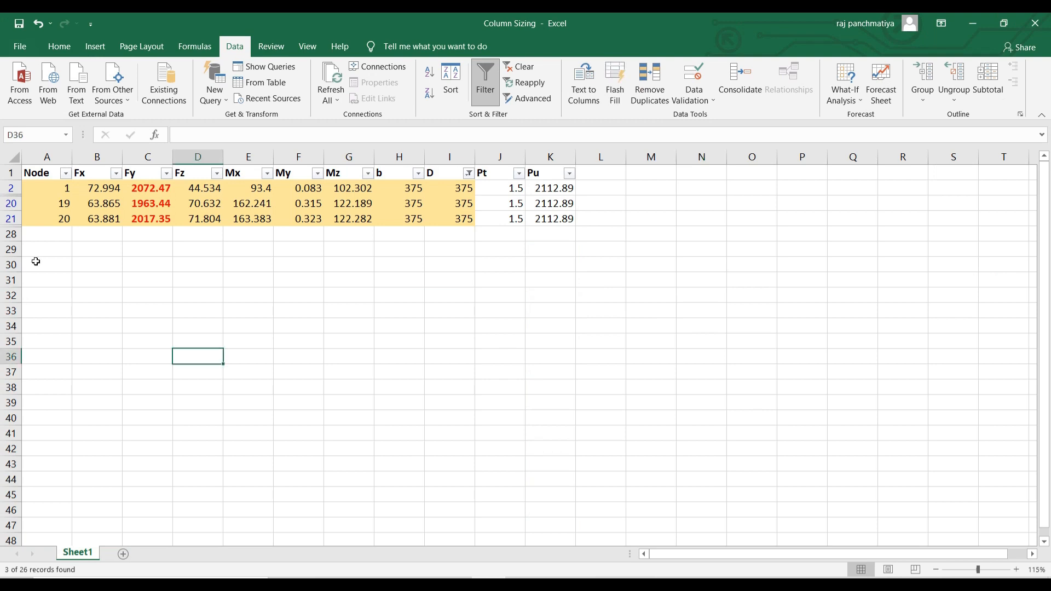
- Examine the b and D sizes and the node numbers of the filtered rows
drag(399, 189, 463, 220)
click(484, 277)
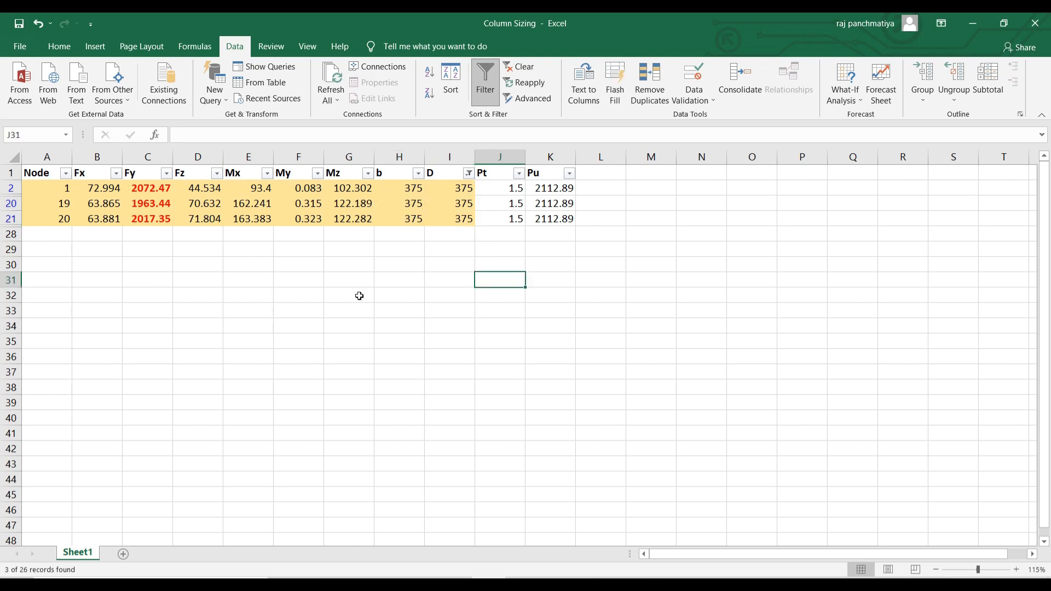
click(405, 266)
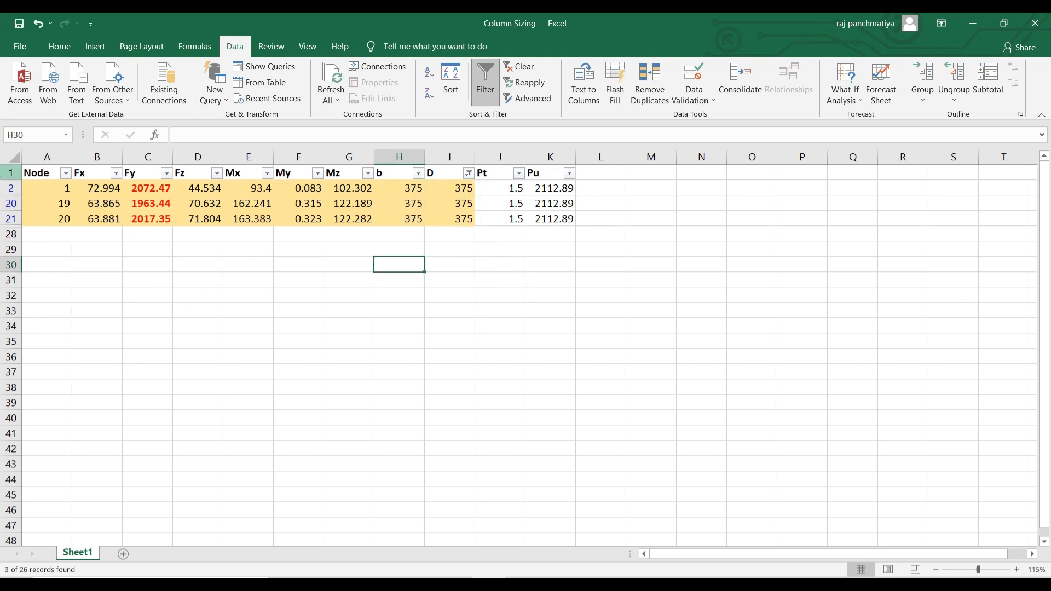
click(53, 189)
click(64, 203)
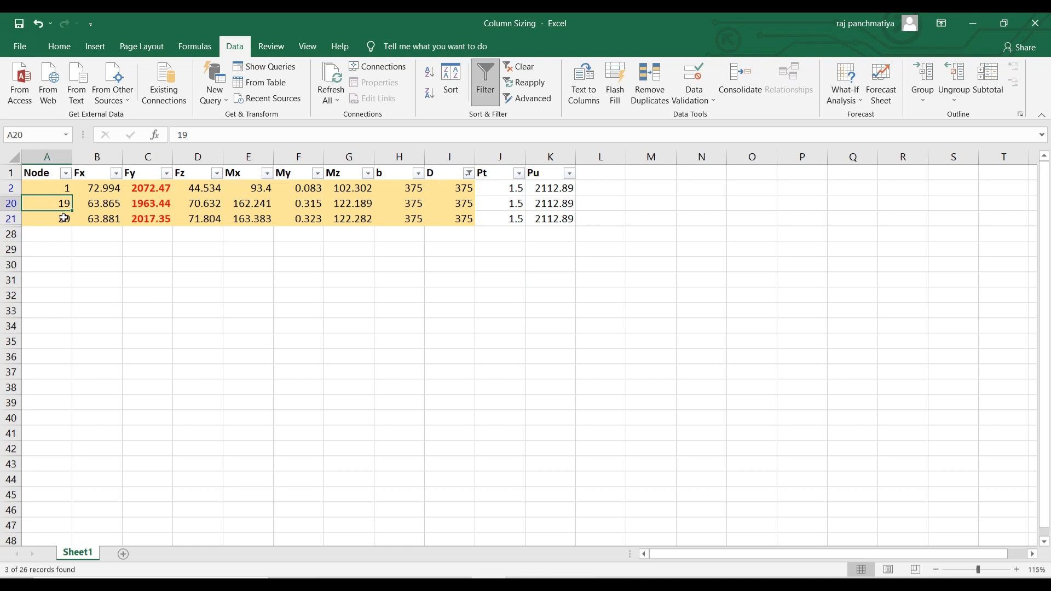
click(64, 217)
click(159, 267)
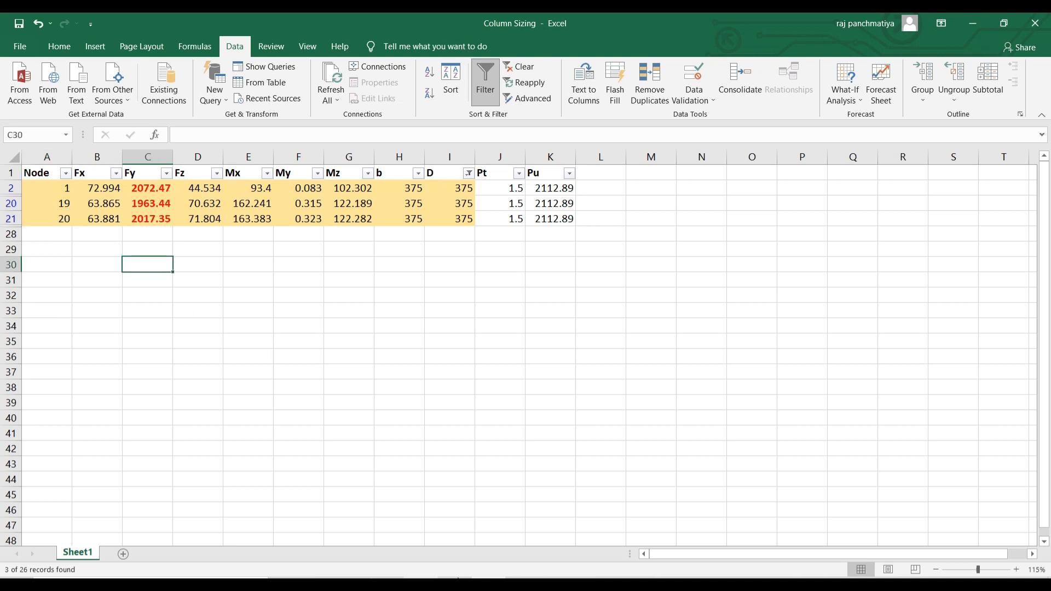
- Switch to STAAD.Pro and delete the Rect 0.38x0.30, 0.45x0.30 and 0.60x0.30 sections from the G+7 Floors model's properties
click(589, 583)
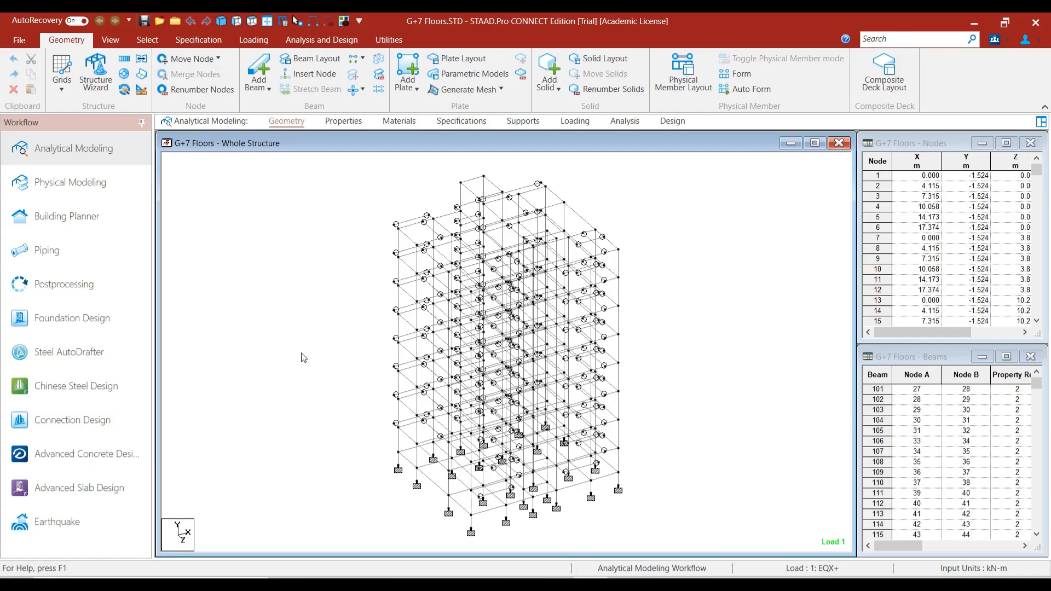
click(340, 125)
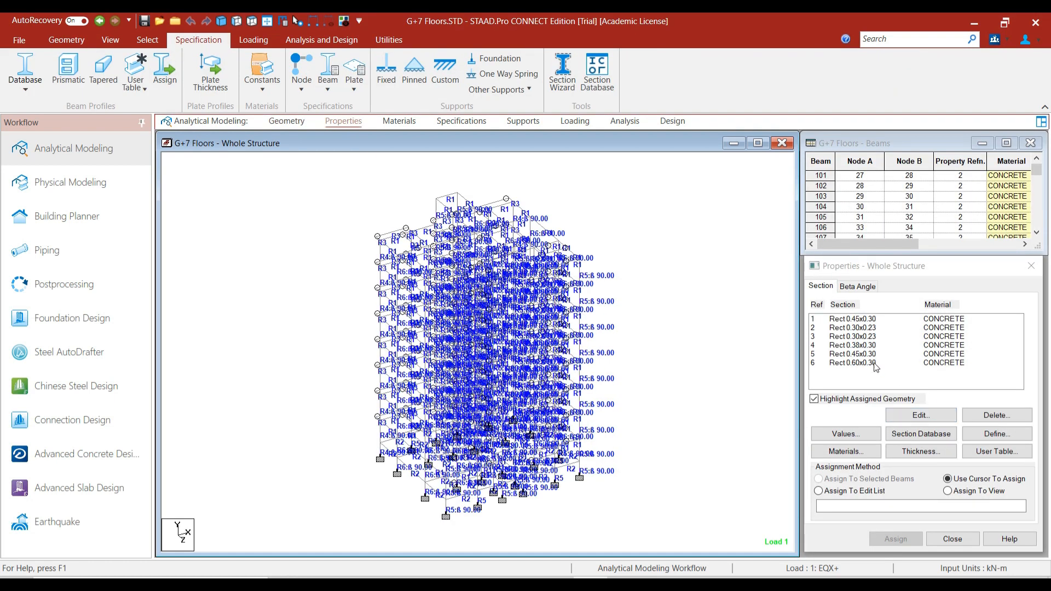
click(862, 346)
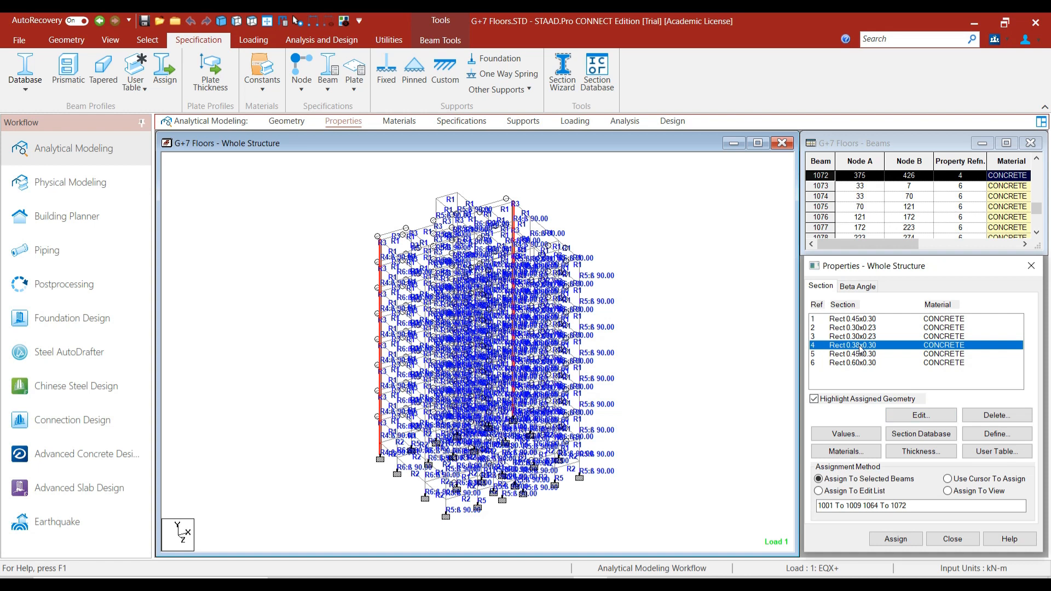
key(Delete)
key(Return)
click(861, 346)
key(Delete)
key(Return)
click(861, 346)
key(Delete)
key(Return)
click(618, 343)
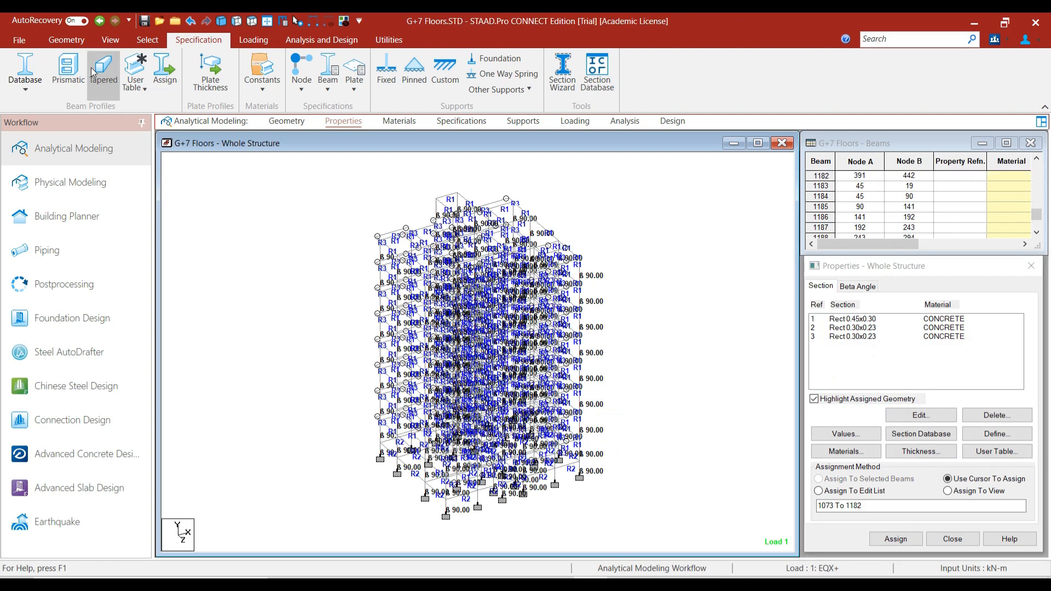
- Select all beams parallel to Y and display only these columns in the whole structure view
click(146, 43)
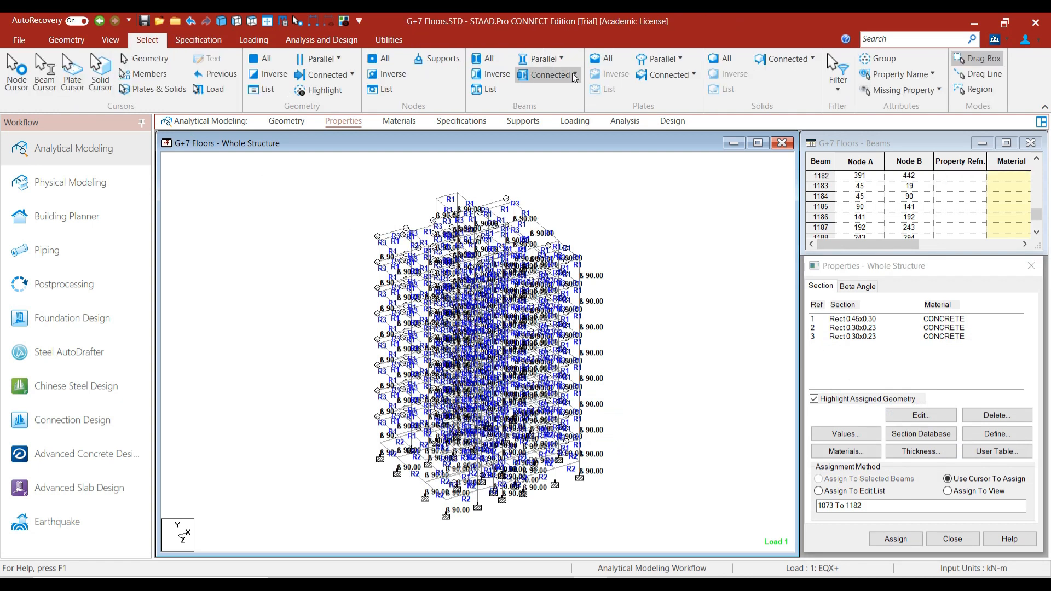
click(556, 59)
click(545, 95)
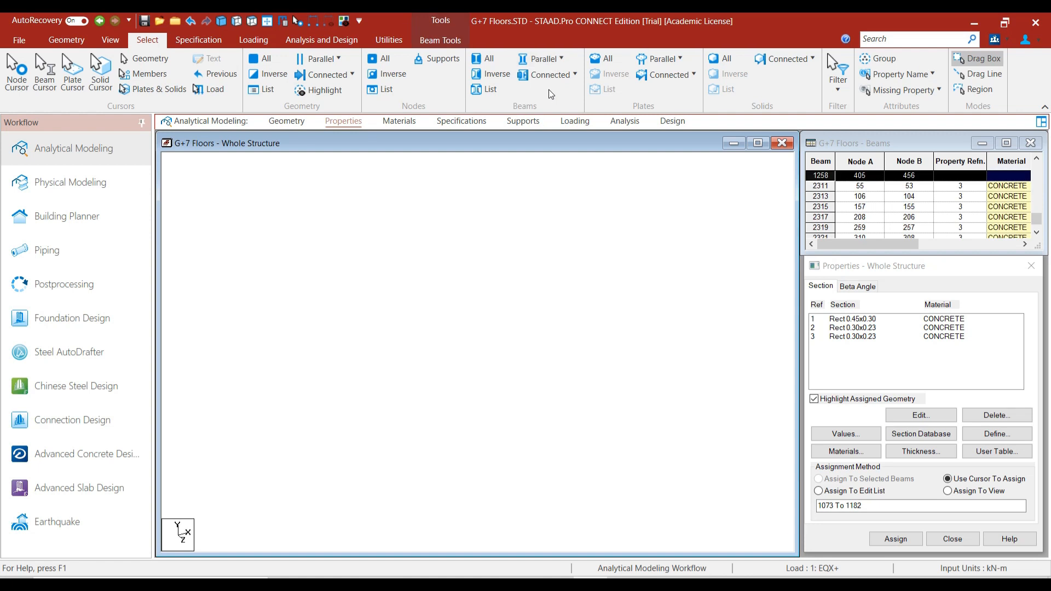
click(344, 24)
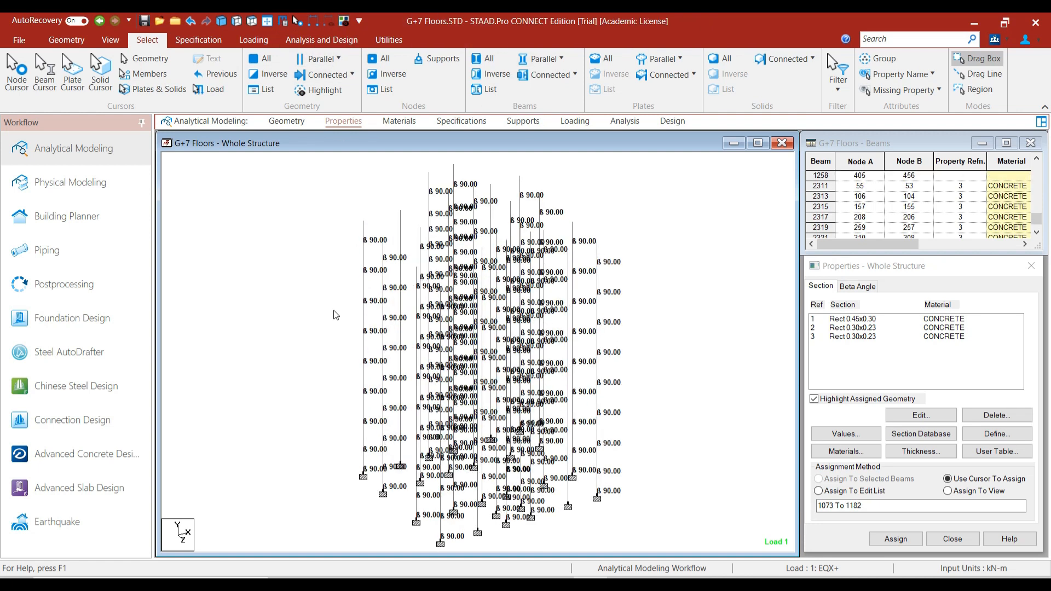
- Select the column stacks at nodes 1, 19 and 20 in plan view, and return to the isometric view
click(250, 23)
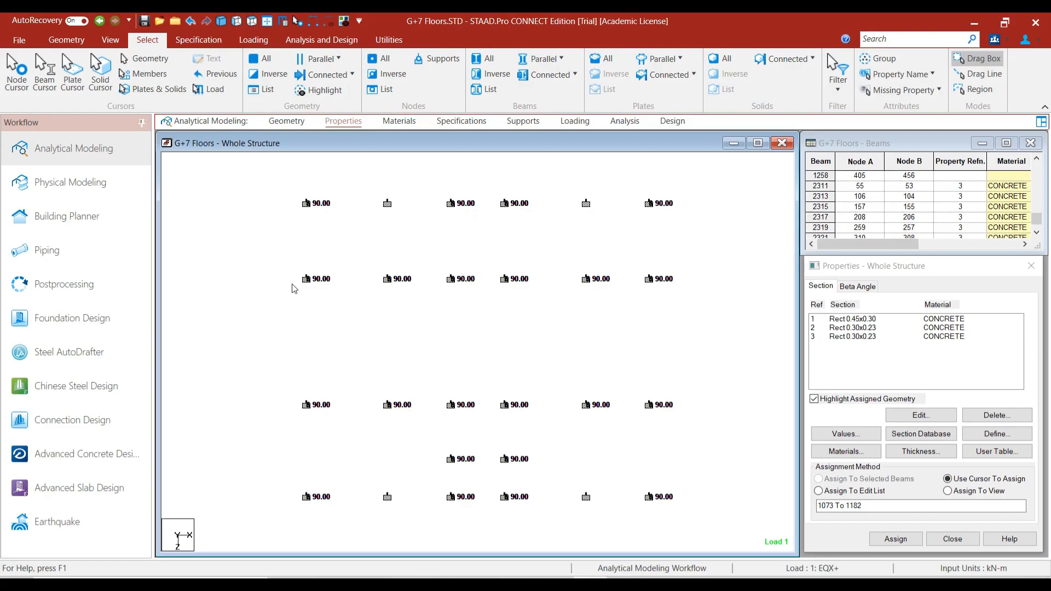
click(319, 219)
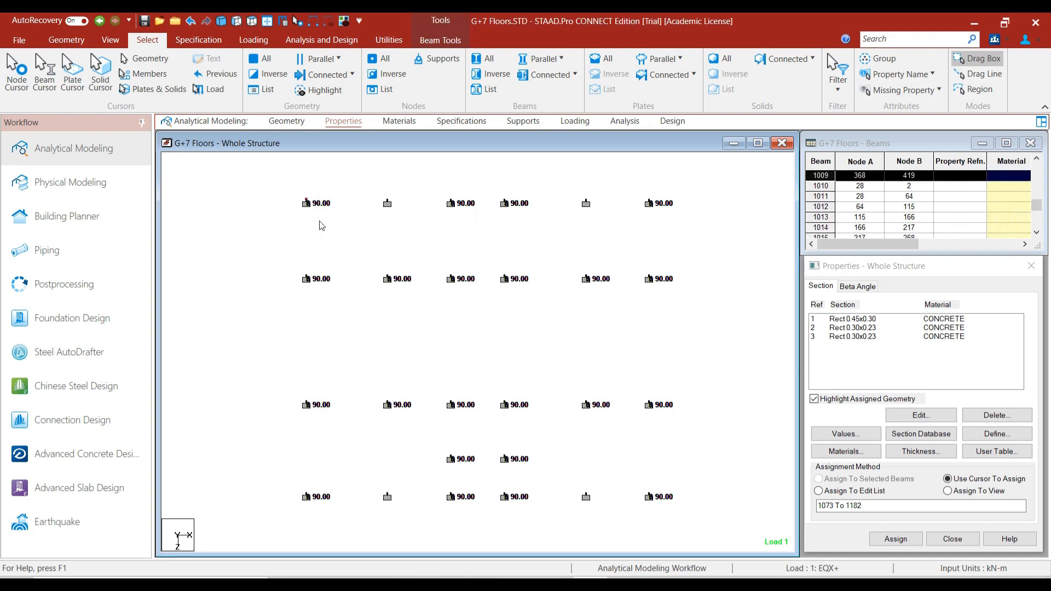
drag(429, 444, 539, 471)
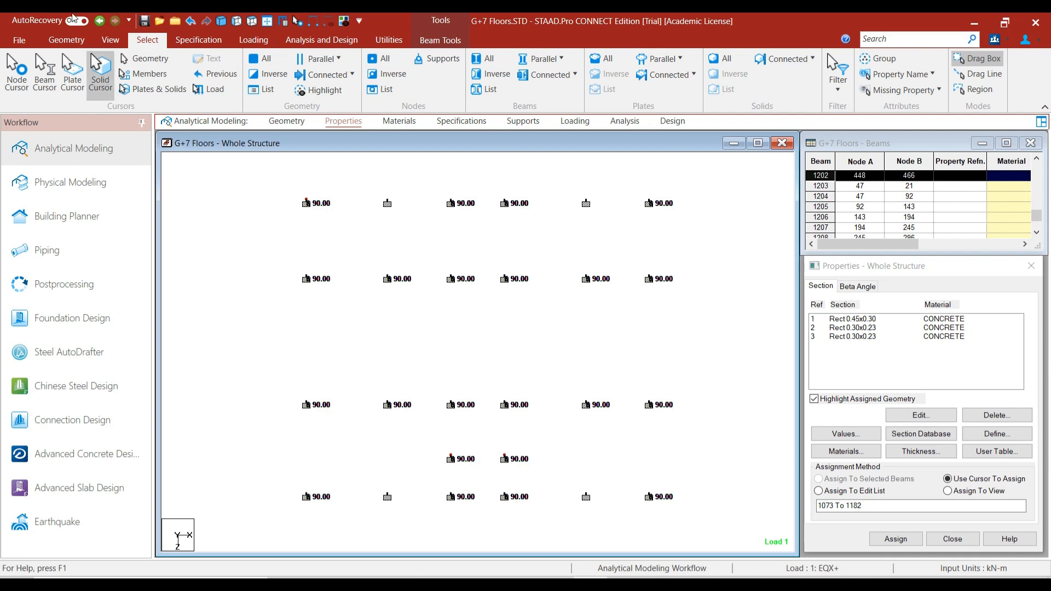
click(222, 22)
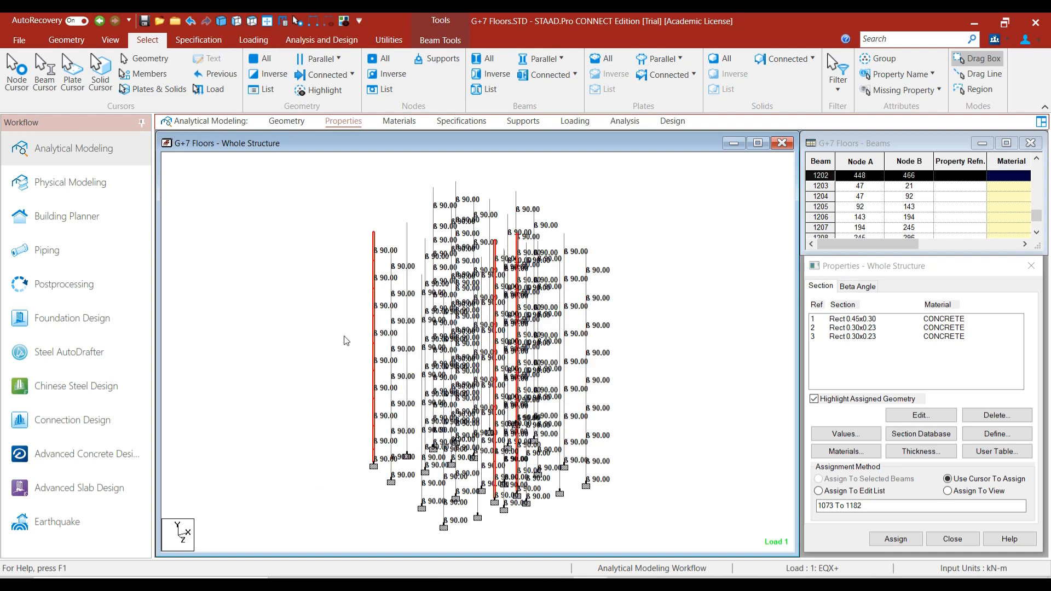
- Define a rectangular concrete section with YD 0.375 m and ZD 0.375 m, and assign it to the selected columns
click(1009, 436)
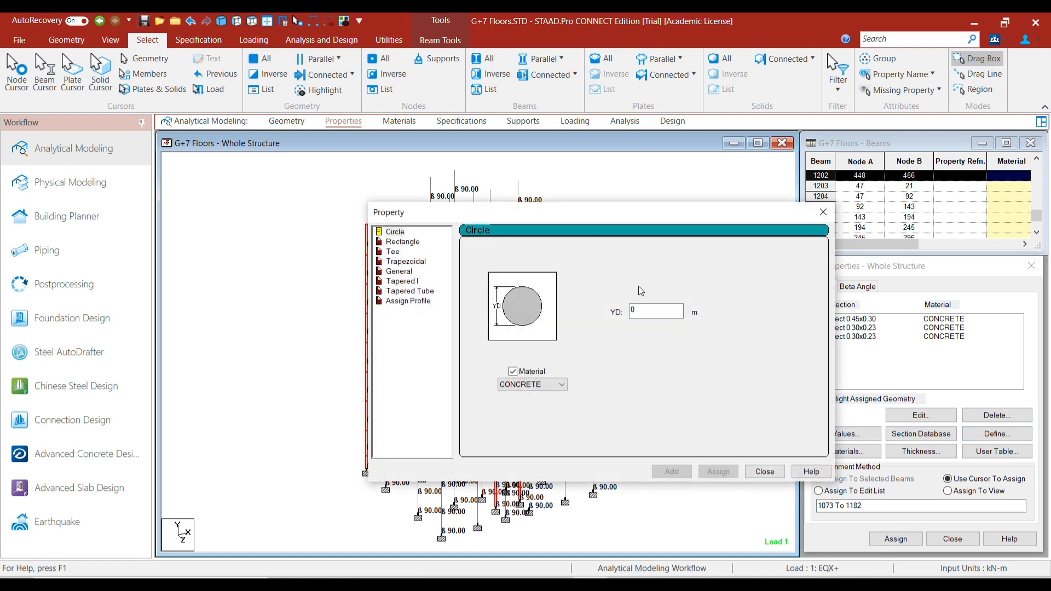
click(391, 241)
click(663, 303)
text(.375)
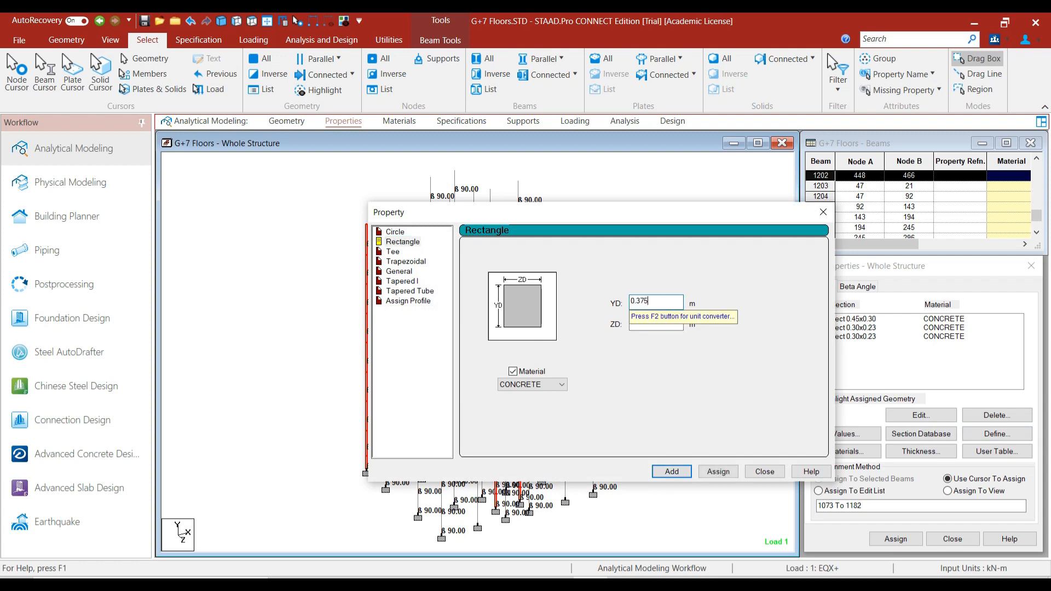
key(Tab)
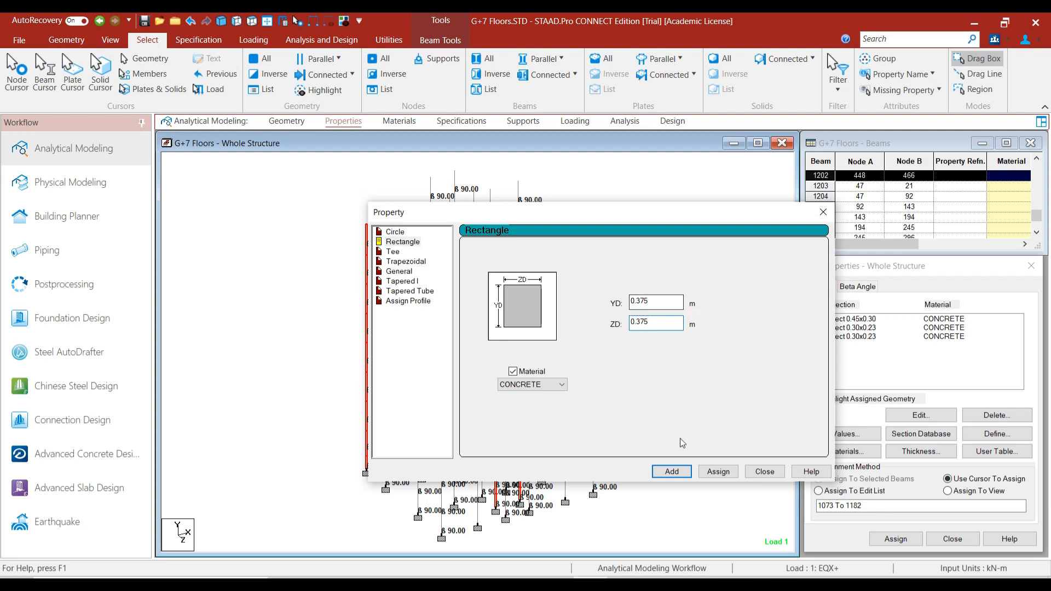
click(718, 471)
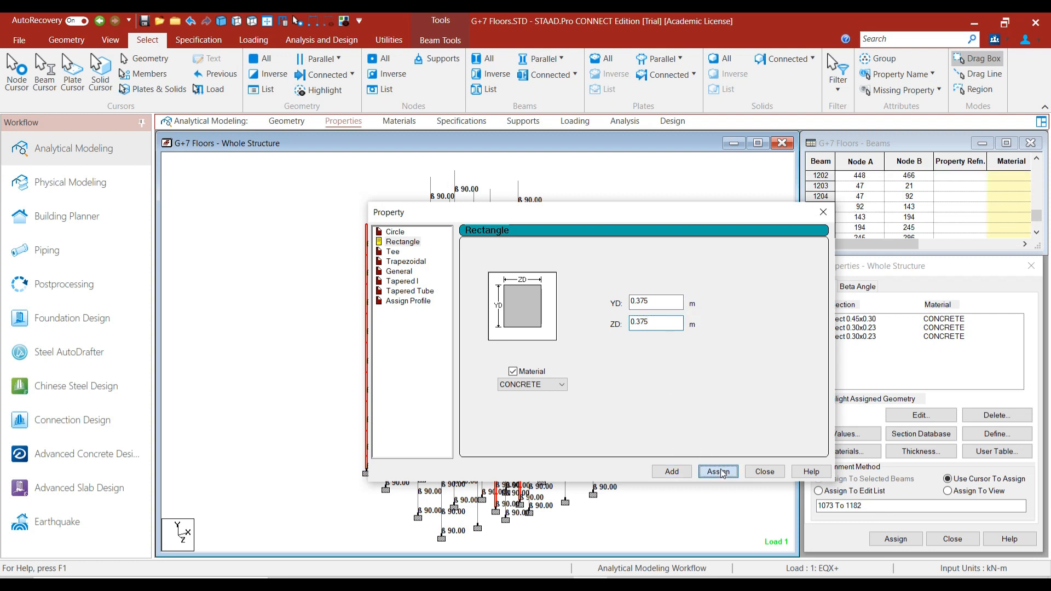
click(764, 472)
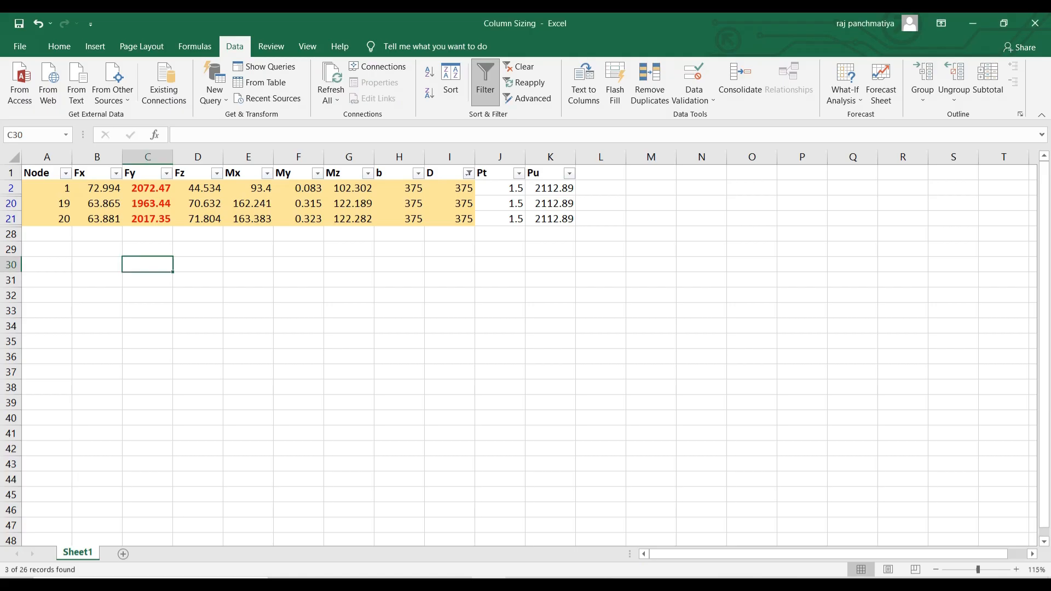
- In the Excel sizing table, filter the D column to 450 only and highlight the b and D values of those rows
click(468, 174)
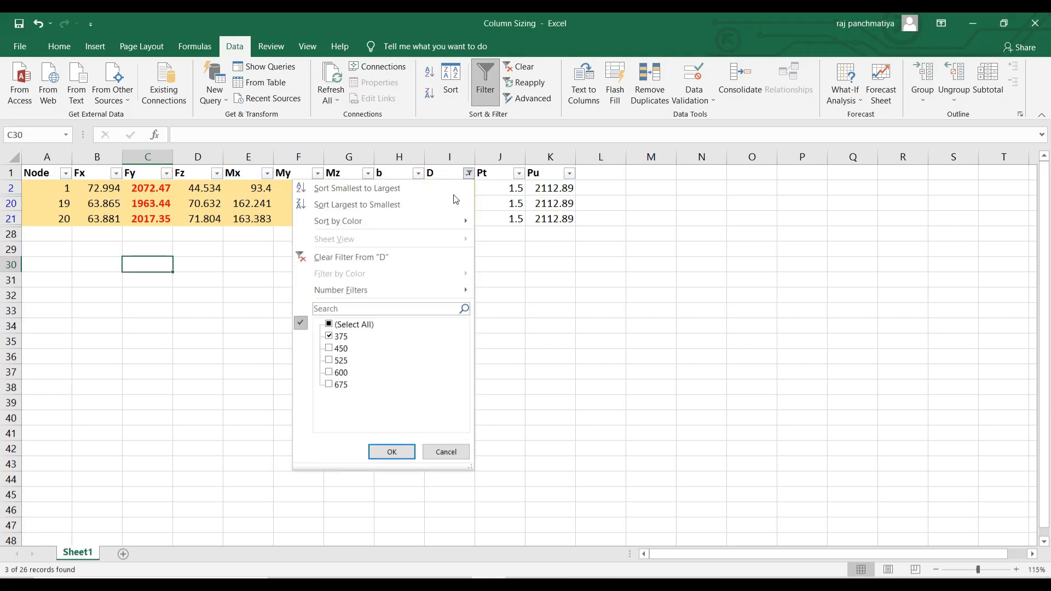
click(340, 336)
click(340, 349)
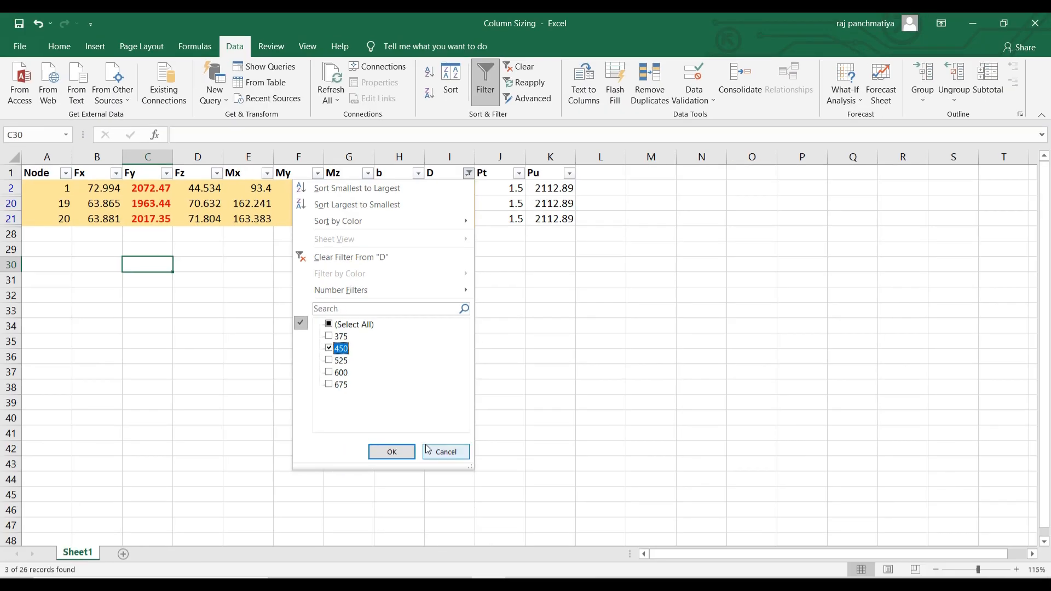
click(387, 545)
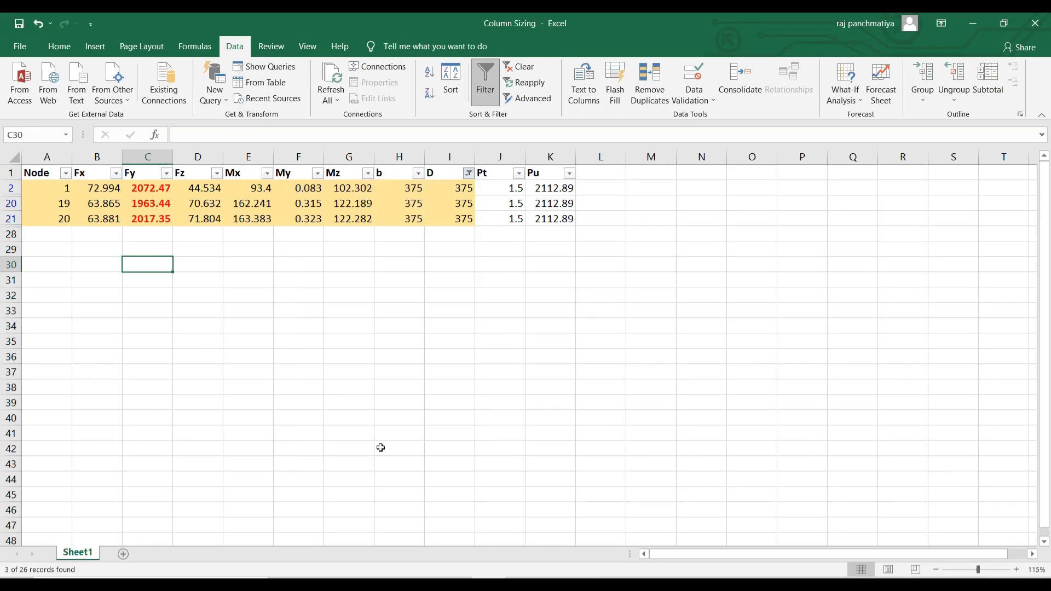
click(280, 308)
drag(400, 185, 460, 236)
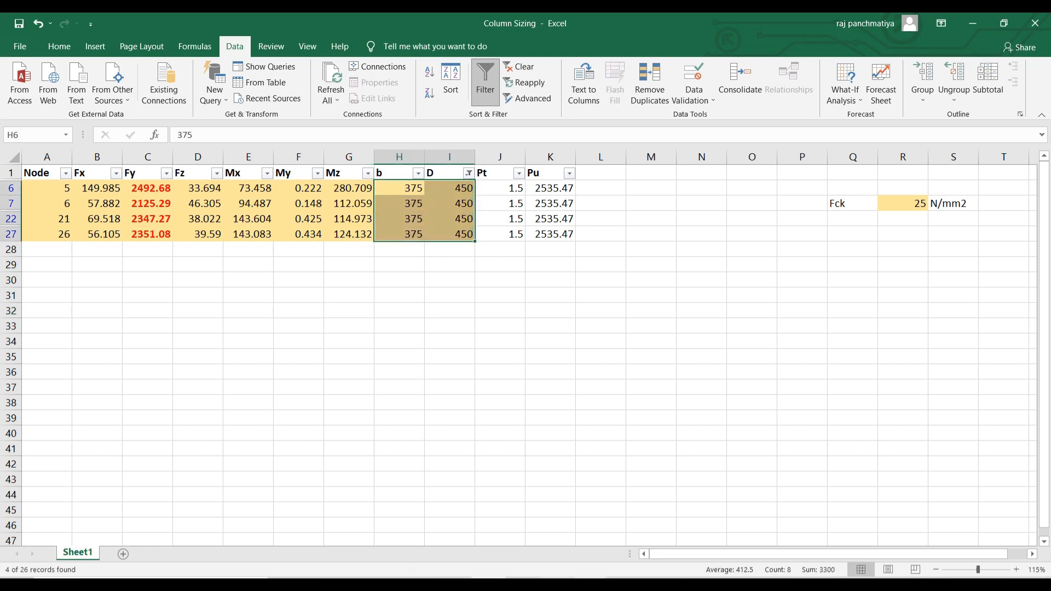
- Switch to STAAD.Pro, select the column stacks at nodes 5, 6, 21 and 26 in plan view, and return to the isometric view
click(485, 583)
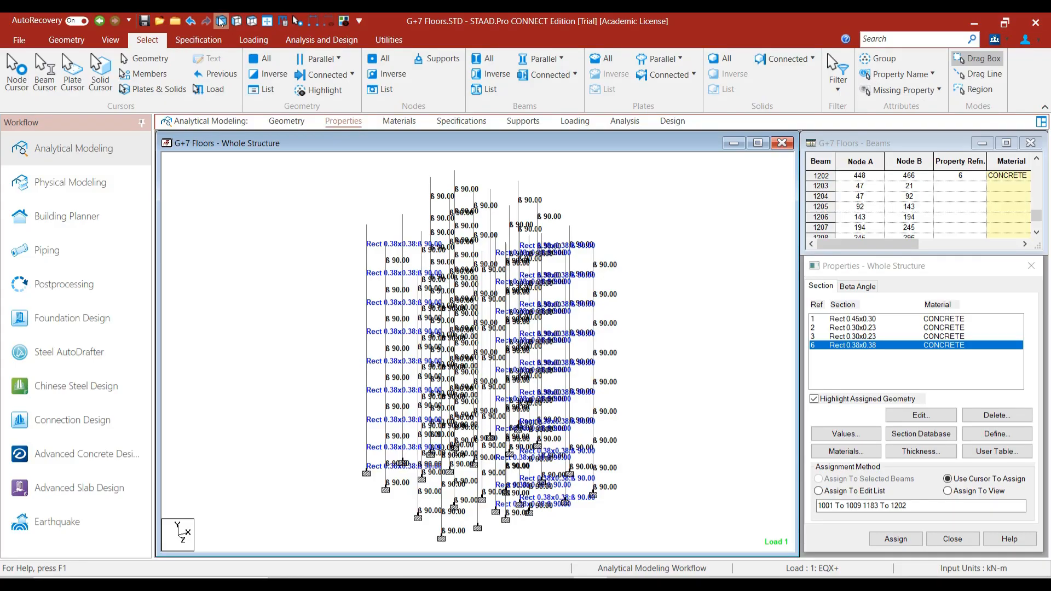
click(251, 21)
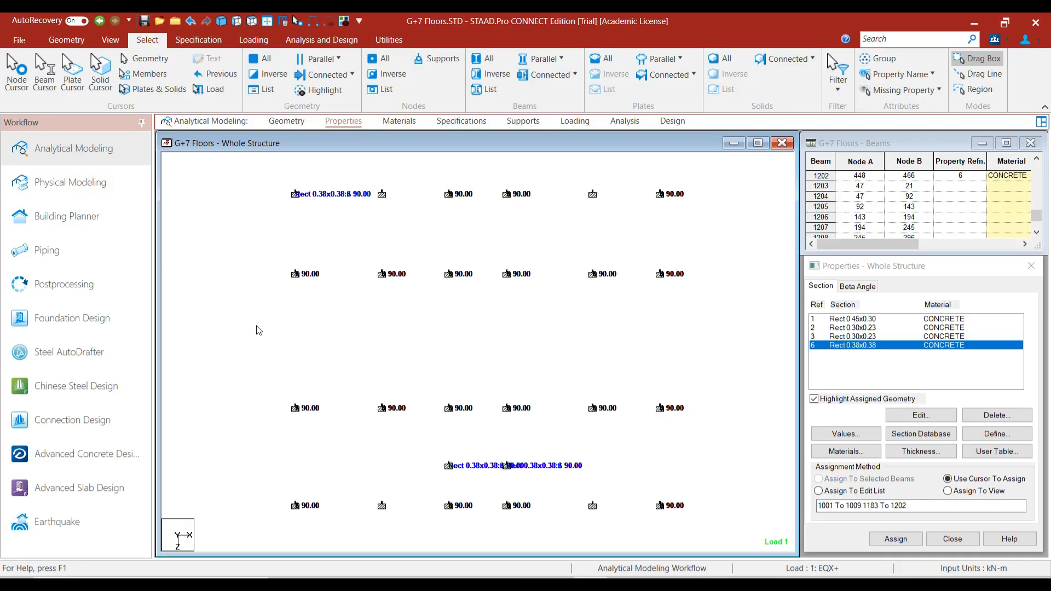
drag(585, 181, 694, 213)
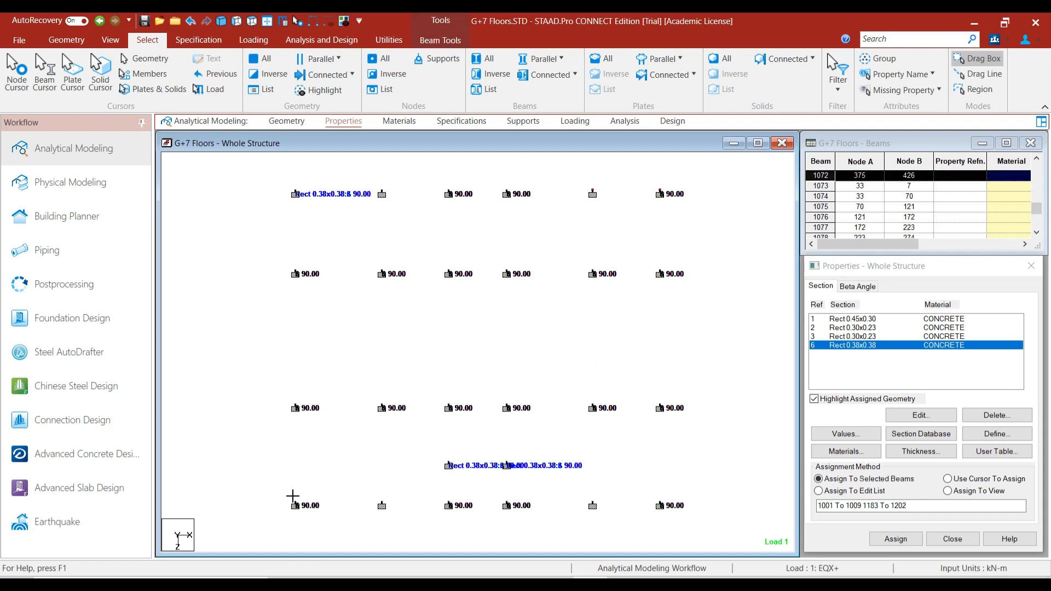
drag(644, 490, 701, 532)
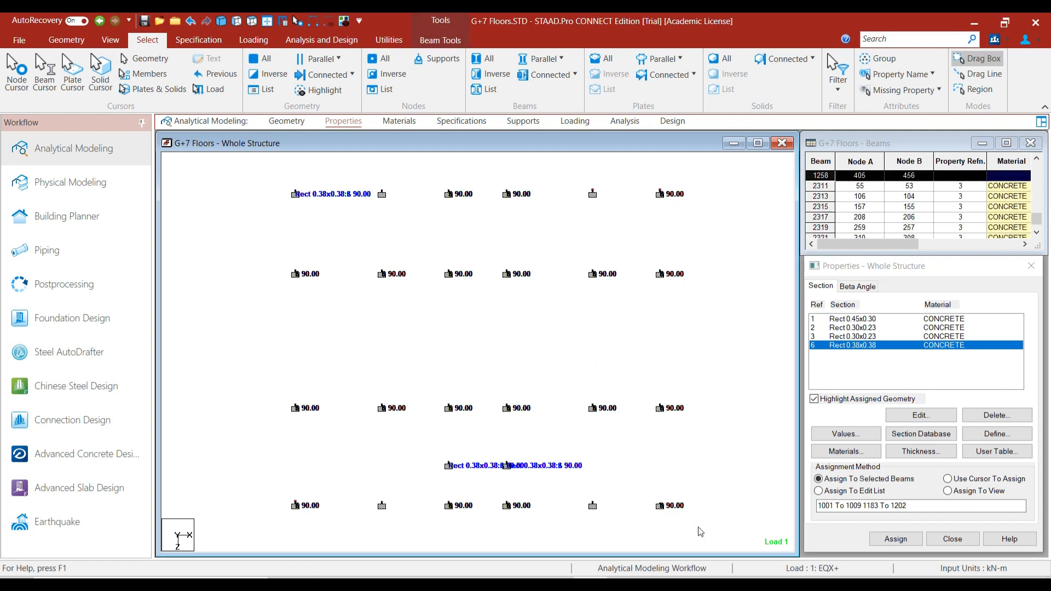
click(221, 21)
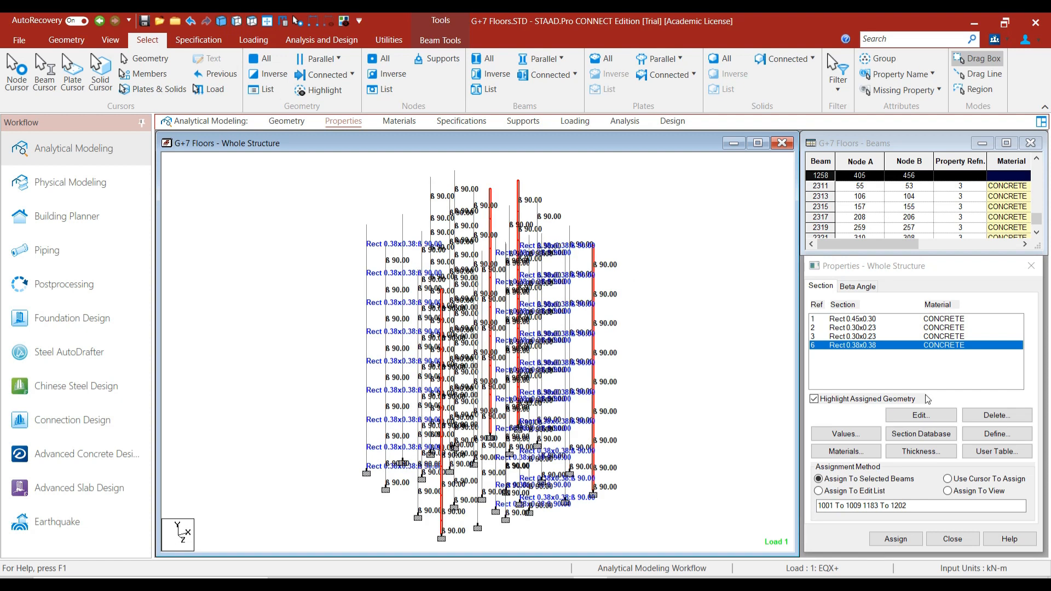
- Define a rectangular concrete section with YD 0.450 m and ZD 0.375 m, and assign it to the selected columns
click(996, 435)
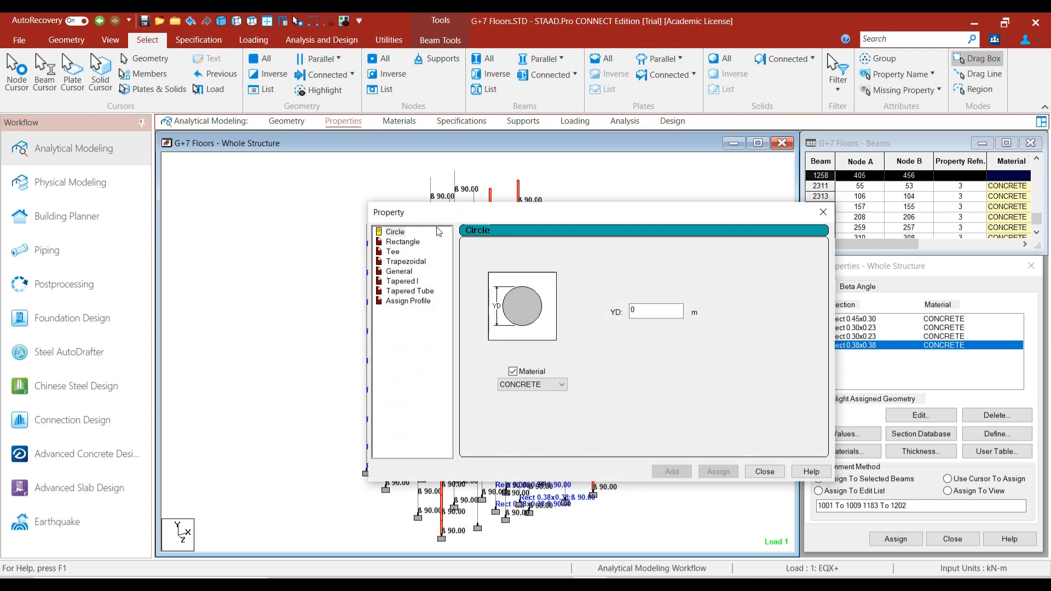
click(403, 241)
click(657, 303)
text(.450)
key(Tab)
text(0.375)
click(721, 474)
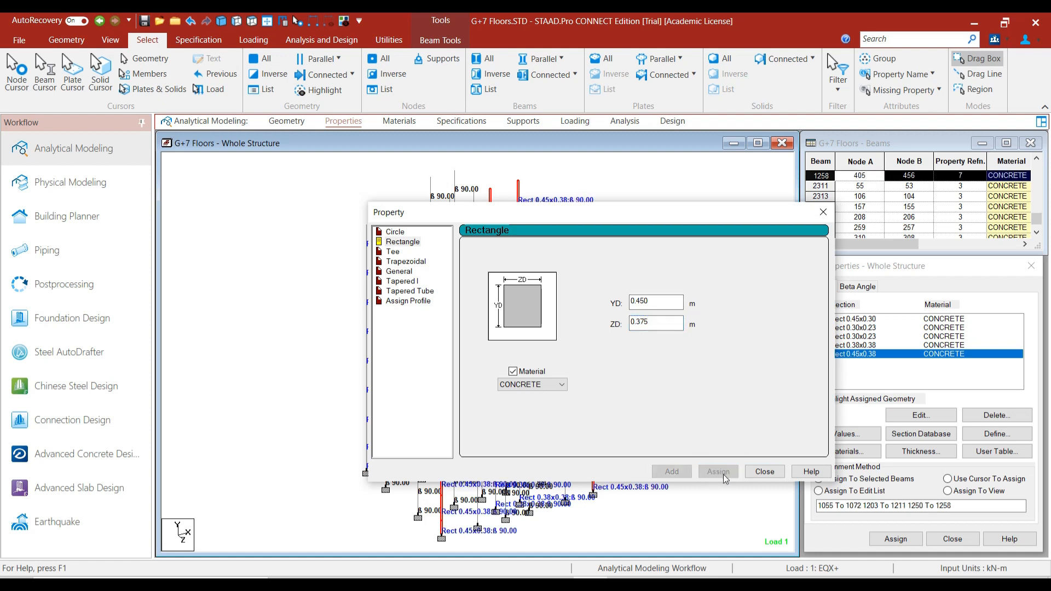
click(764, 471)
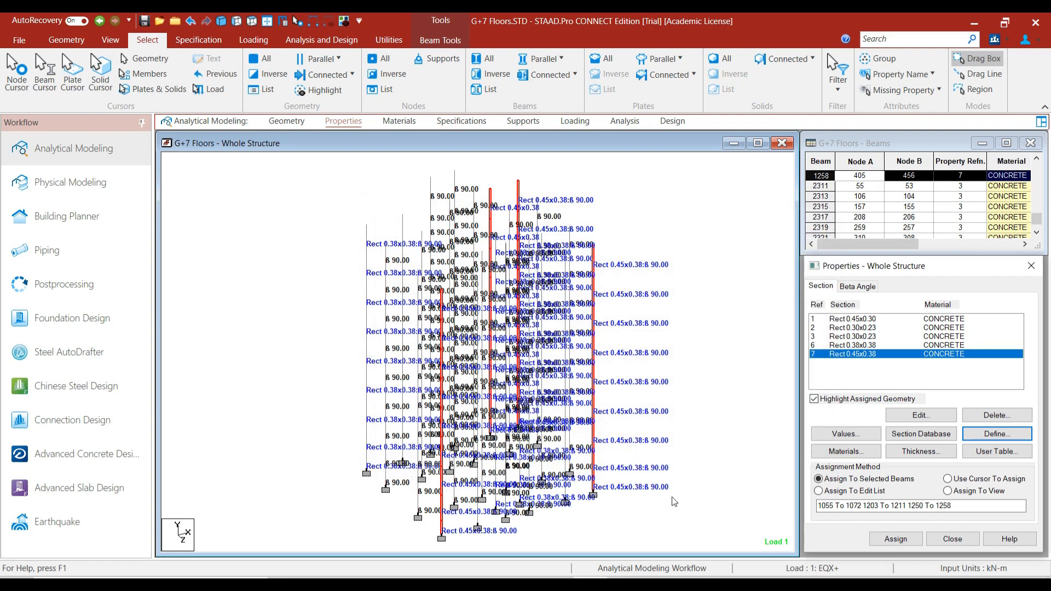
- Switch to the Excel sizing table and filter the D column to 525 only
key(alt+Tab)
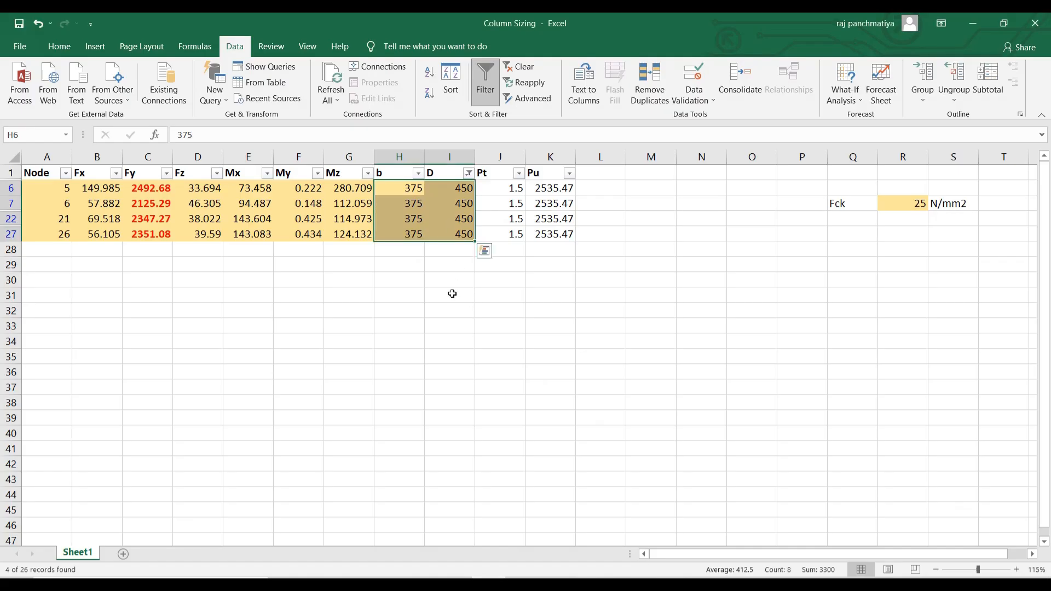
click(450, 295)
click(469, 173)
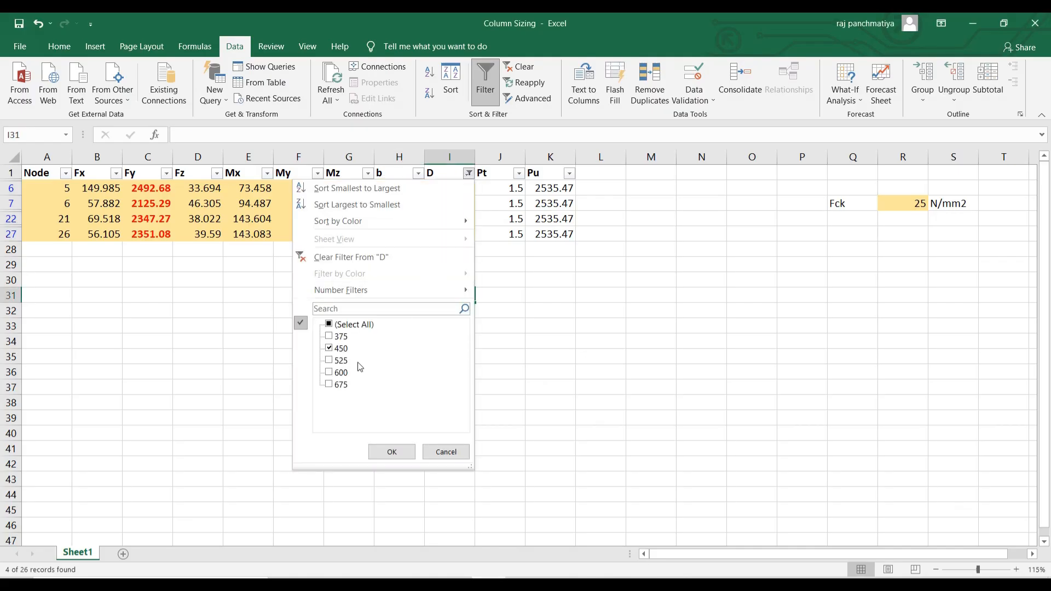
click(340, 351)
click(340, 361)
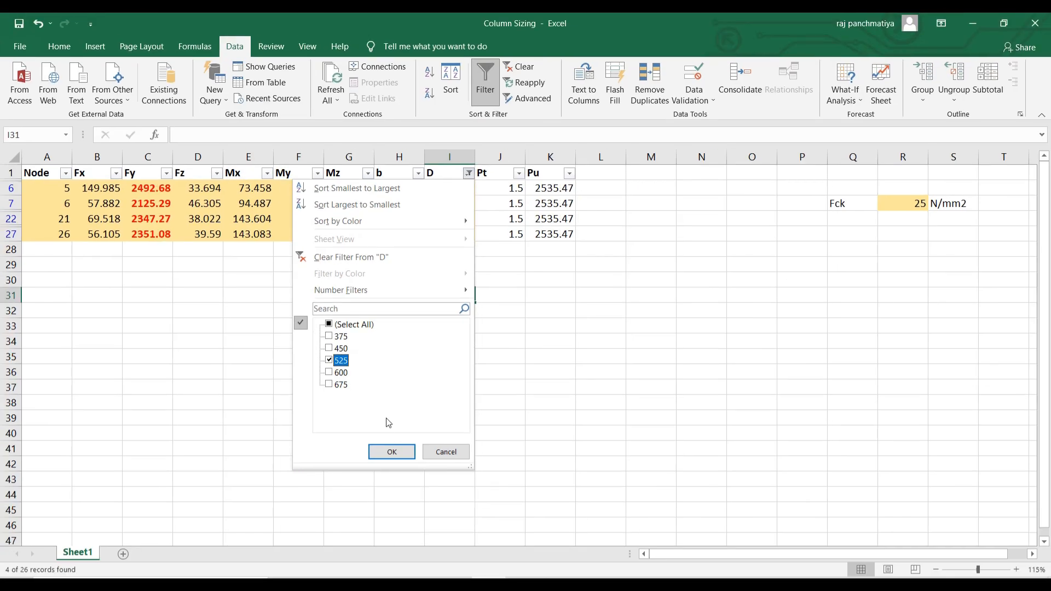
click(392, 452)
click(323, 375)
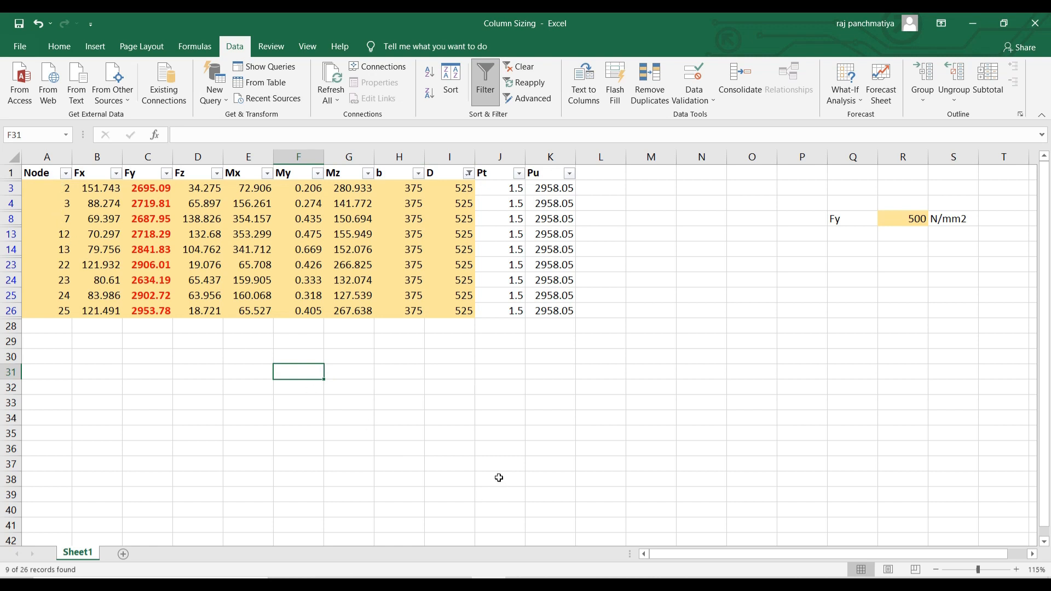
- In STAAD.Pro, select the column stacks at nodes 2, 3, 7, 12, 13 and 22 to 25 in plan view, checking the Excel list, and return to isometric
click(589, 585)
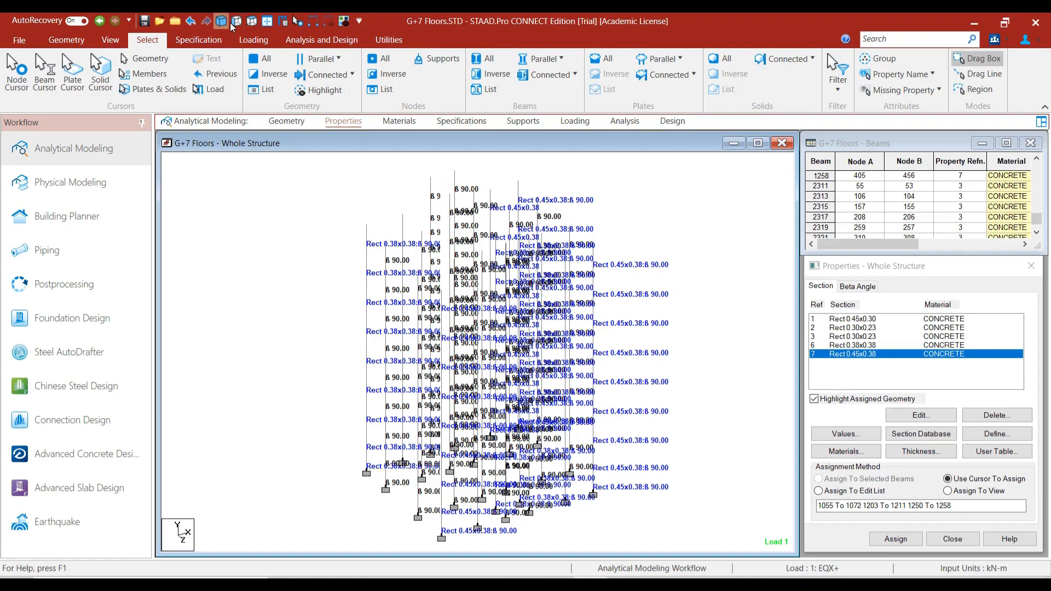
click(251, 21)
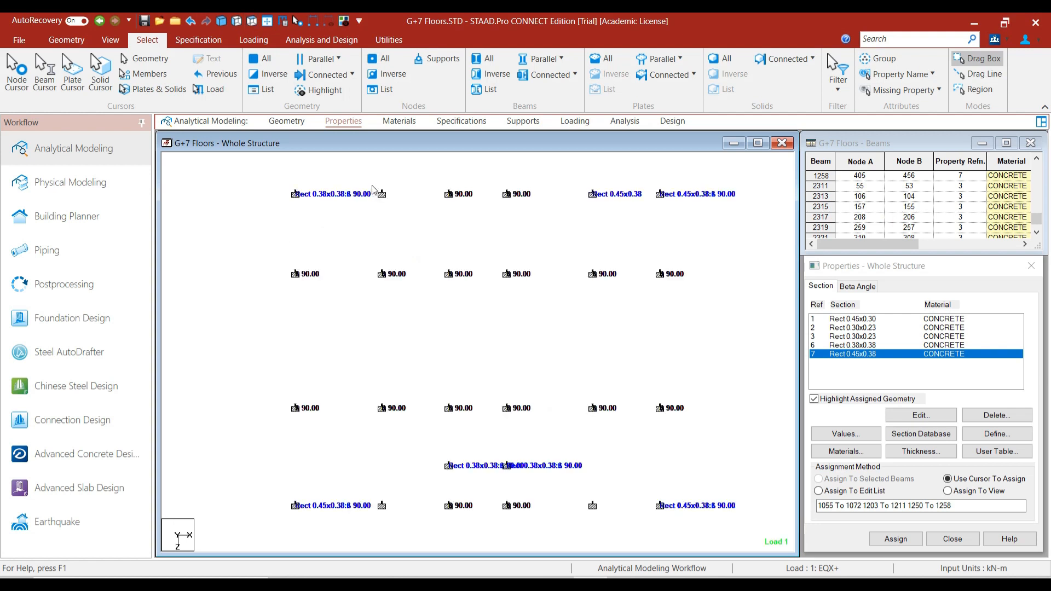
drag(369, 184, 461, 208)
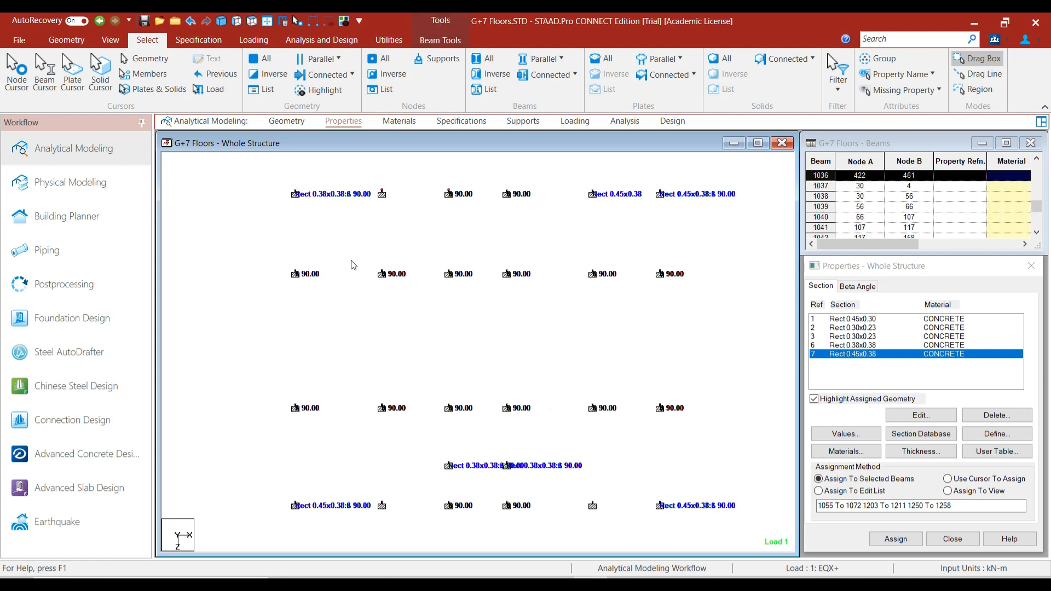
drag(282, 263, 319, 290)
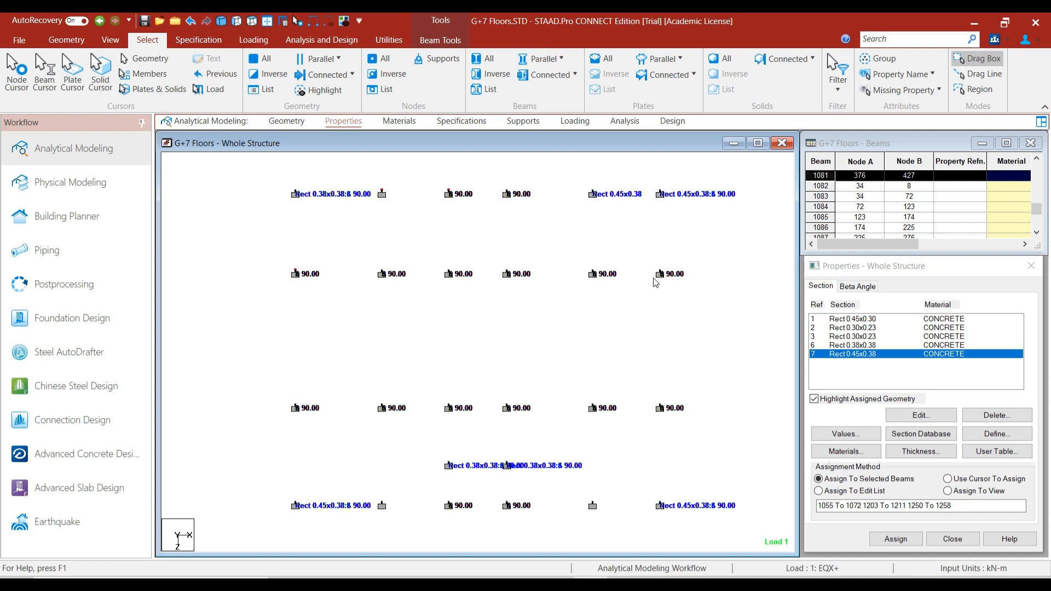
drag(648, 258, 685, 292)
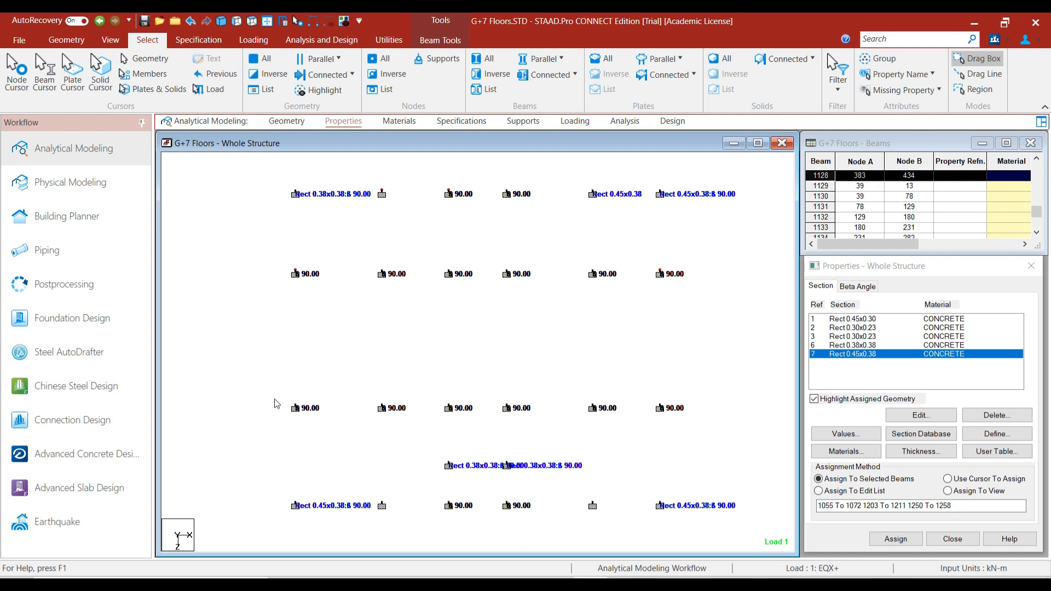
drag(283, 396, 313, 422)
click(488, 584)
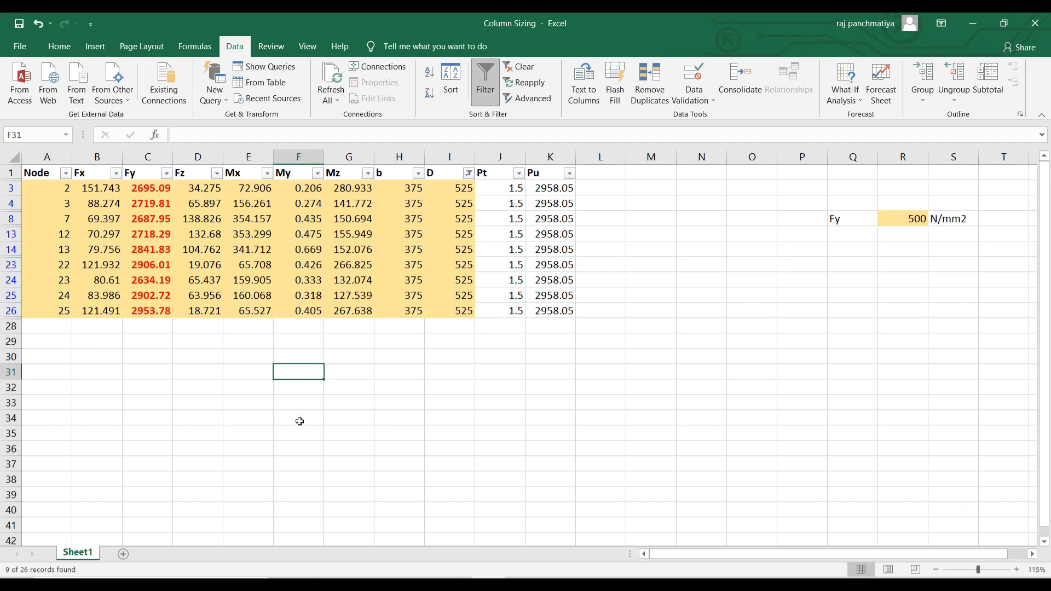
click(591, 583)
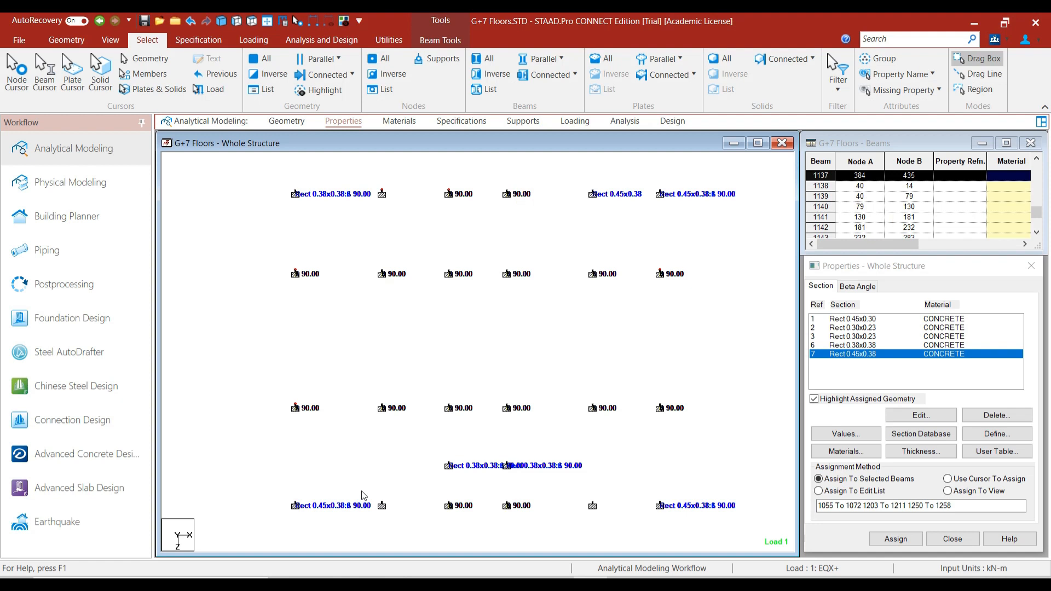
drag(361, 491, 602, 523)
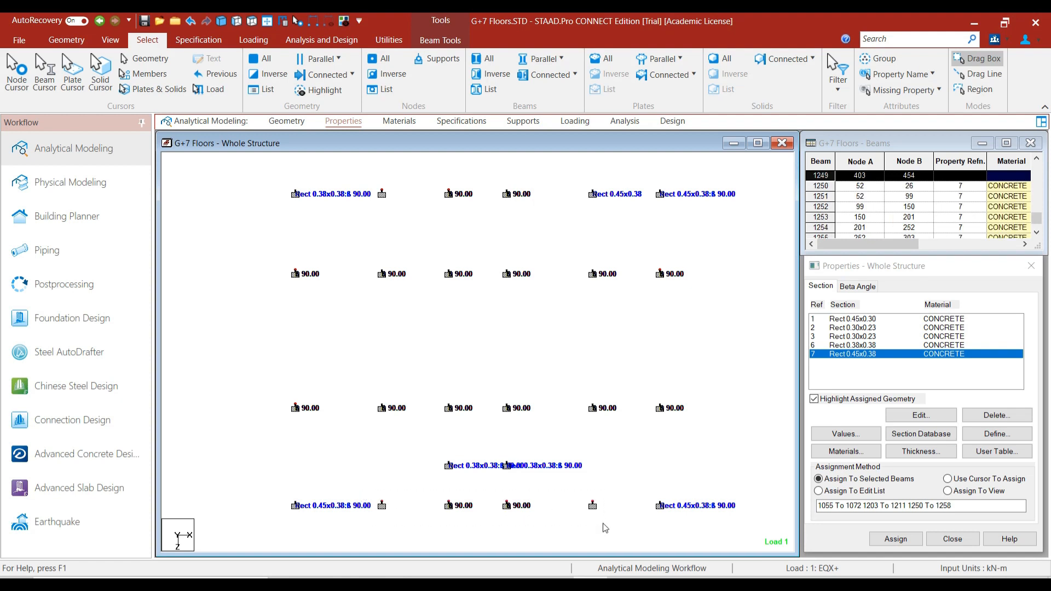
click(228, 22)
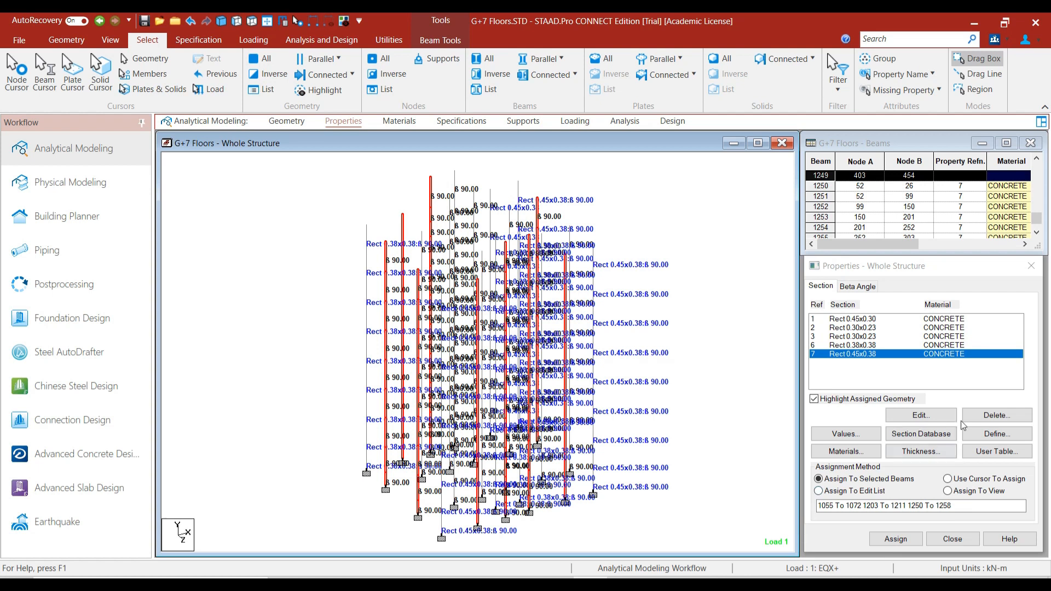
- Define a rectangular concrete section with YD 0.525 m and ZD 0.375 m, and assign it to the selected columns
click(996, 434)
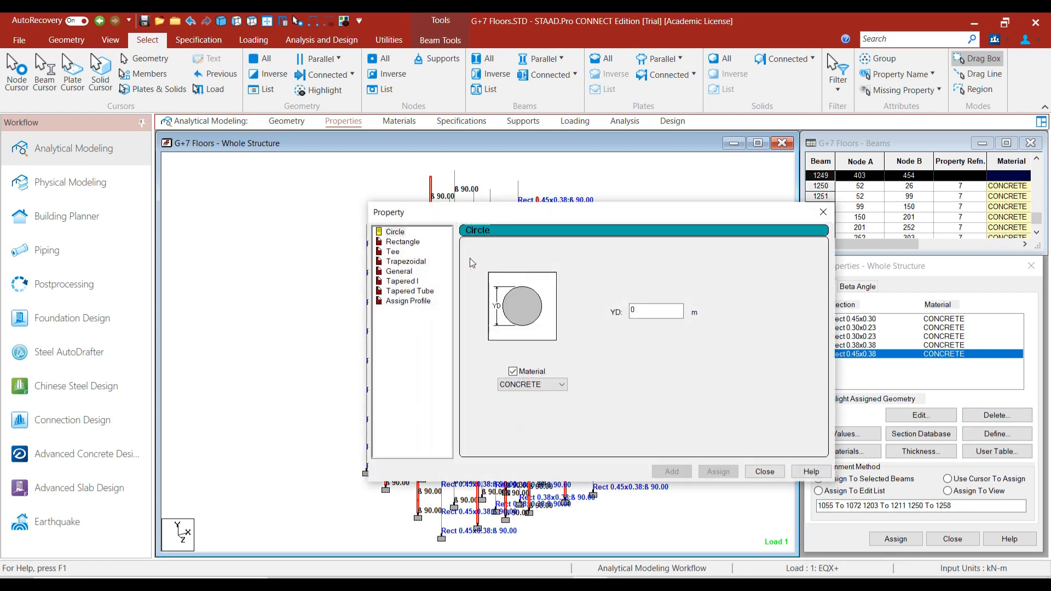
click(403, 241)
click(657, 303)
text(.5)
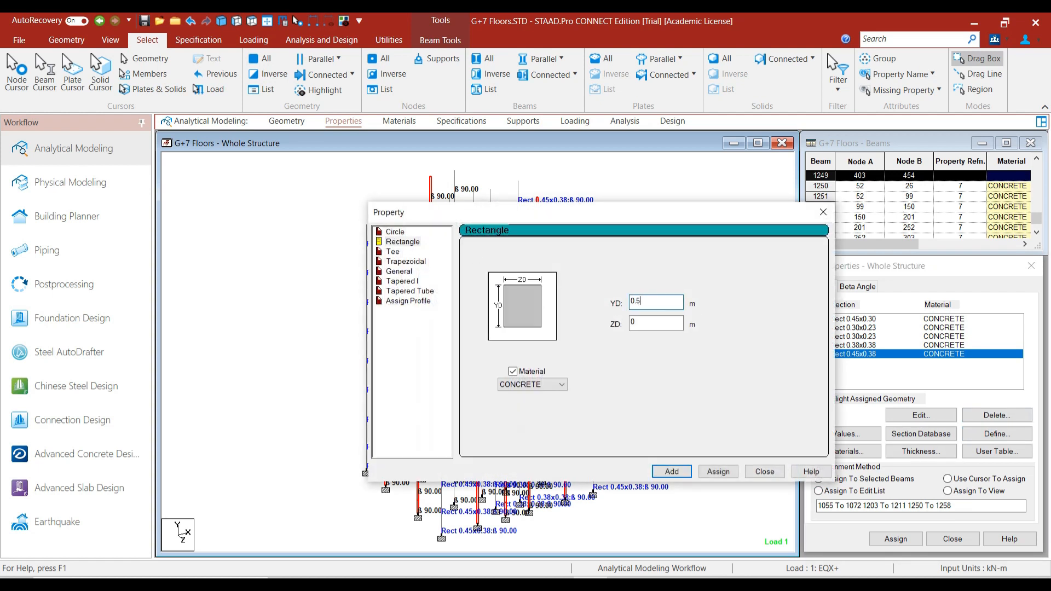
text(525)
key(Tab)
text(0)
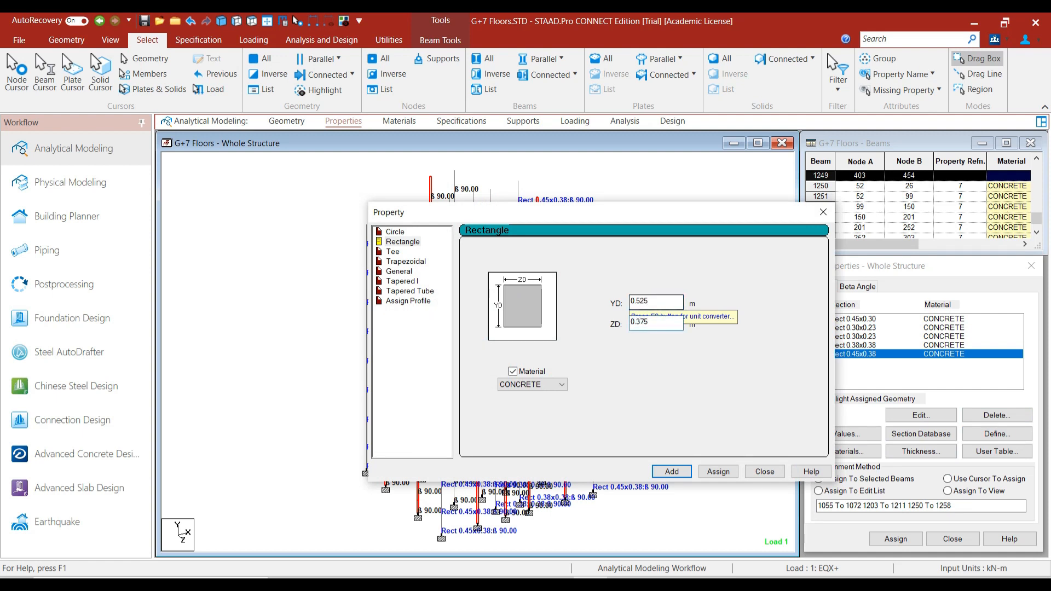
click(719, 471)
click(756, 475)
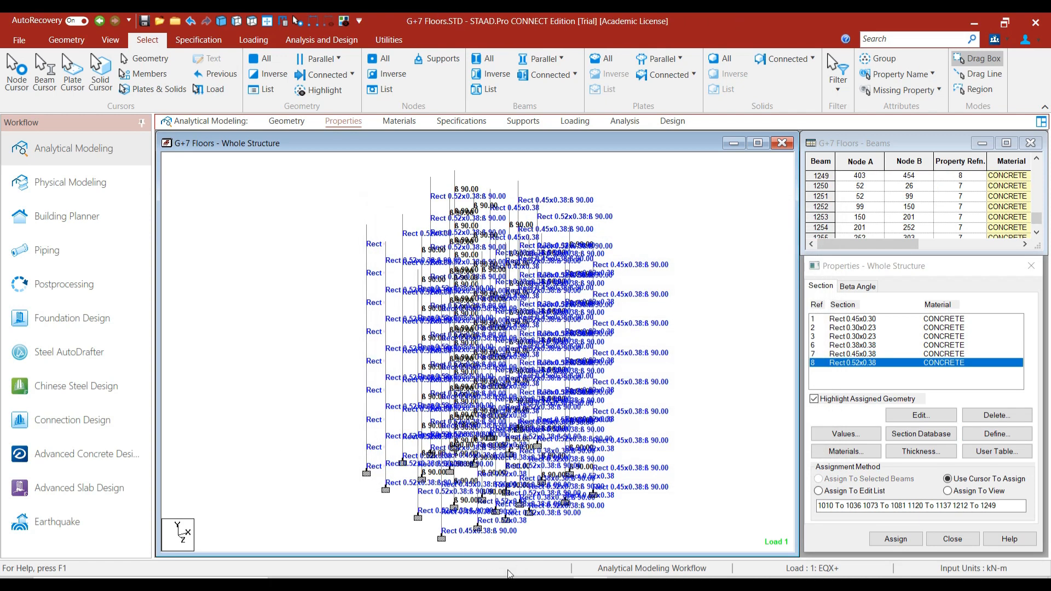
- In the Excel sizing table, filter the D column to 675 only and highlight the b and D values of those rows
click(488, 578)
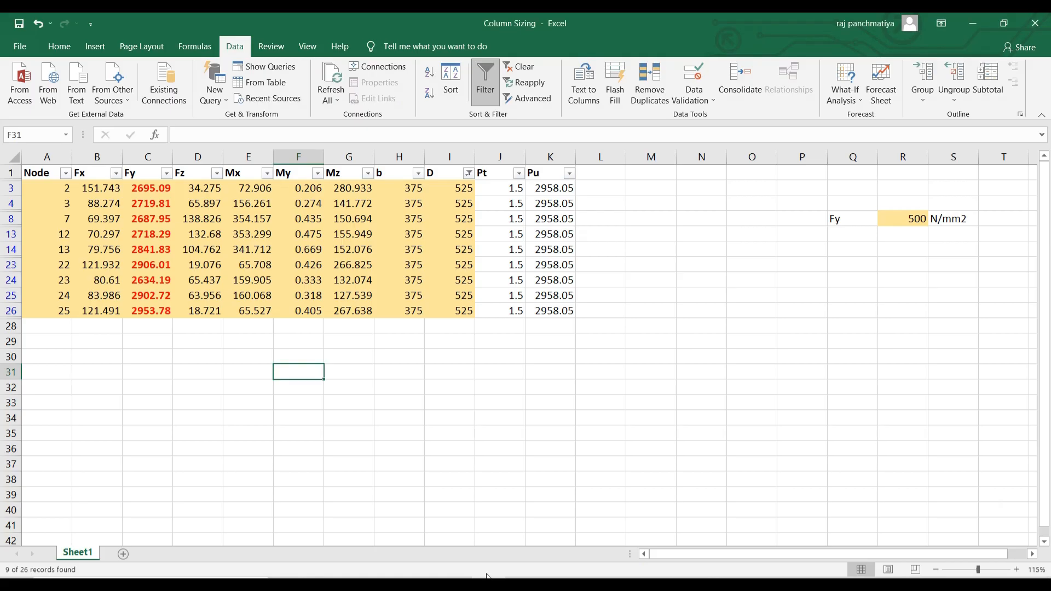
click(468, 174)
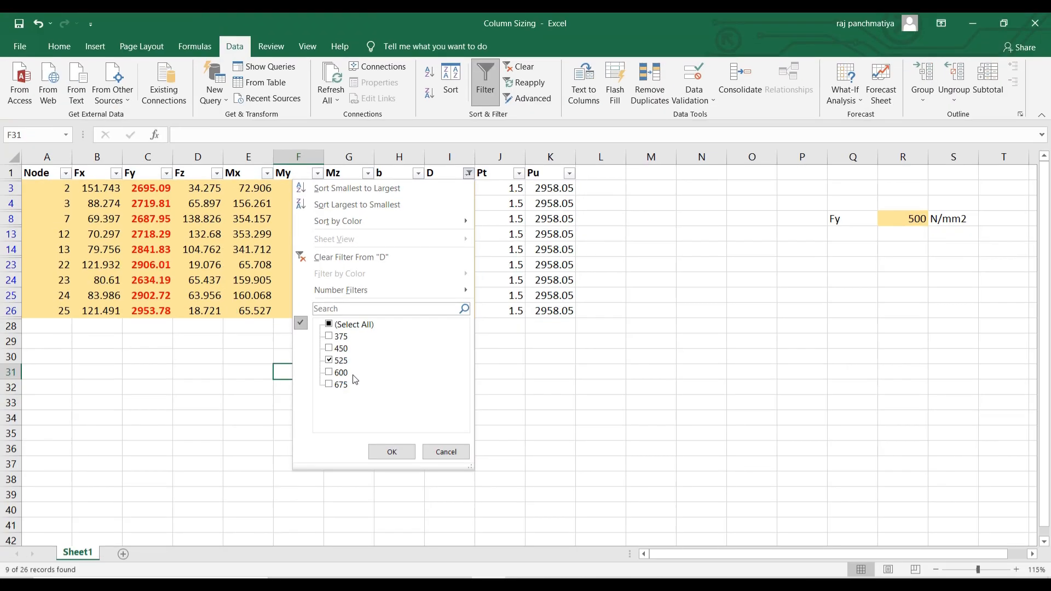
click(305, 345)
click(329, 384)
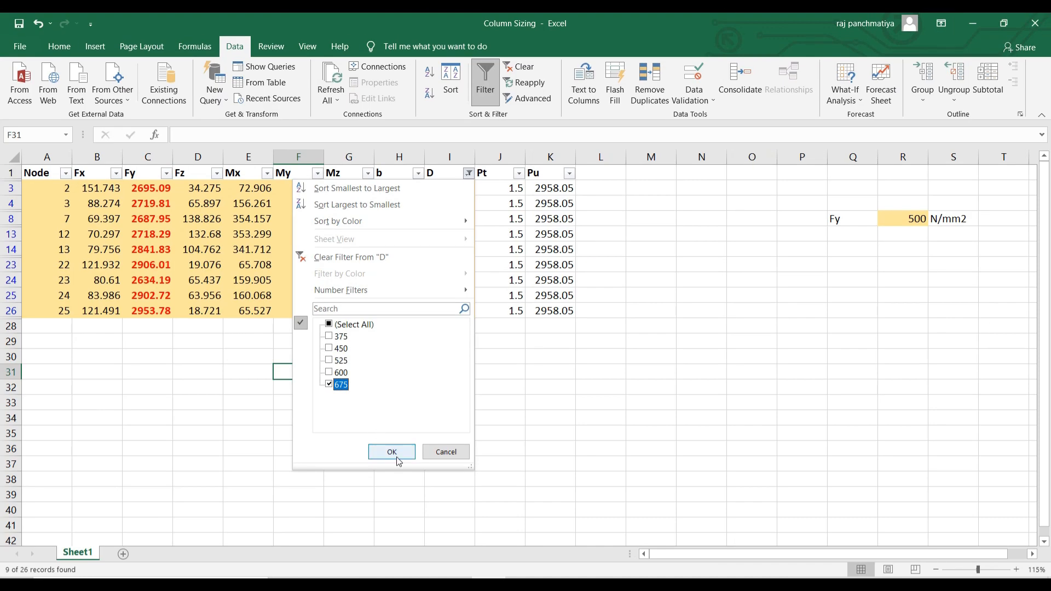
click(419, 509)
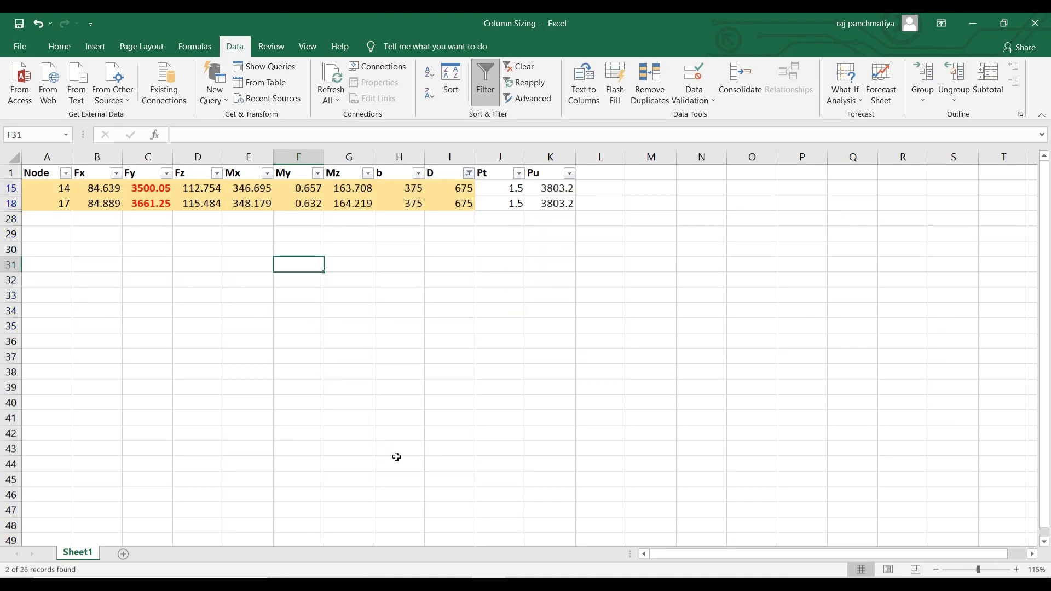
click(108, 284)
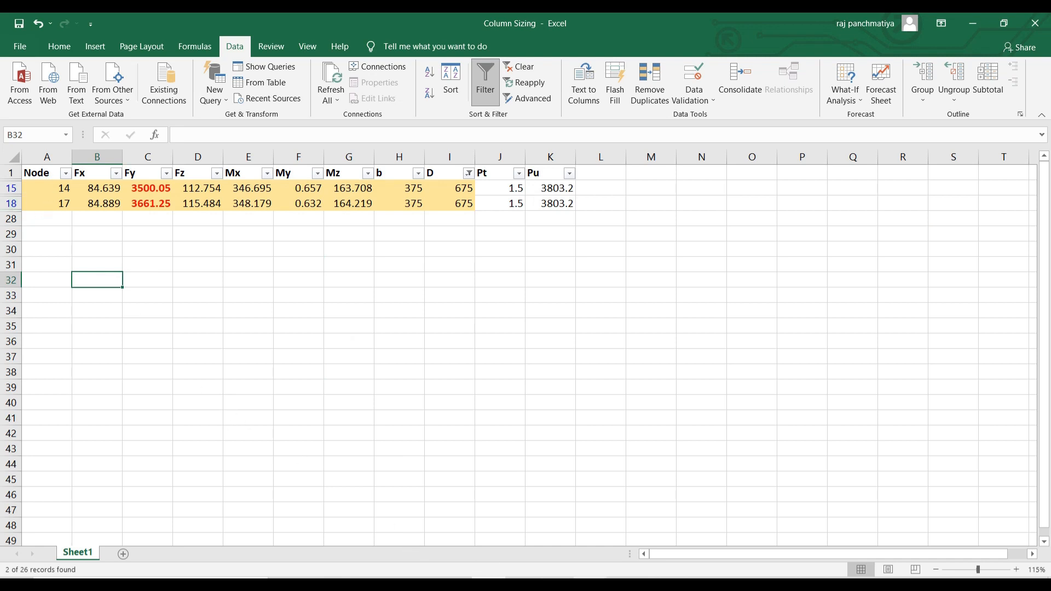
drag(412, 188, 458, 204)
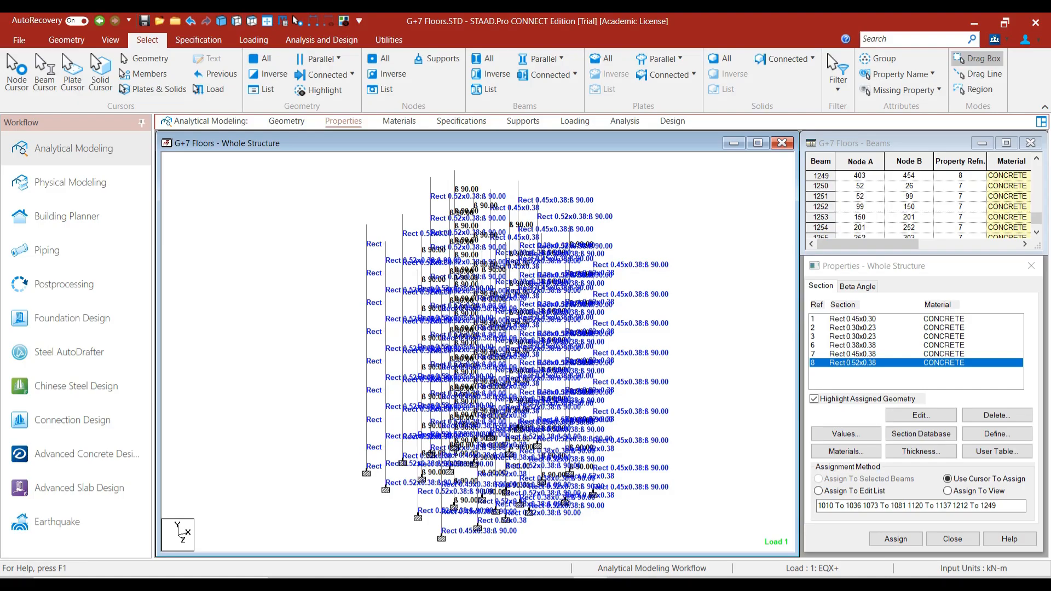
- In STAAD.Pro, select the column stacks at nodes 14 and 17 in plan view, and return to the isometric view
click(252, 22)
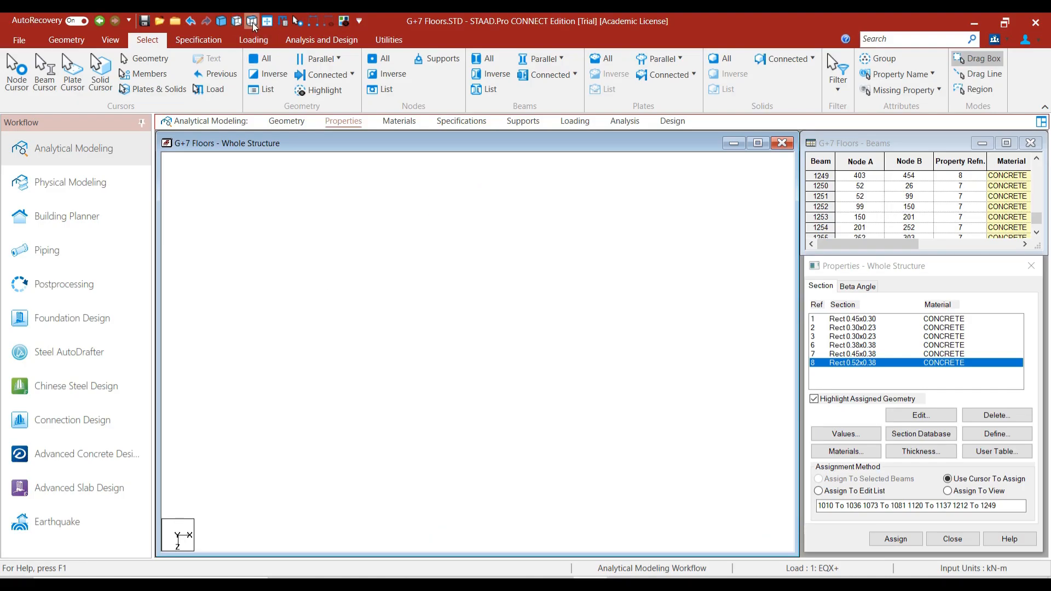
click(371, 403)
click(608, 418)
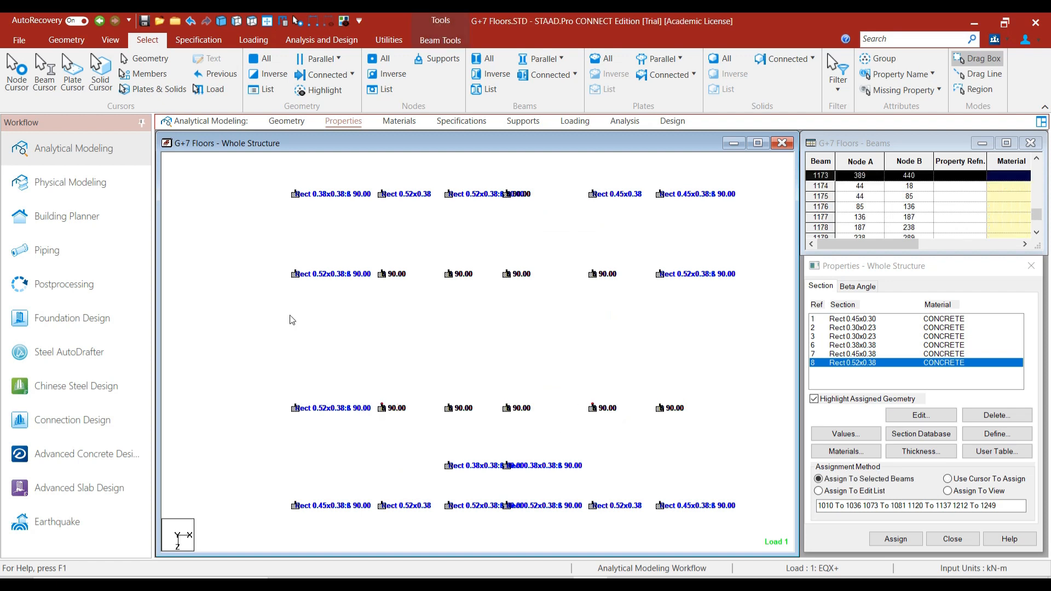
click(221, 21)
- Define a rectangular concrete section with YD 0.675 m and ZD 0.375 m, and assign it to the selected columns
click(996, 434)
click(402, 241)
click(659, 300)
text(.675)
key(Tab)
text(0.)
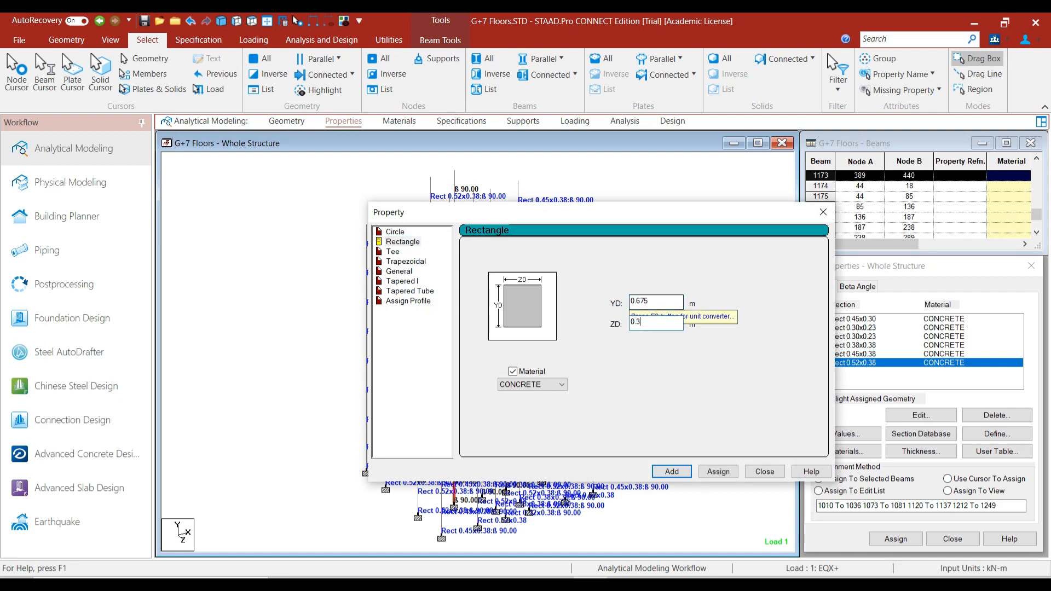
click(719, 471)
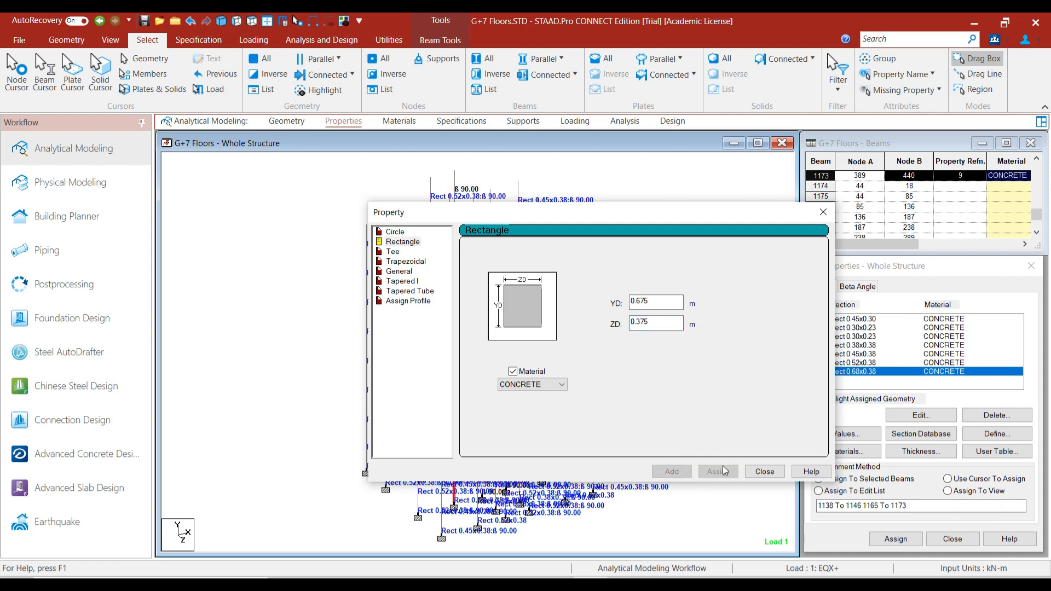
- In the Excel sizing table, filter the D column to show only the 600 rows
click(765, 472)
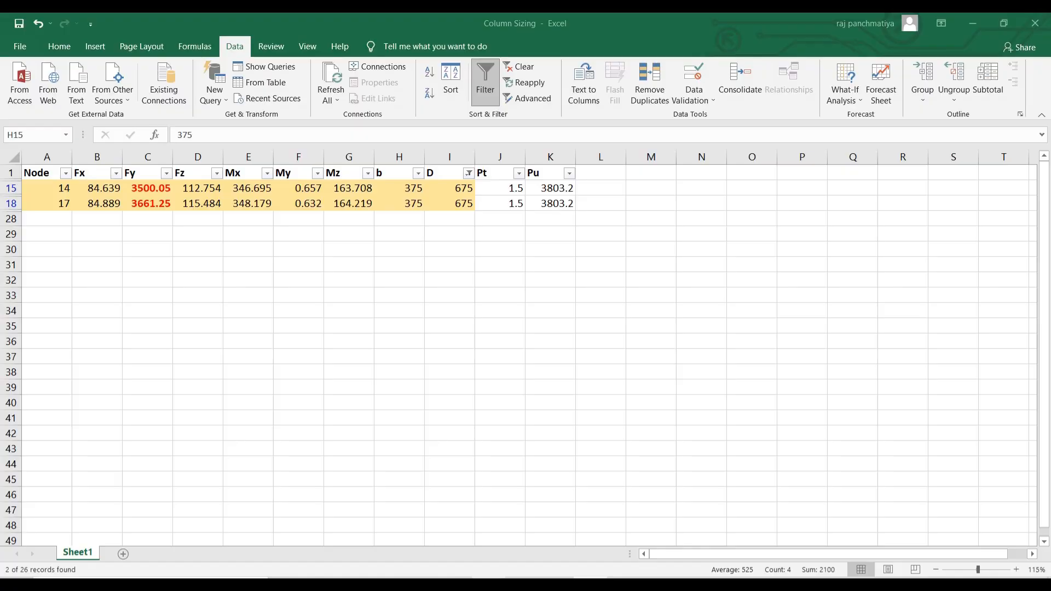
drag(400, 187, 449, 203)
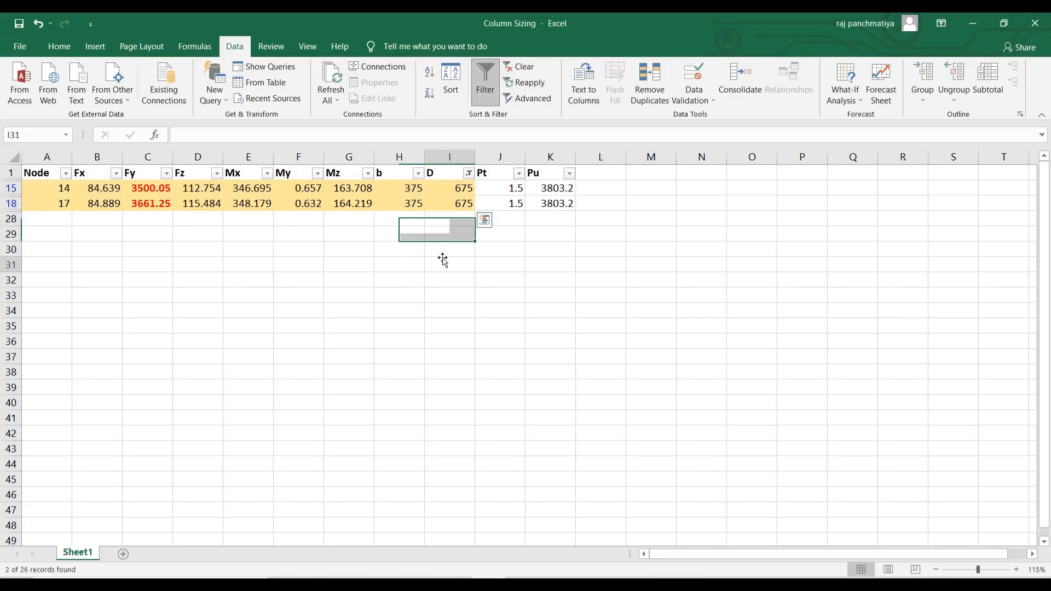
click(468, 173)
click(339, 385)
click(341, 372)
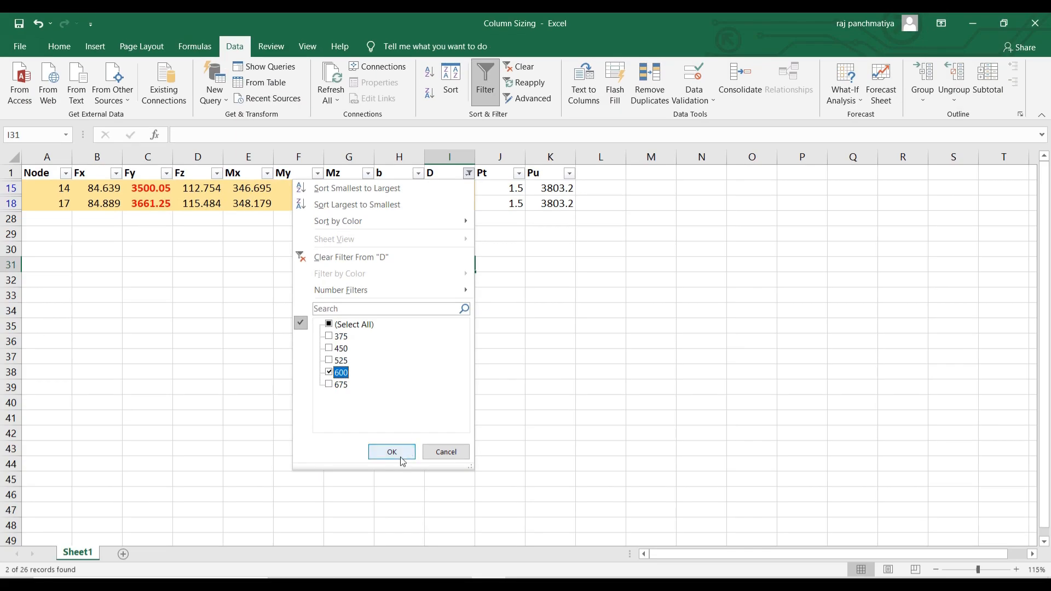
click(392, 451)
click(316, 415)
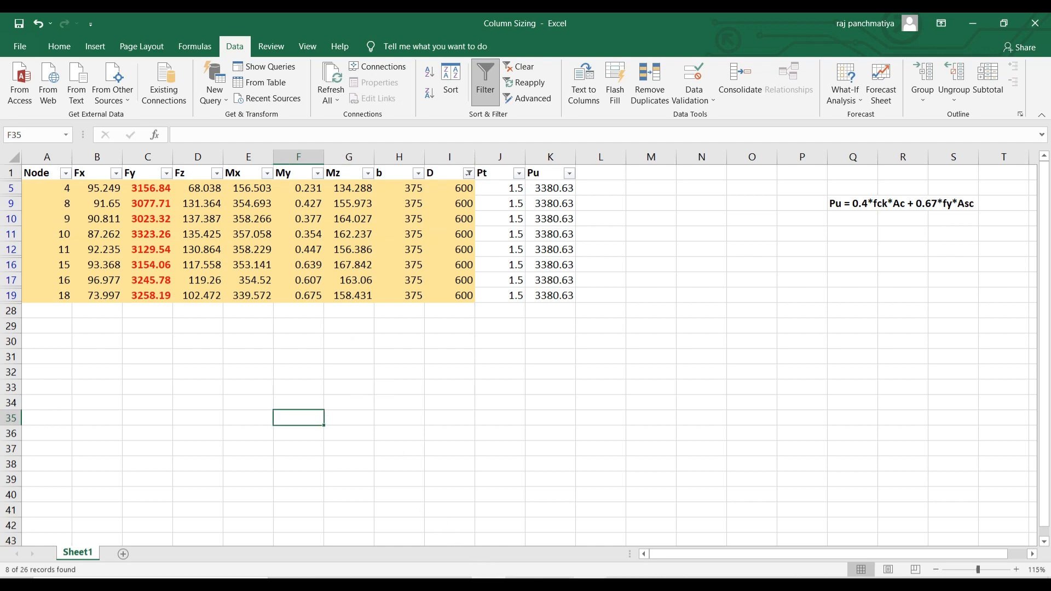
- In STAAD.Pro, select all members that have a missing section property
click(590, 585)
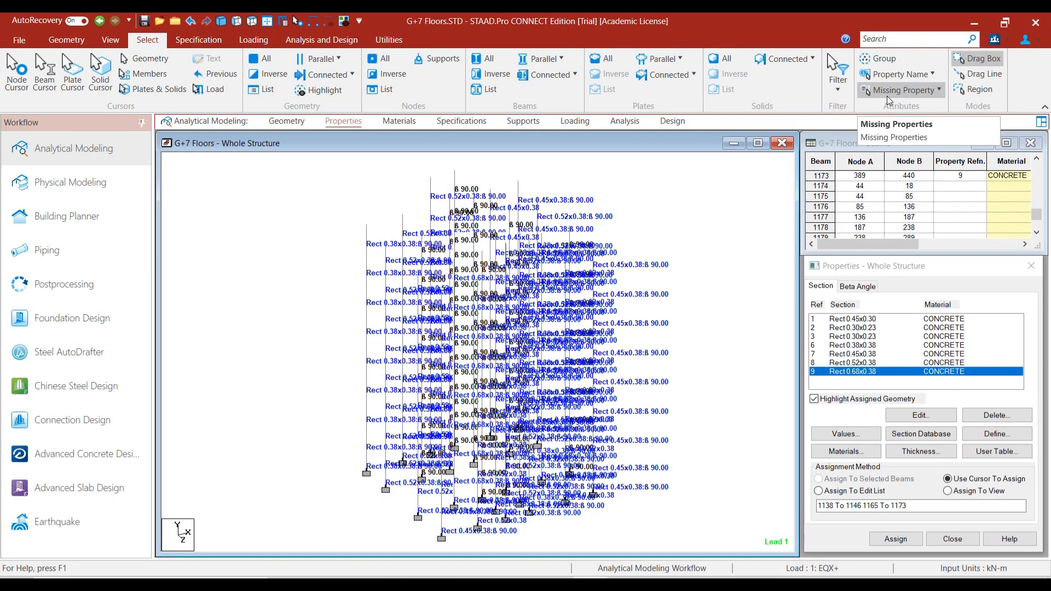
click(887, 96)
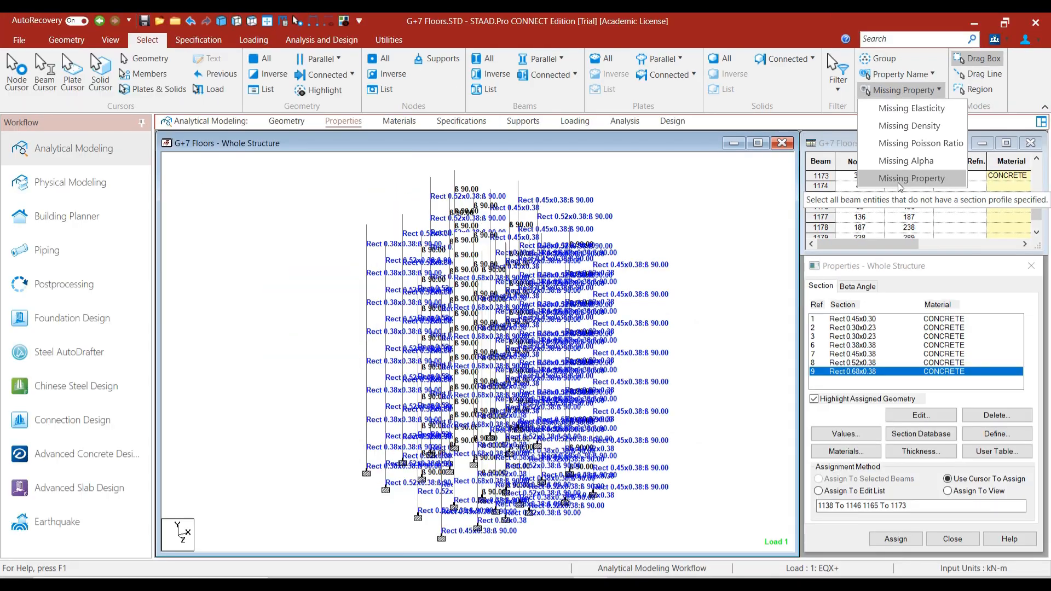
click(897, 182)
scroll(405, 388, up, 2)
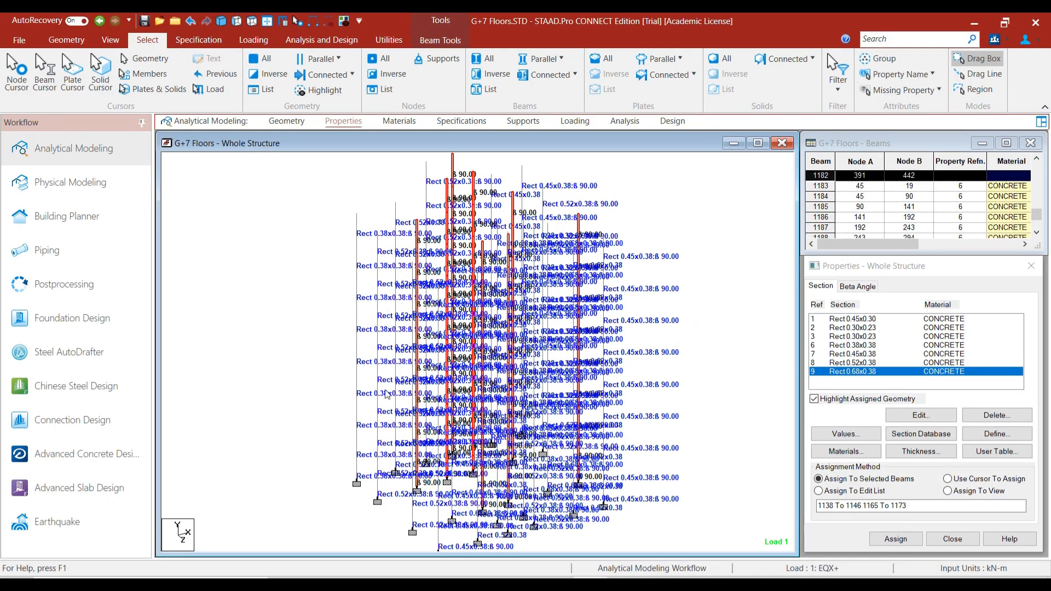
click(433, 212)
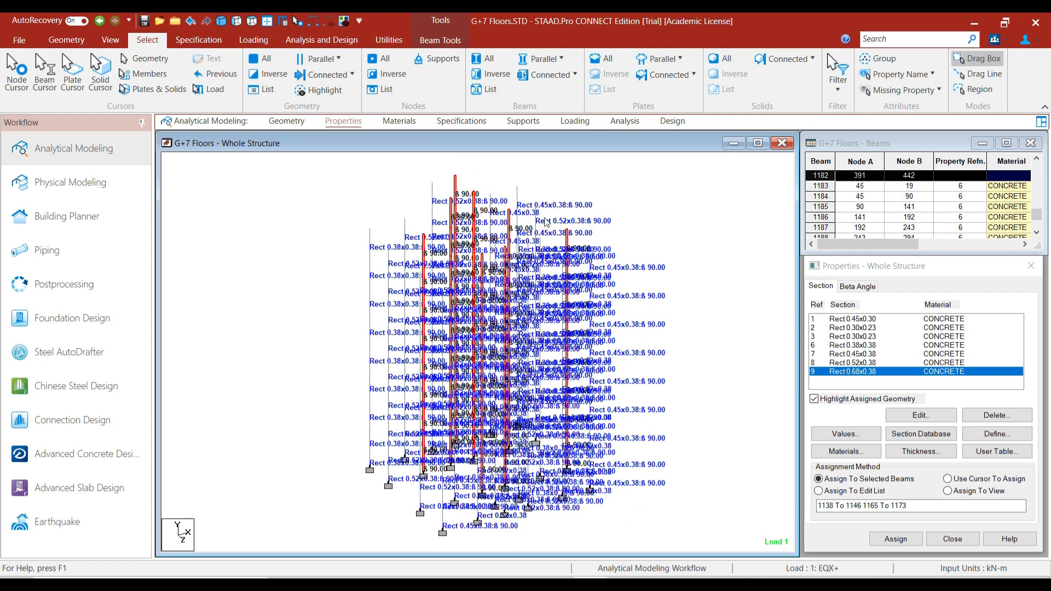
- Define a rectangular concrete section with YD 0.6 m and ZD 0.375 m, assign it to the selected columns, and clear the selection
click(995, 439)
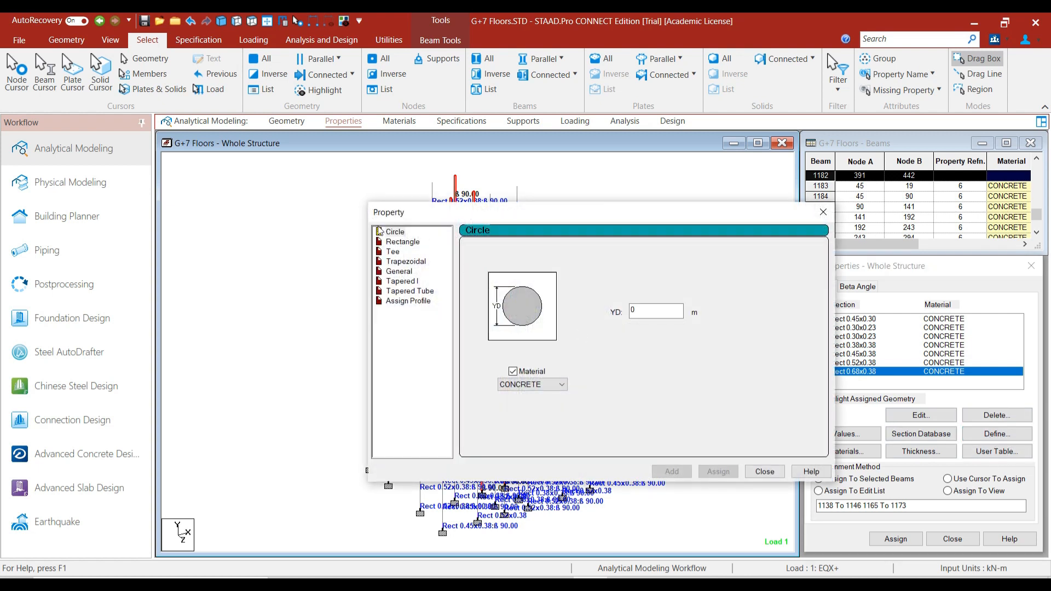
click(402, 242)
click(667, 305)
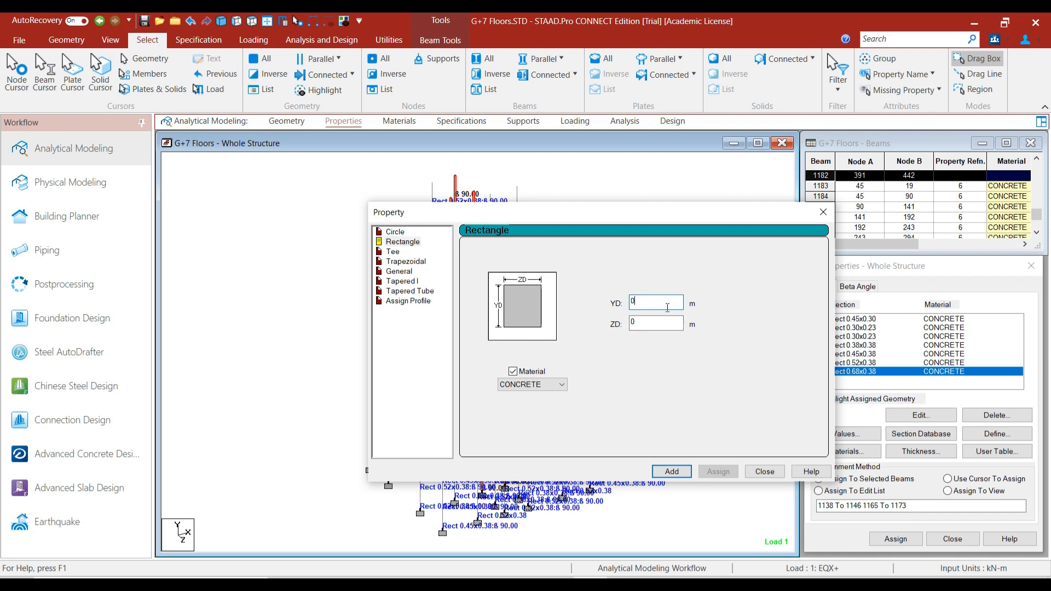
text(.6)
key(Tab)
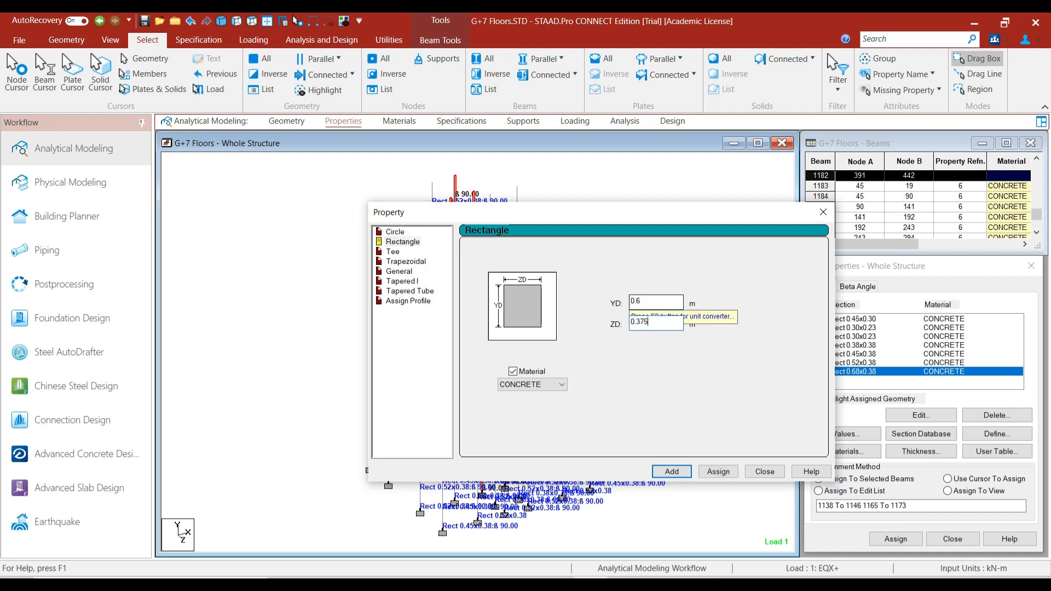
click(712, 474)
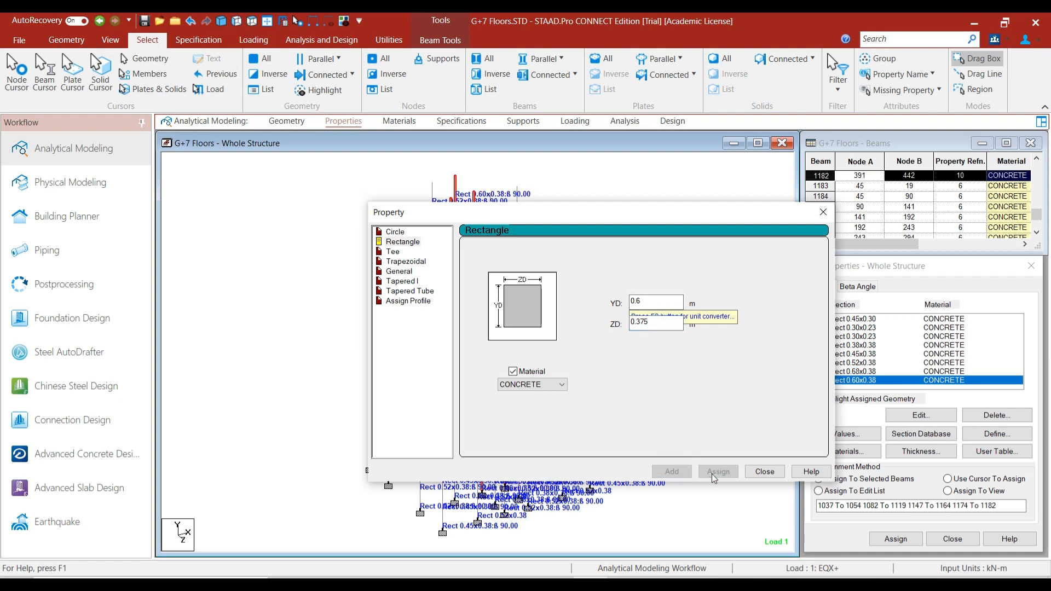
click(759, 473)
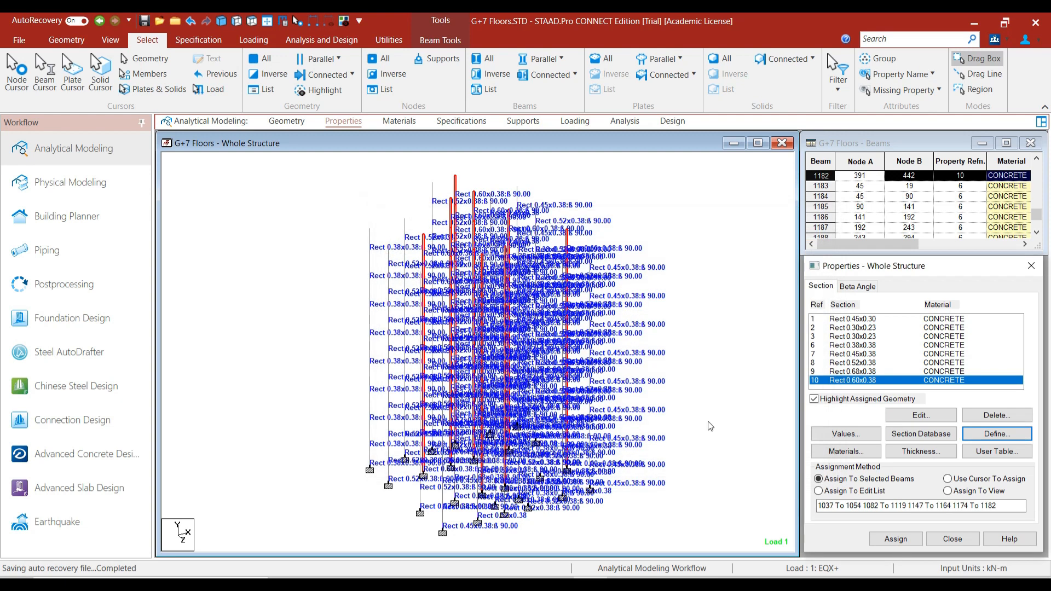
click(714, 426)
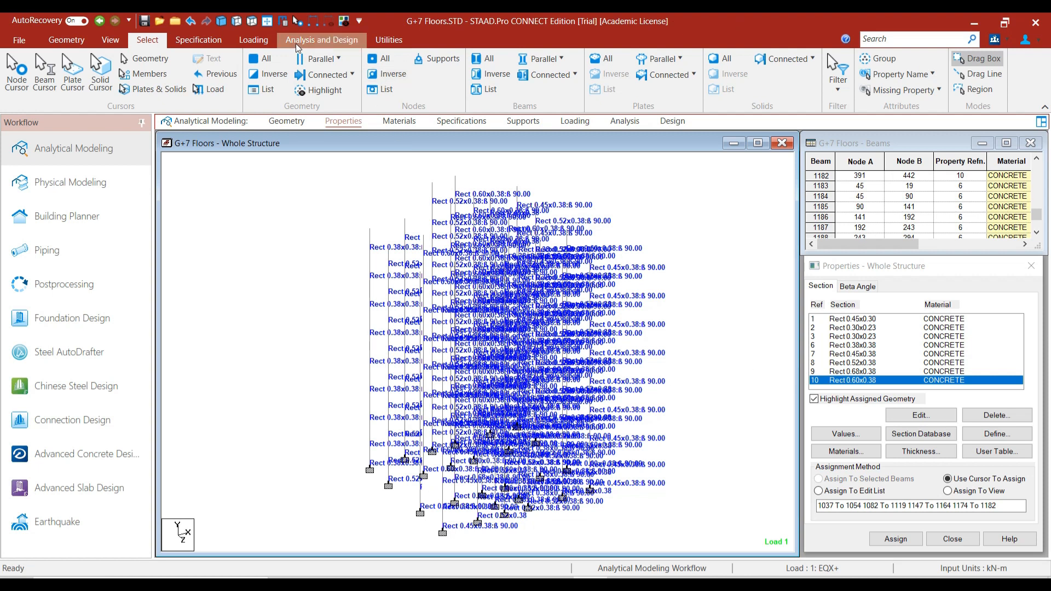
- Run the structural analysis, saving the modified model first
click(321, 40)
click(223, 73)
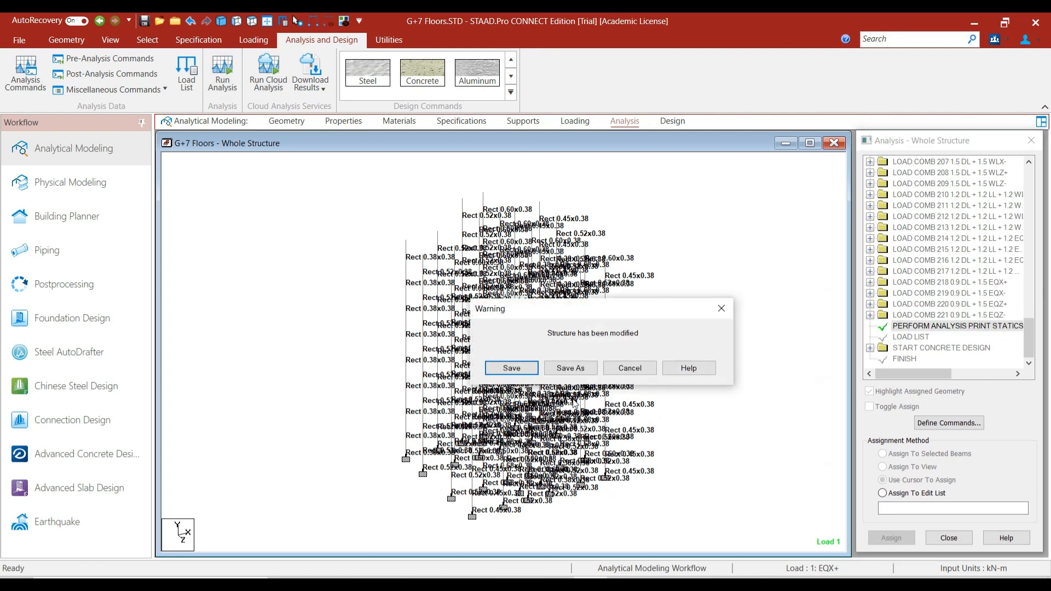
click(511, 368)
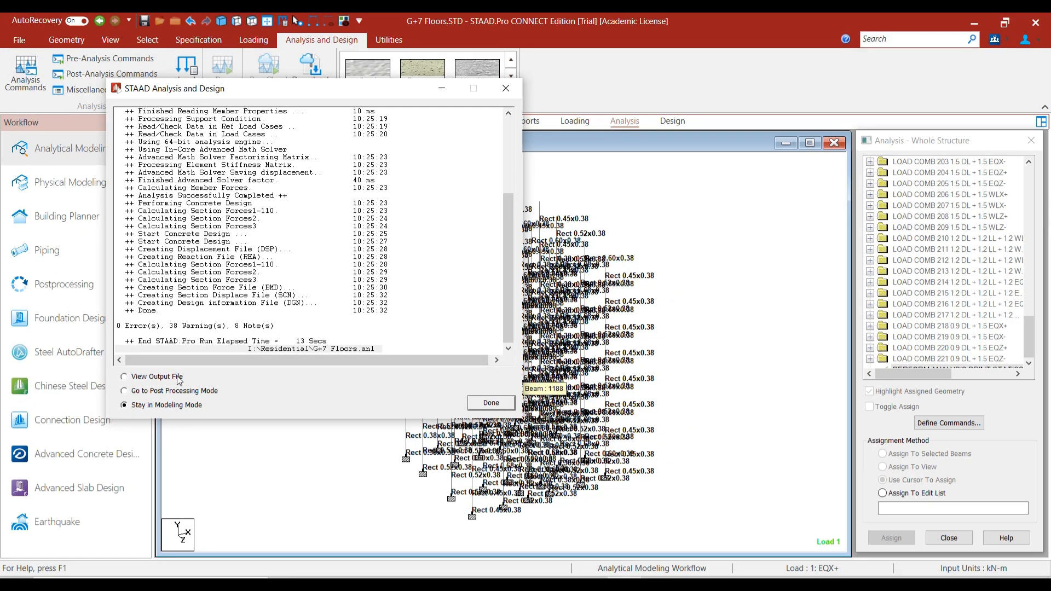
- Open the analysis output file and examine the first two reinforcement limit warnings and the columns they refer to
click(179, 378)
click(501, 405)
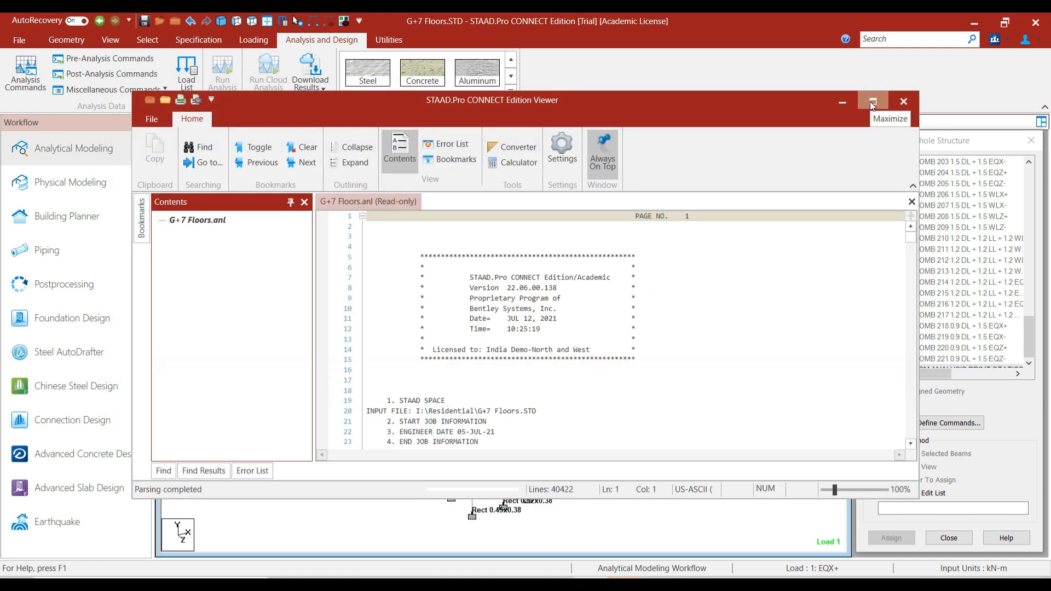
click(870, 102)
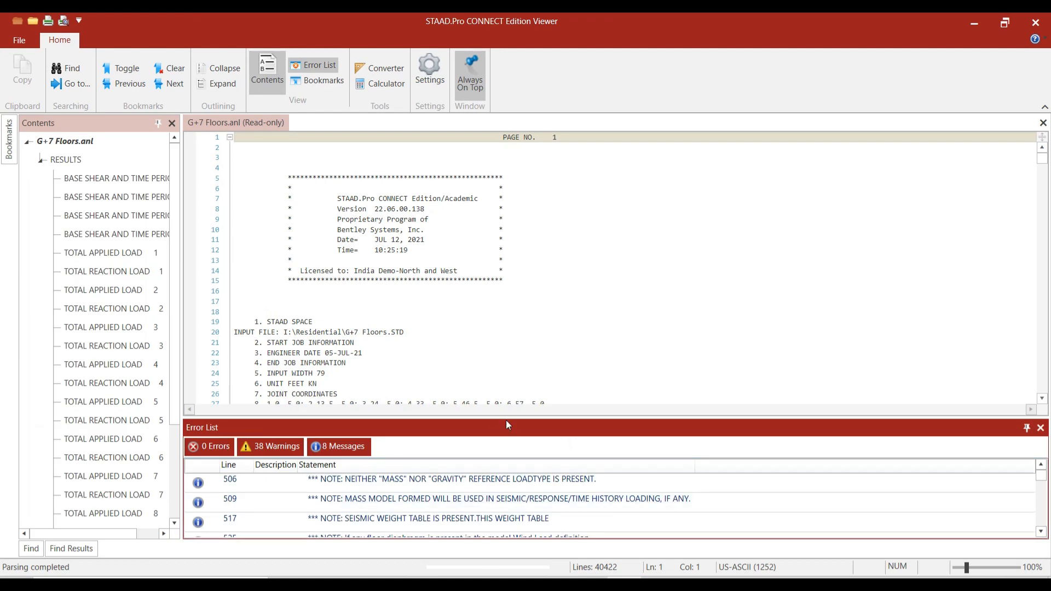
drag(506, 423, 506, 304)
scroll(452, 476, down, 3)
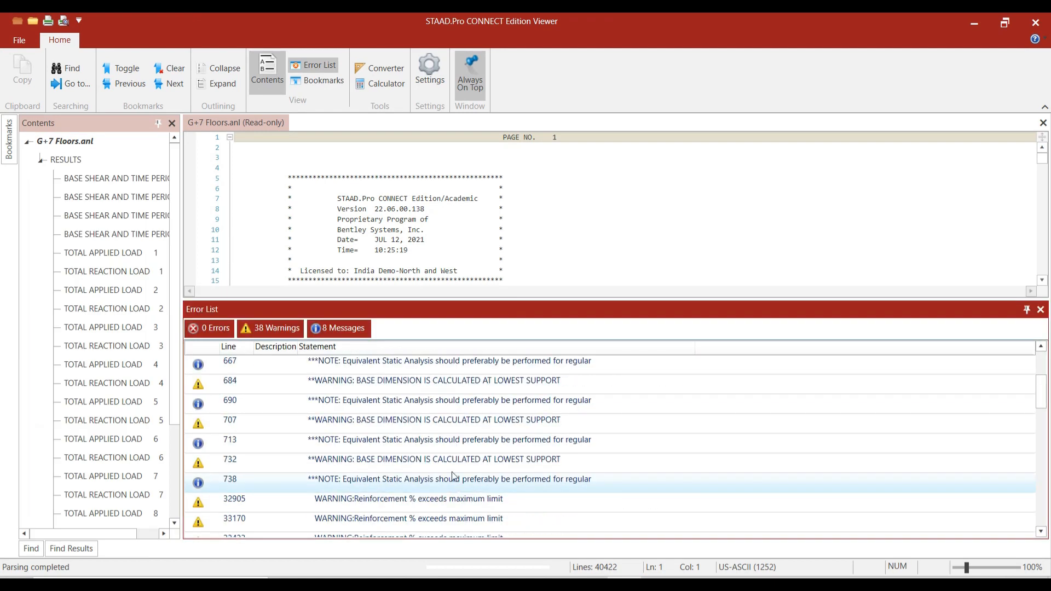
scroll(452, 476, down, 1)
double_click(443, 447)
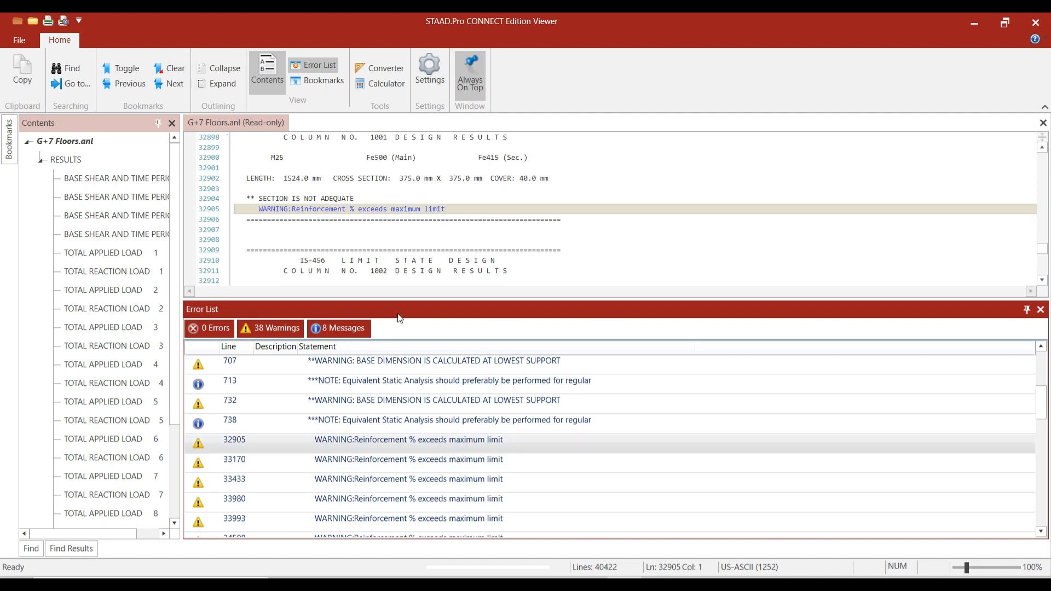
double_click(460, 464)
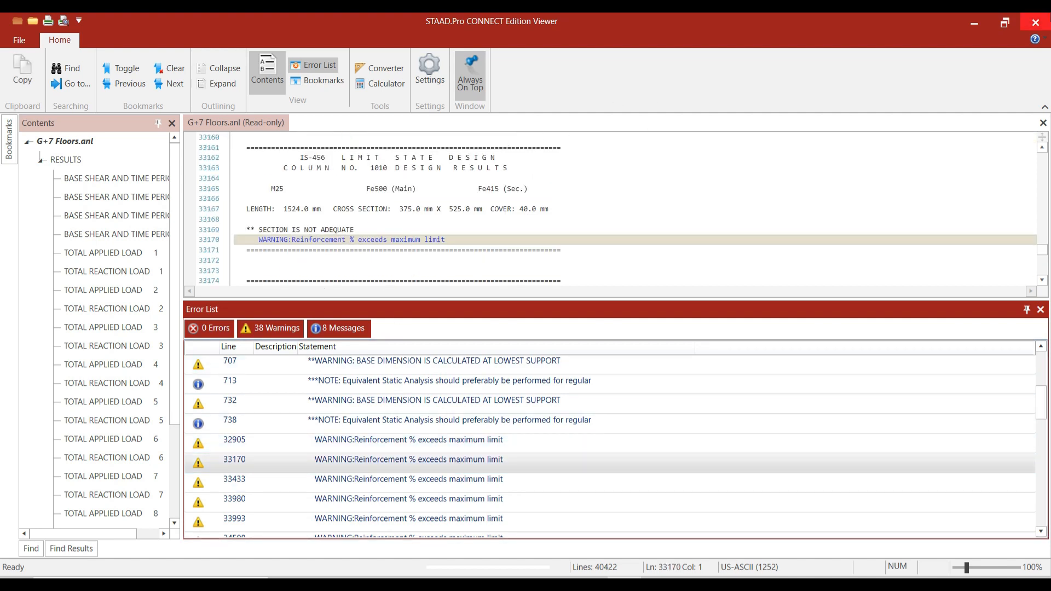
click(1034, 22)
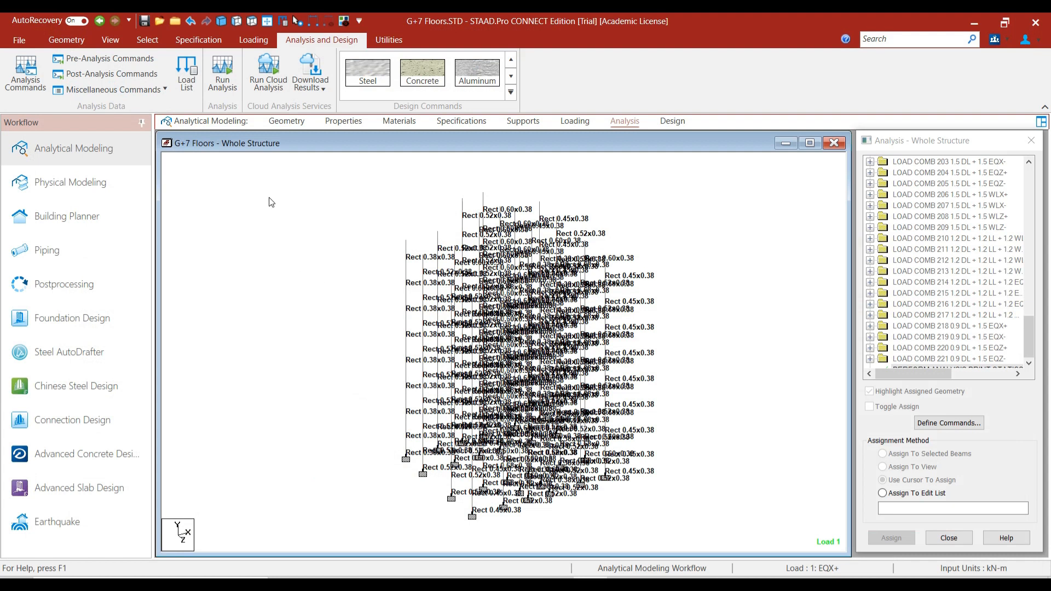
- Set the property labels of the structure view to None
right_click(269, 203)
click(295, 436)
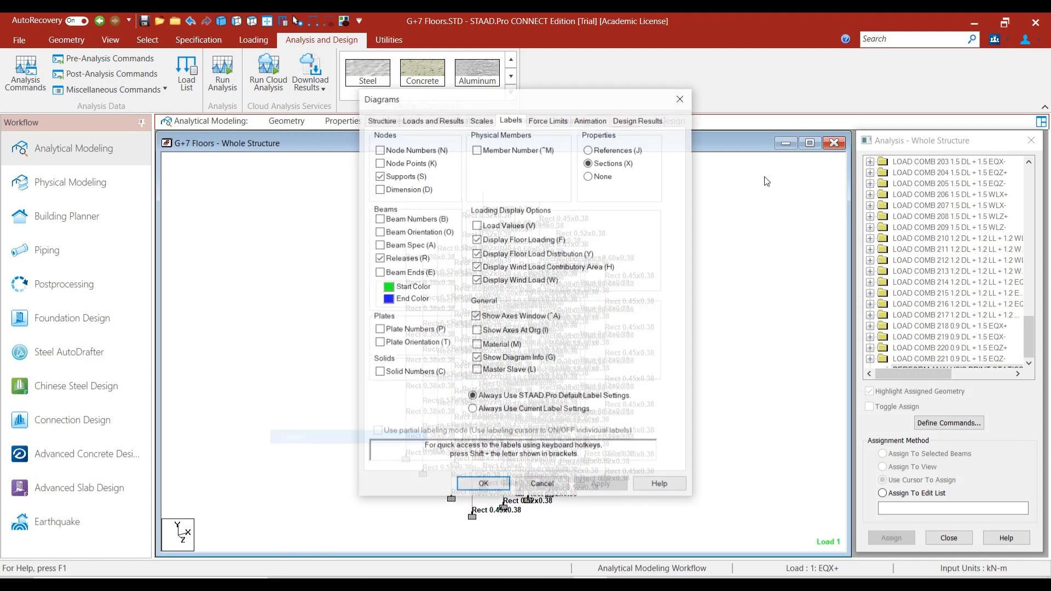
click(595, 177)
click(483, 483)
- Inspect the details of base column member 1001 and the concrete design results of member 1002 directly above it
scroll(417, 517, up, 3)
middle_drag(405, 500, 511, 410)
scroll(488, 410, up, 1)
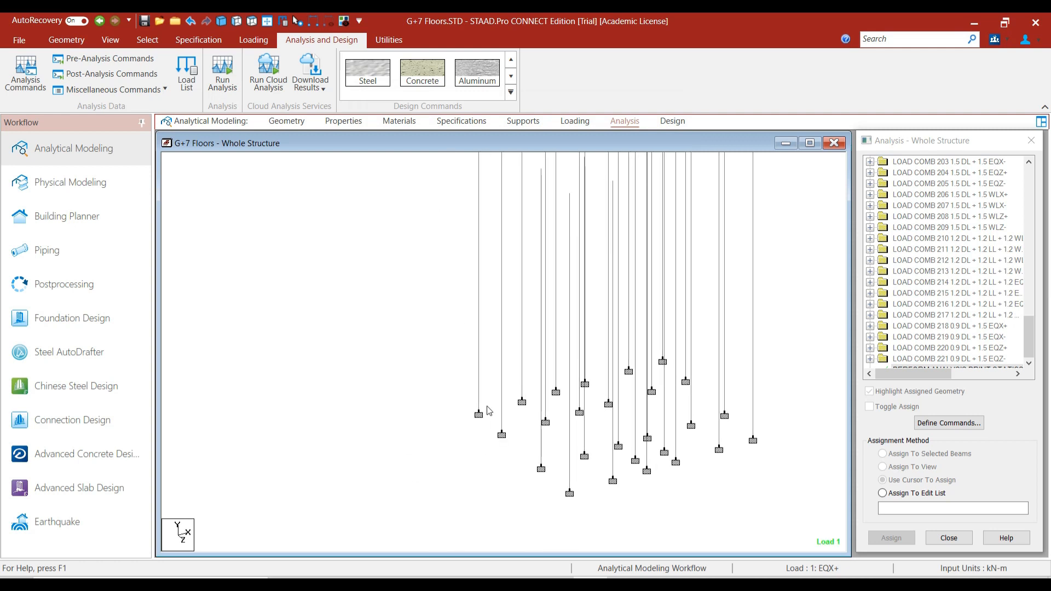
scroll(484, 411, up, 1)
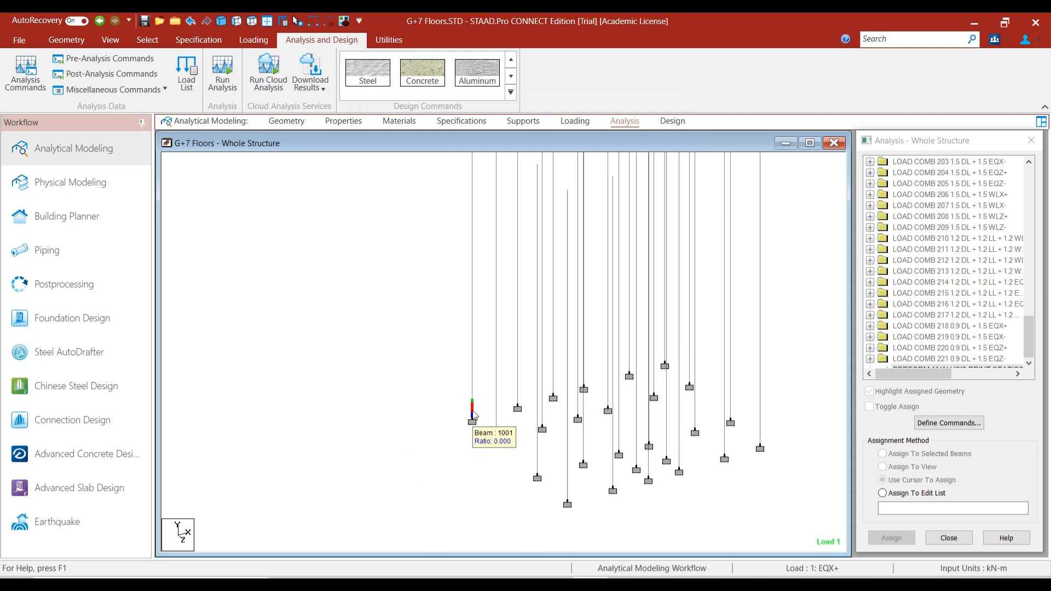
double_click(472, 415)
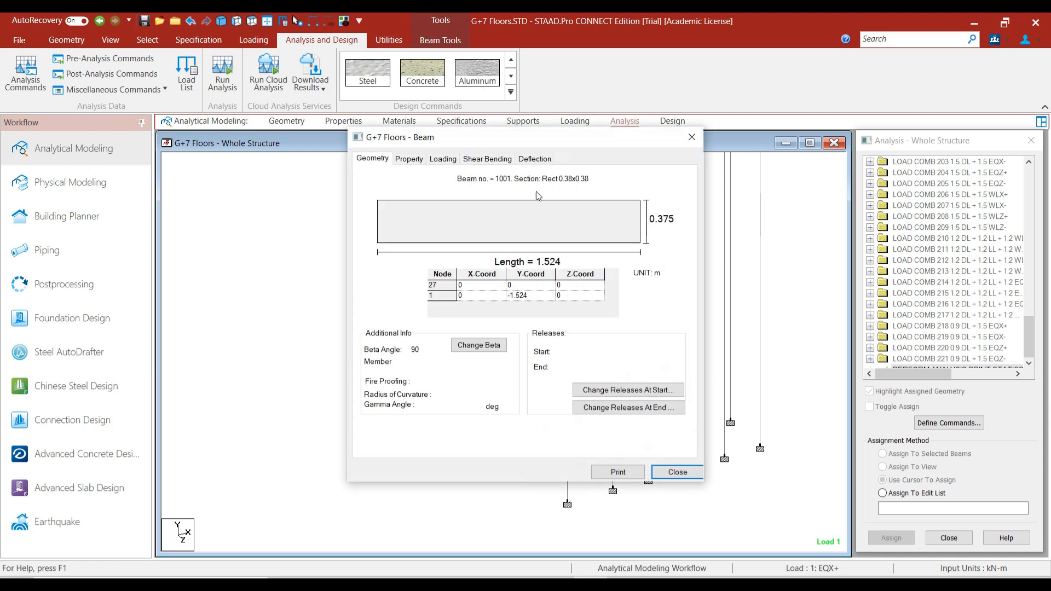
click(691, 142)
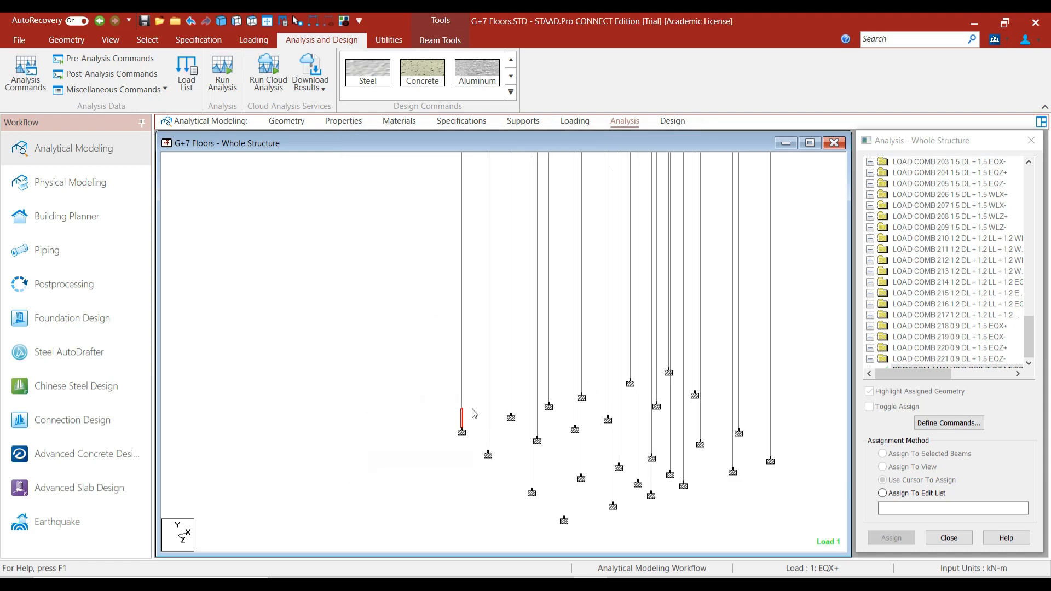
double_click(461, 397)
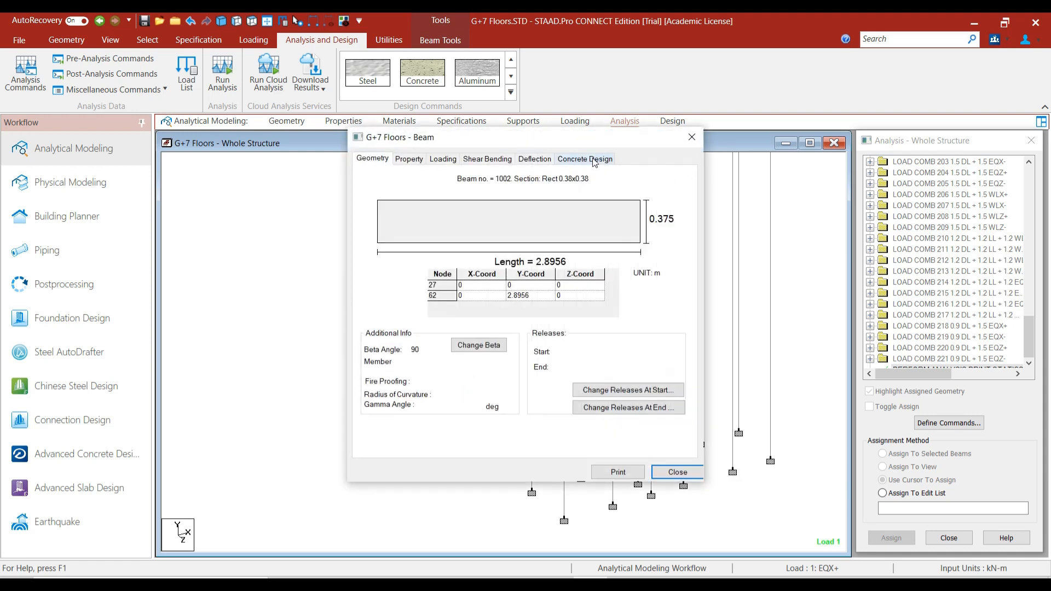
click(576, 163)
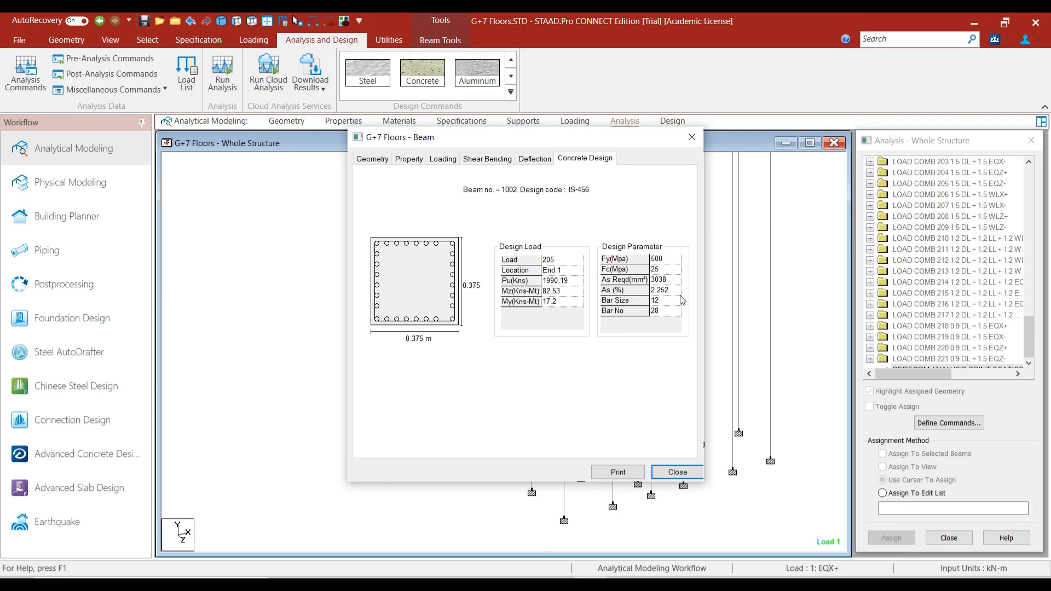
click(678, 472)
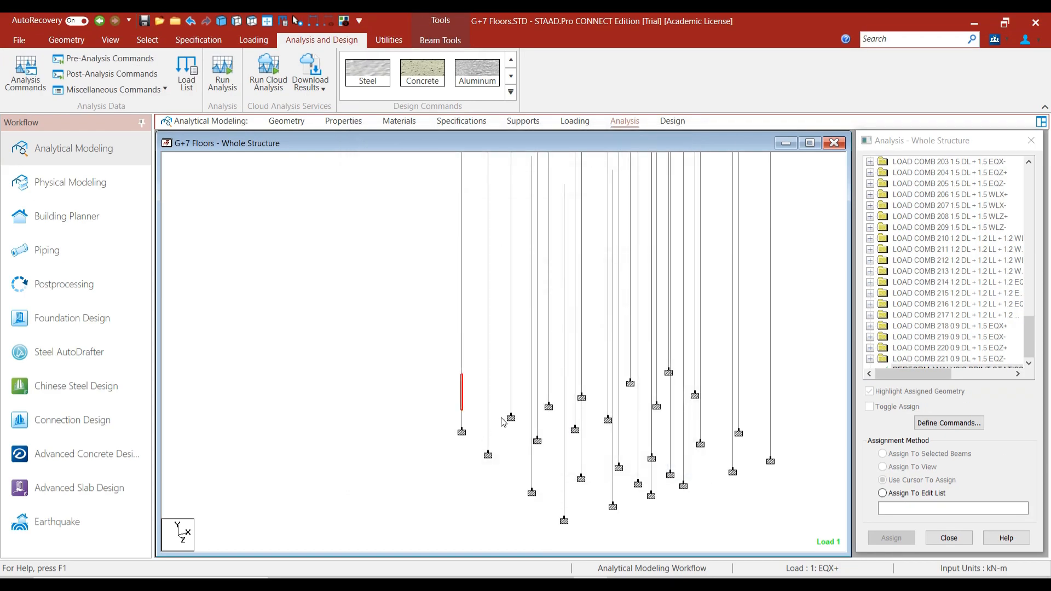
- Check the member details of base columns 1010 and 1019 and column member 1196 for concrete design results
double_click(511, 406)
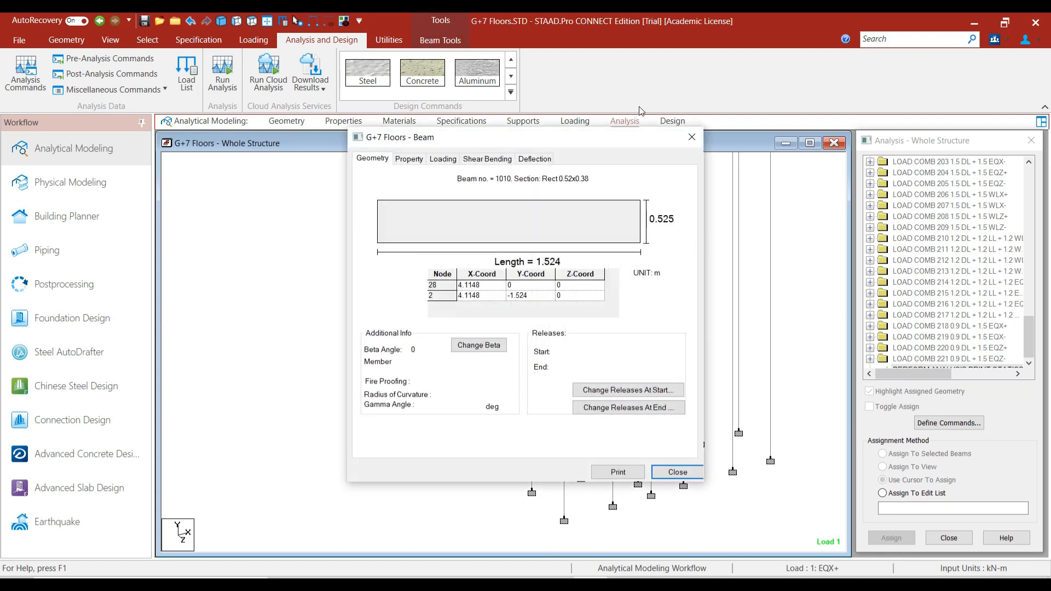
click(691, 138)
double_click(543, 409)
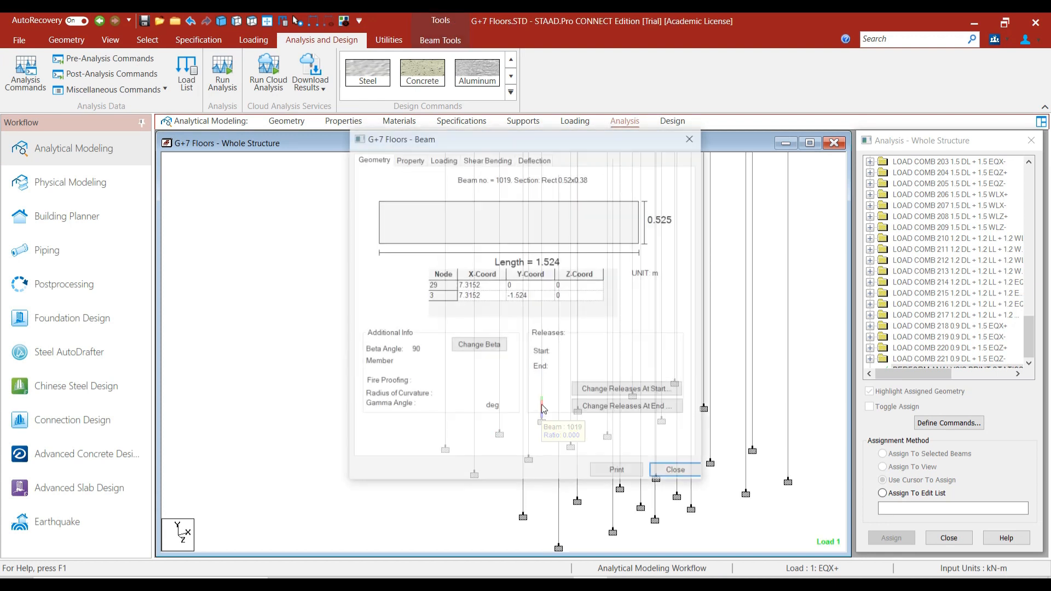
click(690, 137)
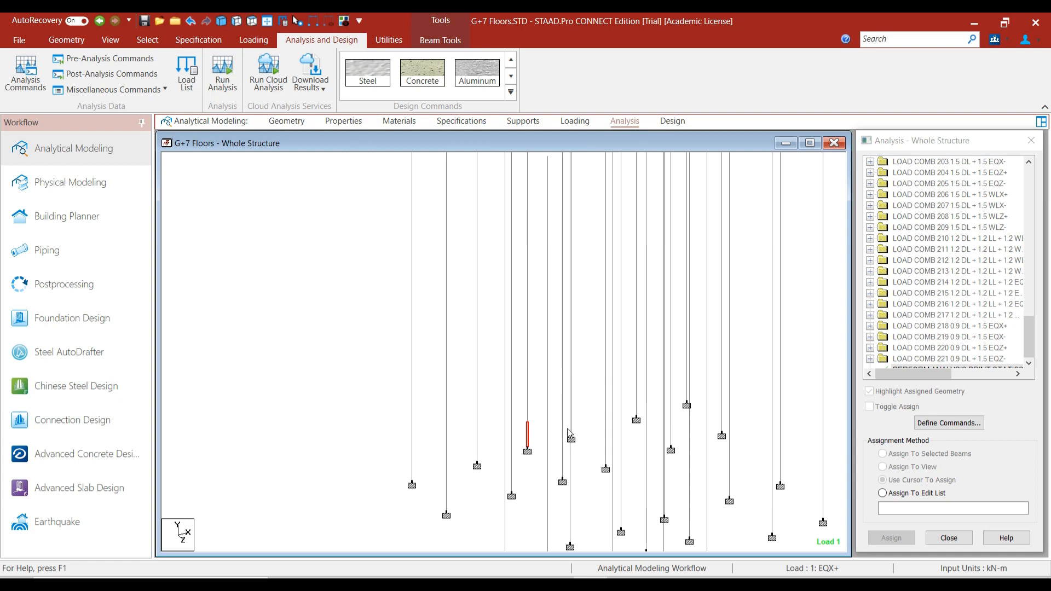
double_click(687, 400)
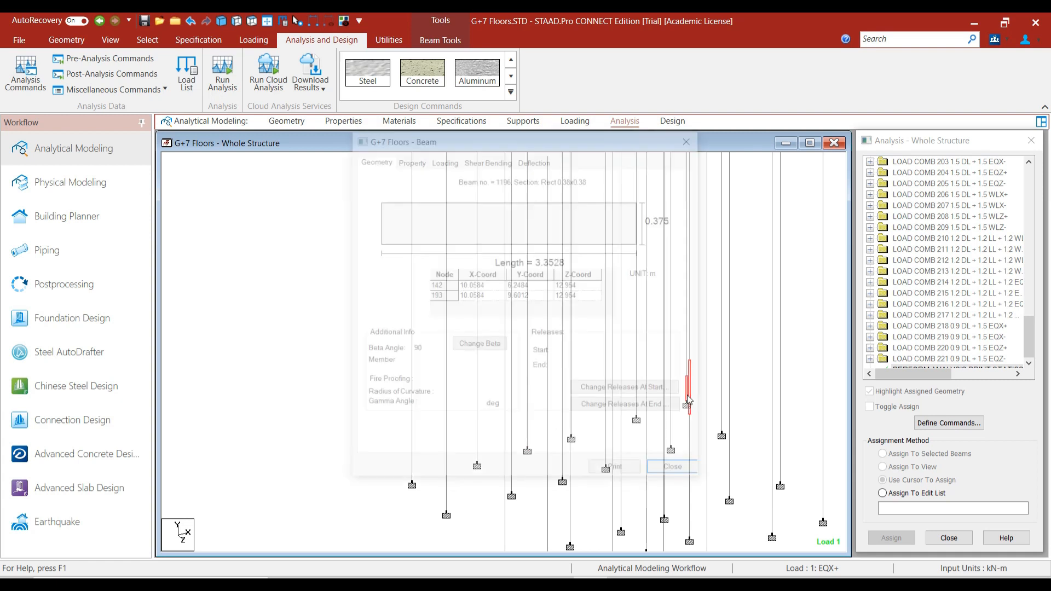
click(692, 137)
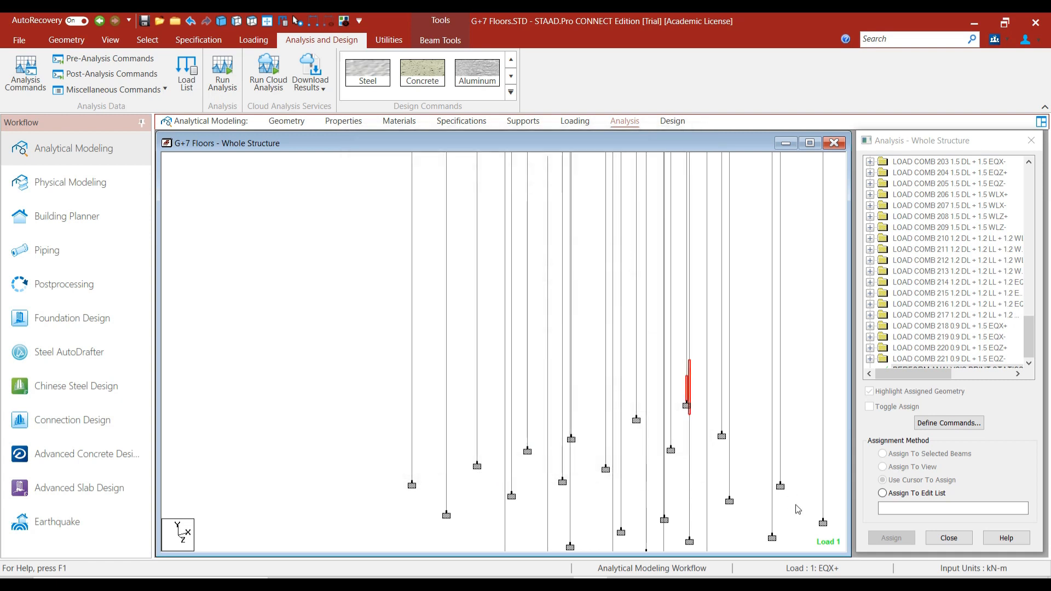
- Check the member details of base column member 1174 and the outermost base column beside it for their number and section
click(780, 459)
click(763, 457)
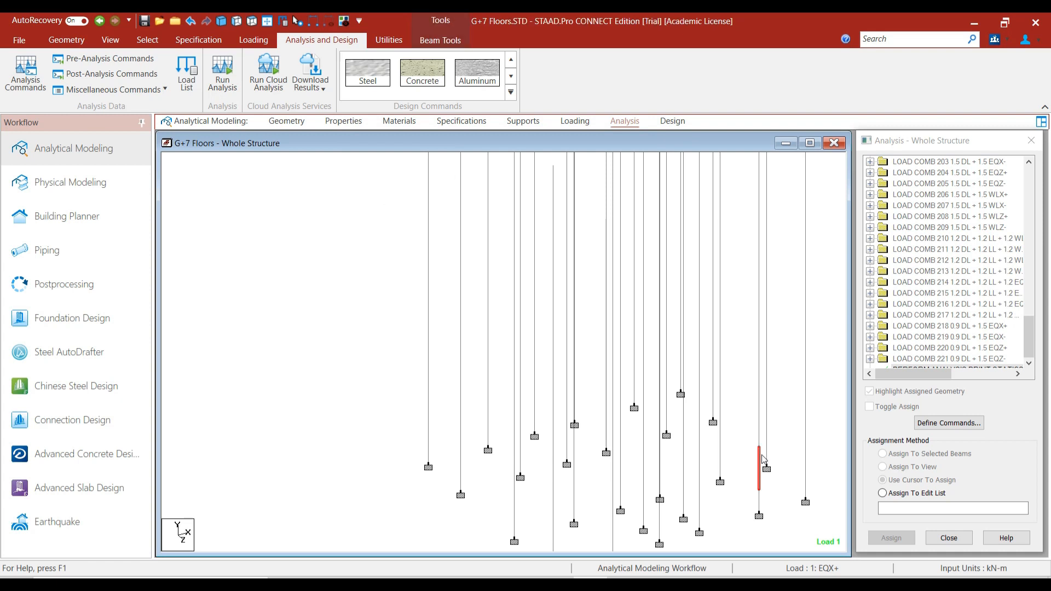
double_click(767, 456)
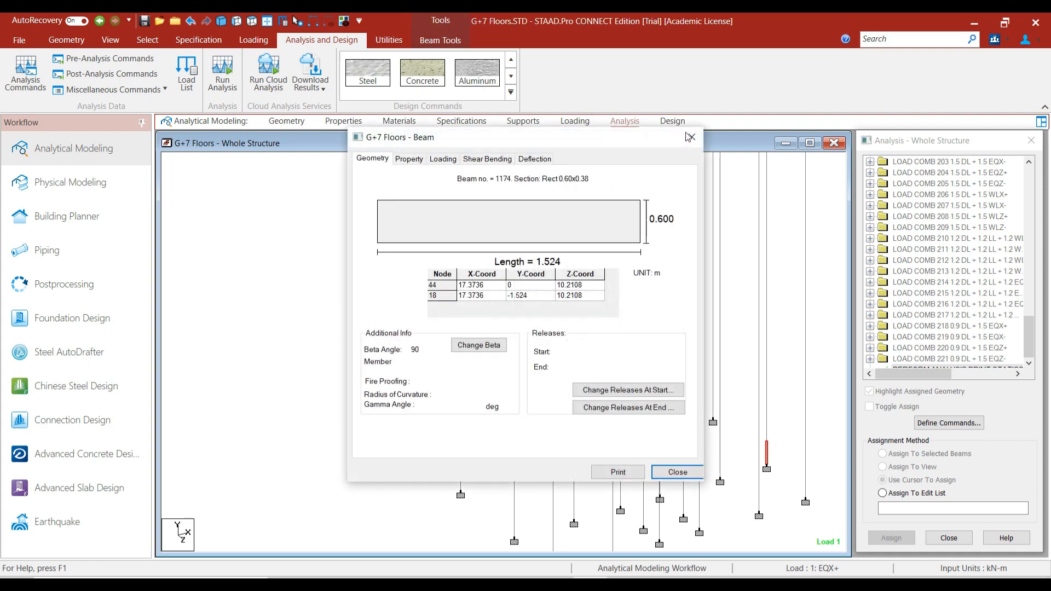
click(689, 137)
double_click(805, 491)
click(691, 134)
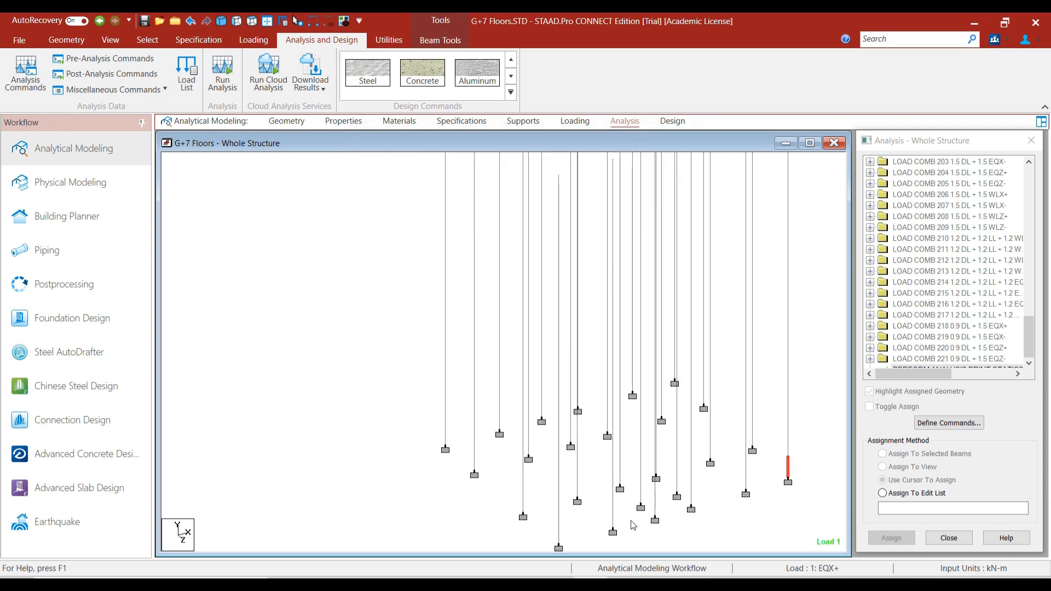
- Check the member details of base column member 1231 and the column member directly above it
double_click(691, 501)
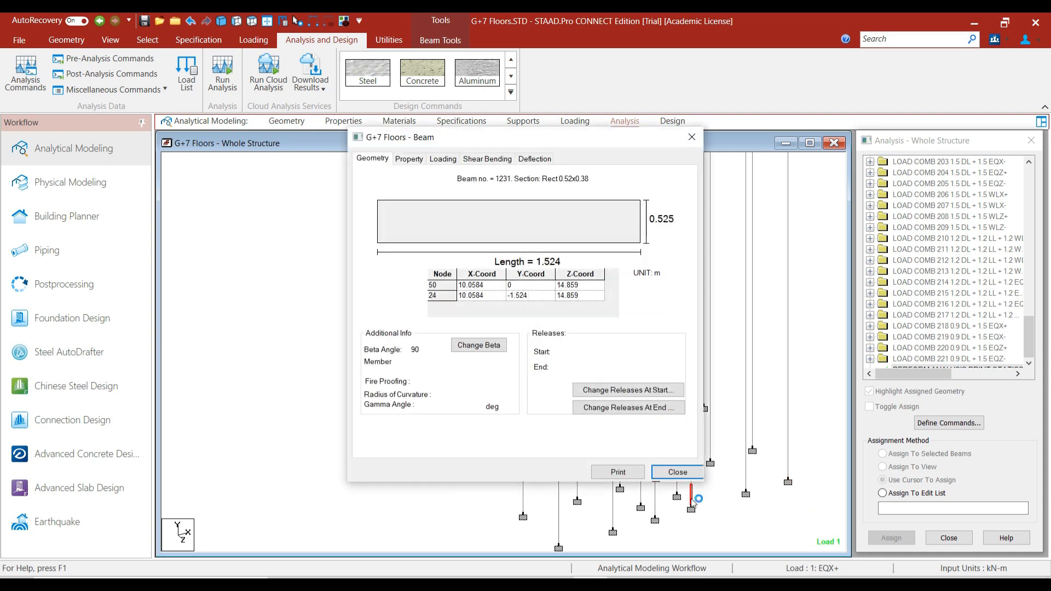
click(692, 134)
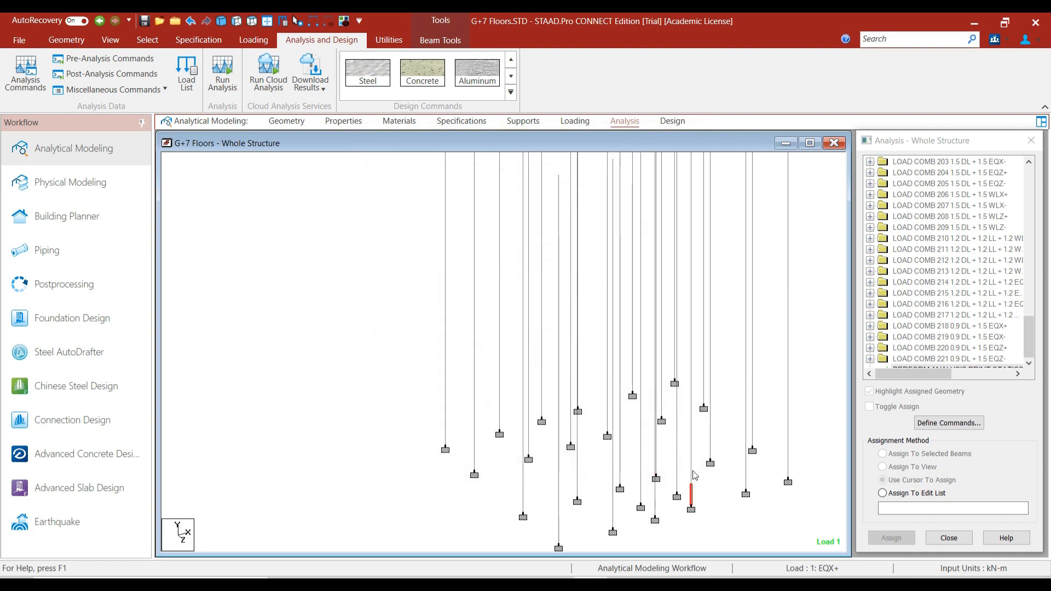
double_click(691, 469)
click(692, 135)
click(311, 277)
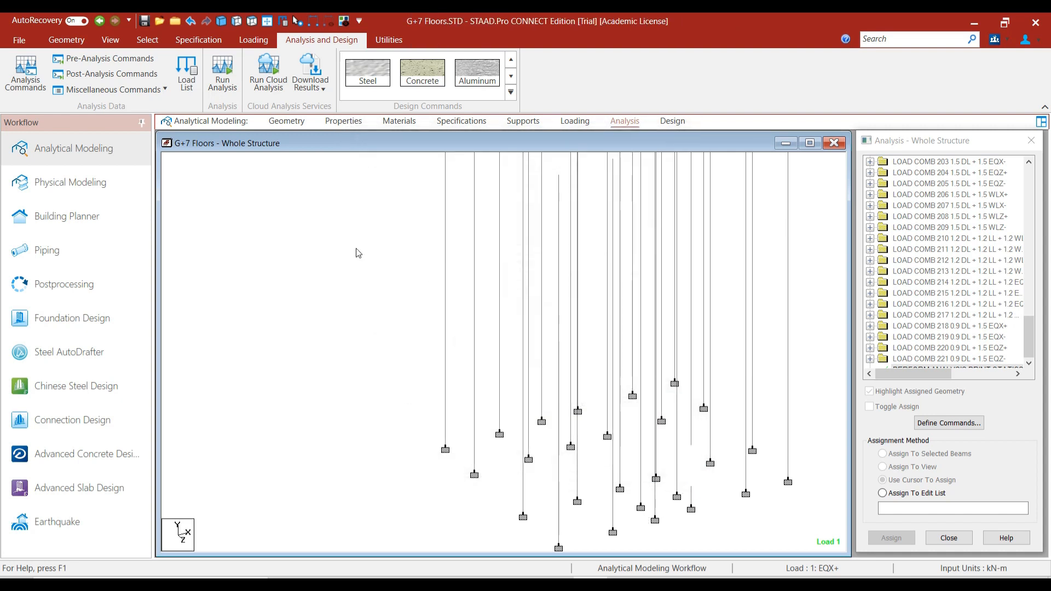
- Isolate the columns using section reference 6 (Rect 0.38x0.38) and show them in side elevation
click(343, 120)
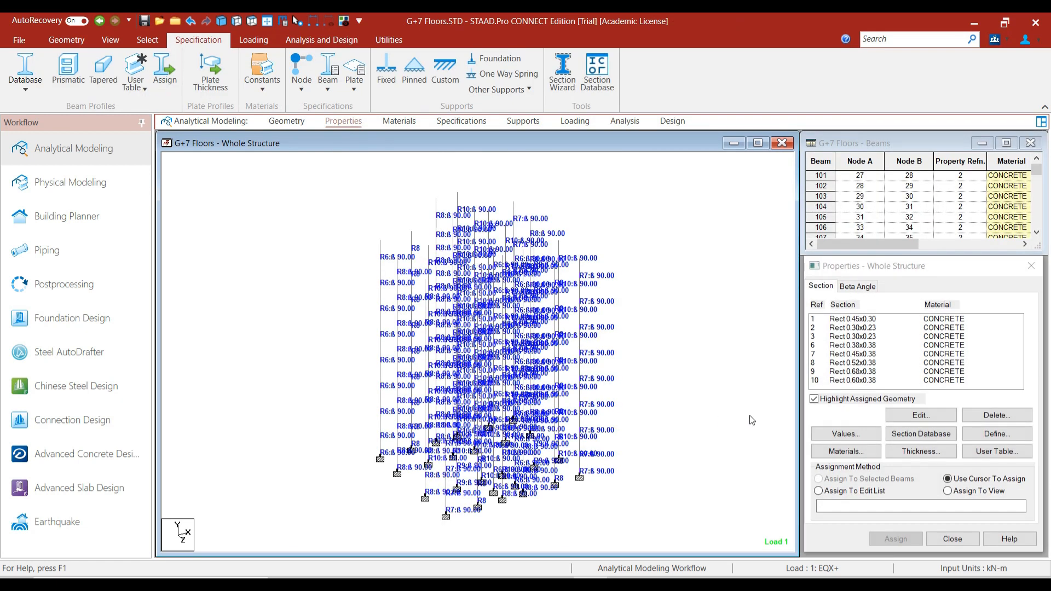
click(865, 345)
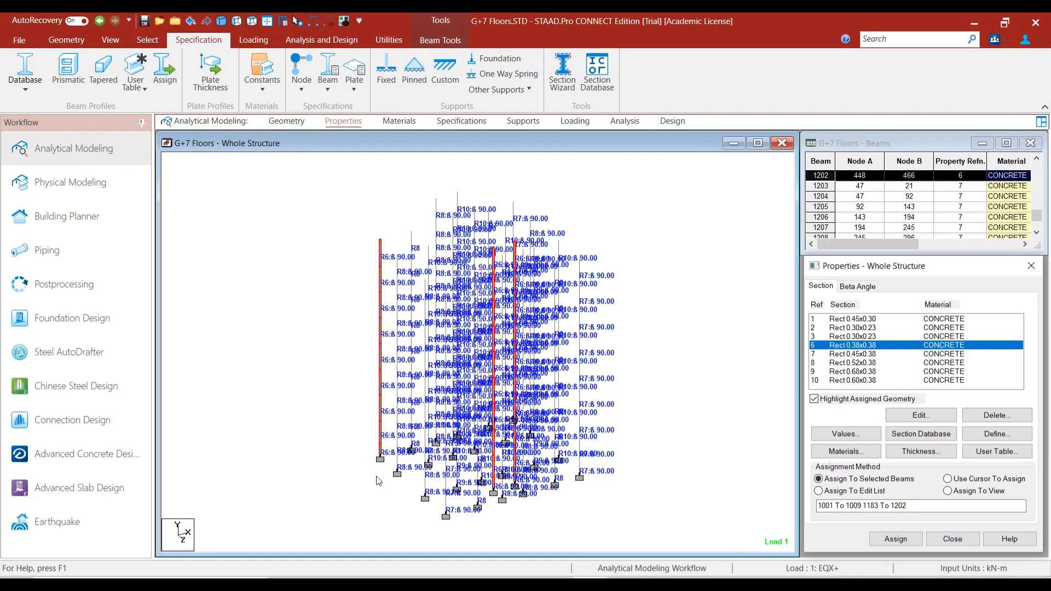
scroll(376, 480, up, 2)
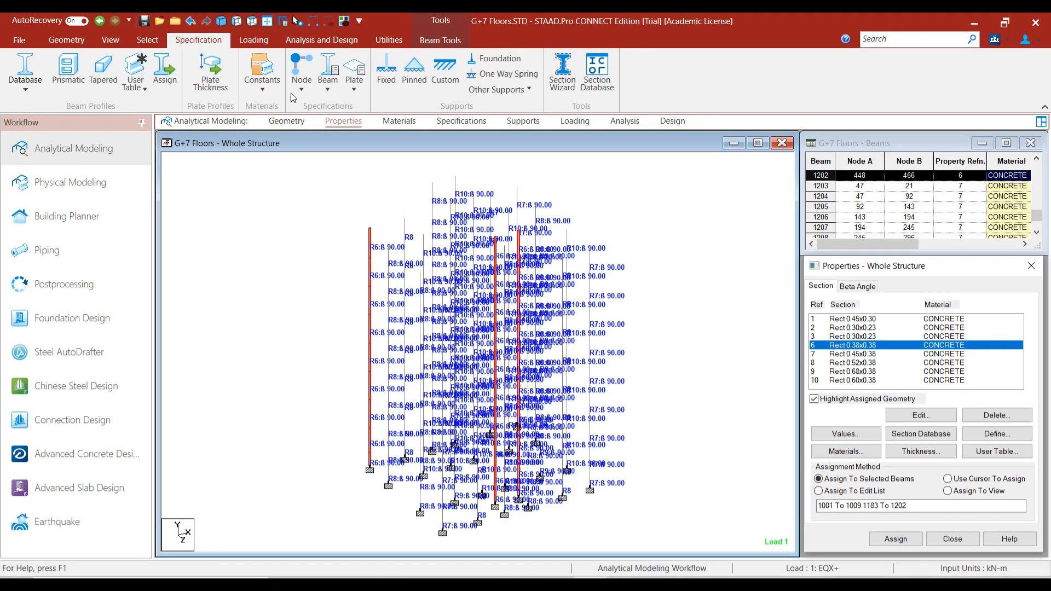
click(328, 23)
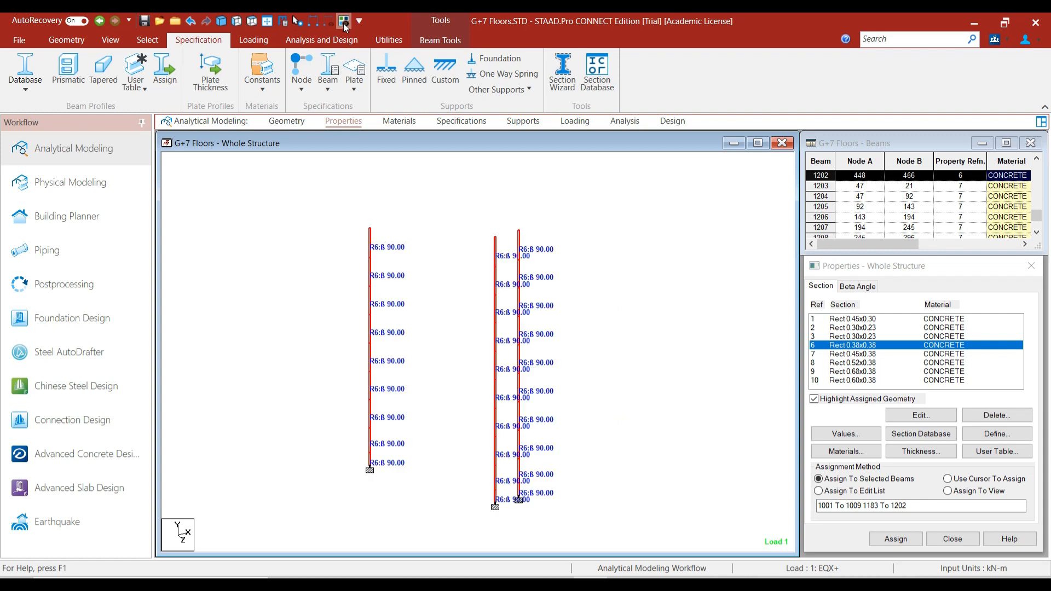
click(238, 21)
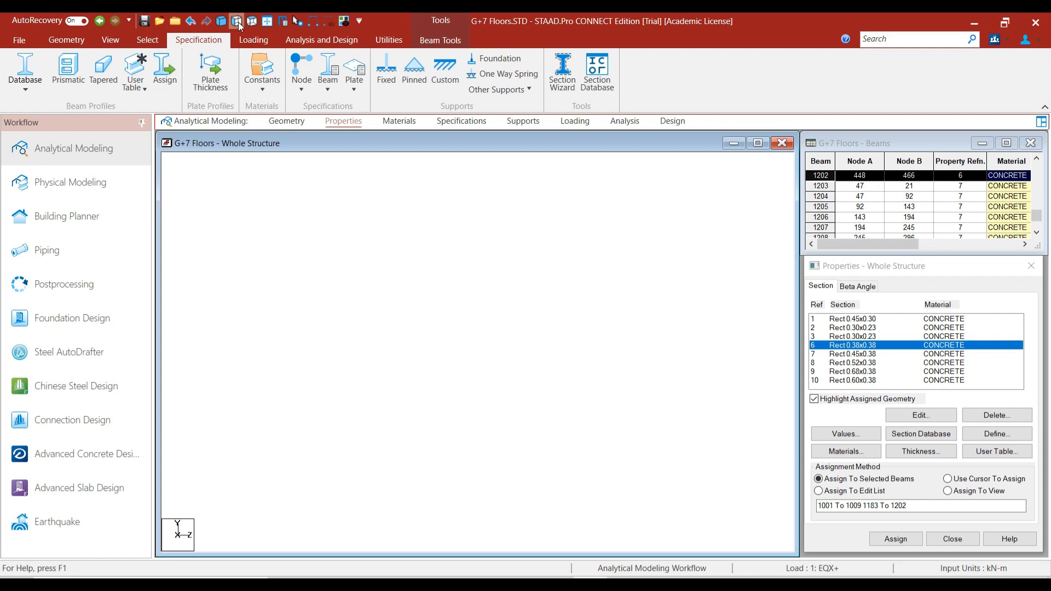
- Select the two lowest members of each isolated column and check the exact dimensions of section reference 6
click(361, 504)
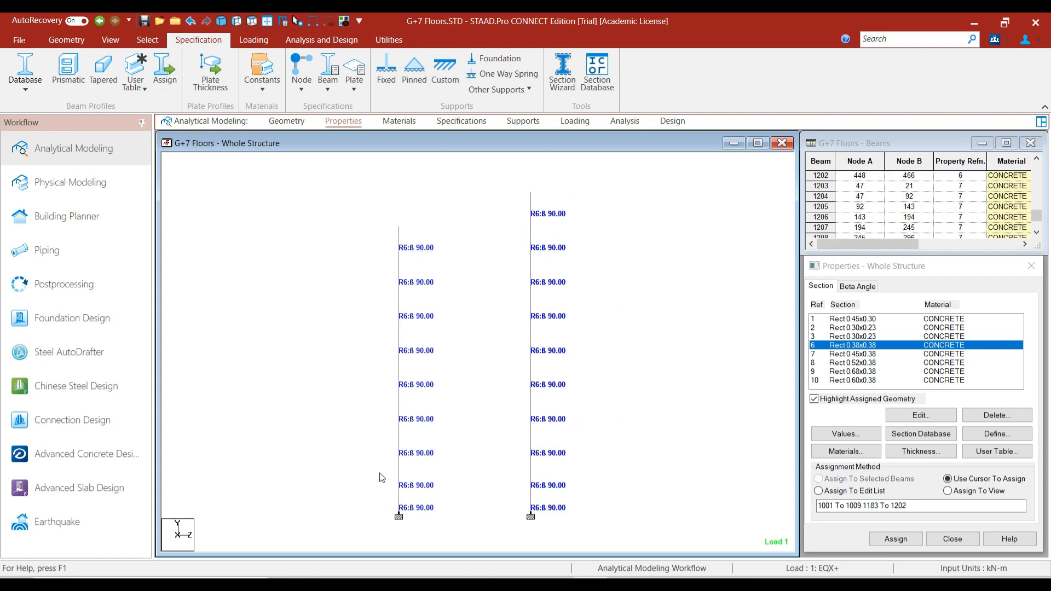
drag(372, 471, 560, 509)
scroll(447, 503, up, 2)
scroll(447, 503, up, 1)
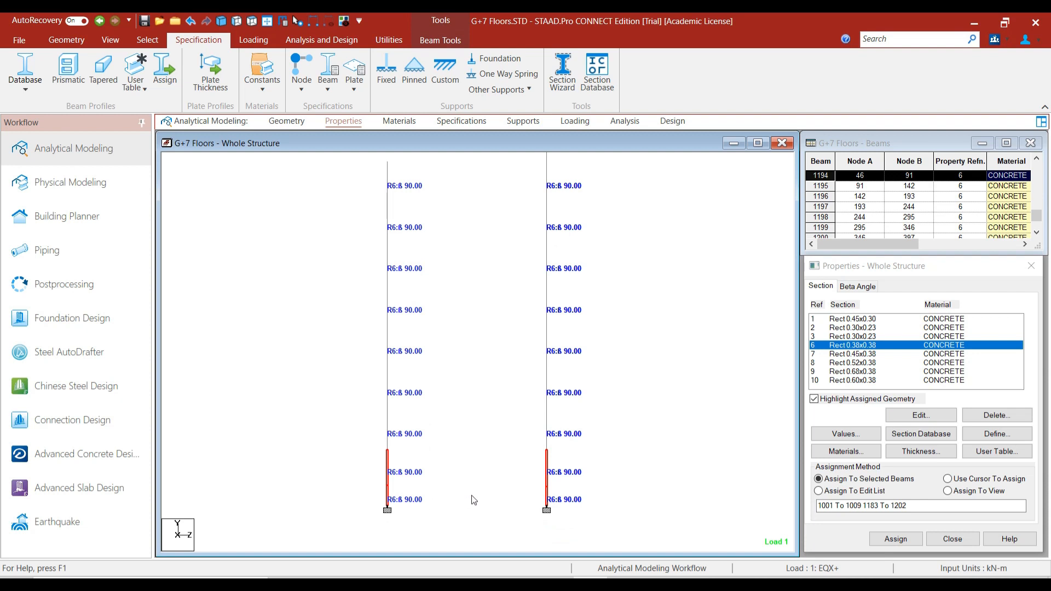
scroll(475, 434, down, 3)
middle_drag(482, 424, 478, 452)
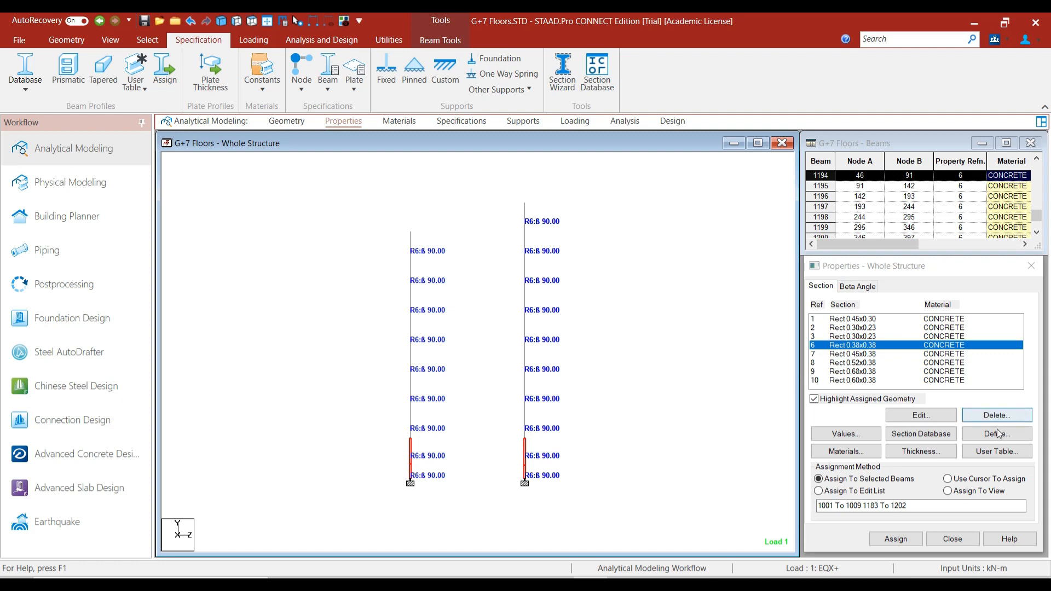
click(949, 418)
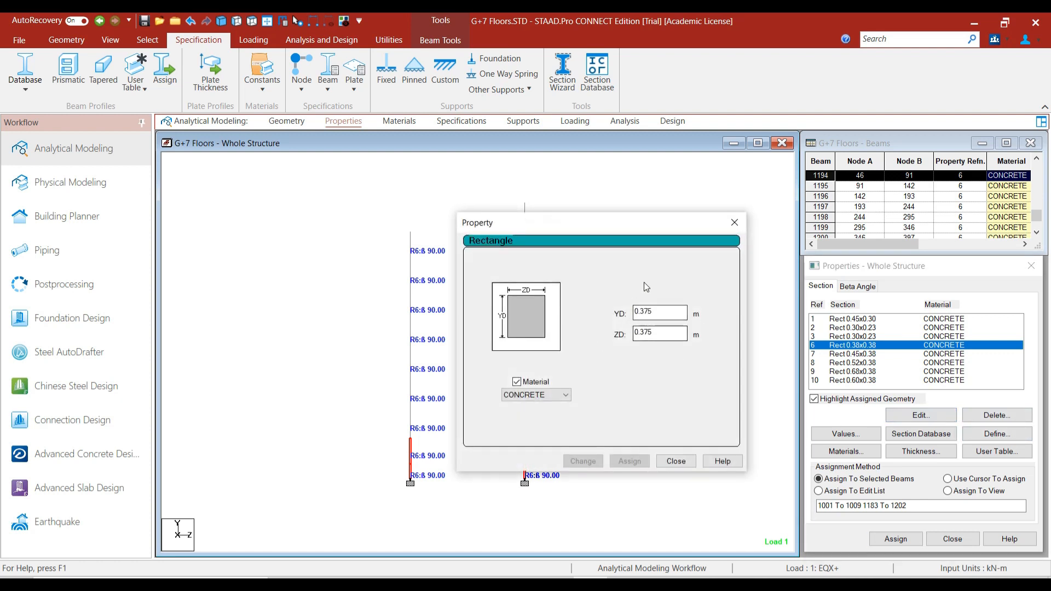
click(734, 222)
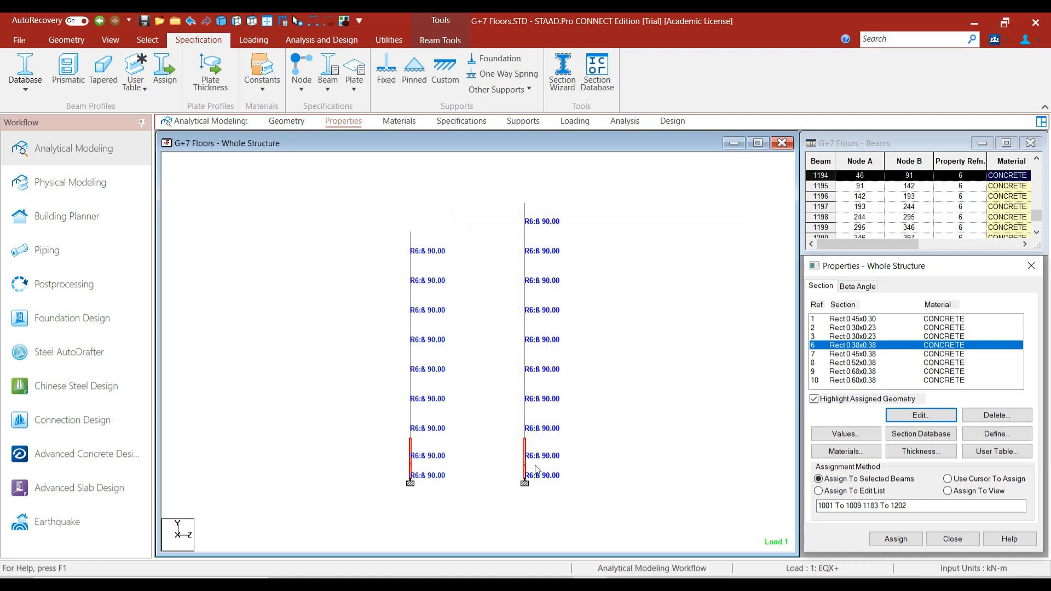
- Define a rectangular concrete section with YD 0.450 m and ZD 0.375 m and assign it to the selected lower column members
click(997, 433)
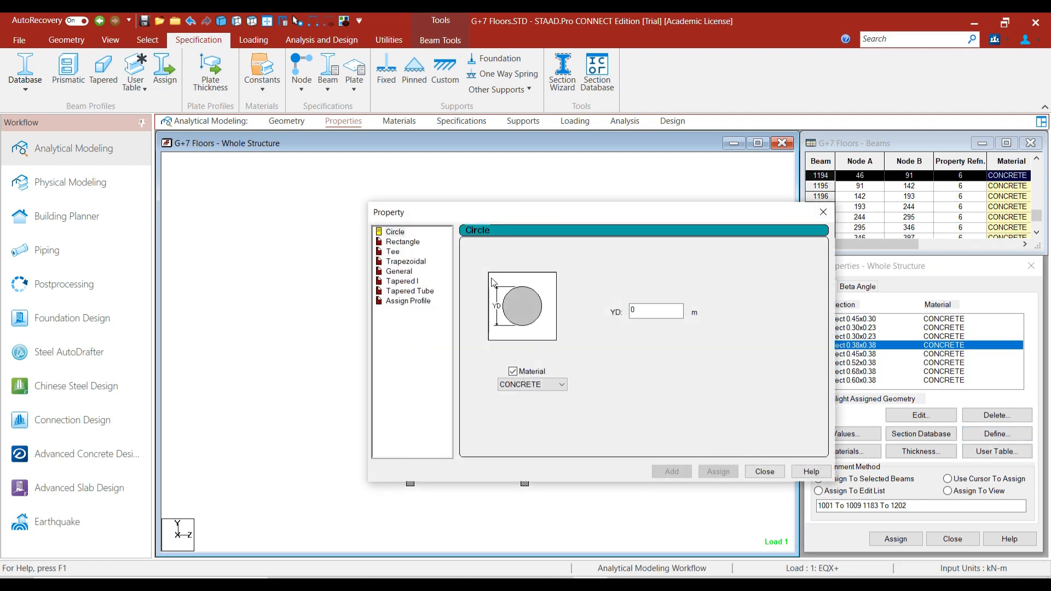
click(405, 242)
click(644, 304)
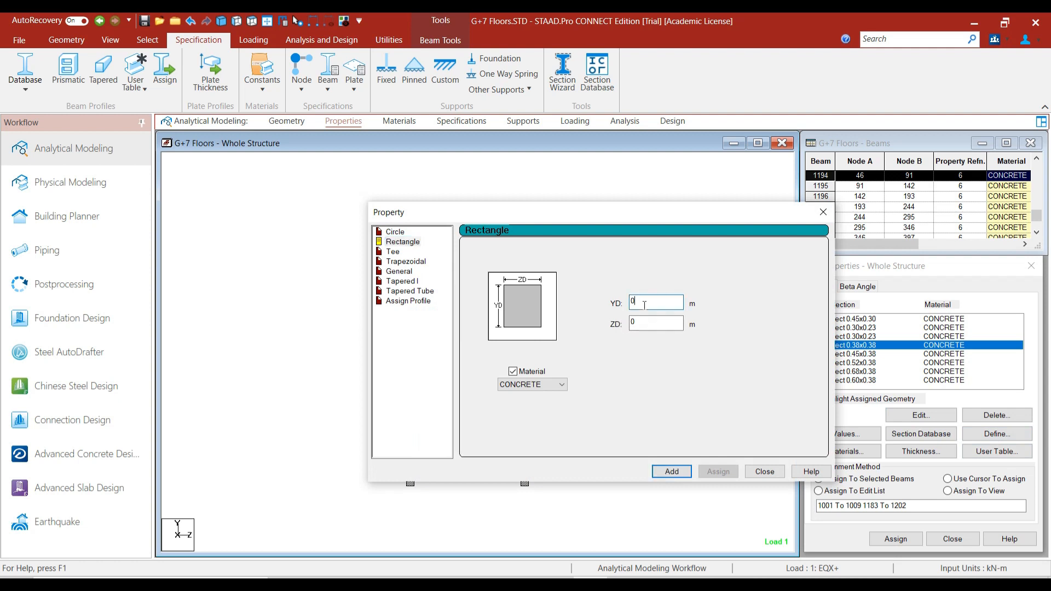
text(.4)
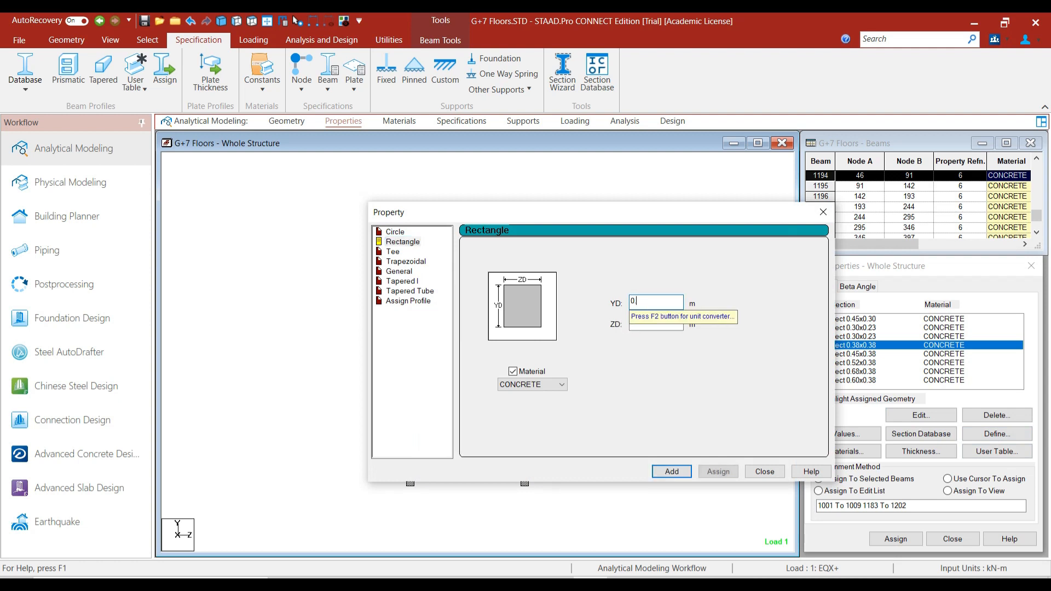
text(50)
key(Tab)
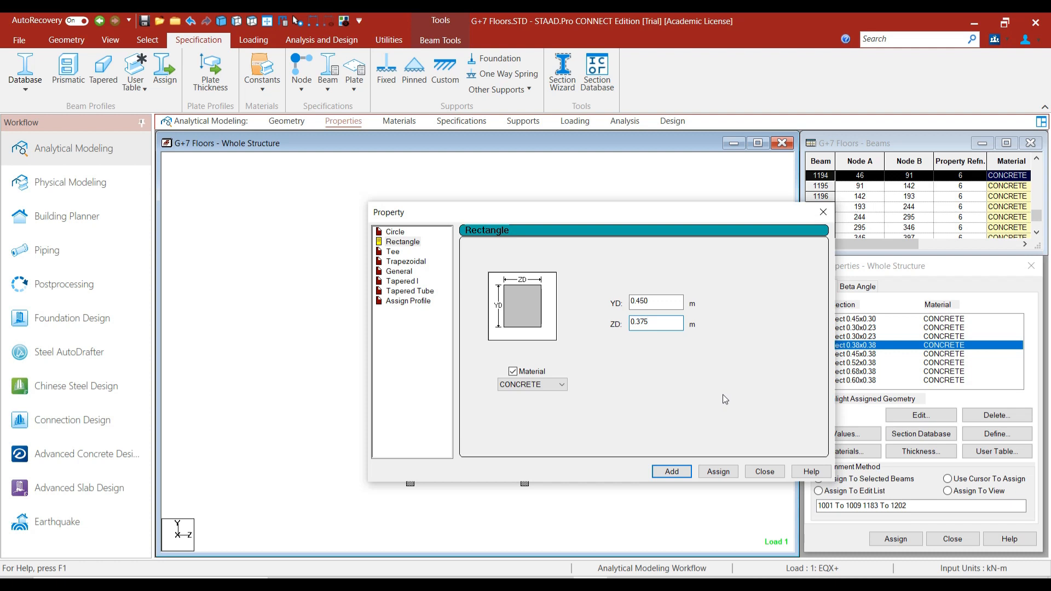
click(718, 471)
click(643, 386)
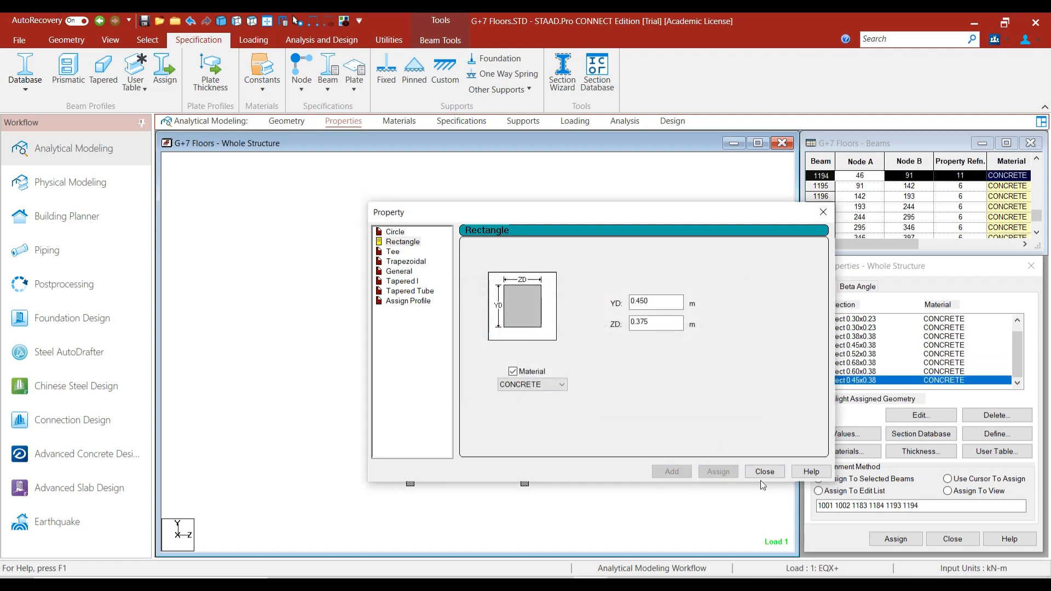
click(764, 473)
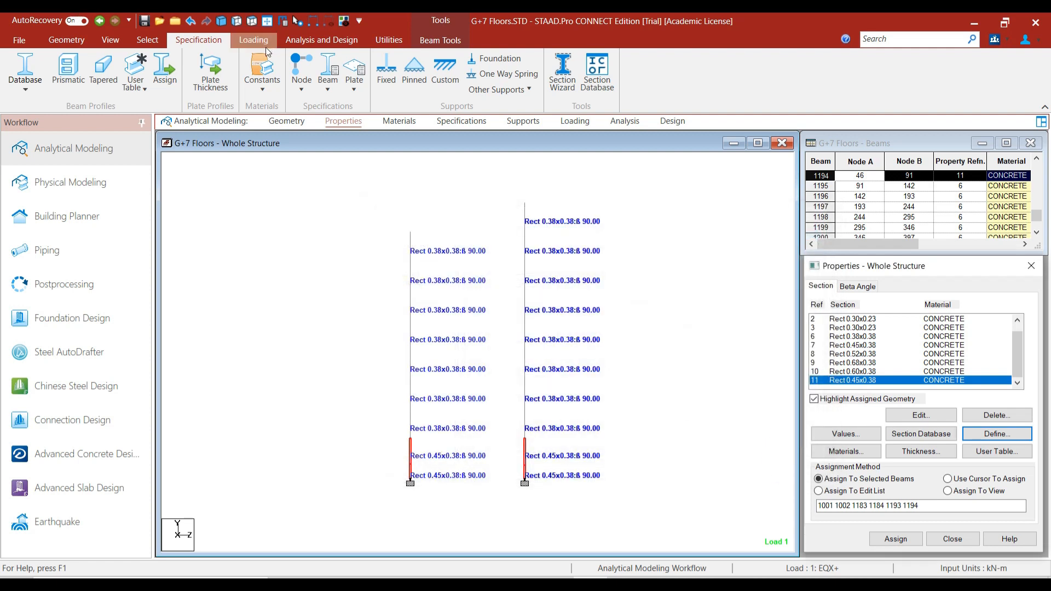
- Restore the whole structure, select all members parallel to the vertical Y axis, and isolate these columns in the view
click(266, 22)
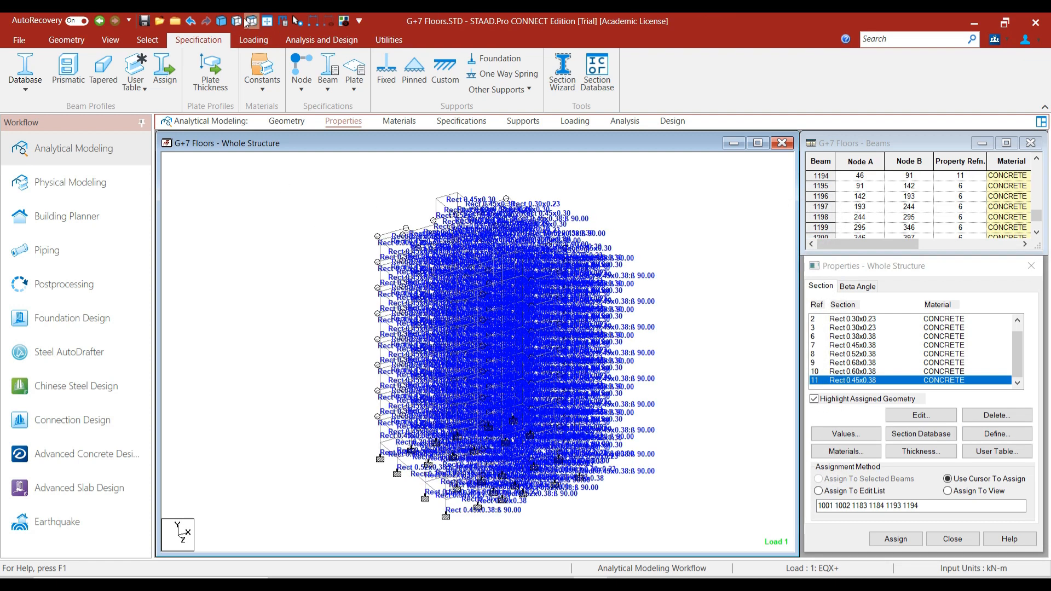
click(138, 42)
click(552, 58)
click(546, 95)
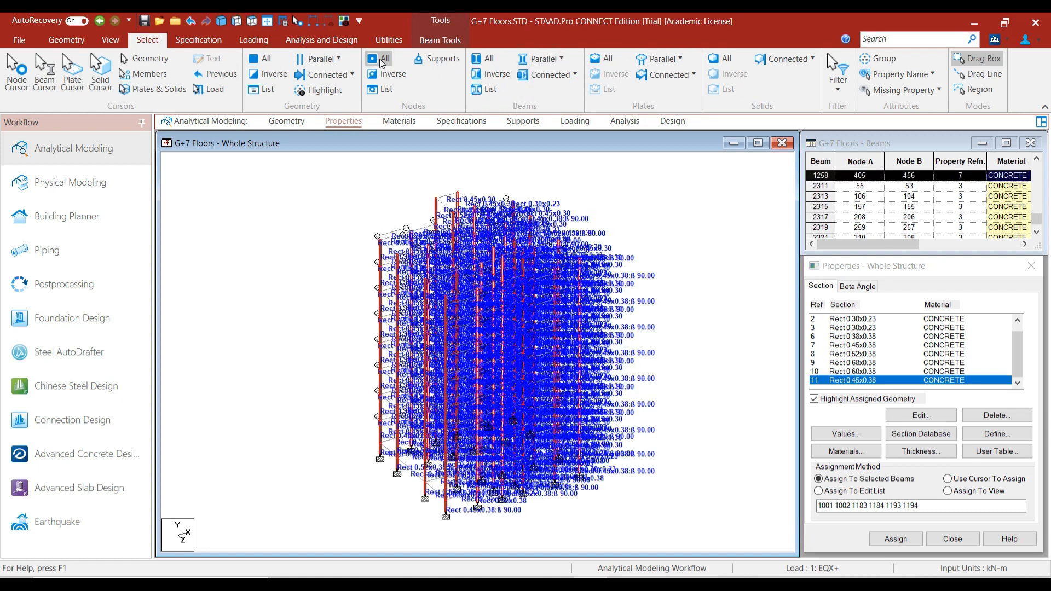
click(340, 24)
- Set the property labels of the structure view to show section references
right_click(298, 266)
click(339, 447)
click(589, 177)
click(483, 484)
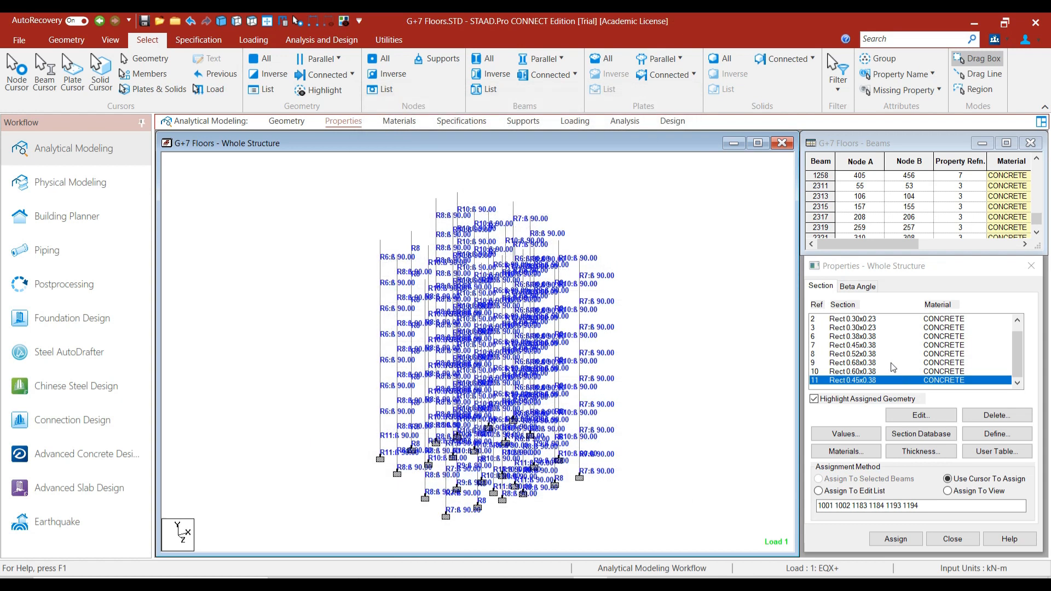
- Isolate the columns using section reference 7 (Rect 0.45x0.38) and select the two lowest members of each
click(884, 346)
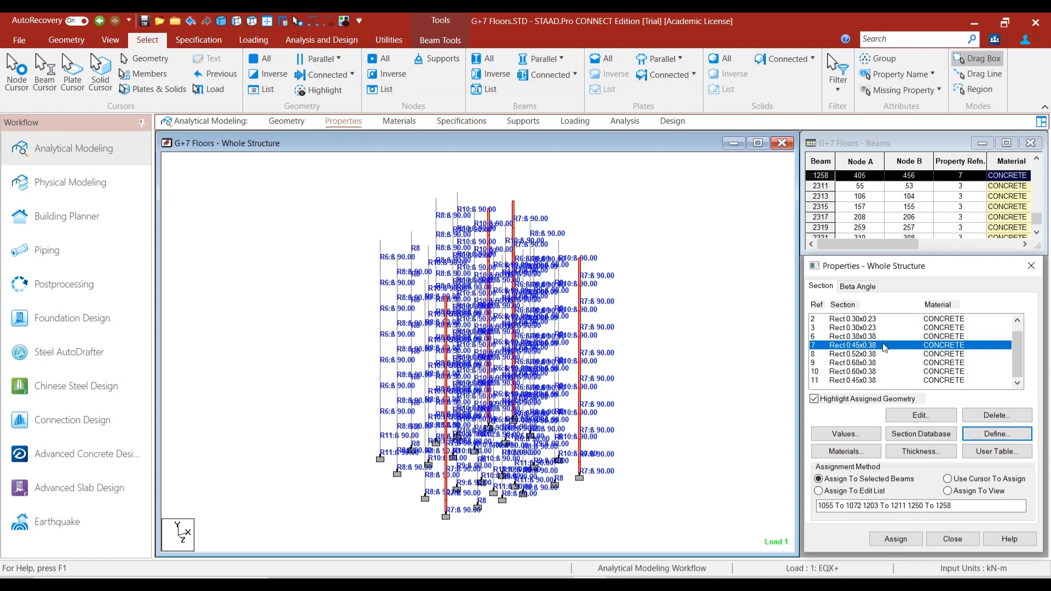
scroll(296, 236, up, 1)
click(344, 22)
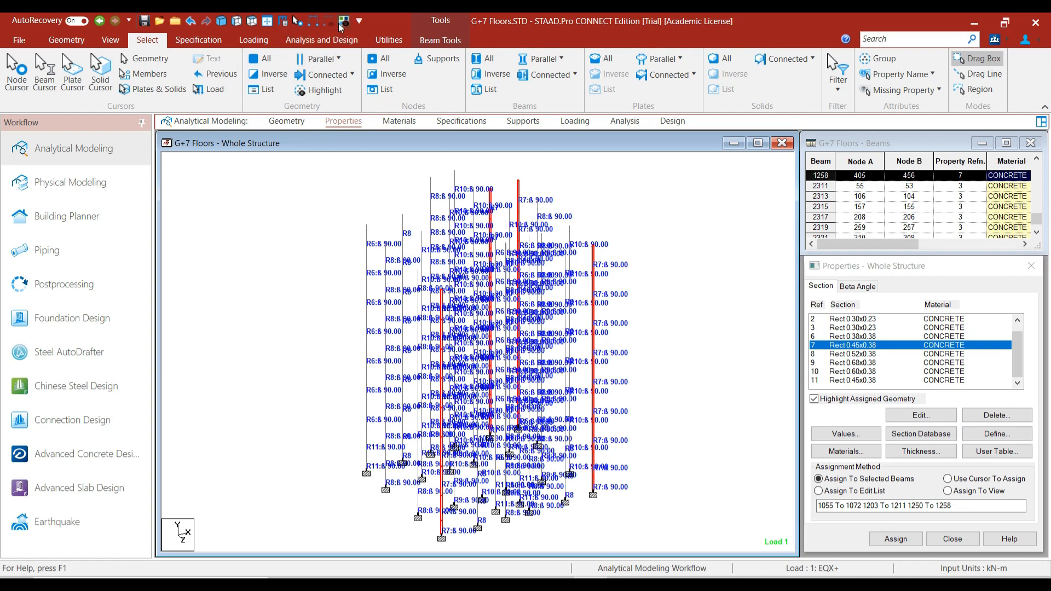
click(237, 22)
drag(381, 468, 598, 510)
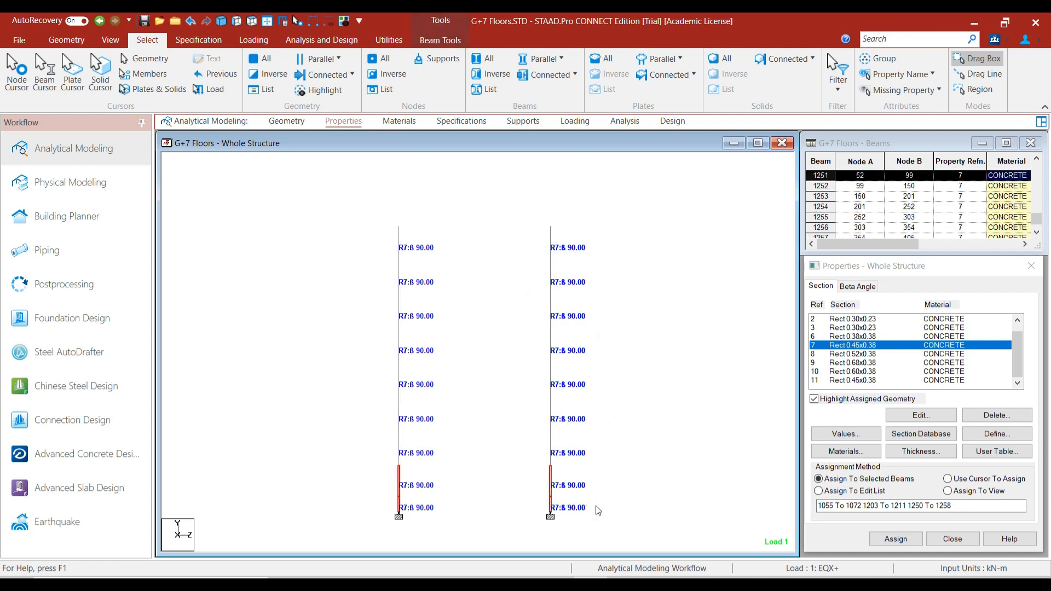
click(221, 21)
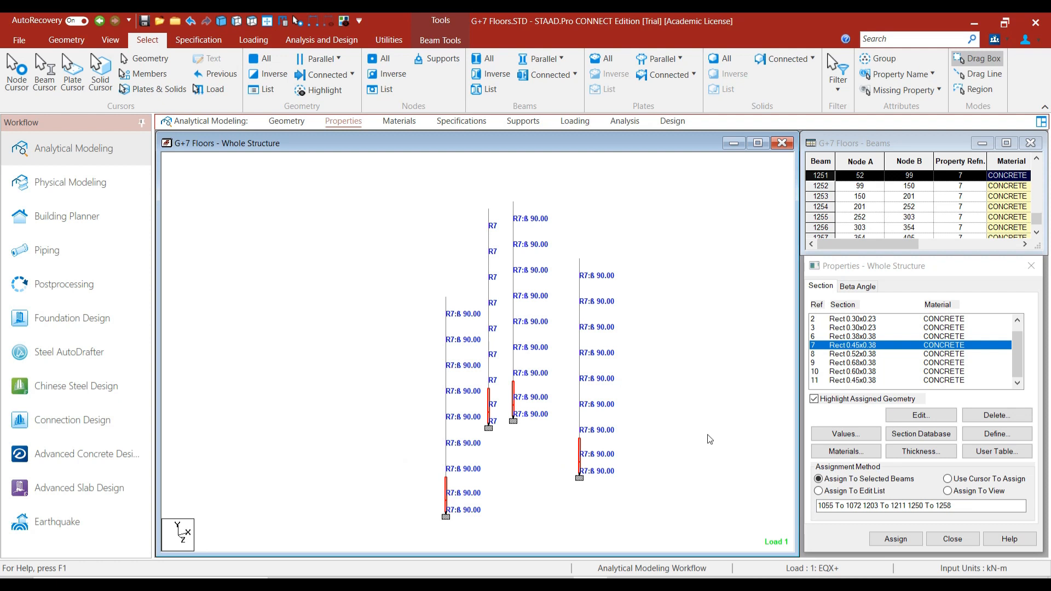
scroll(710, 439, up, 2)
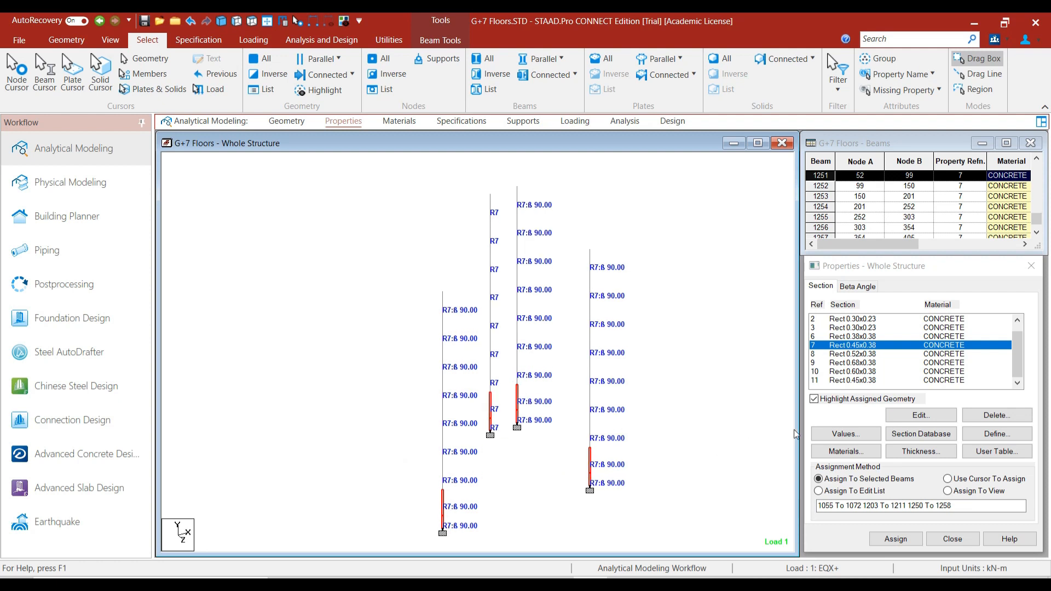
- Define a rectangular concrete section with YD 0.525 m and ZD 0.375 m and assign it to the selected lowest column members
click(979, 433)
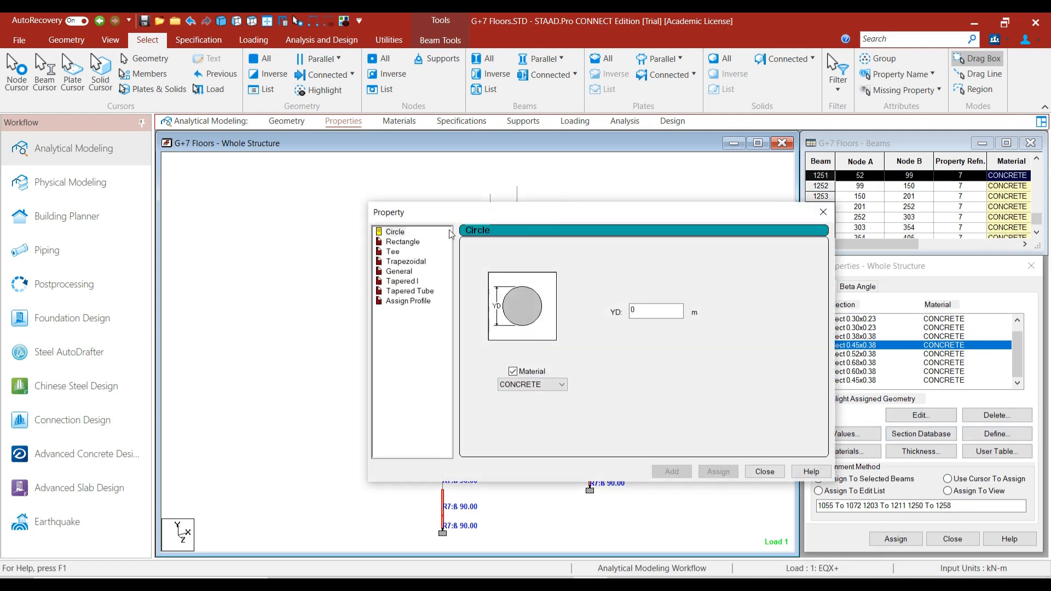
click(405, 242)
drag(544, 214, 518, 208)
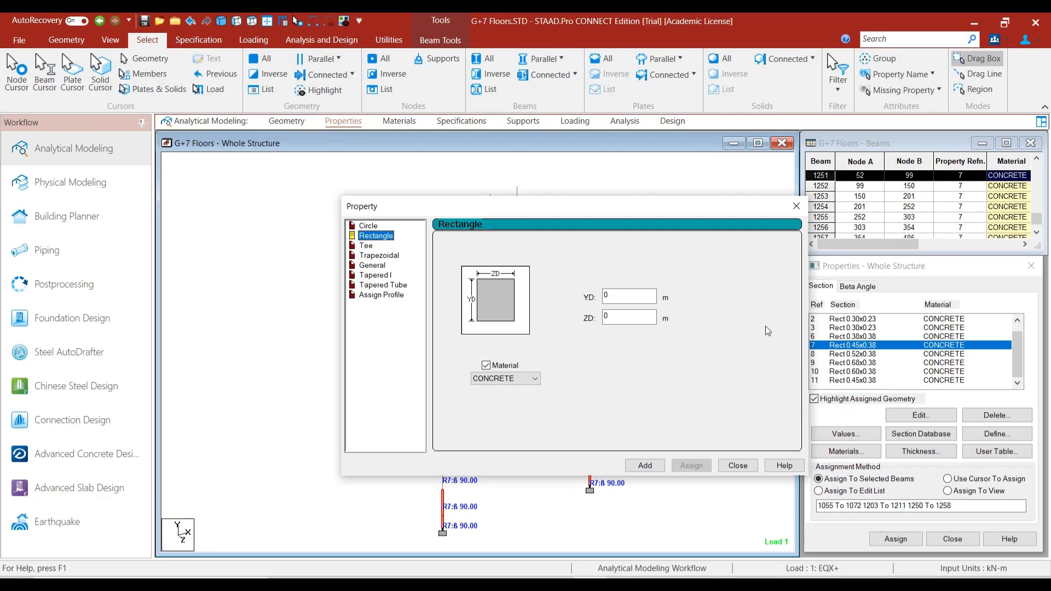
click(621, 299)
click(621, 298)
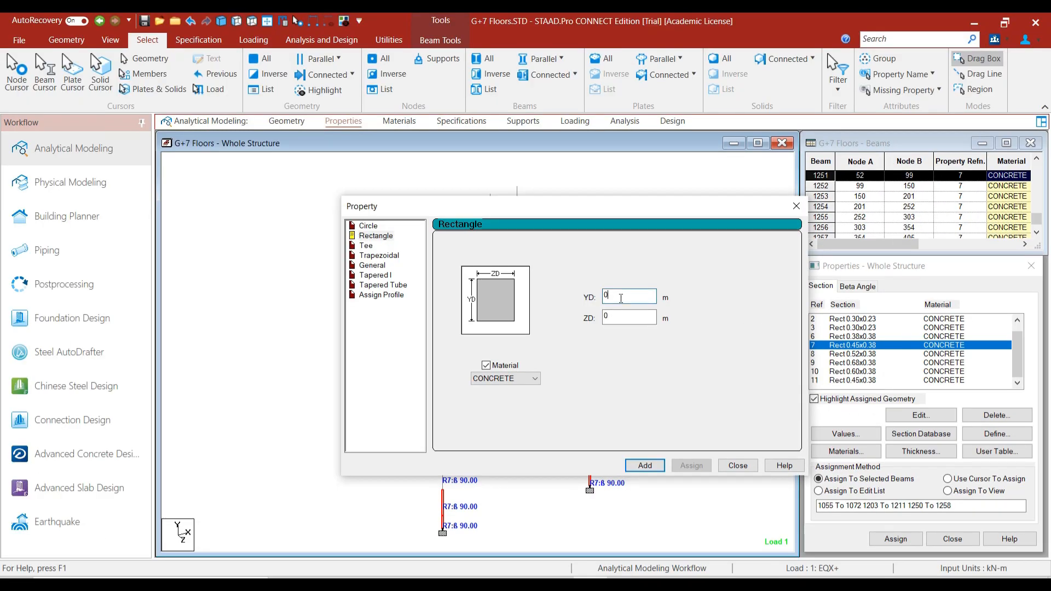
text(.525)
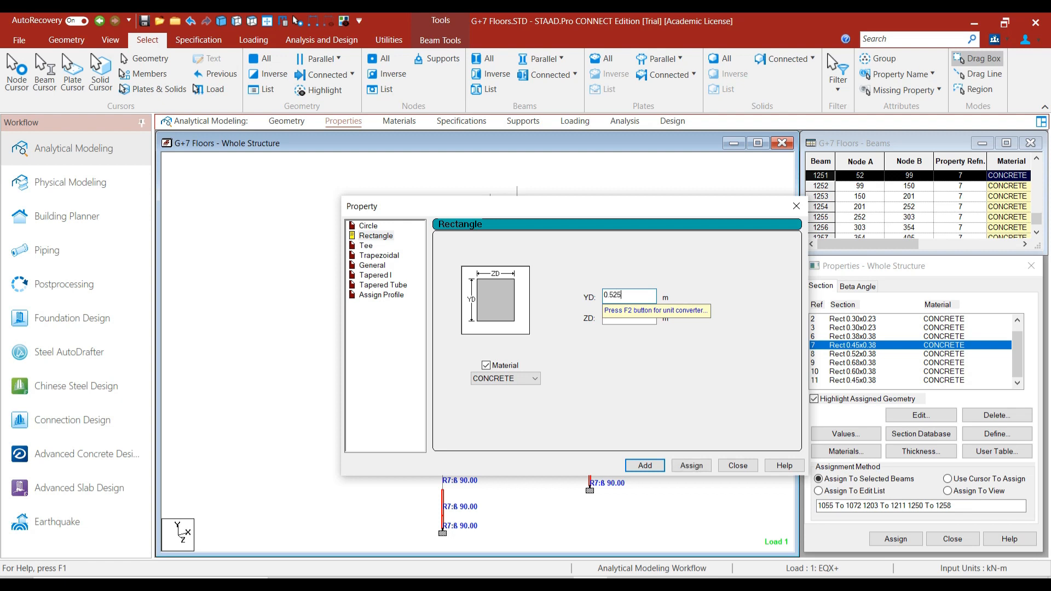
key(Tab)
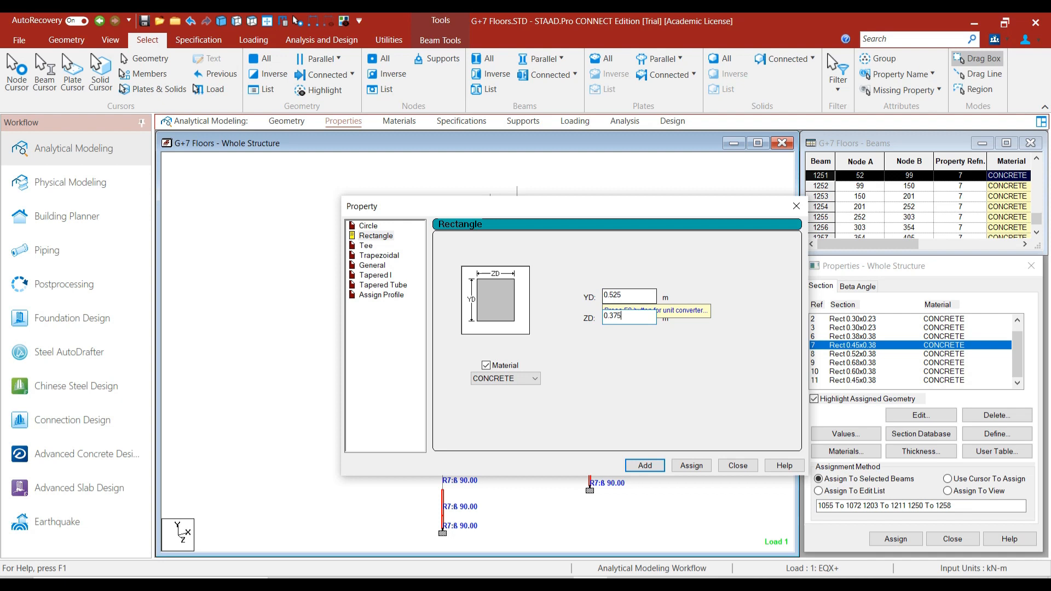
click(700, 468)
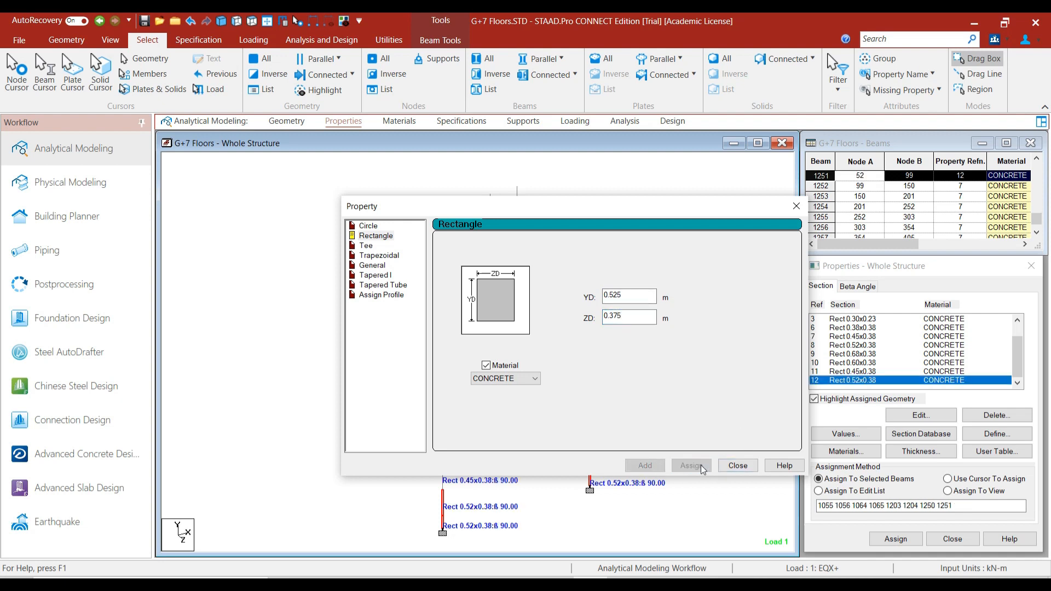
click(737, 465)
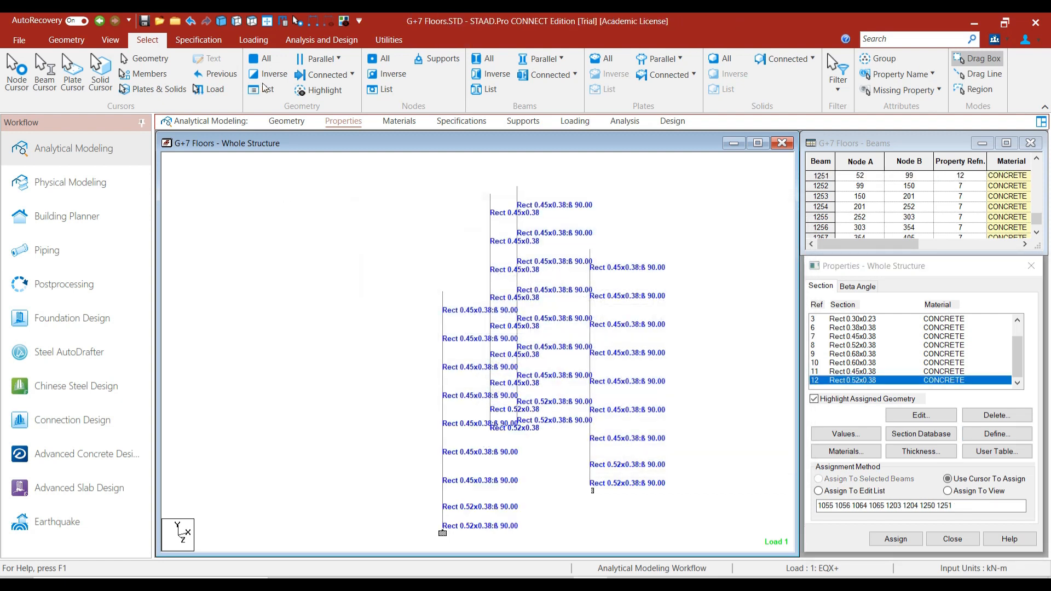
- Restore the whole structure and isolate all members parallel to the vertical Y axis, leaving them deselected
click(266, 21)
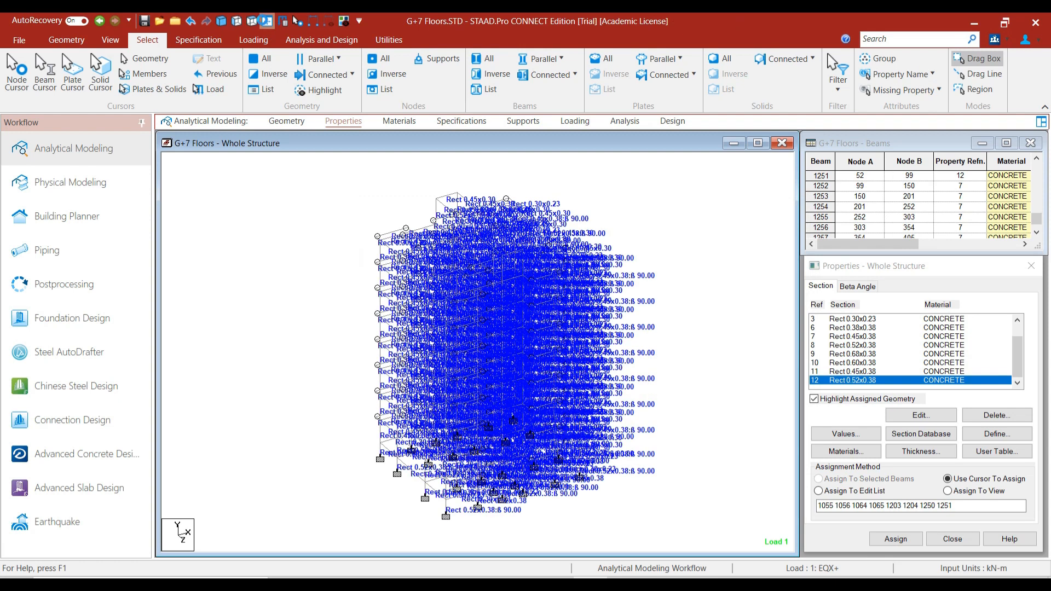
click(541, 59)
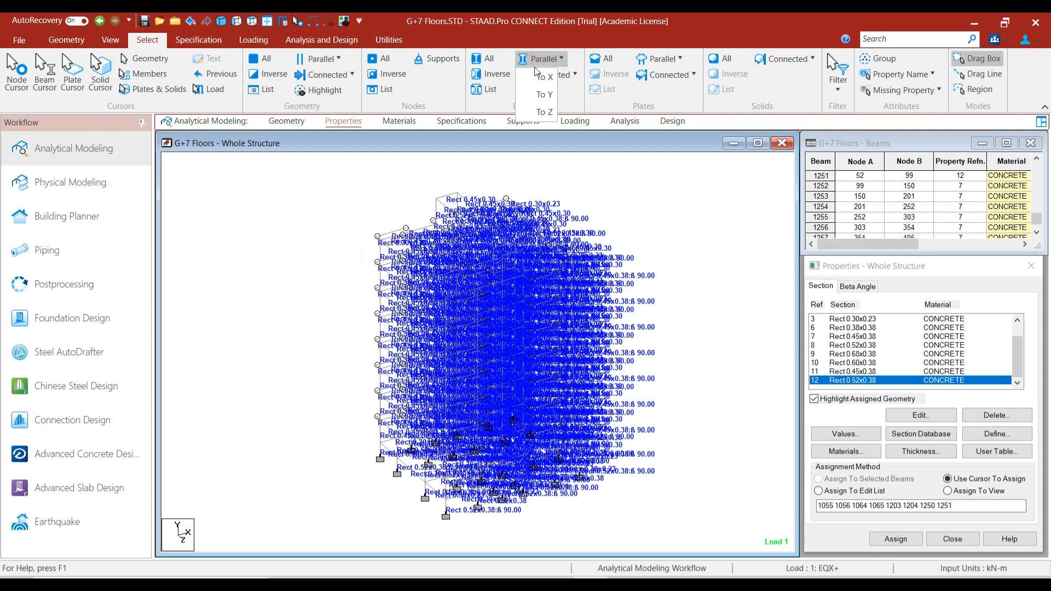
click(542, 93)
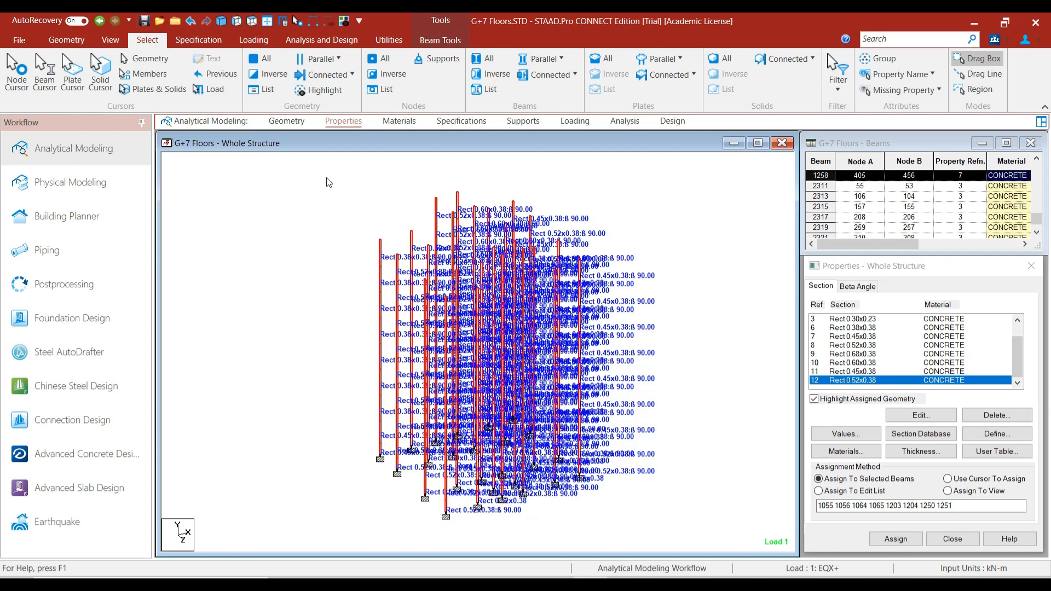
click(319, 201)
- Set the property labels of the isolated columns to show section references
right_click(320, 202)
click(383, 441)
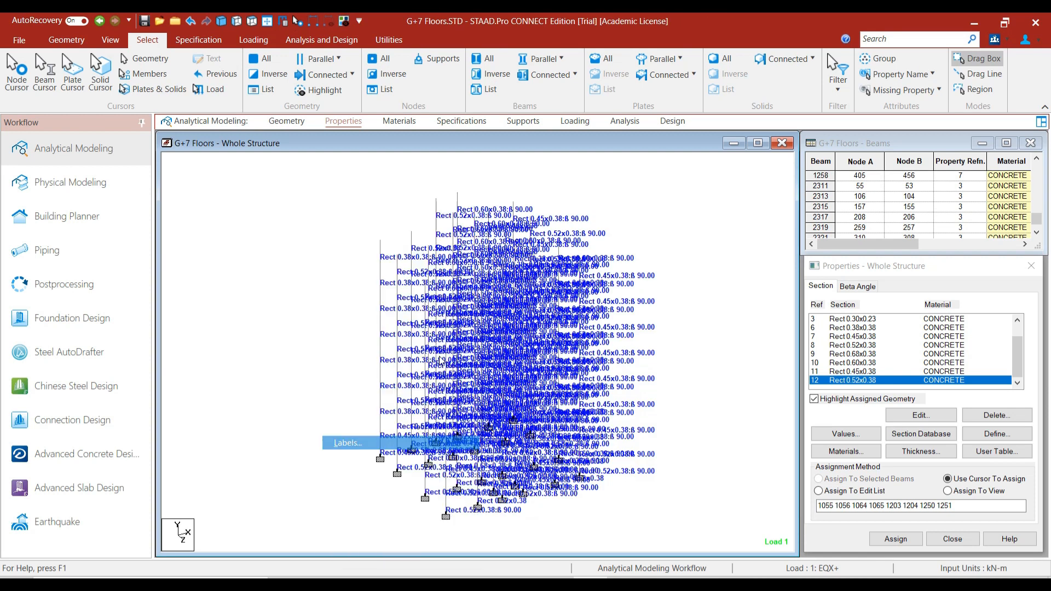
click(588, 149)
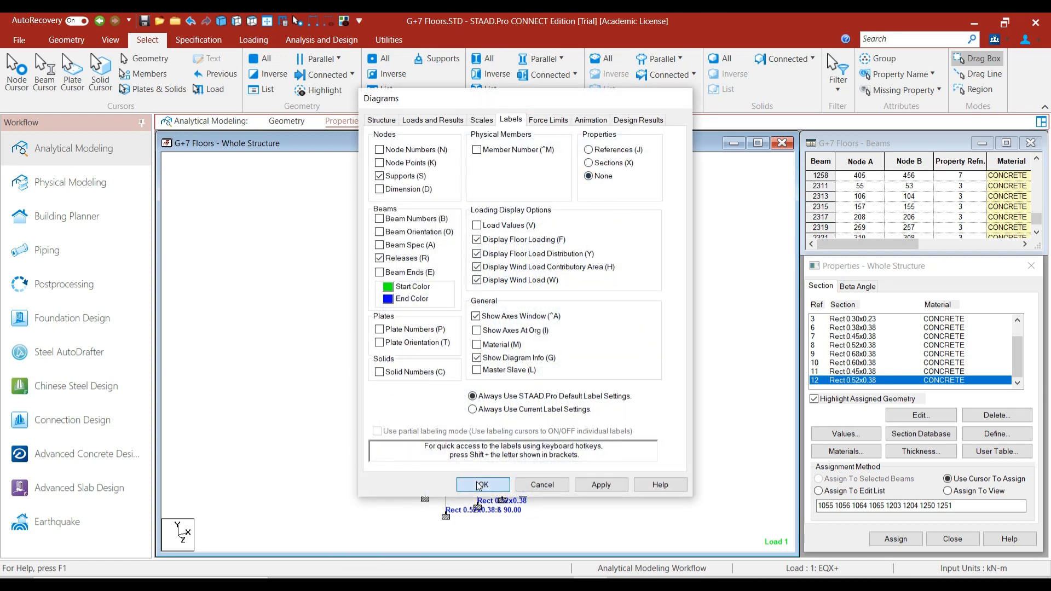
click(482, 484)
- Isolate the columns using section reference 8 (Rect 0.52x0.38) and select the two lowest members of each
click(864, 346)
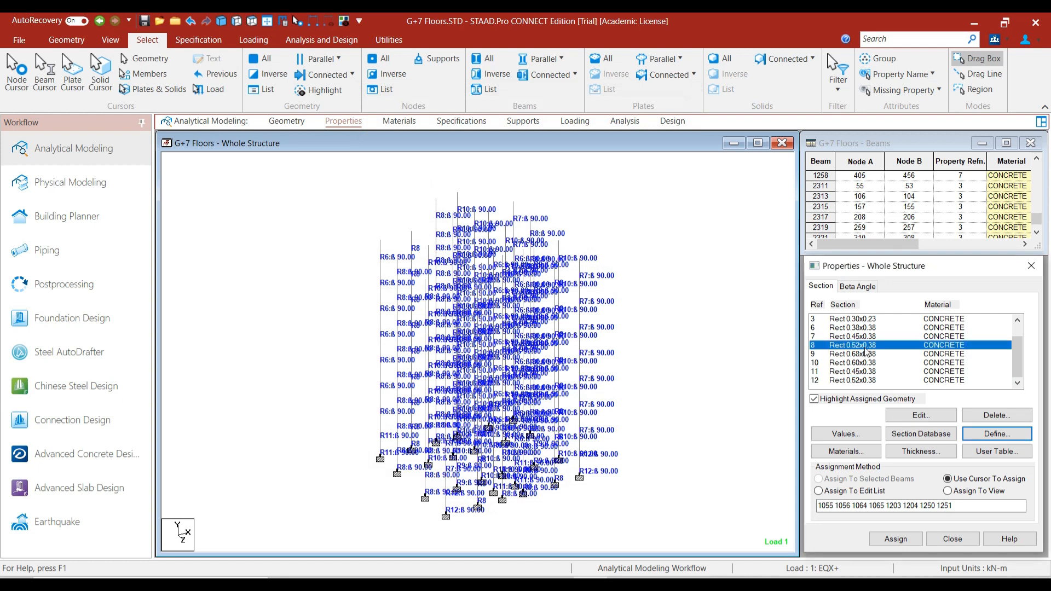
click(343, 21)
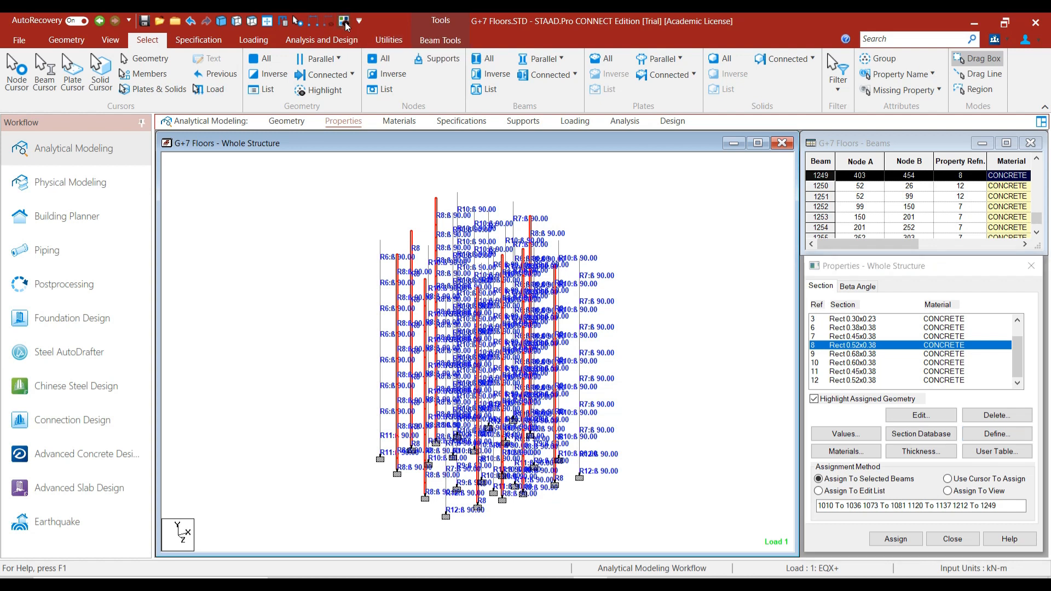
click(241, 22)
drag(375, 462, 590, 514)
click(221, 22)
scroll(379, 470, up, 3)
scroll(402, 479, up, 4)
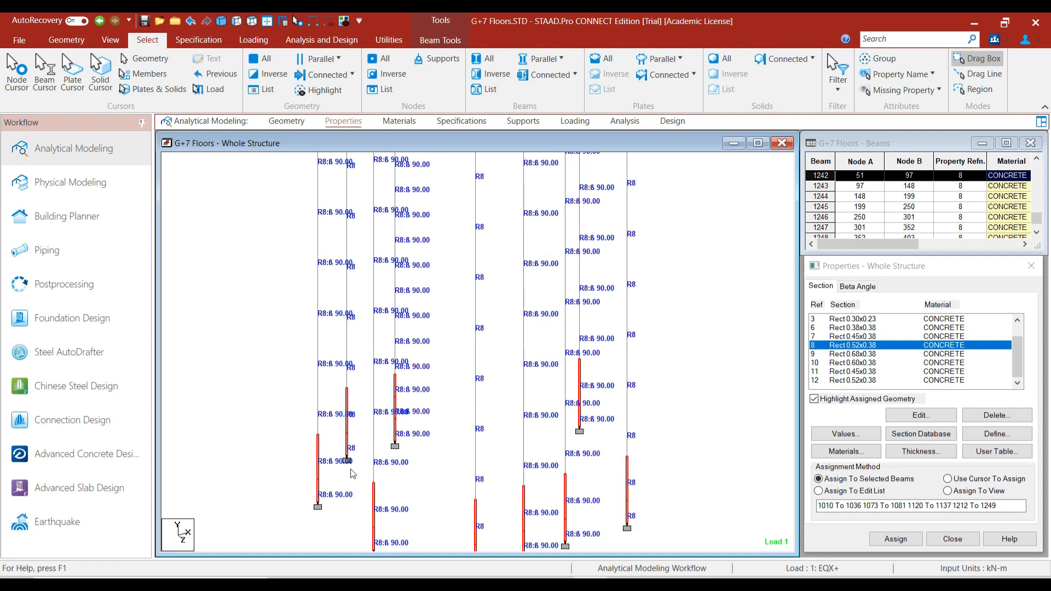
scroll(323, 375, down, 3)
middle_drag(610, 414, 651, 420)
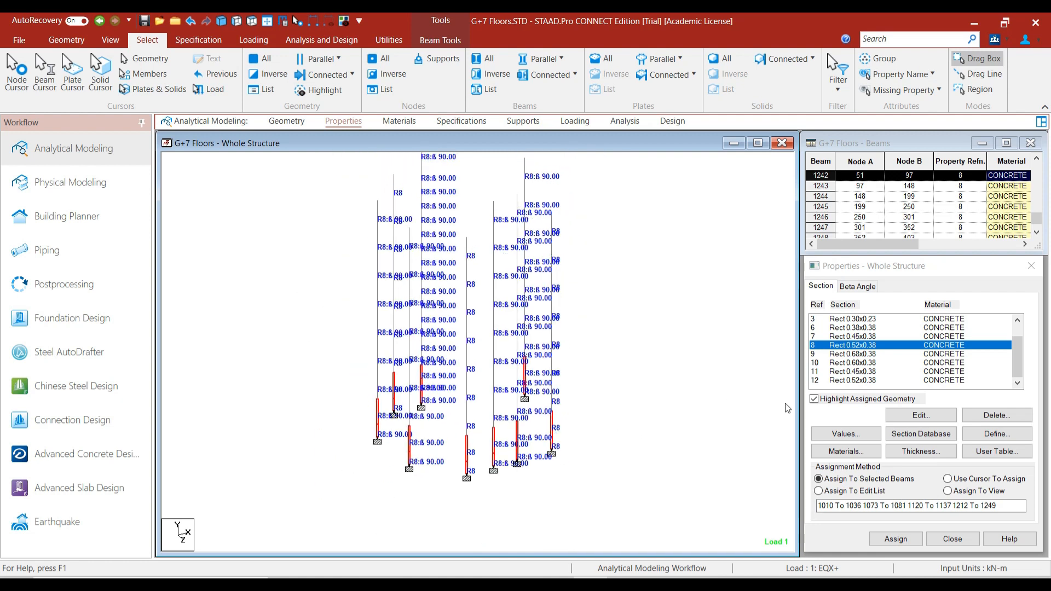
- Define a rectangular concrete section with YD 0.6 m and ZD 0.375 m and assign it to the selected lowest column members
click(997, 434)
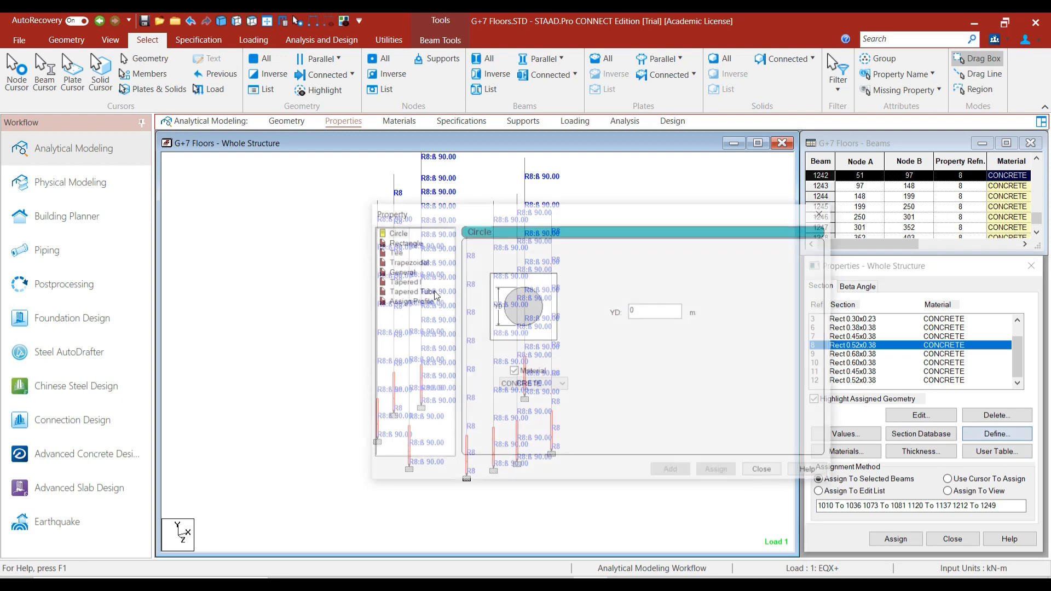
click(405, 242)
click(653, 305)
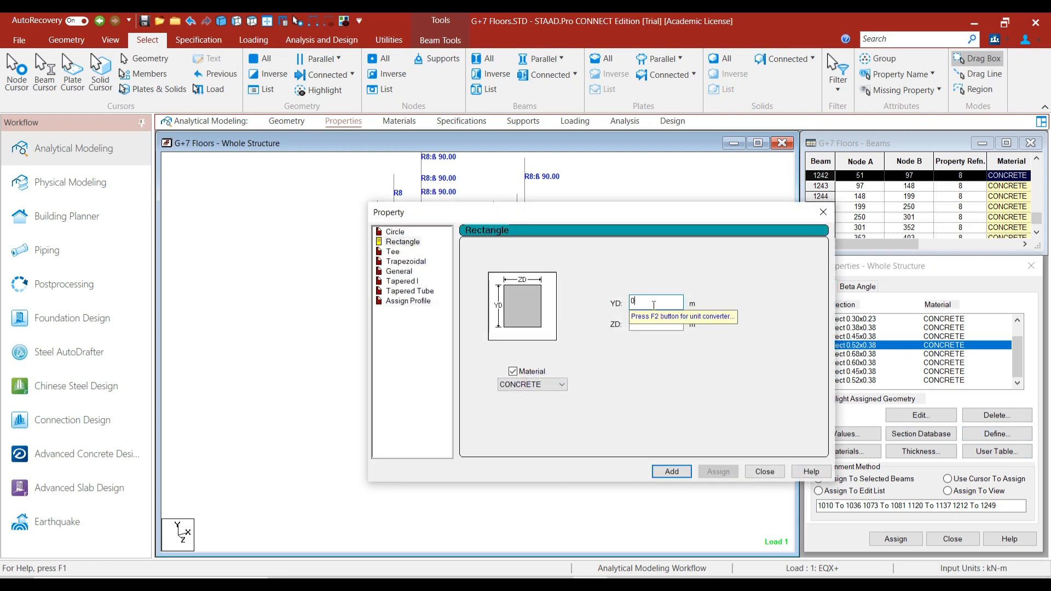
text(0.375)
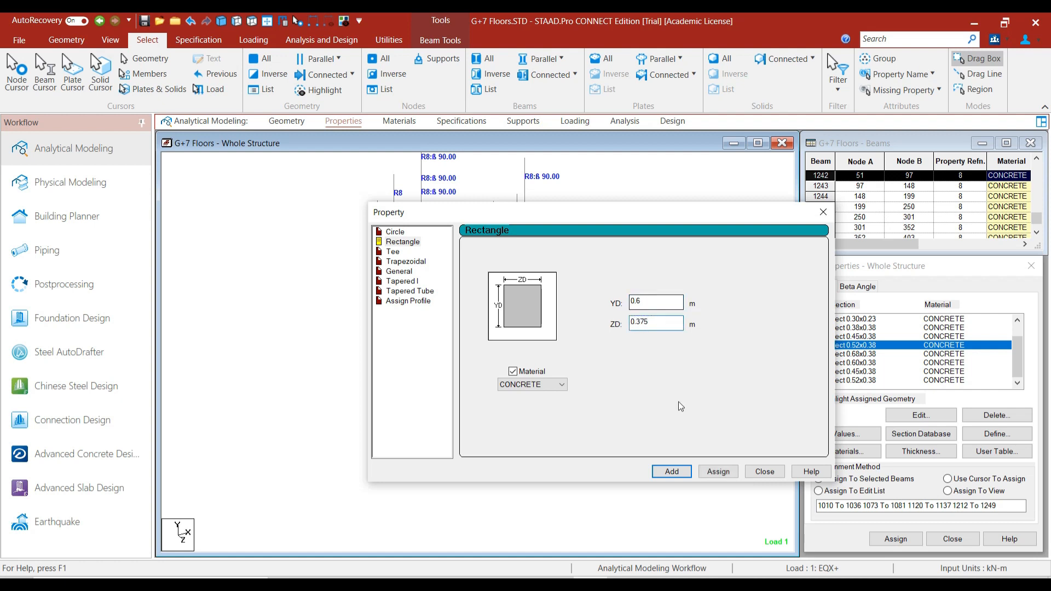
click(718, 471)
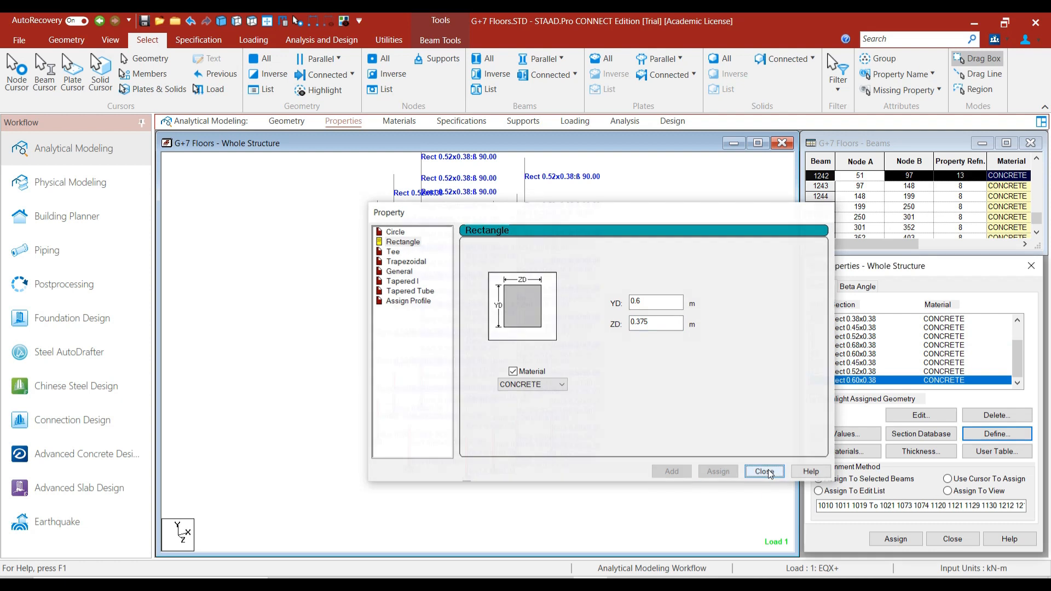
click(765, 471)
- Bring back the whole structure and isolate all vertical members parallel to the Y axis, then clear the selection
click(259, 23)
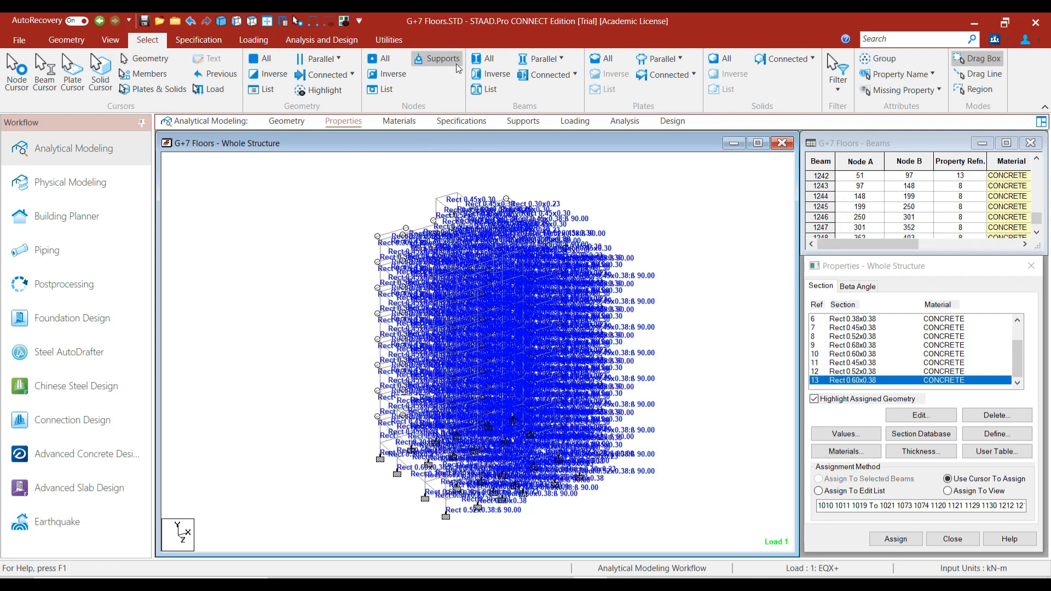
click(539, 60)
click(540, 98)
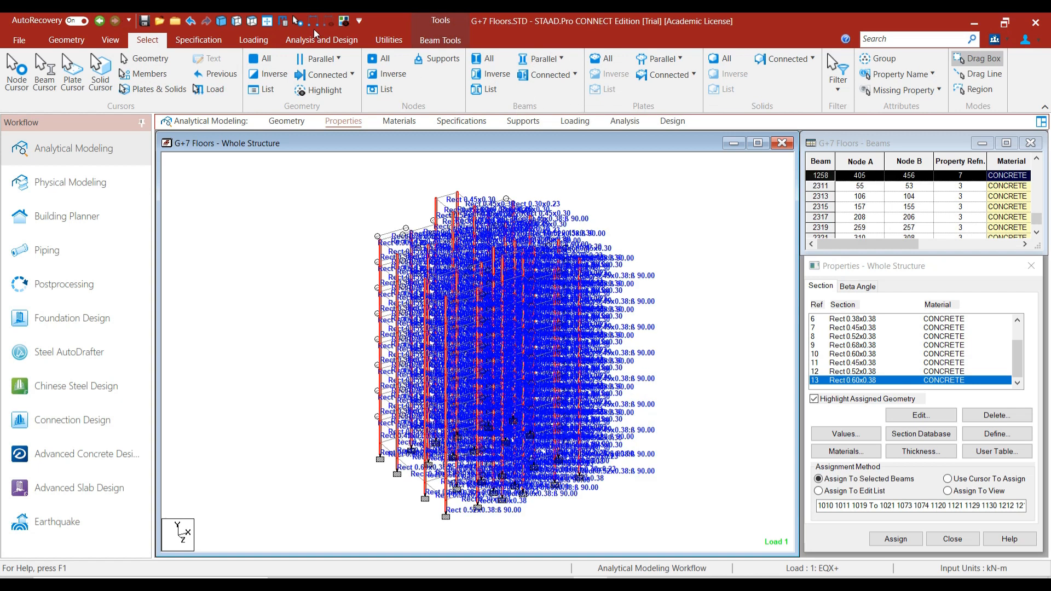
click(345, 22)
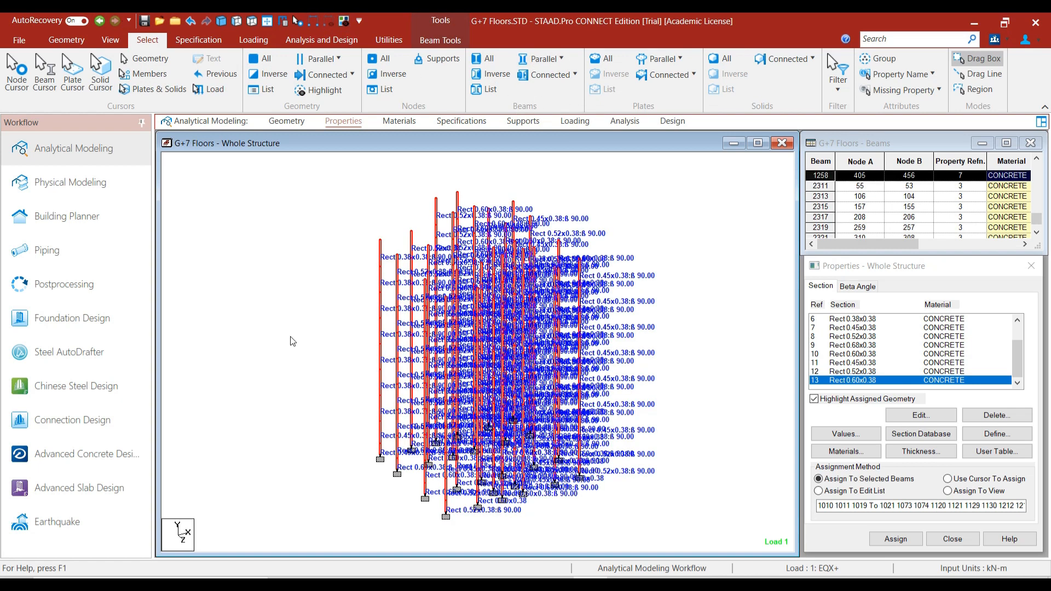
click(290, 340)
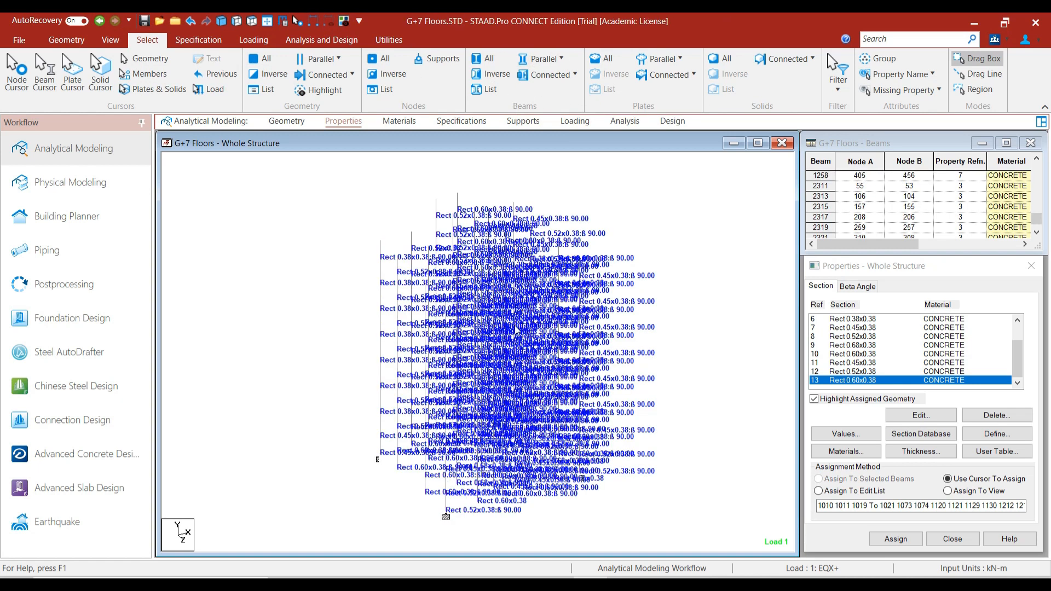
- Isolate the columns using section reference 9 (Rect 0.68x0.38) and select the two lowest members of each
click(853, 346)
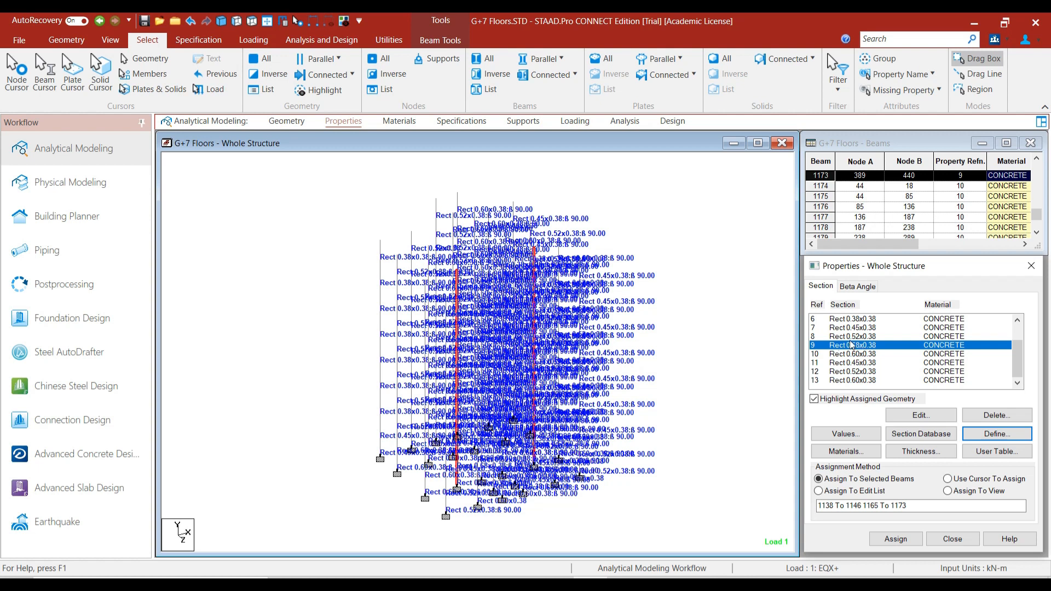
click(344, 22)
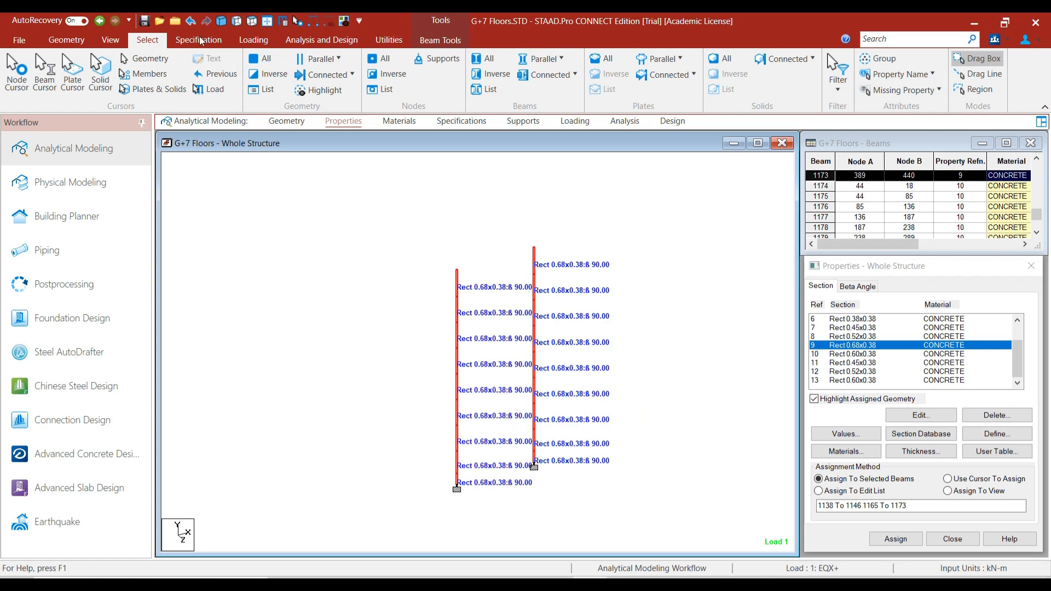
click(239, 22)
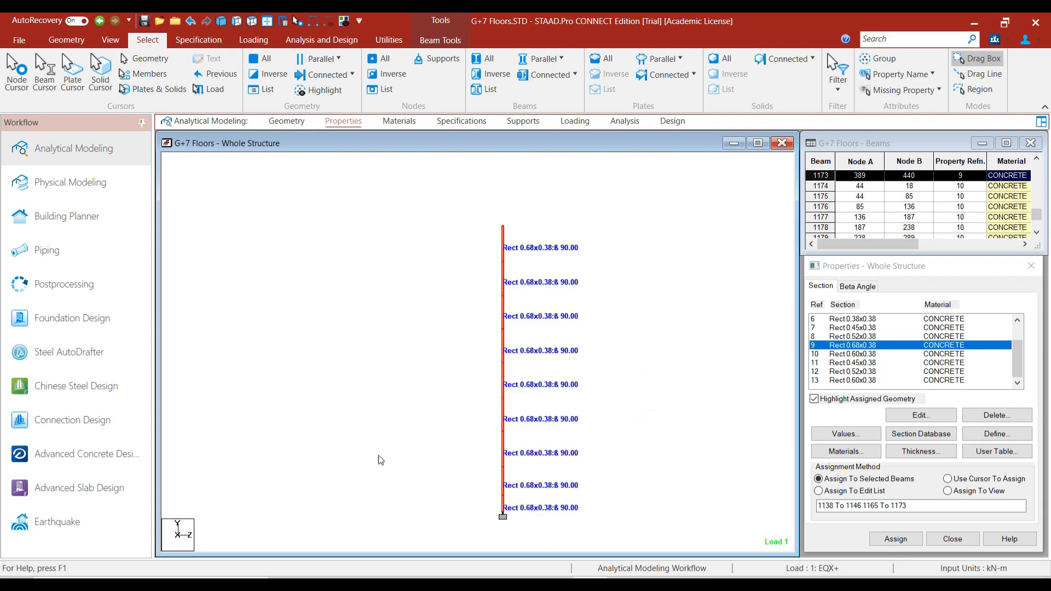
click(483, 472)
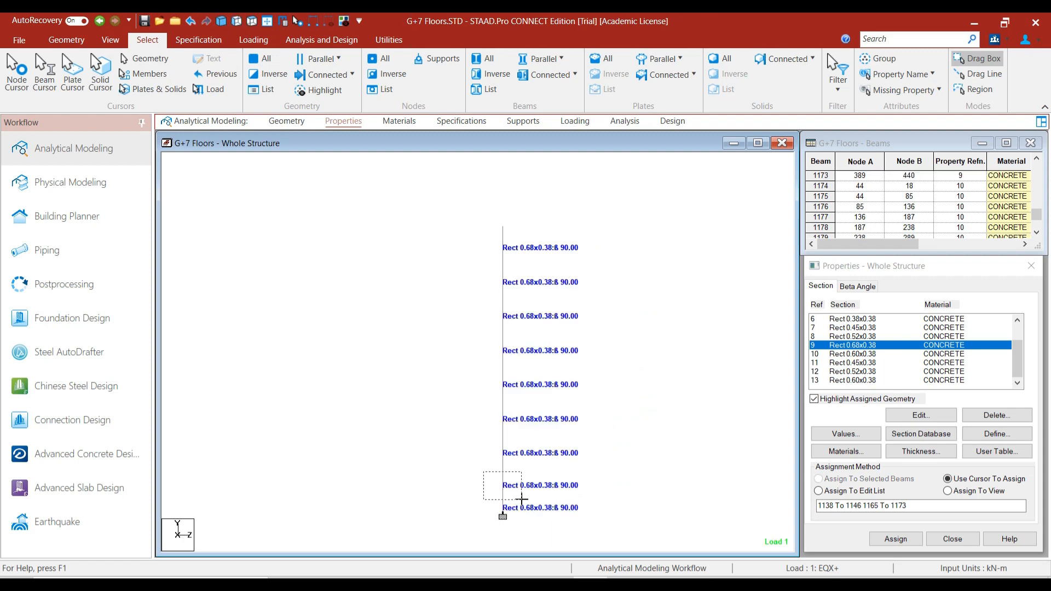
click(503, 493)
click(251, 20)
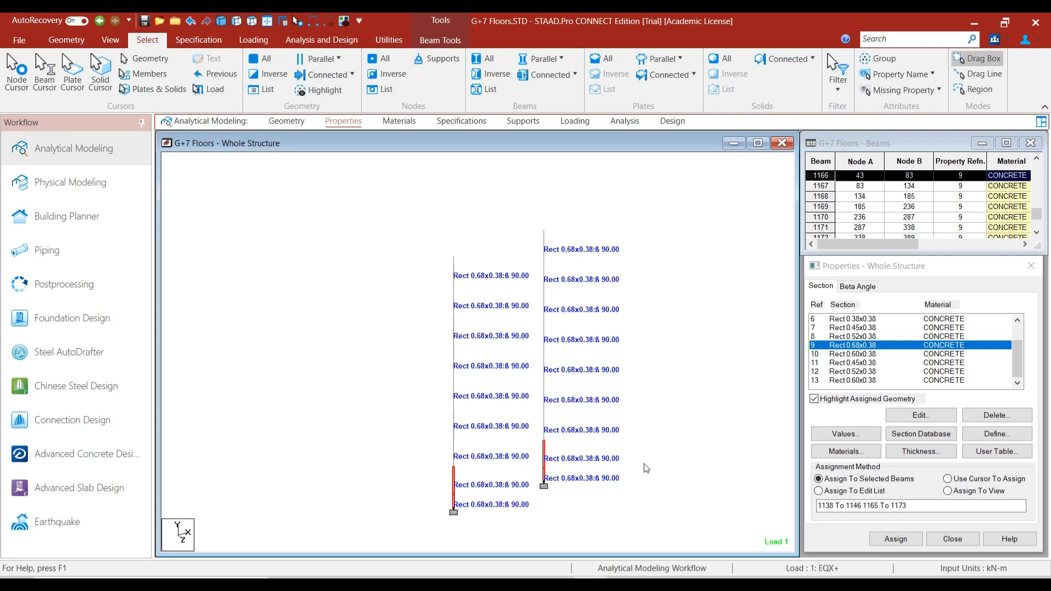
- Define a rectangular concrete section with YD 0.750 m and ZD 0.375 m and assign it to the selected lowest column members
click(997, 435)
click(404, 242)
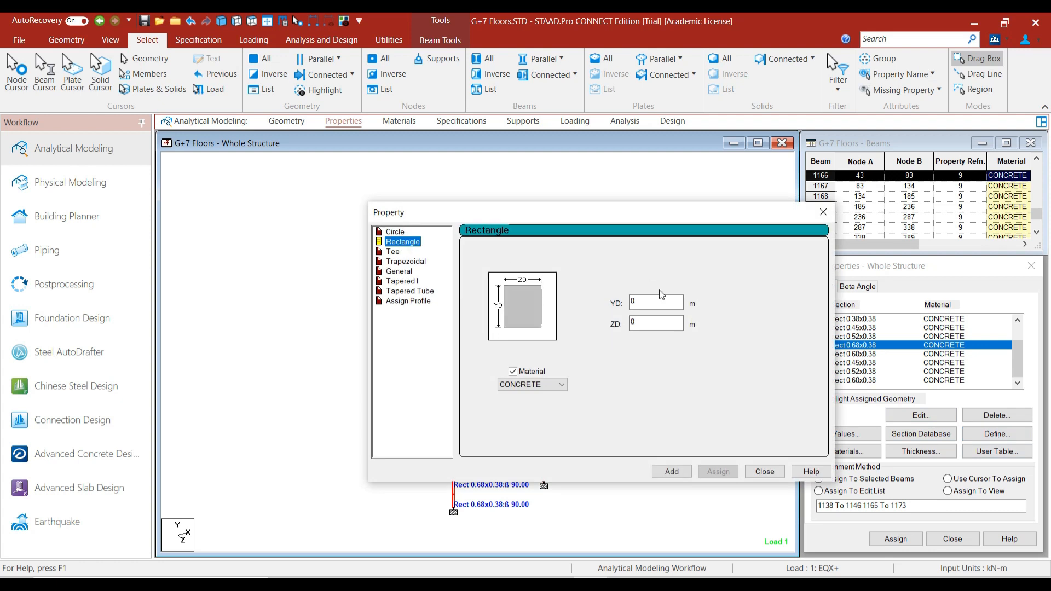
click(663, 295)
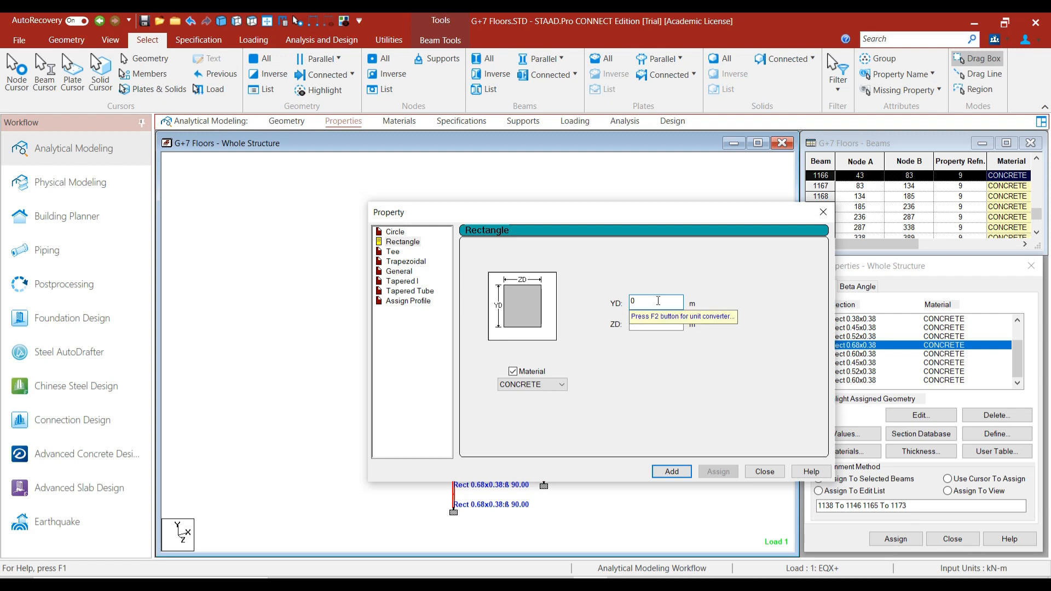
text(0.75)
key(Tab)
text(0)
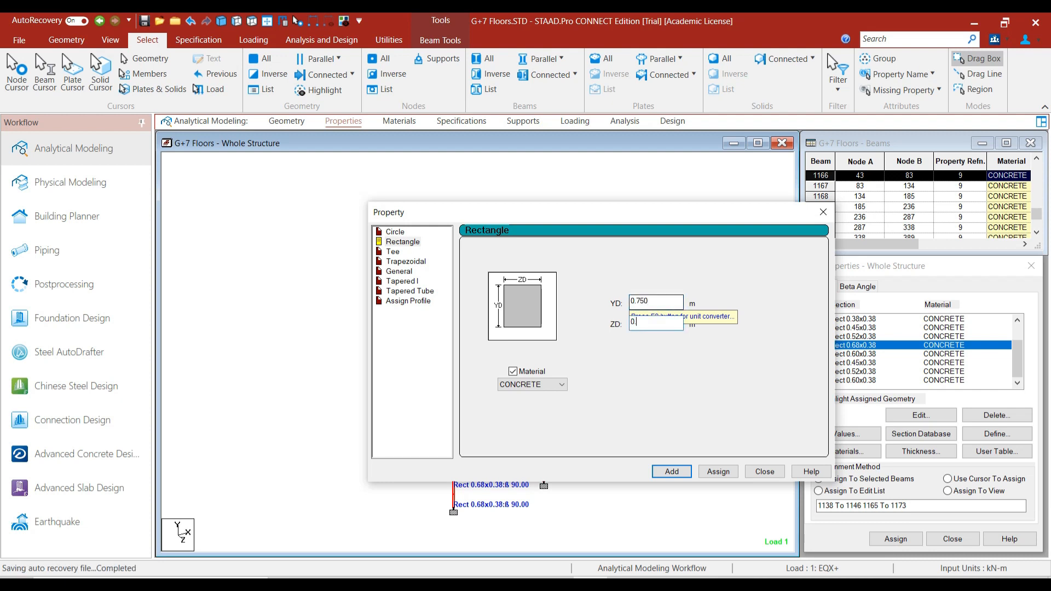
text(.375)
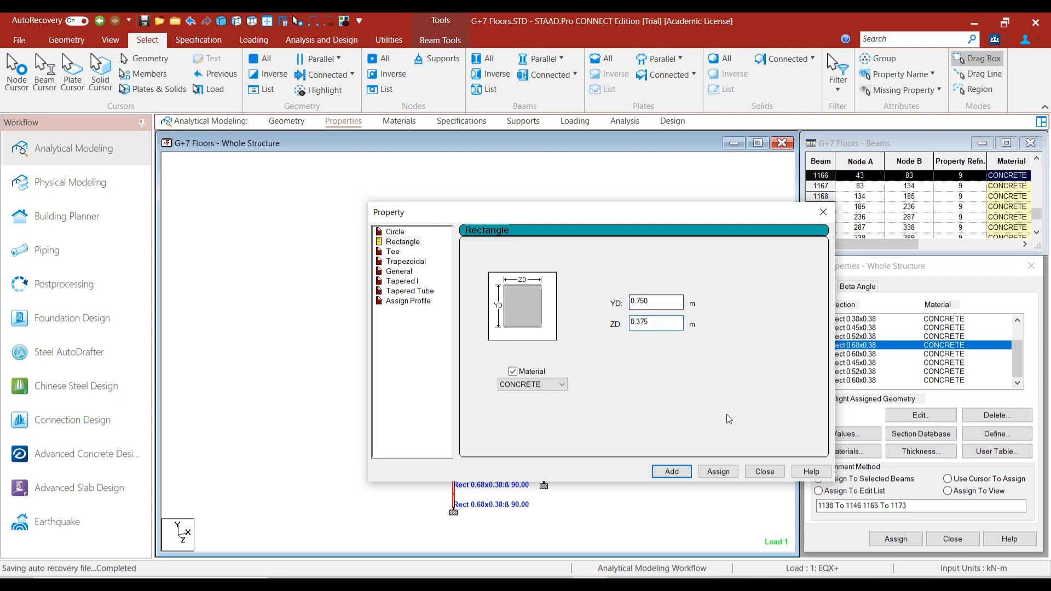
click(722, 471)
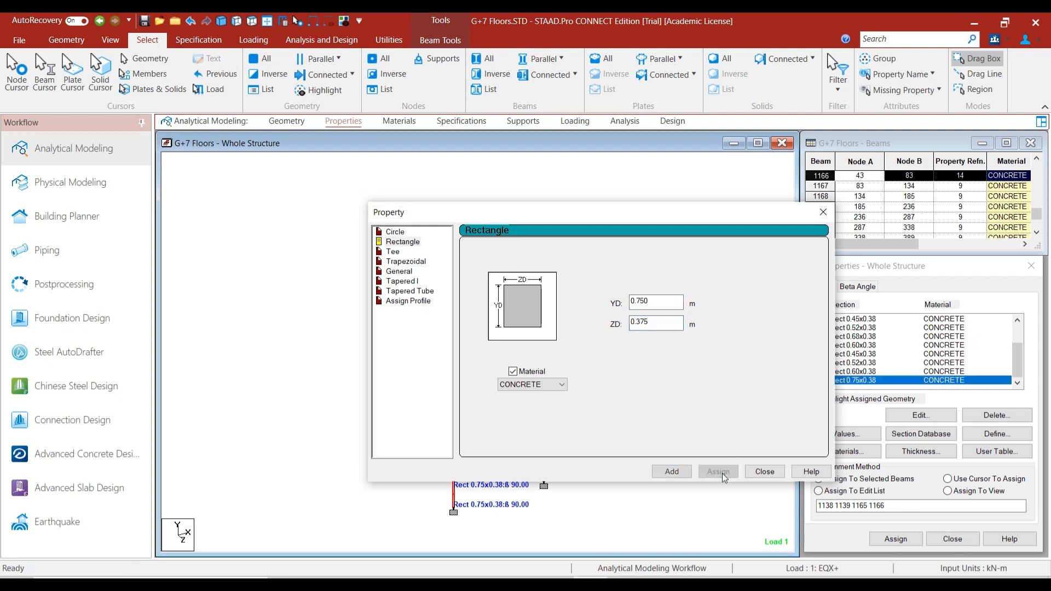
click(764, 472)
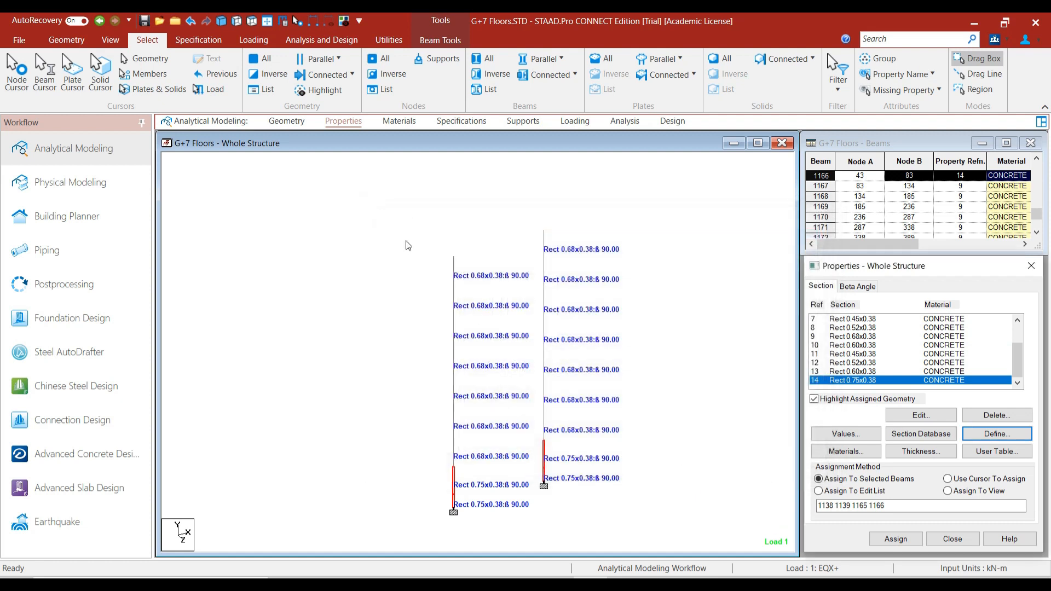
- Restore the whole structure, isolate all members parallel to the Y axis, and clear the selection
click(363, 234)
click(281, 20)
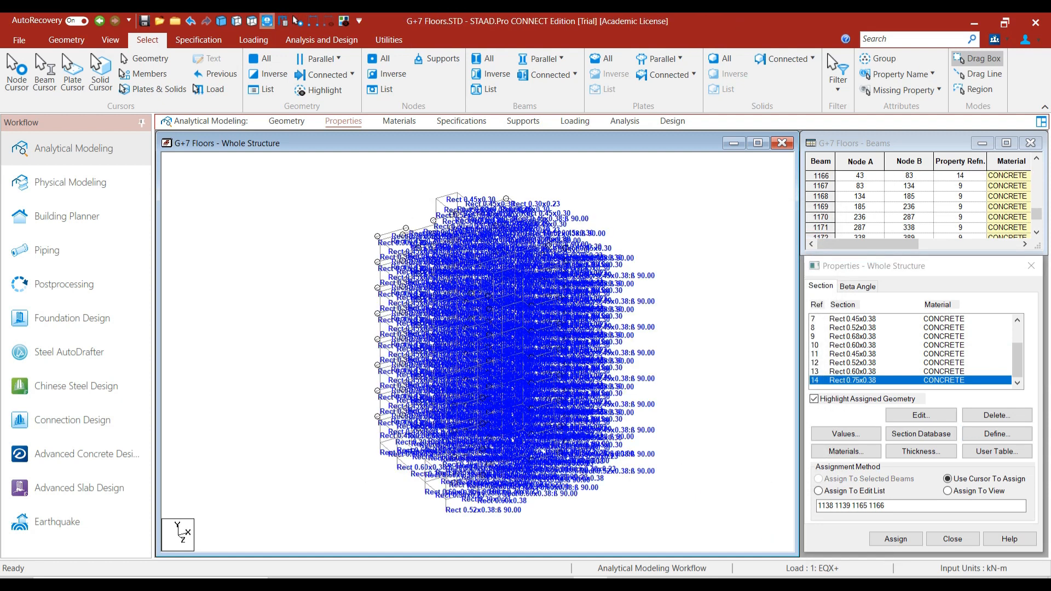
click(535, 60)
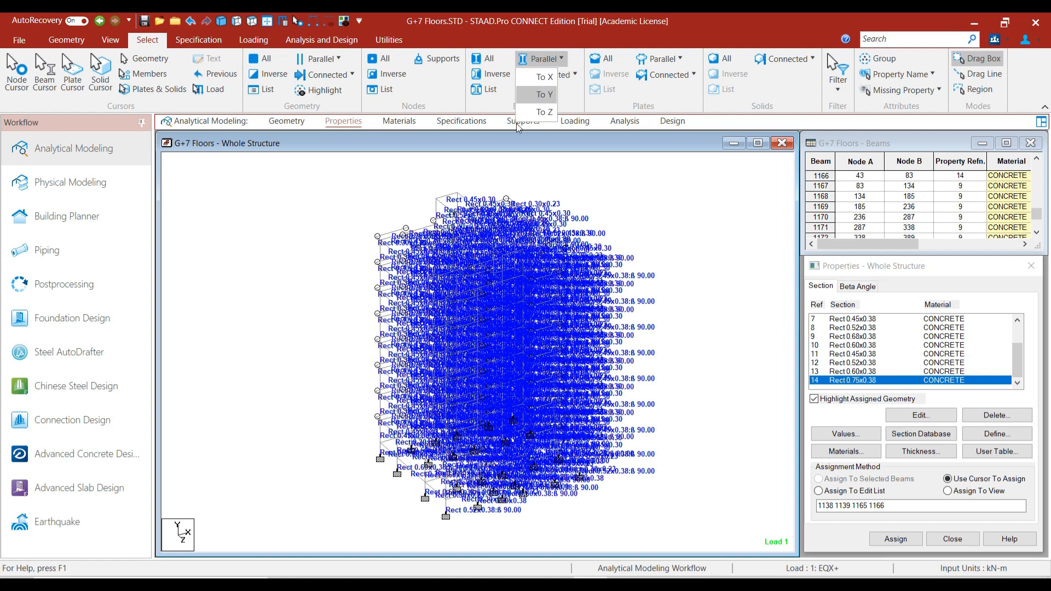
click(546, 95)
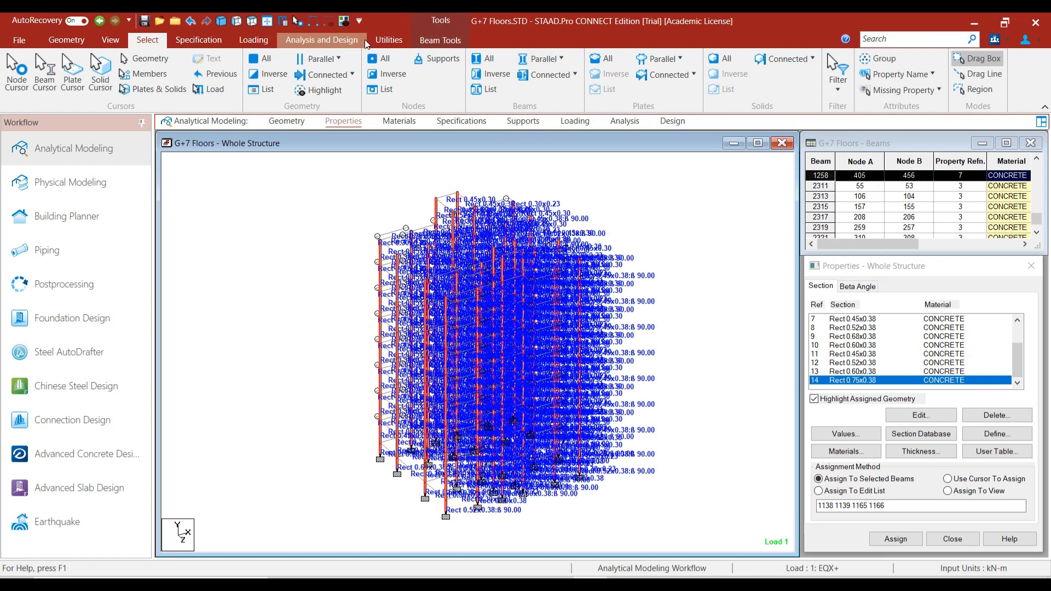
click(343, 21)
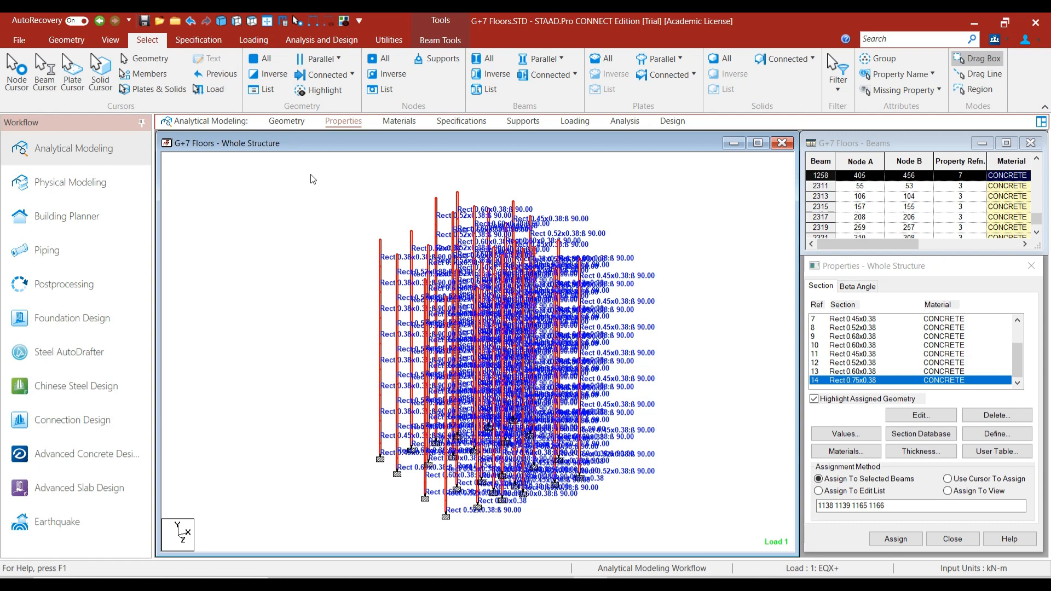
click(299, 240)
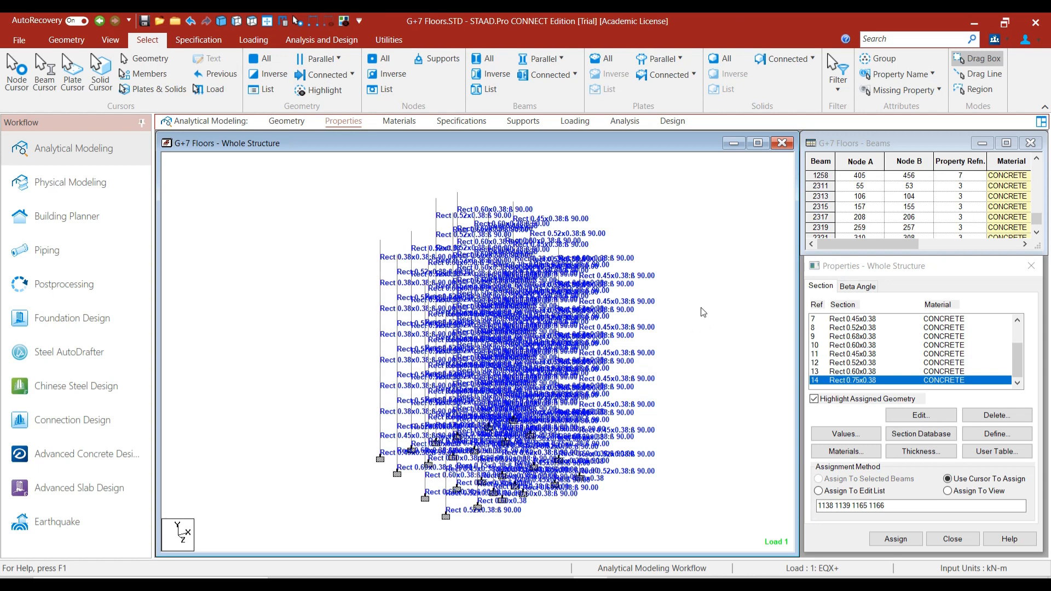
- Isolate the columns using section reference 10 (Rect 0.60x0.38) and select the two lowest members of each
click(869, 348)
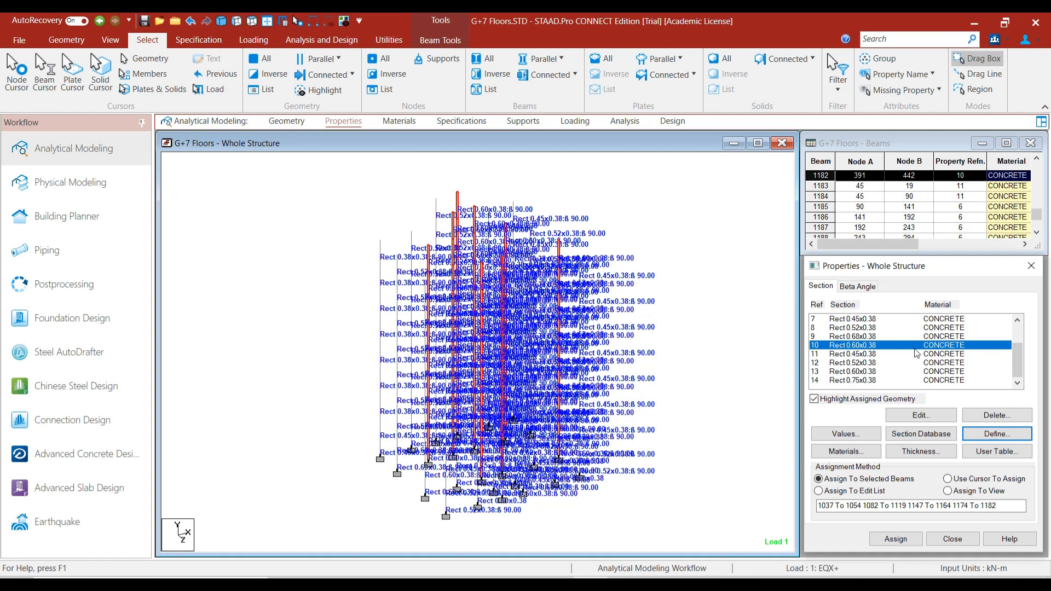
click(342, 26)
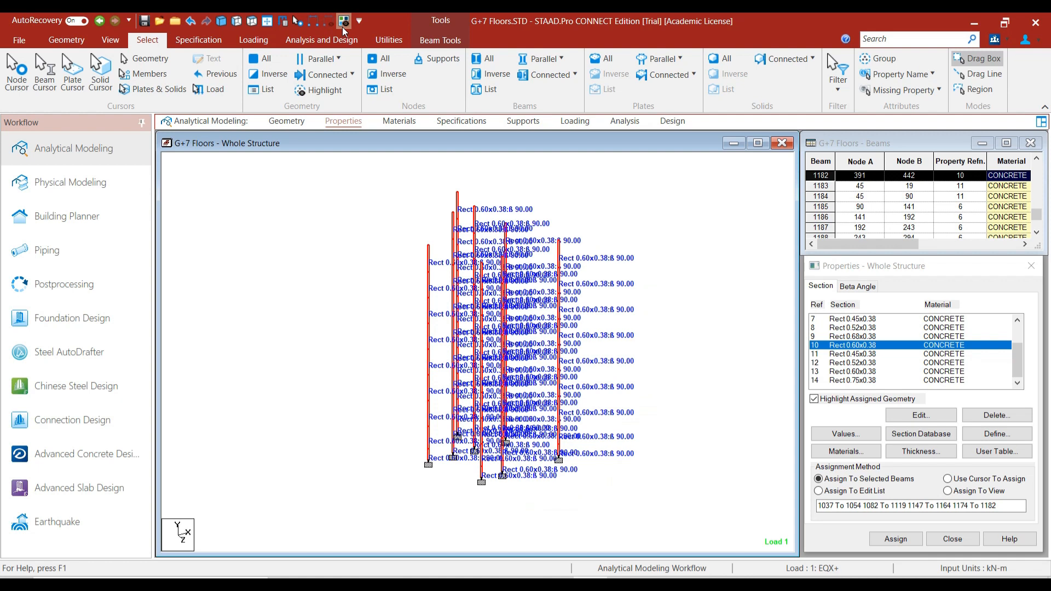
click(230, 24)
click(380, 474)
drag(382, 474, 530, 514)
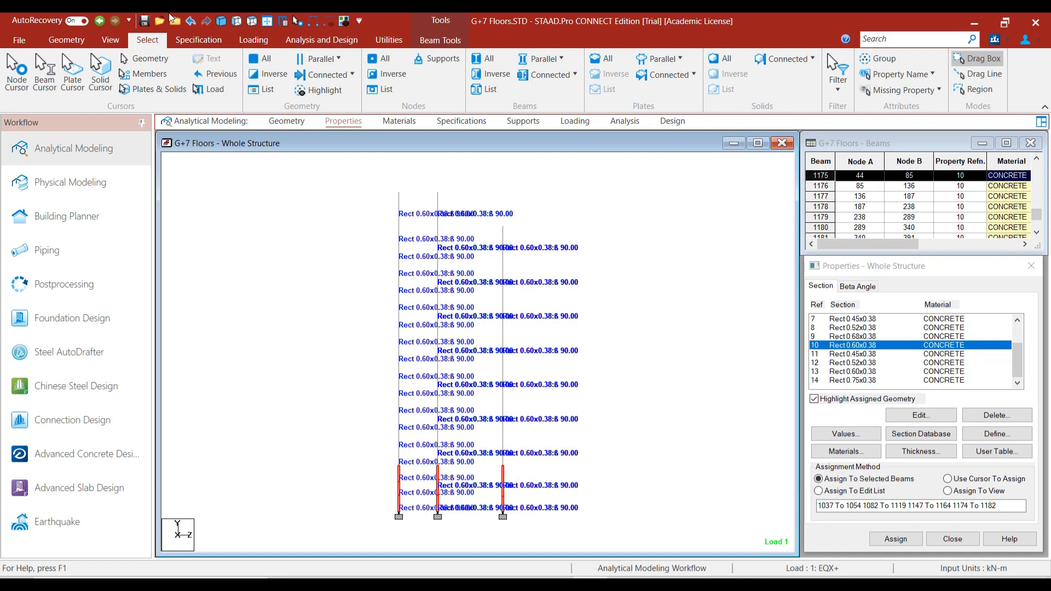
click(221, 20)
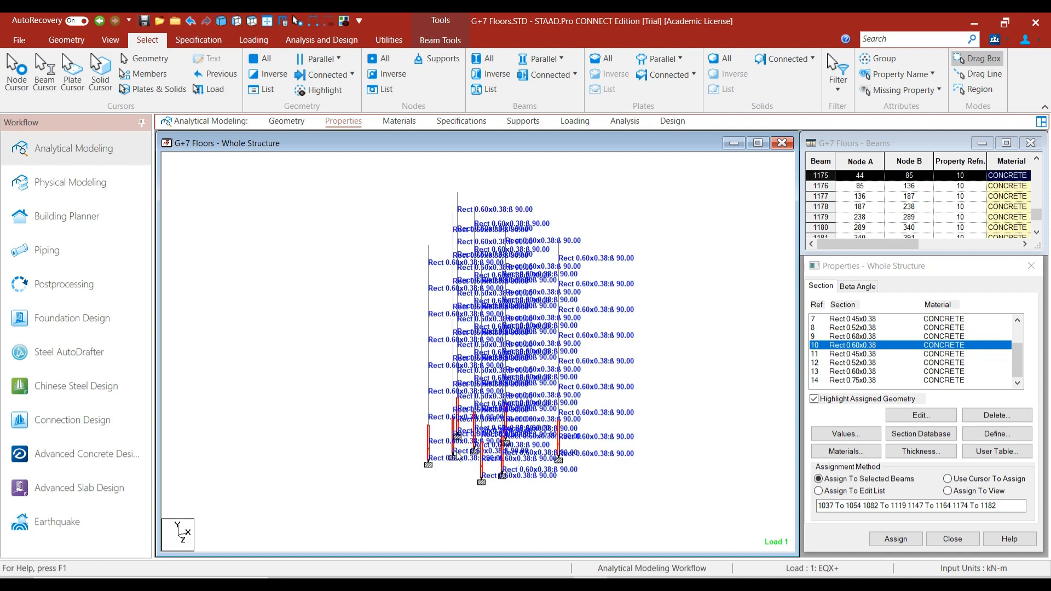
- Define a rectangular concrete section with YD 0.675 m and ZD 0.375 m and assign it to the selected lowest column members
click(989, 438)
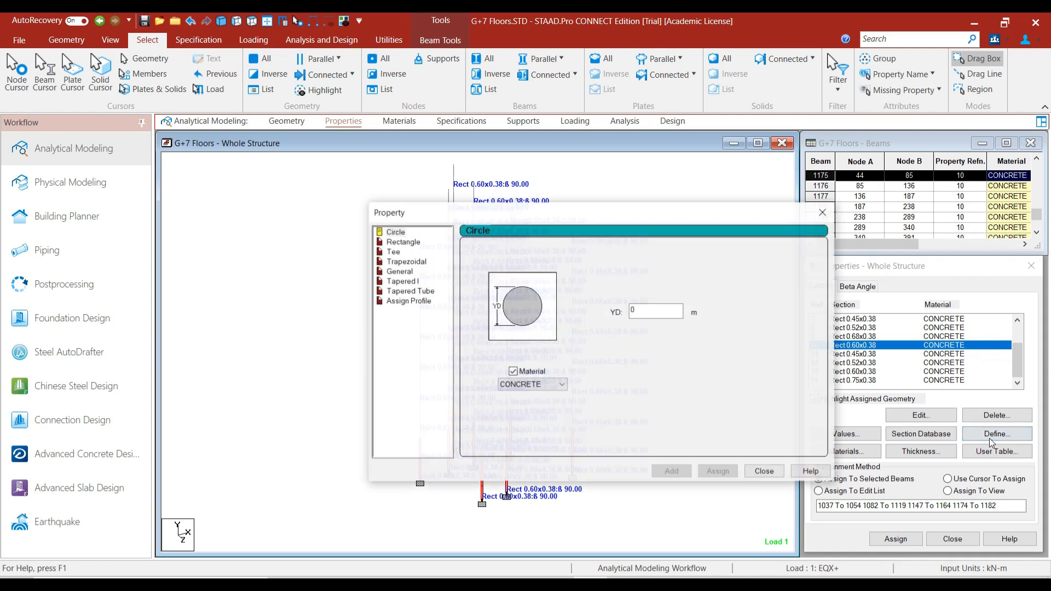
click(404, 243)
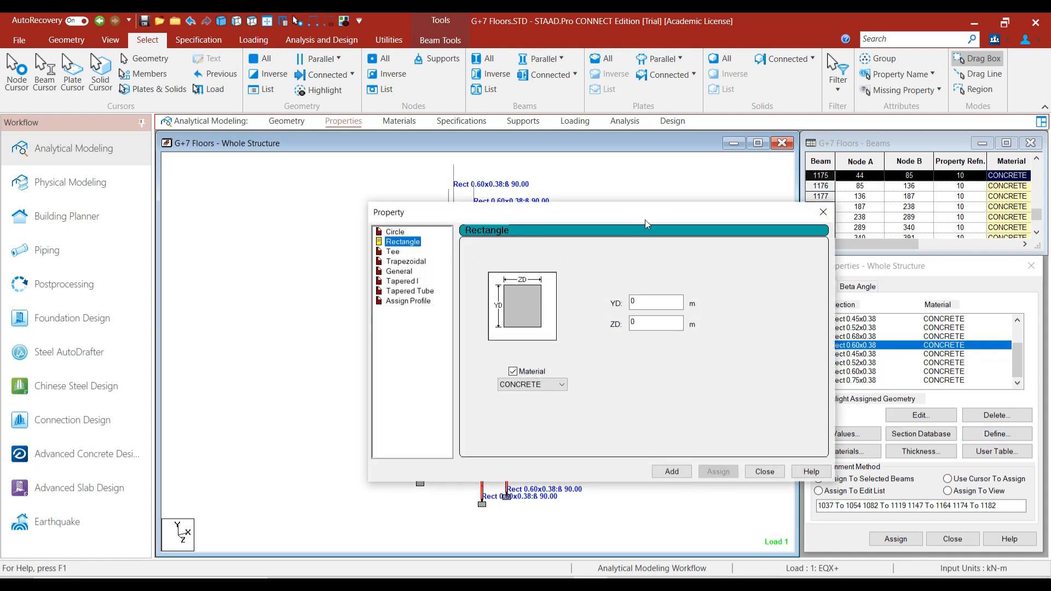
drag(644, 220, 596, 214)
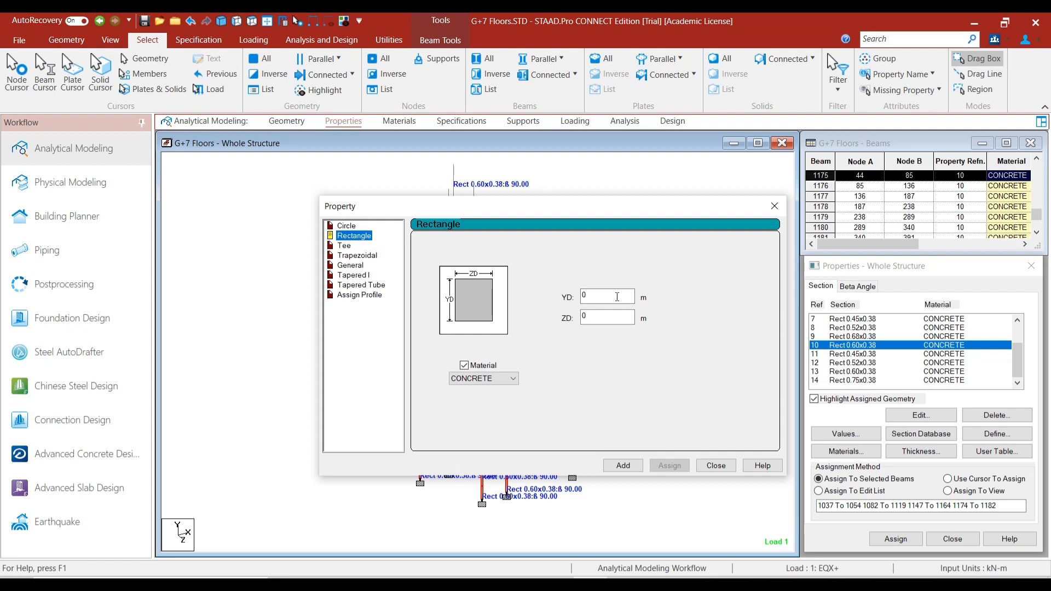
click(617, 296)
text(.675)
key(Tab)
text(0)
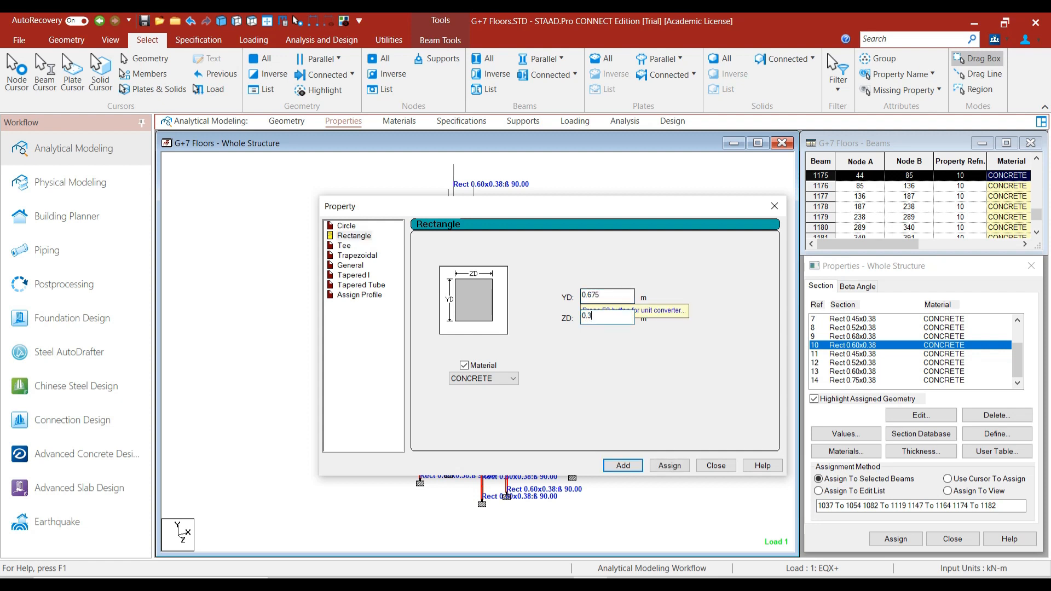
click(672, 470)
click(716, 465)
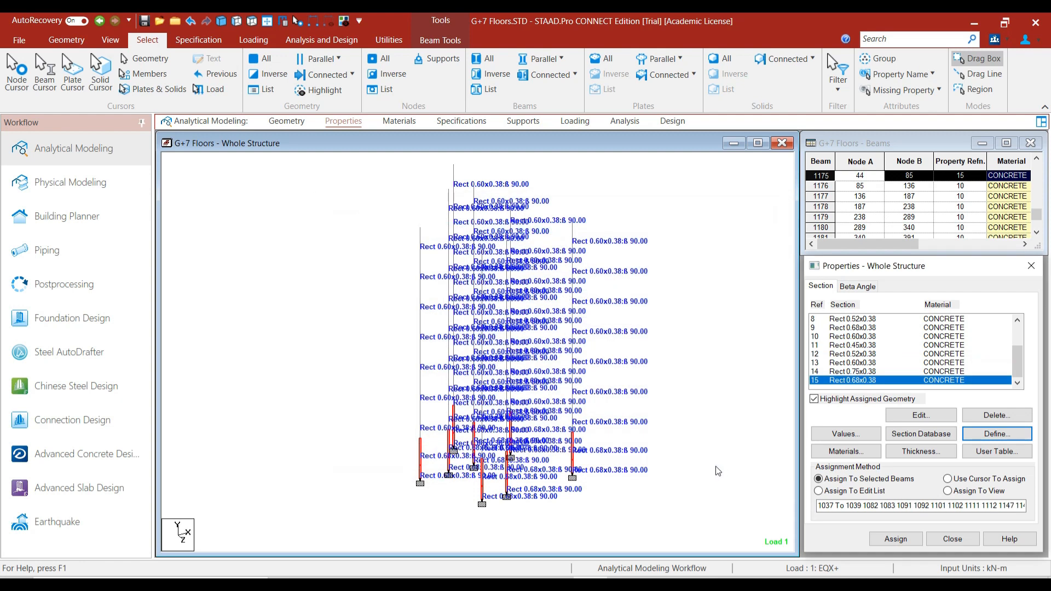
- Bring back the whole structure and isolate only the vertical members parallel to the Y axis, leaving nothing selected
click(293, 266)
click(266, 21)
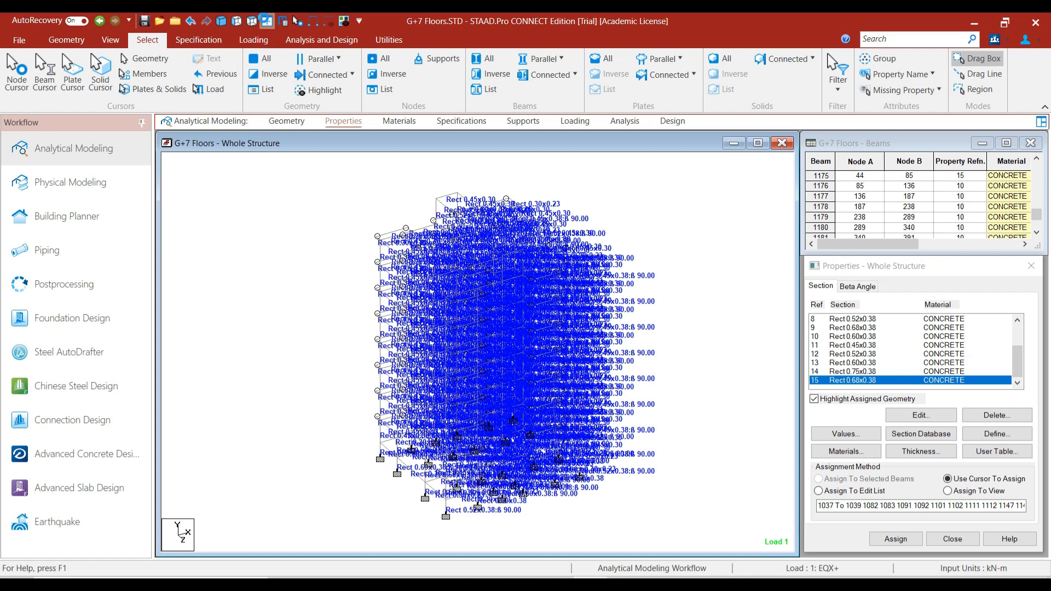
click(524, 60)
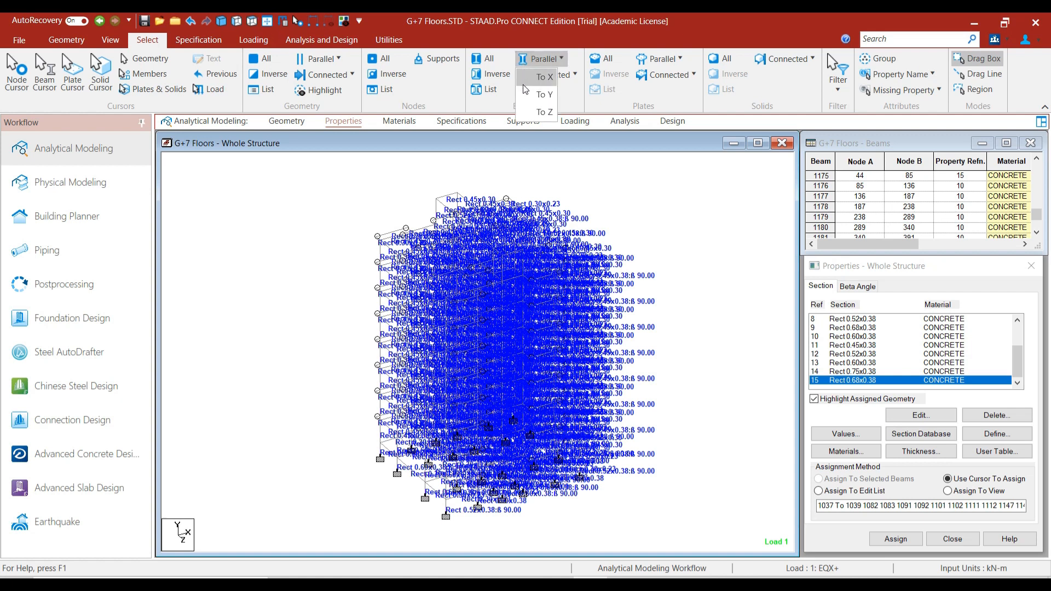
click(540, 94)
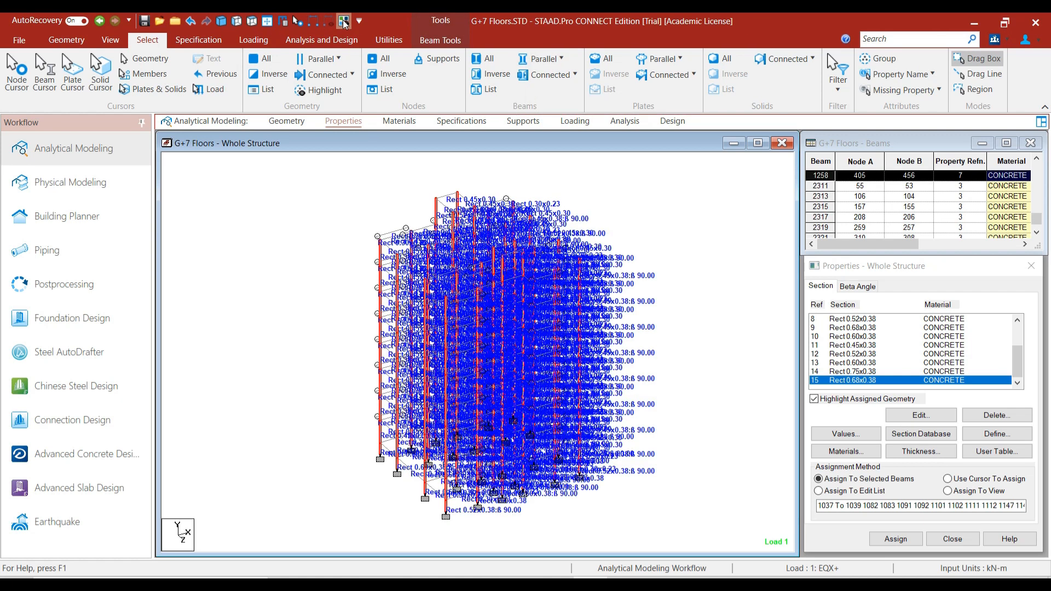
click(343, 23)
click(332, 383)
- Highlight the members of section references 6, 11, 8, 9 and 10 in turn to check which columns use each section
scroll(332, 385, up, 1)
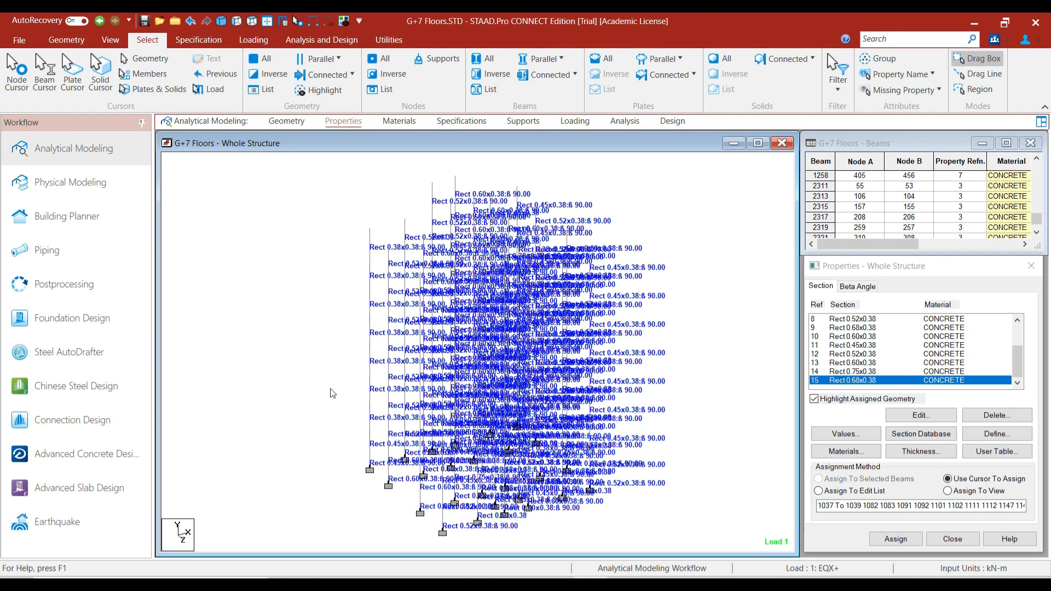
scroll(864, 357, up, 2)
scroll(864, 357, up, 1)
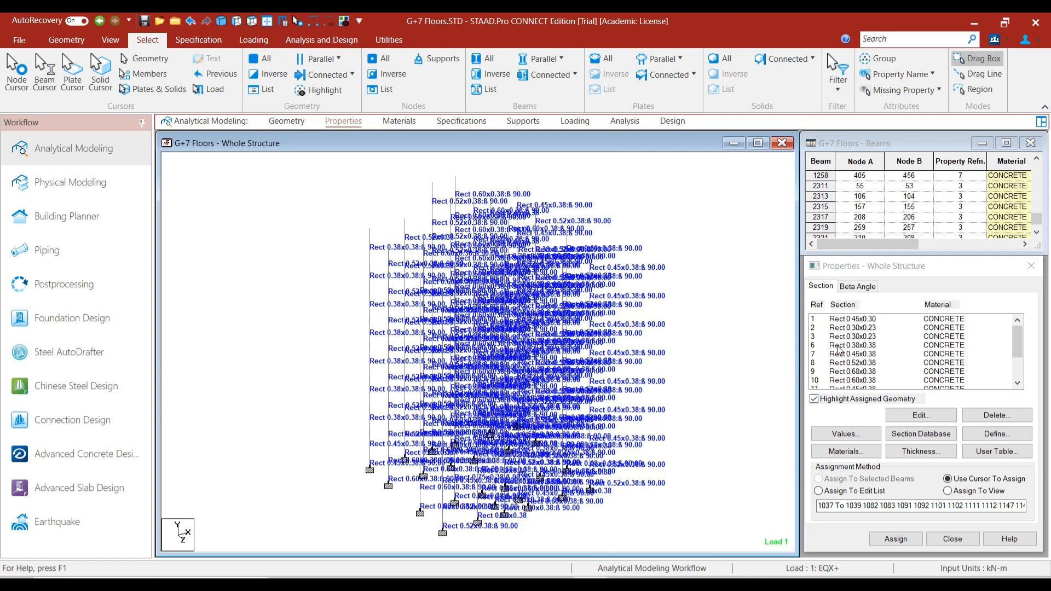
click(841, 350)
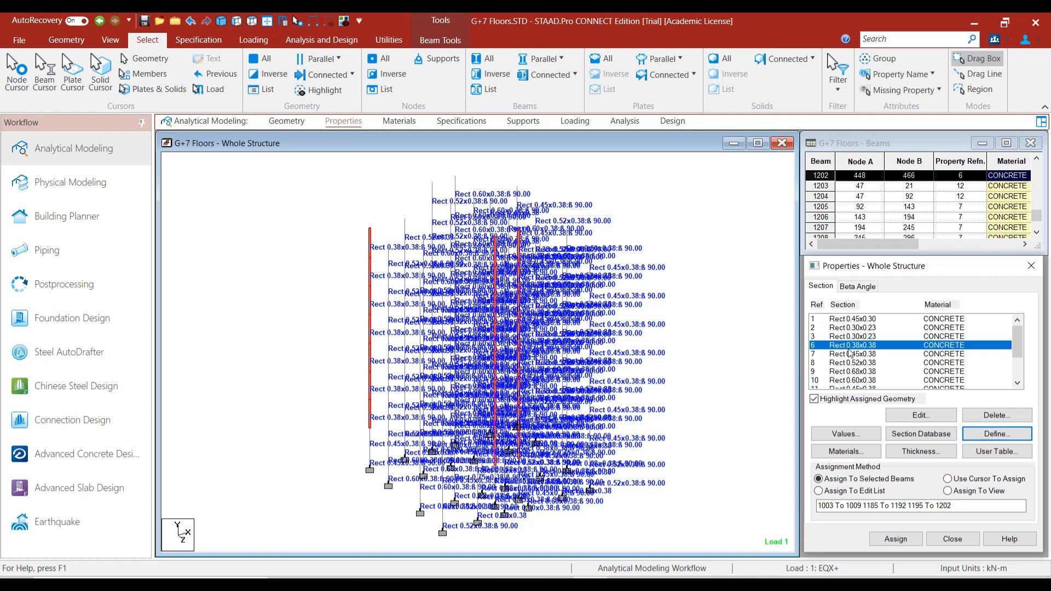
scroll(844, 351, down, 3)
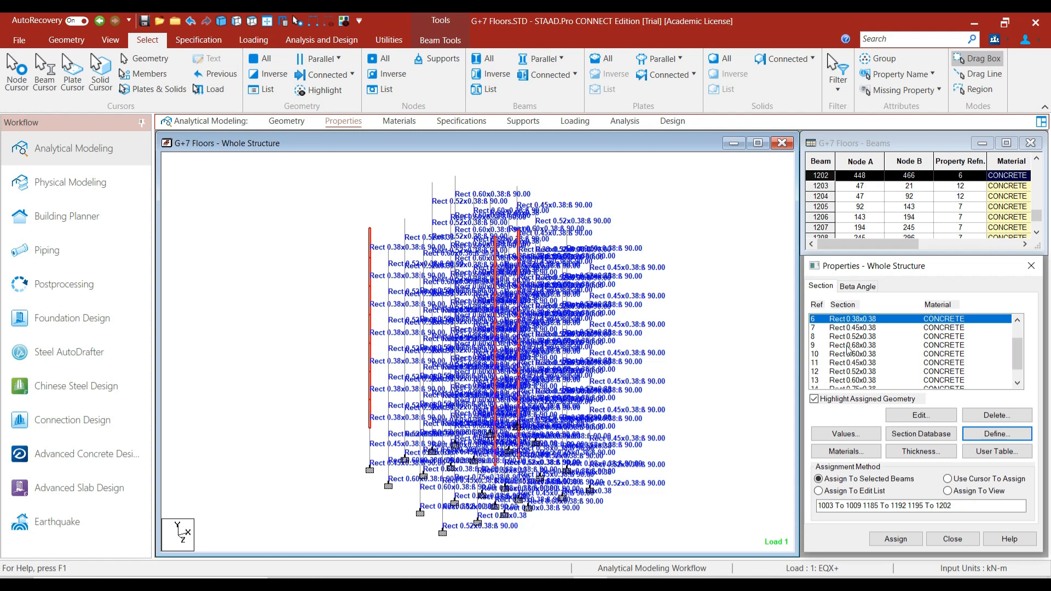
scroll(861, 348, down, 2)
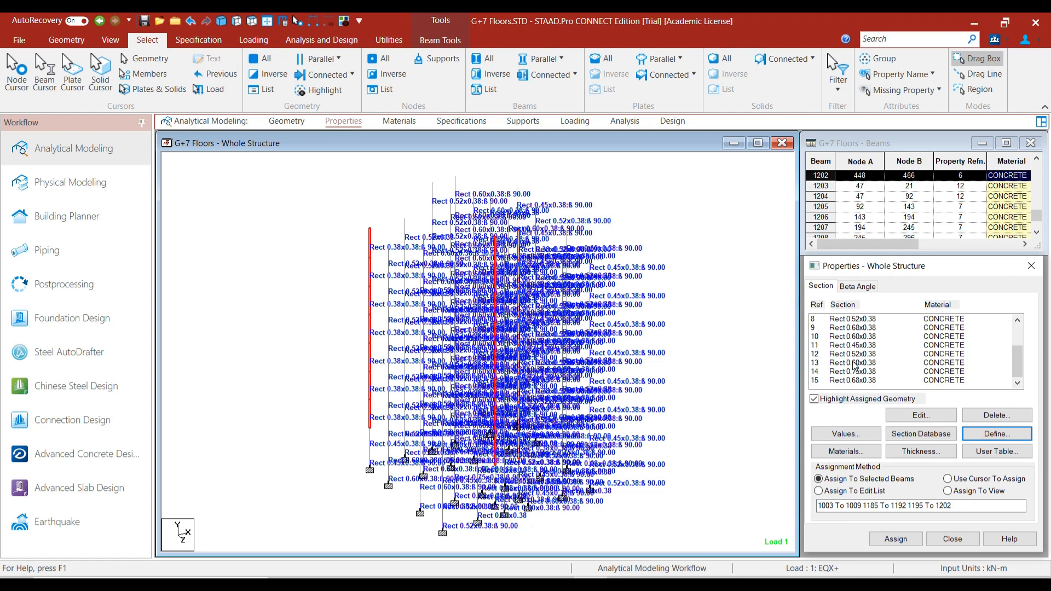
scroll(870, 370, up, 1)
click(874, 372)
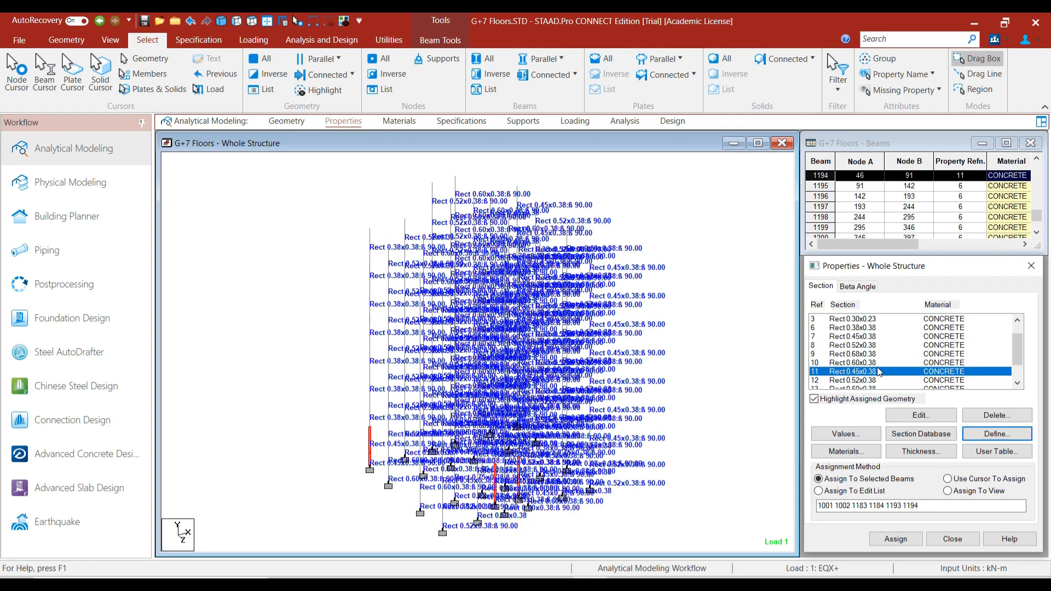
click(867, 346)
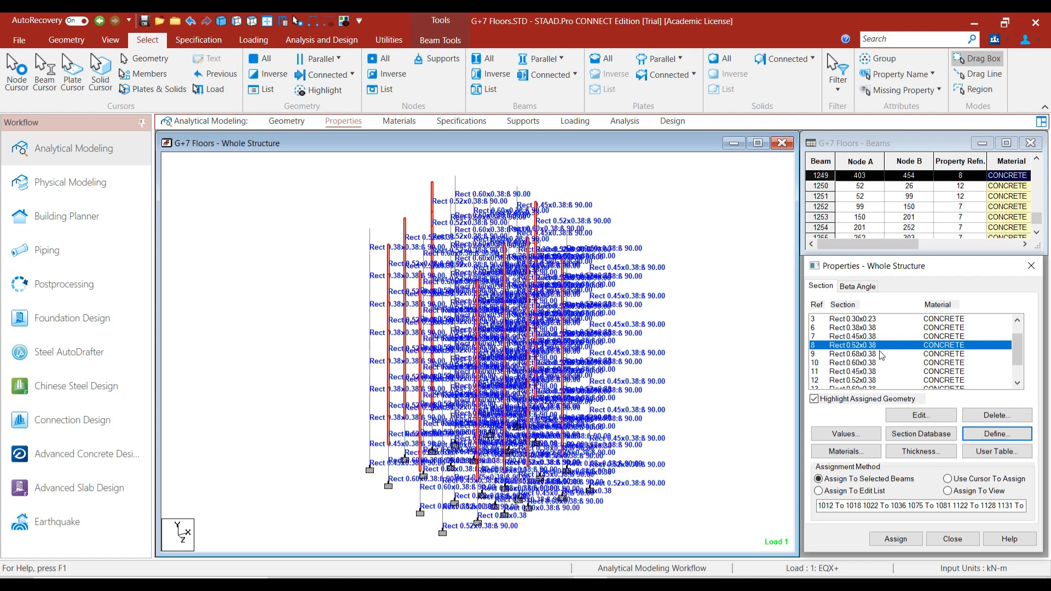
click(879, 354)
click(881, 362)
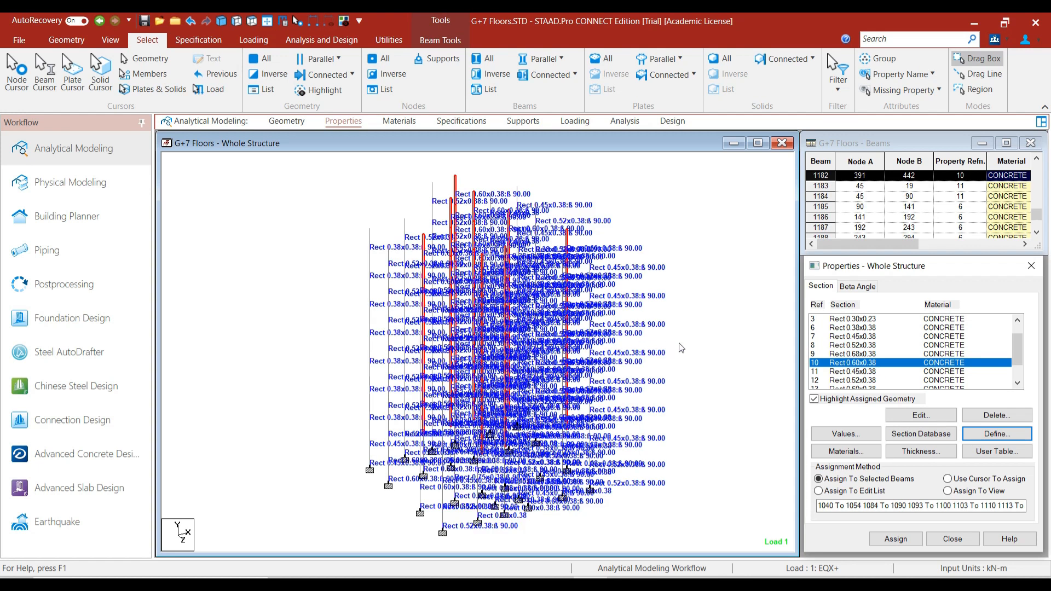
- Save the modified structure, run the analysis and concrete design, and open the output file
click(947, 478)
click(321, 40)
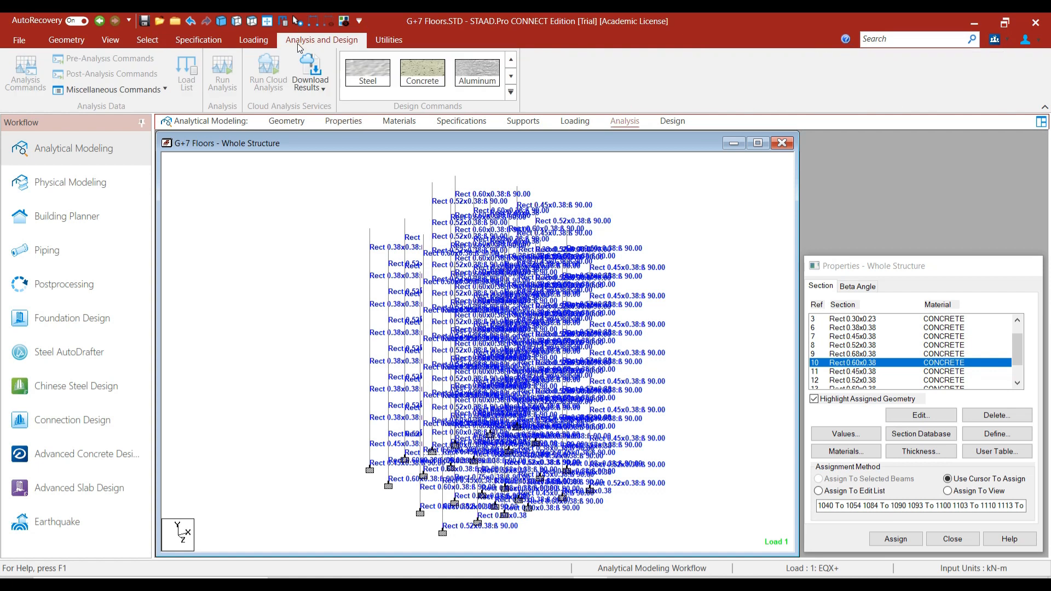
click(222, 73)
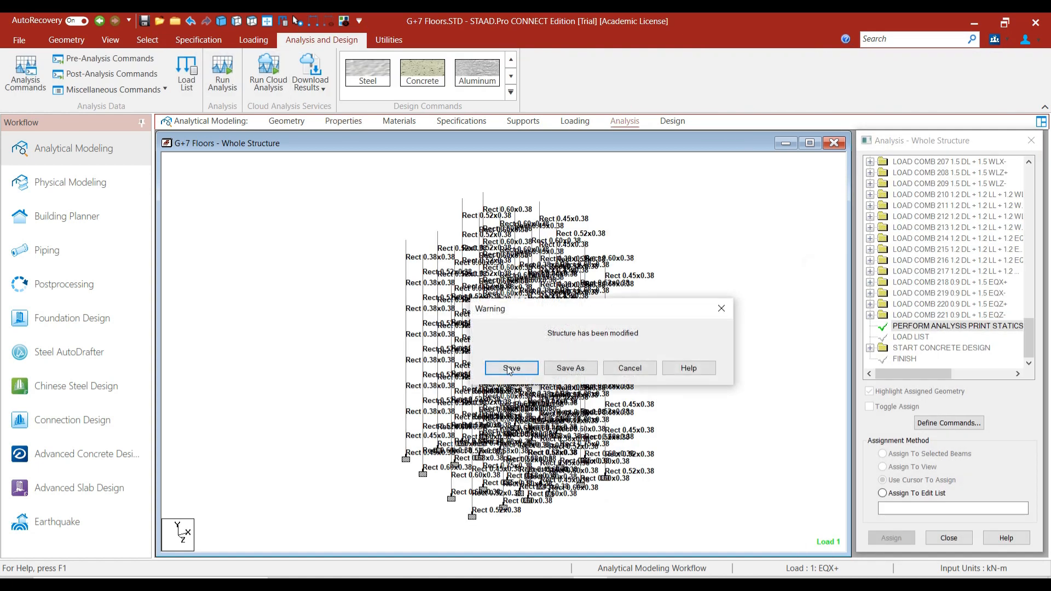
click(508, 368)
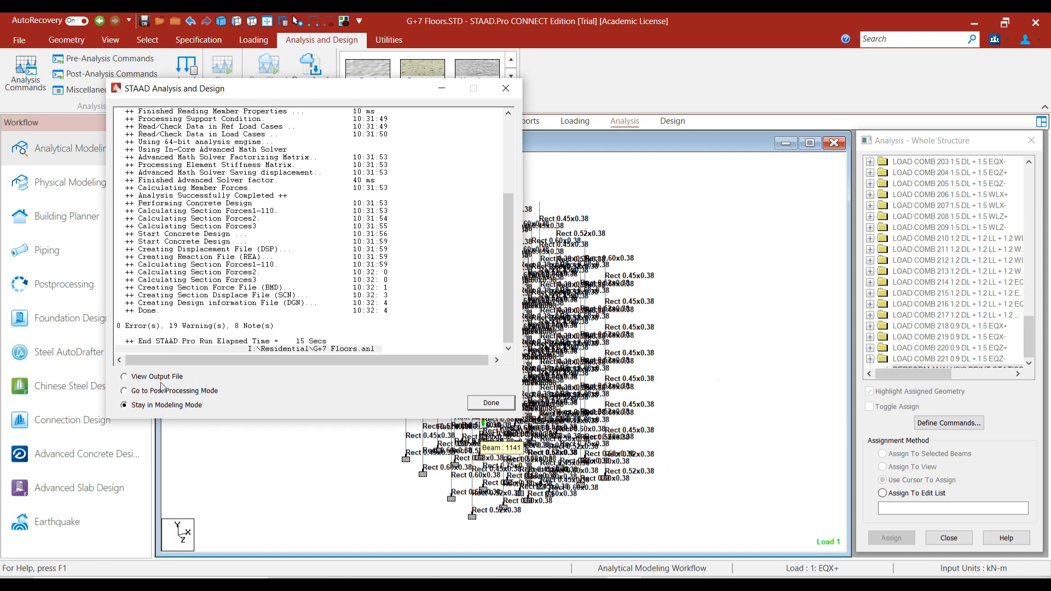
click(160, 377)
click(490, 403)
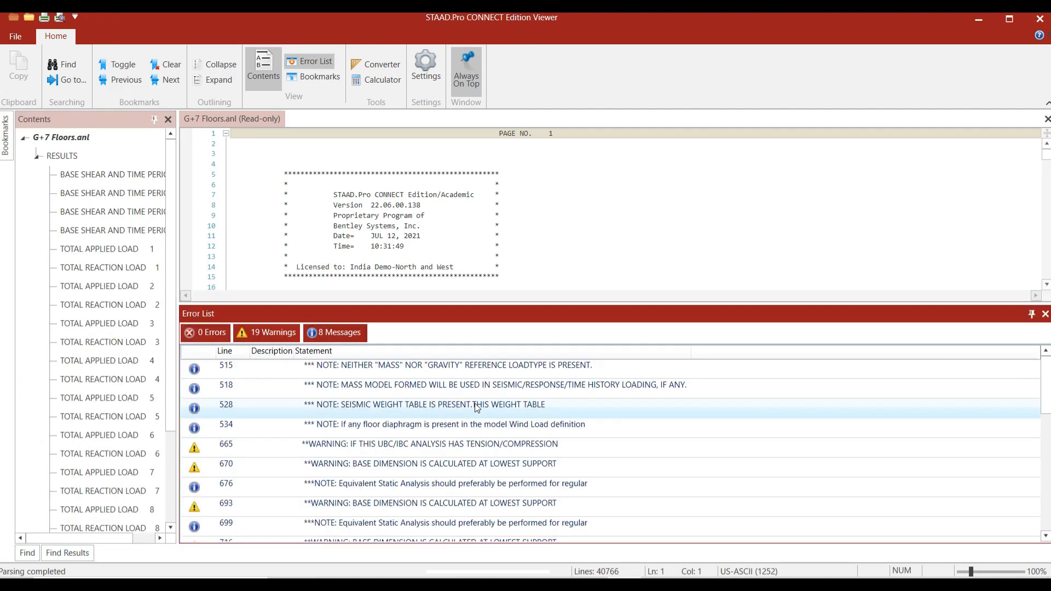
- Examine the design results behind the first three reinforcement limit warnings for the affected column numbers and cross sections
scroll(462, 405, down, 3)
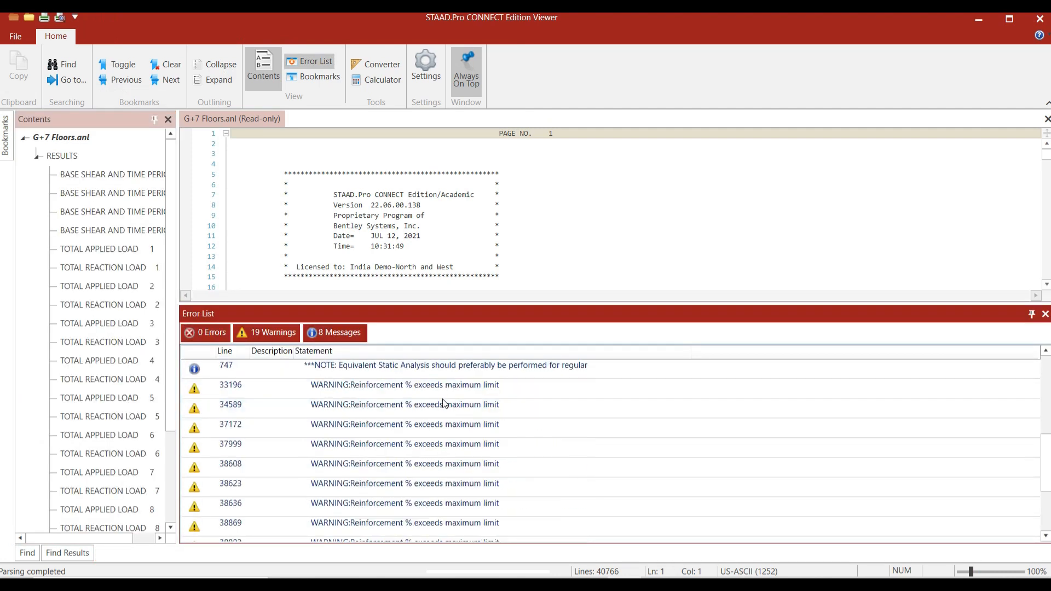
double_click(382, 387)
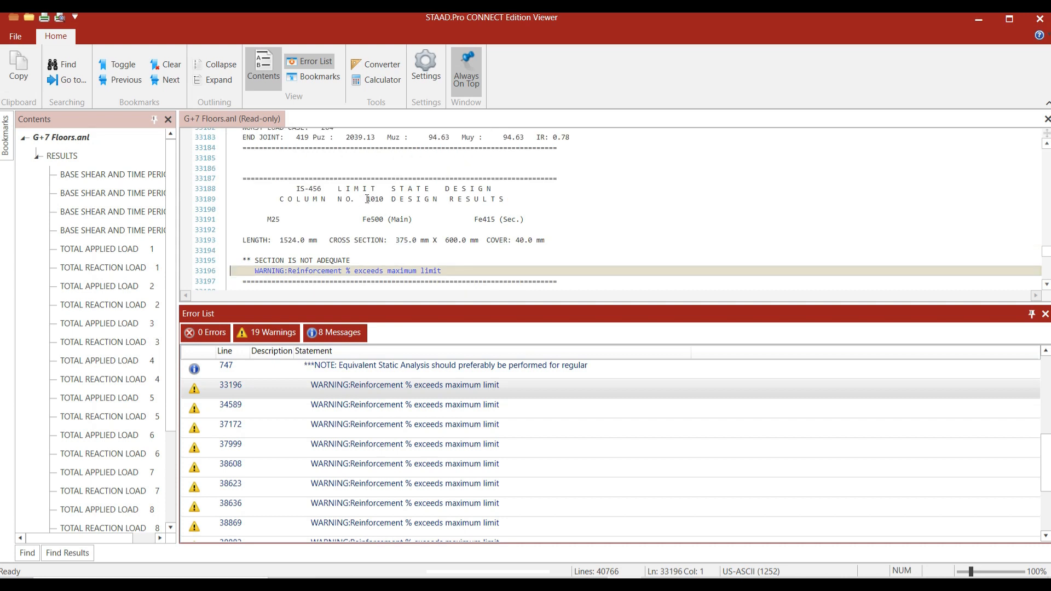
drag(367, 199, 382, 201)
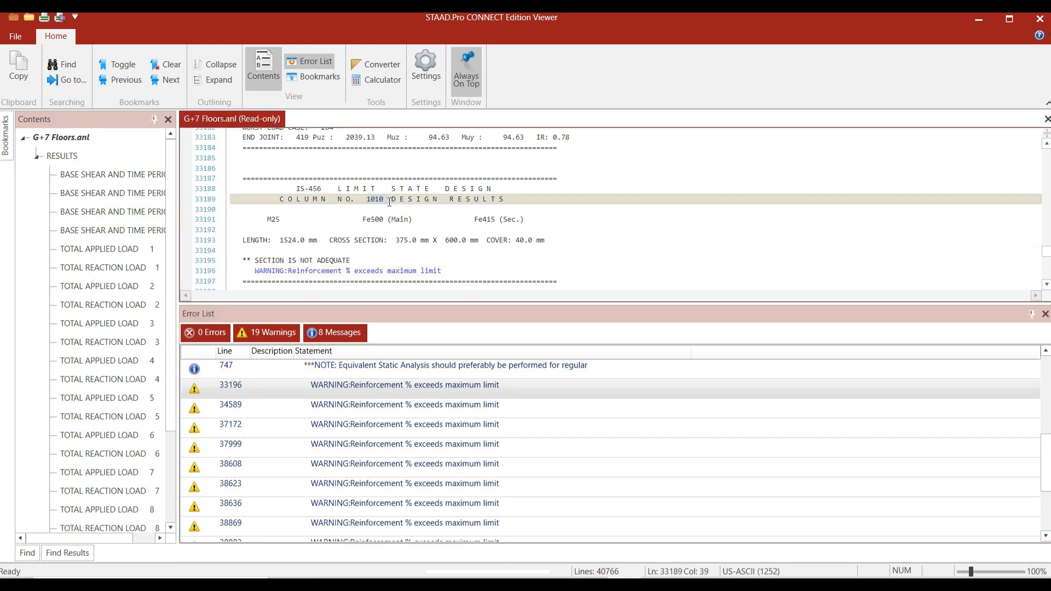
double_click(408, 404)
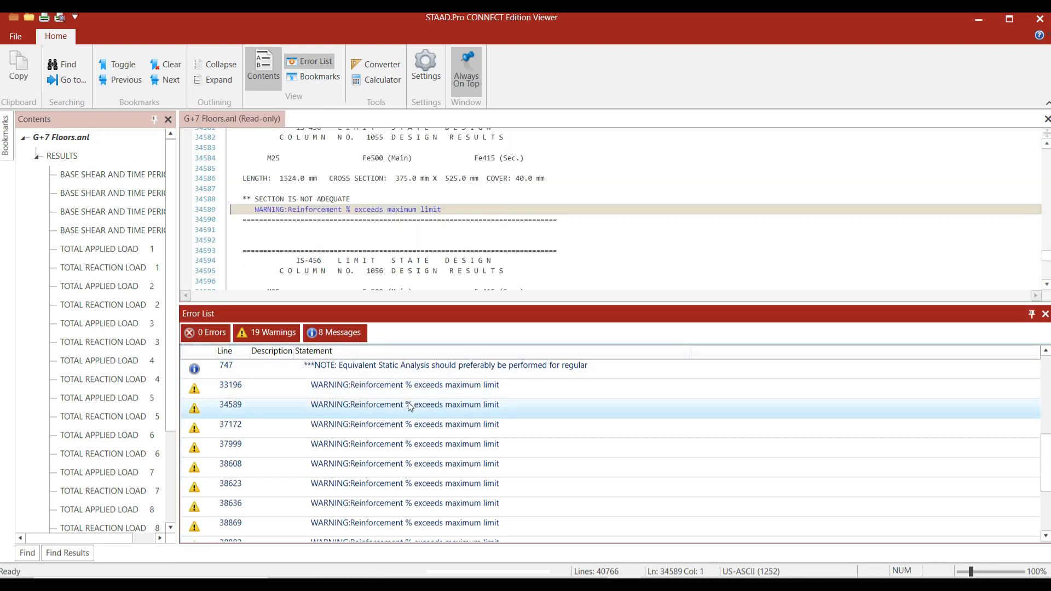
scroll(363, 249, up, 1)
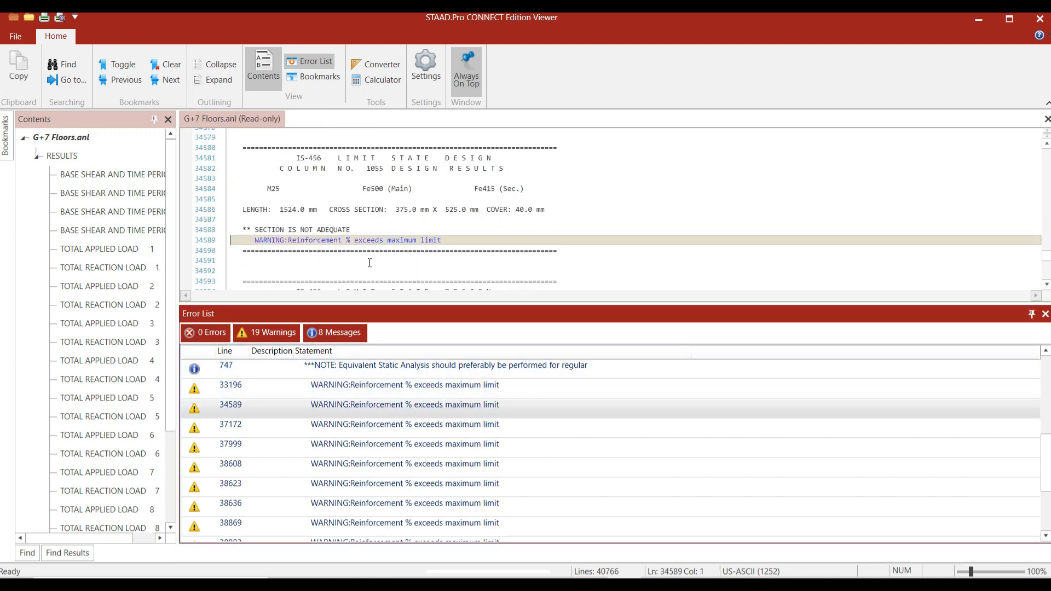
double_click(411, 427)
scroll(396, 219, up, 1)
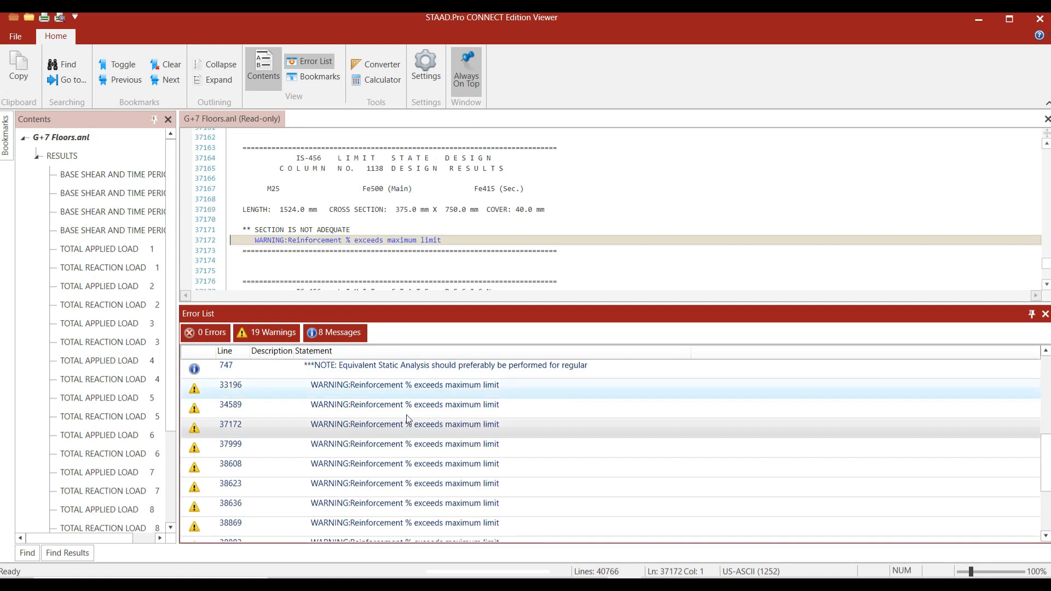
- Select columns 1010, 1055, 1138, 1165, 1185, 1186, 1187, 1195, 1197, 1212, 1221, 1231 and 1241, flagged by reinforcement warnings, from a typed beam list
double_click(417, 453)
scroll(437, 262, up, 1)
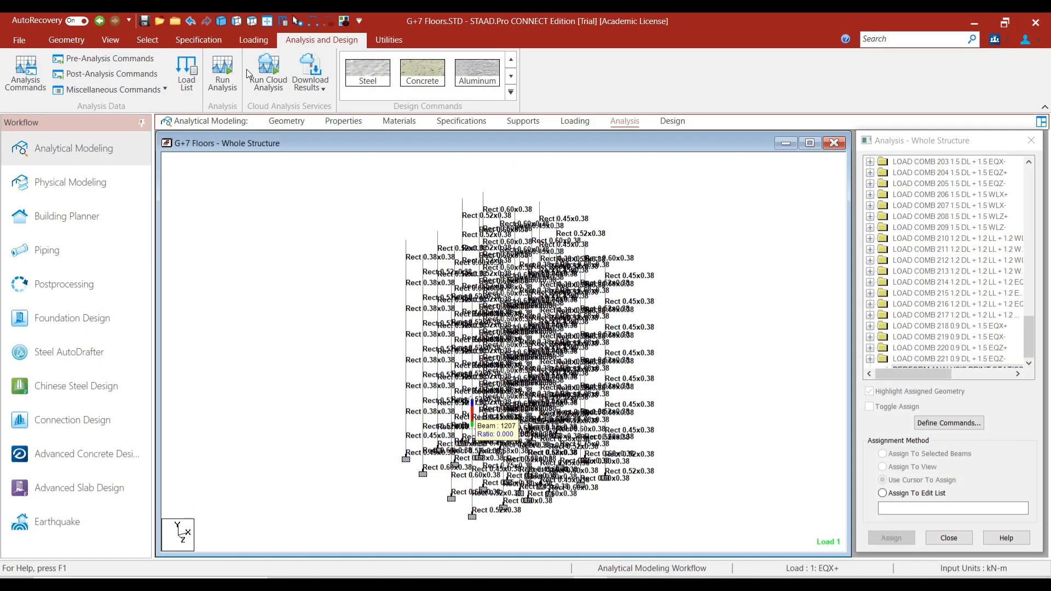
click(147, 40)
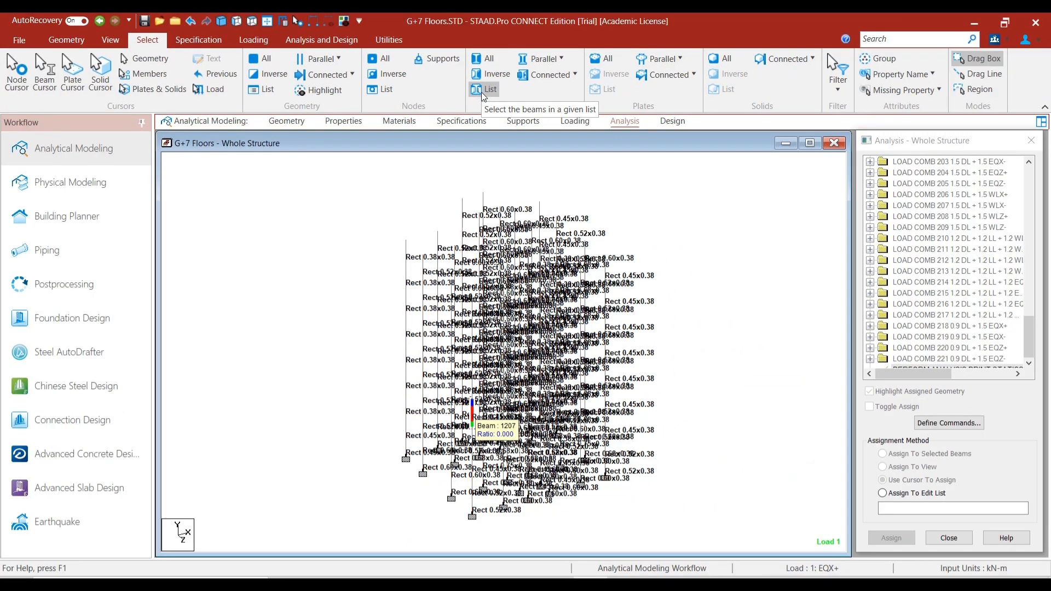
click(483, 90)
click(577, 407)
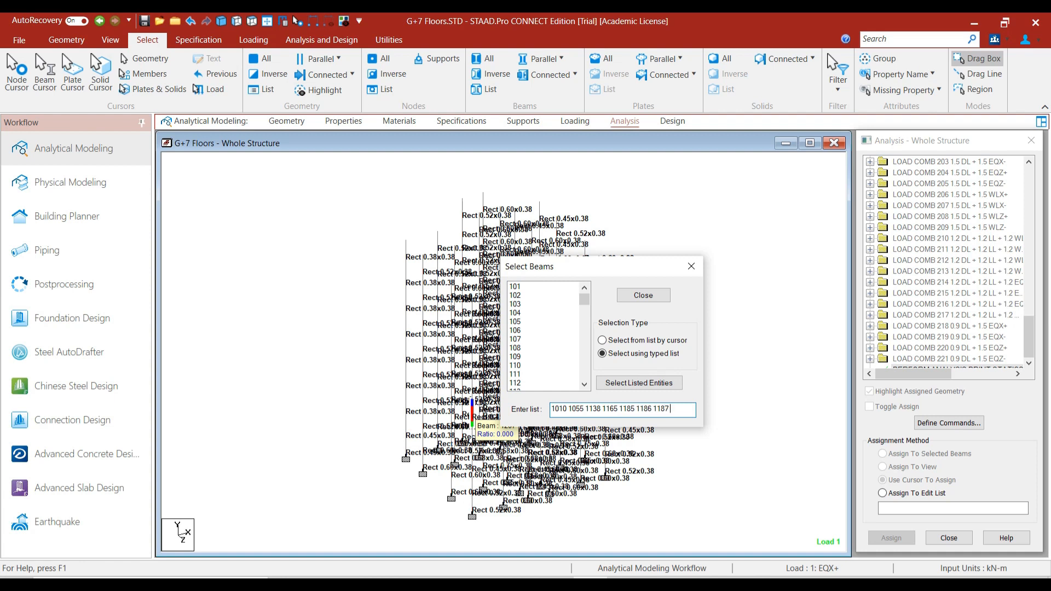
text(97)
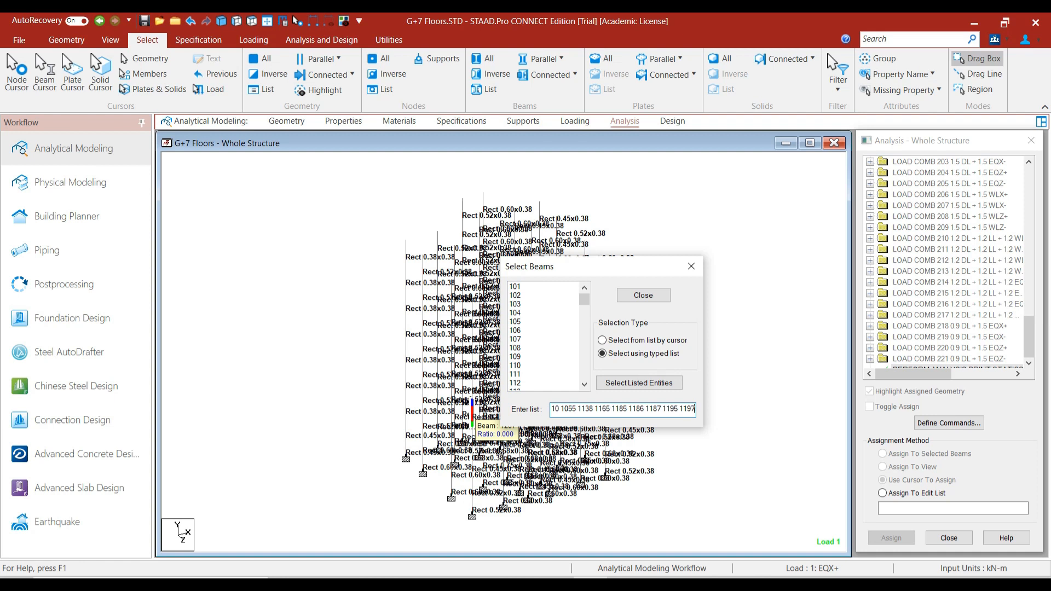
text( 1212 1221 12)
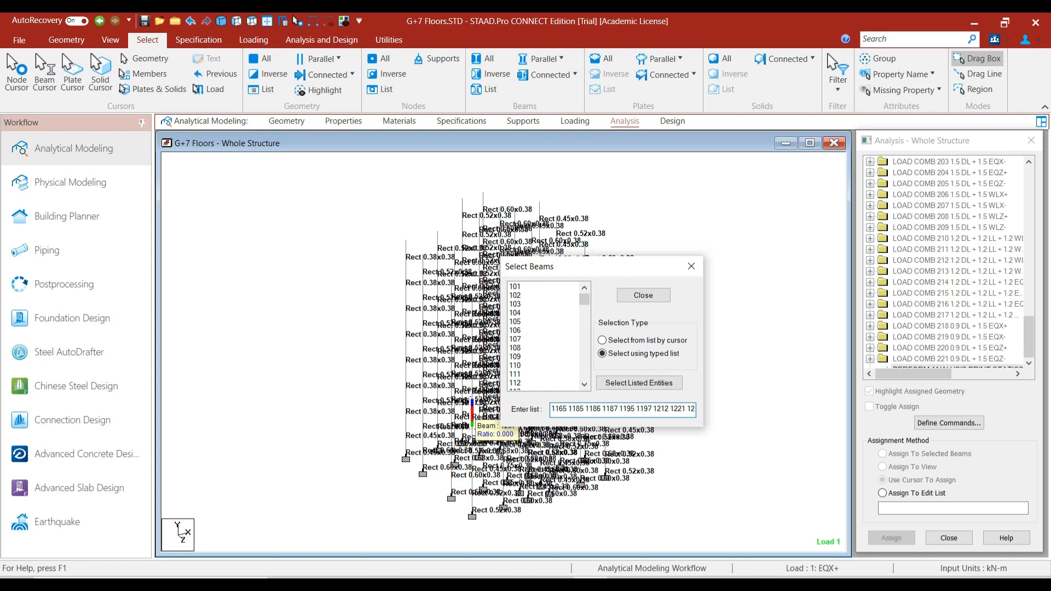
text(31 1241)
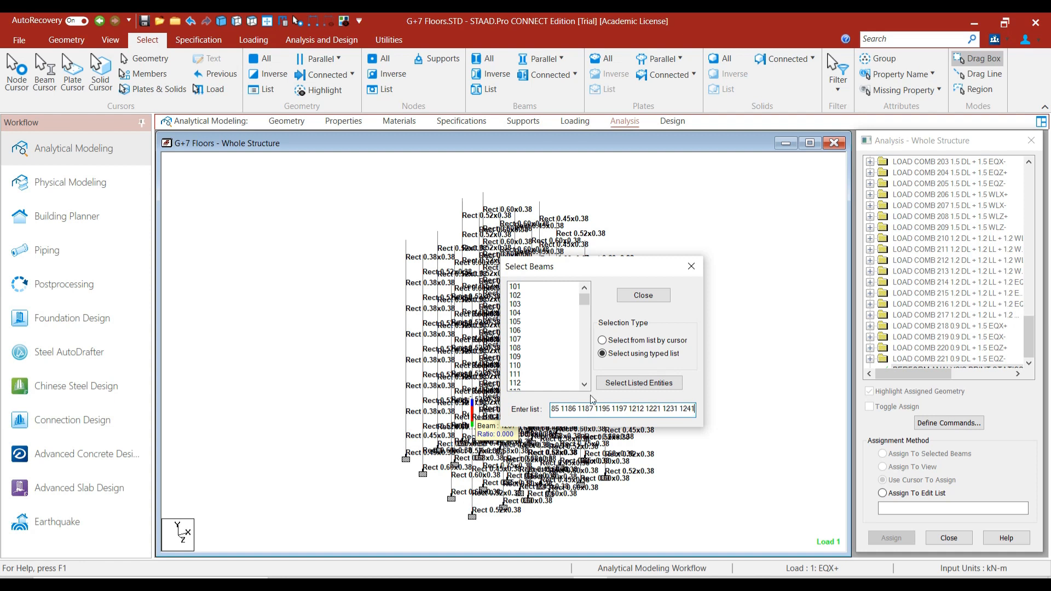
click(629, 384)
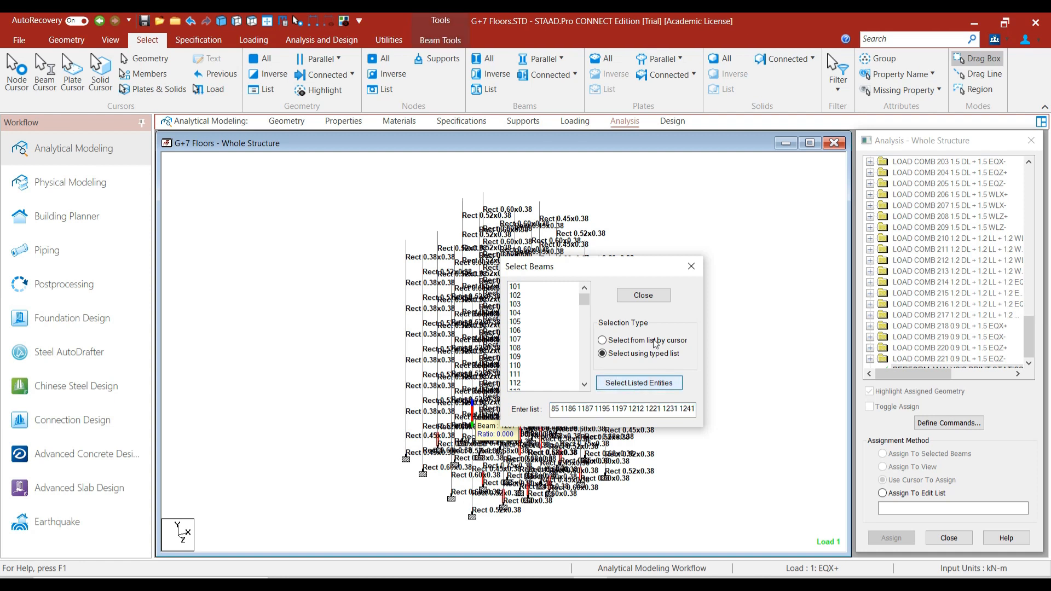
click(691, 266)
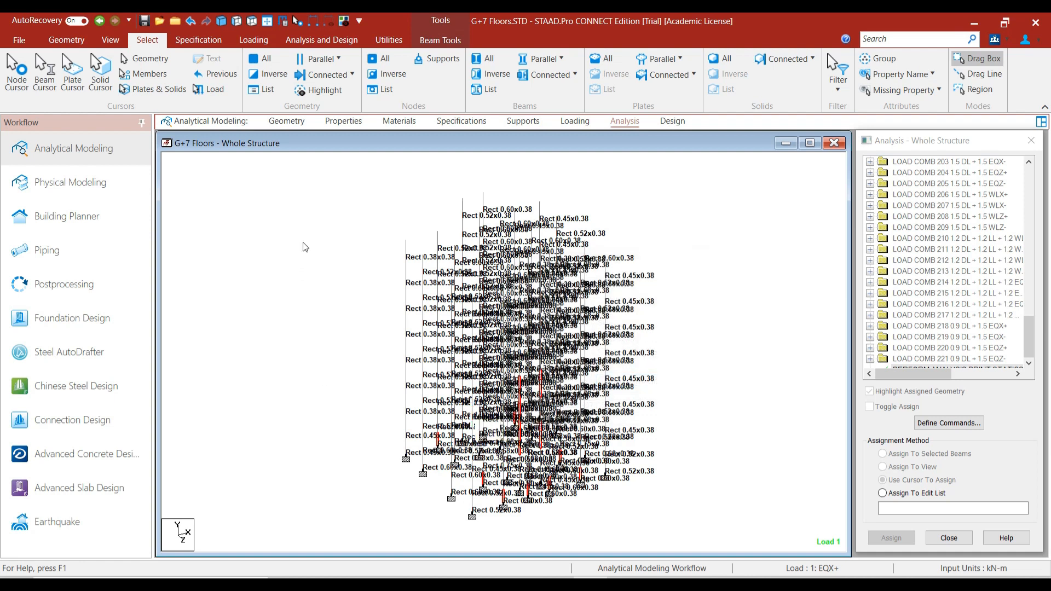
- Turn off the section property labels on the displayed columns
right_click(305, 246)
click(328, 394)
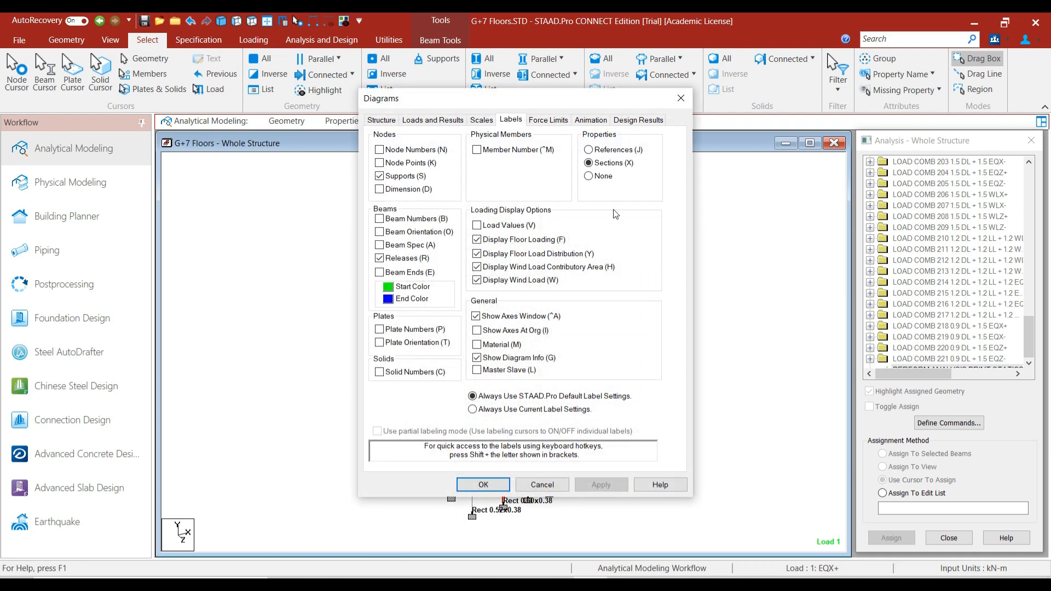
click(605, 177)
click(482, 484)
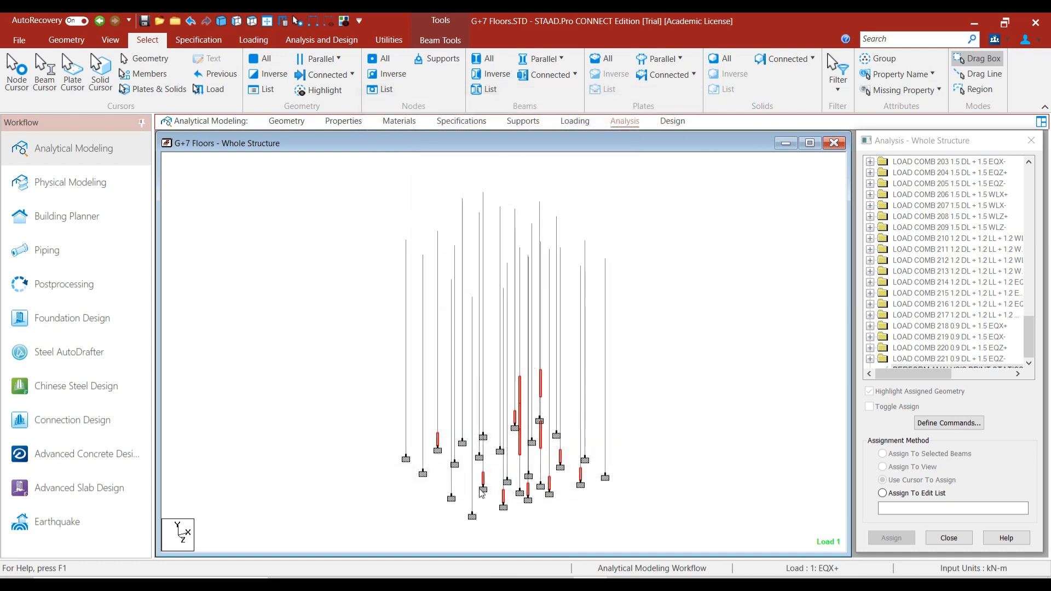
- Add the segments directly above the six flagged base columns nearest the front to the selection
scroll(468, 505, up, 3)
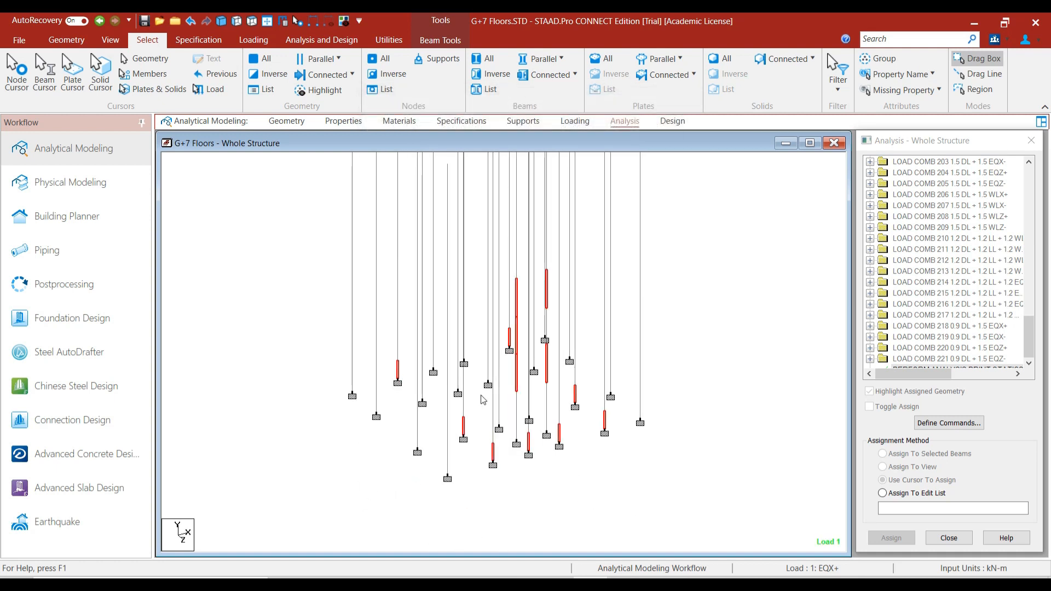
scroll(497, 465, up, 1)
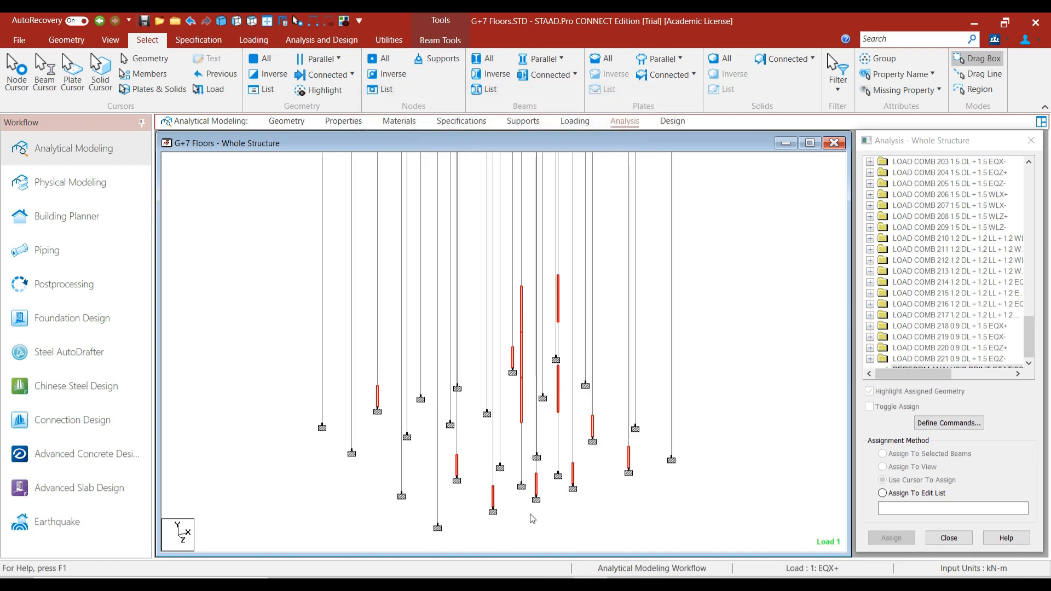
key(Left)
key(Left)
key(Left)
key(Left)
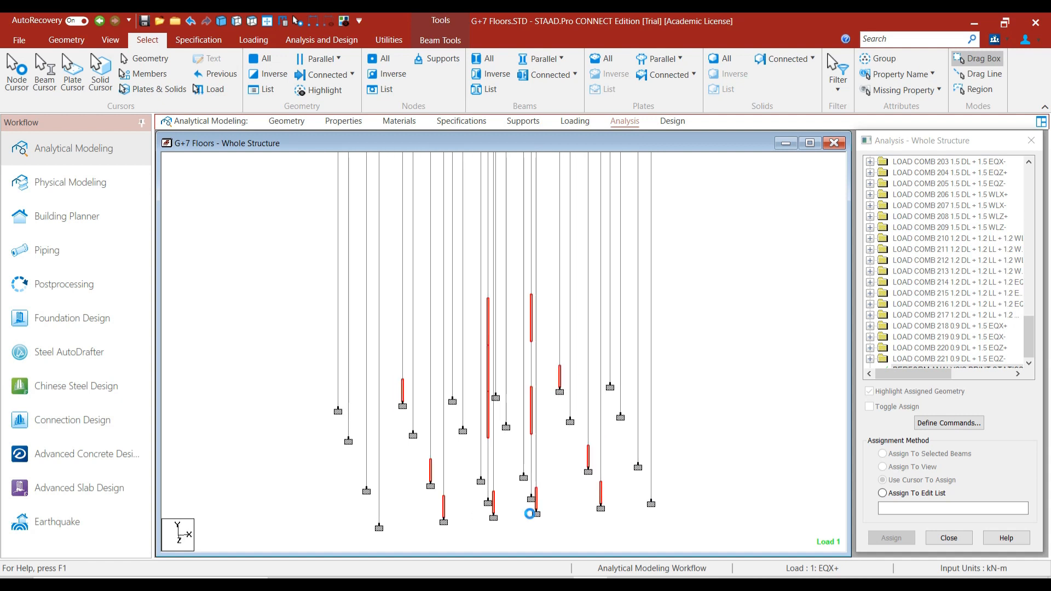
key(Right)
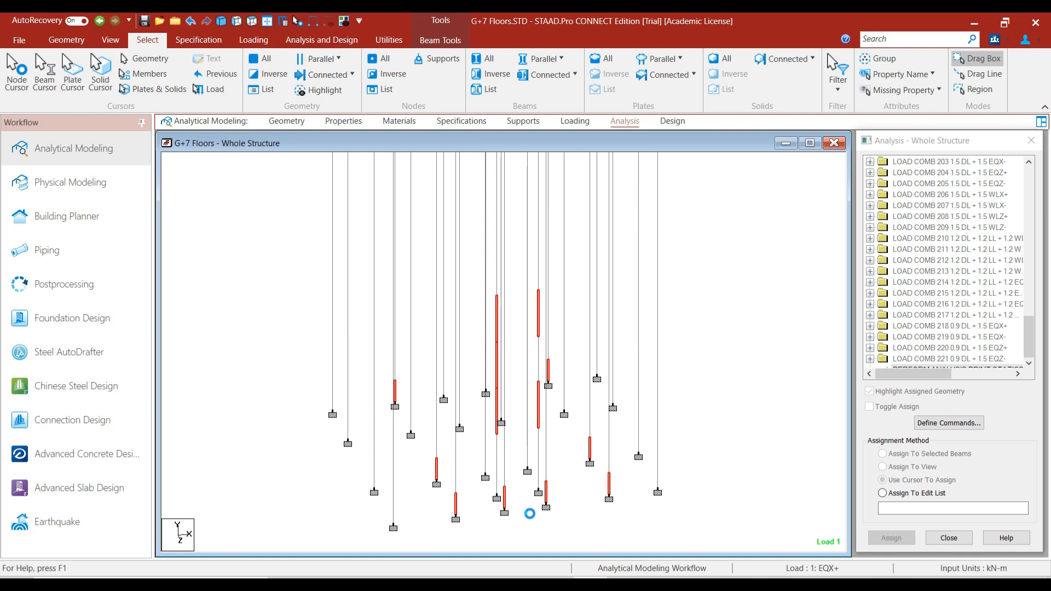
scroll(602, 491, up, 2)
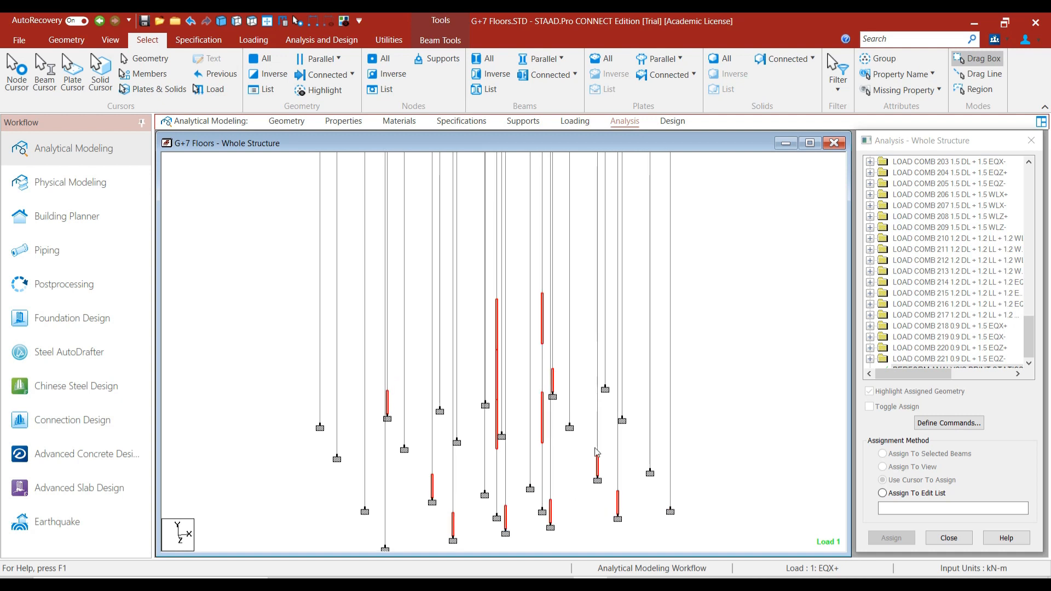
click(618, 469)
click(597, 430)
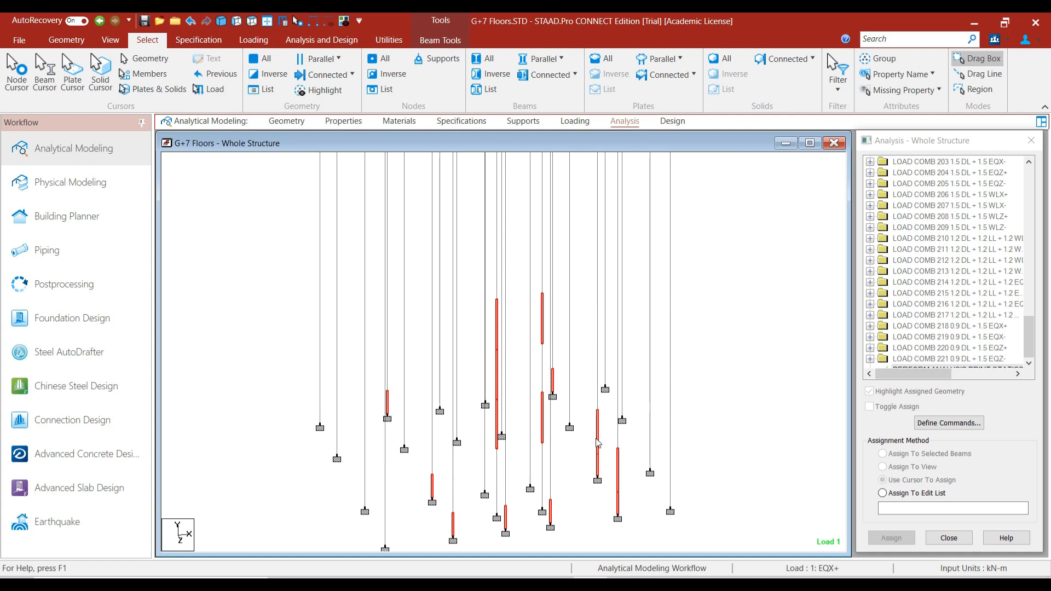
click(553, 485)
click(505, 487)
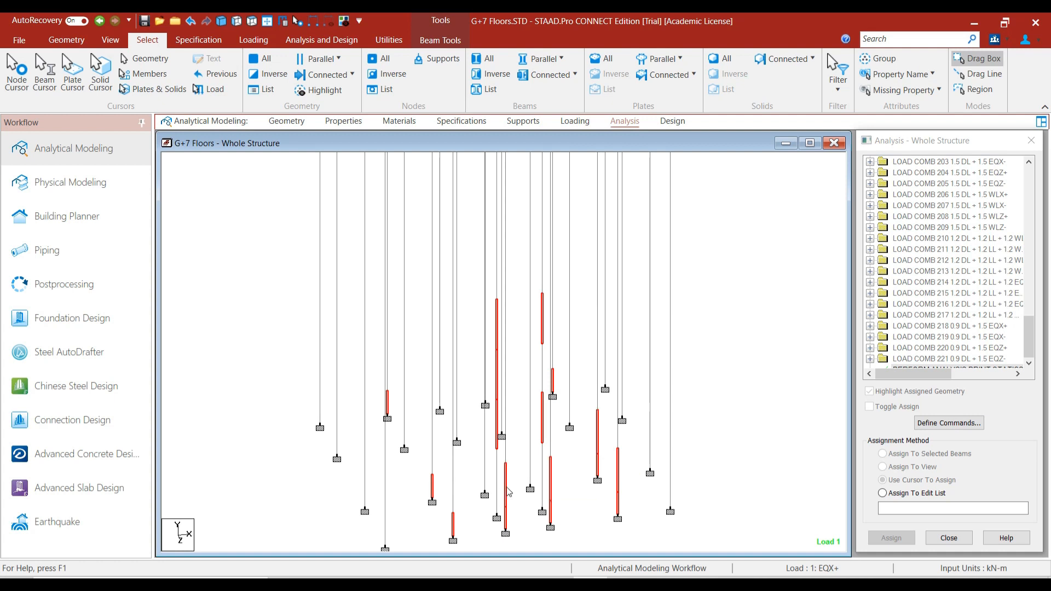
click(454, 495)
click(432, 457)
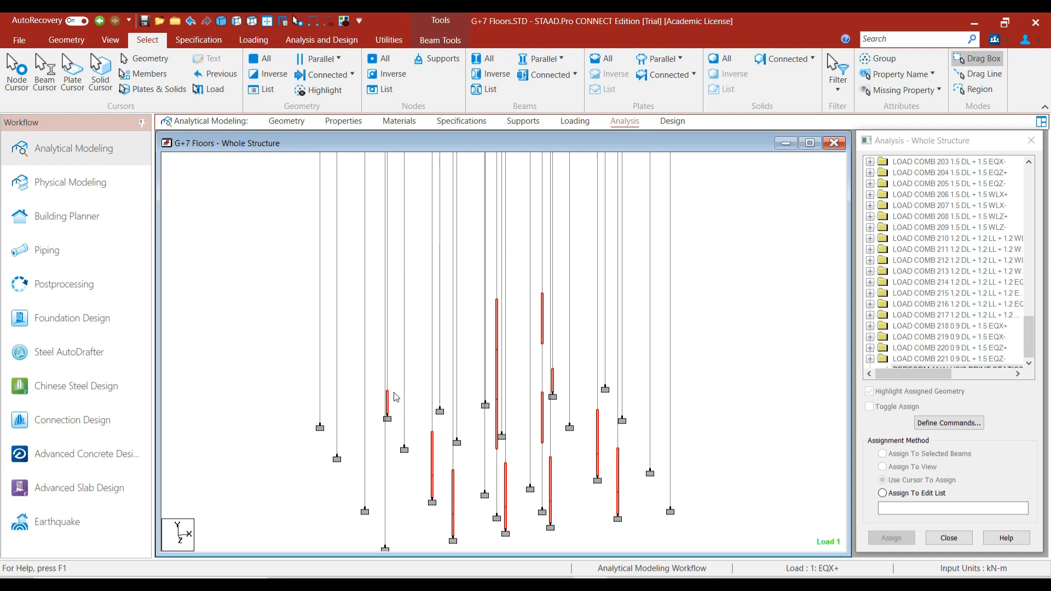
- Add the missing lower-storey segments of the two flagged columns at the back to the selection
click(385, 375)
ctrl+click(385, 378)
key(Left)
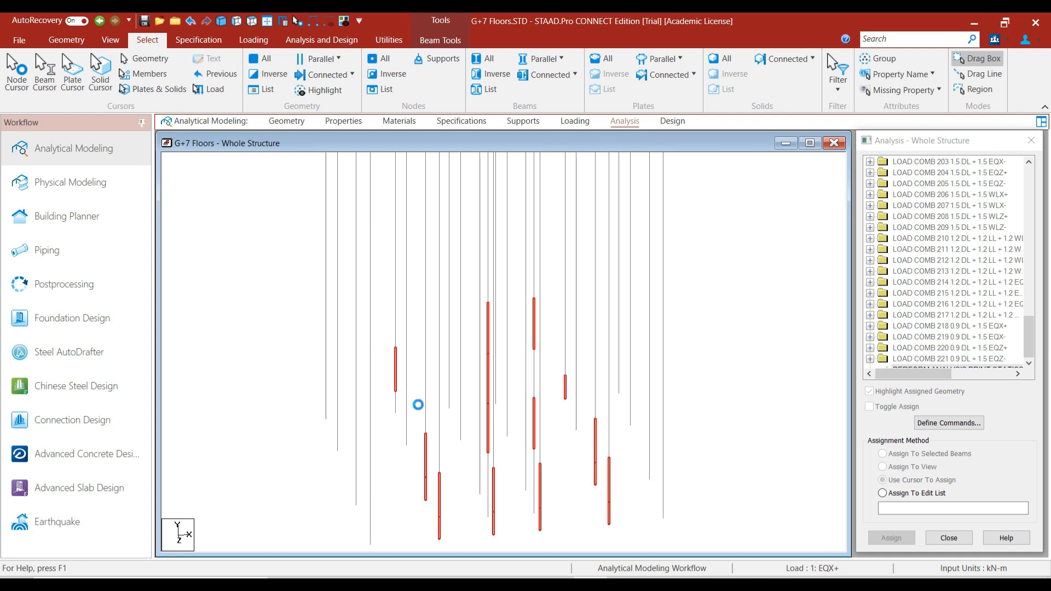
click(395, 405)
ctrl+click(565, 361)
scroll(531, 438, up, 2)
middle_drag(535, 446, 547, 309)
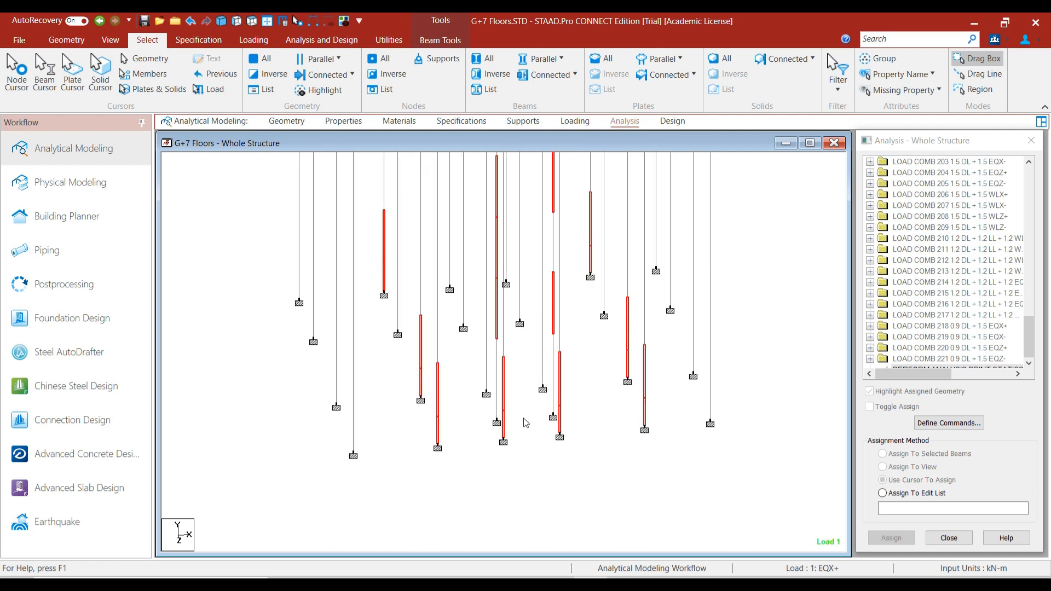
- Add the unselected lower and intermediate segments of the two tall central columns so each is selected continuously down to its support
key(Right)
key(Right)
scroll(523, 418, down, 2)
middle_drag(521, 359, 525, 433)
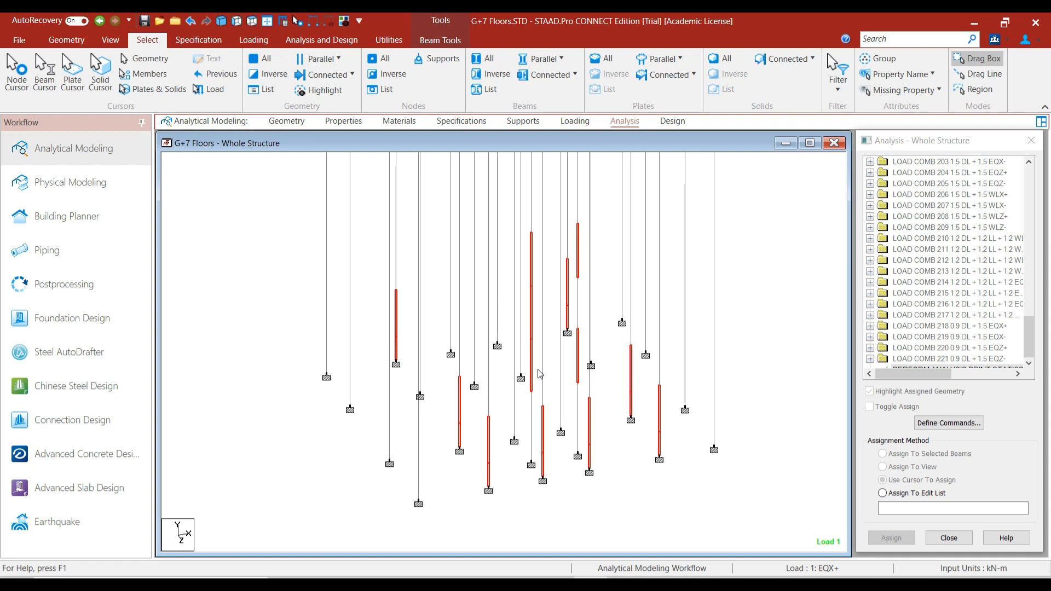
scroll(544, 445, up, 1)
click(532, 449)
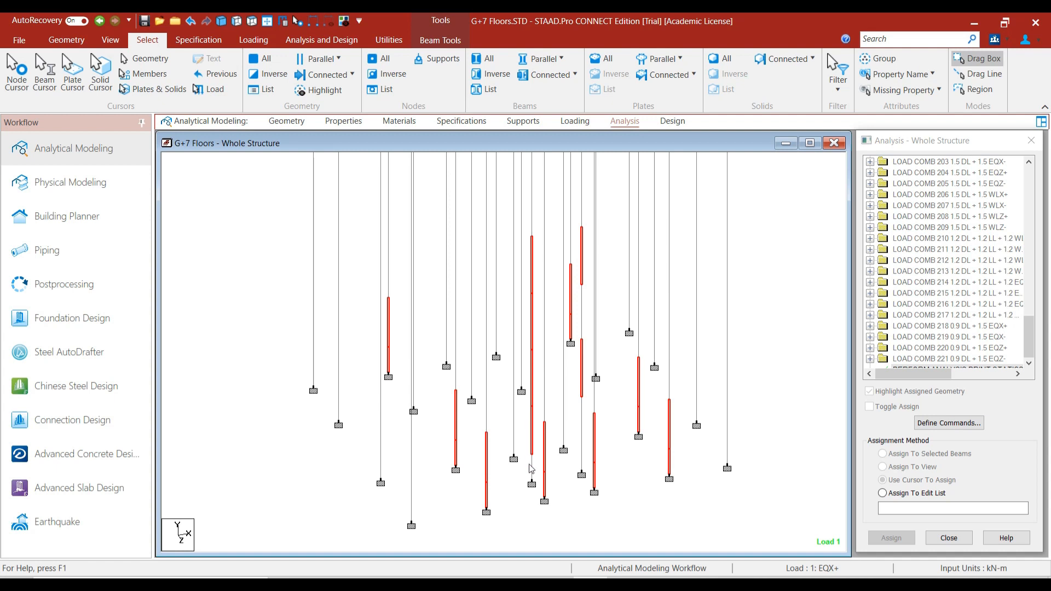
click(532, 469)
scroll(571, 390, up, 1)
scroll(571, 390, up, 1)
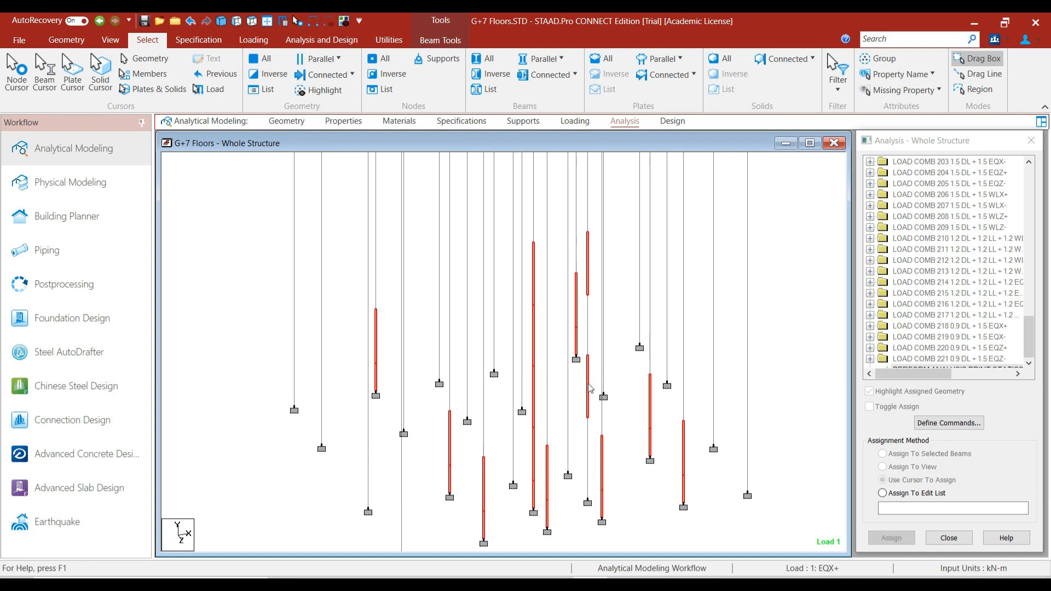
click(587, 328)
click(588, 457)
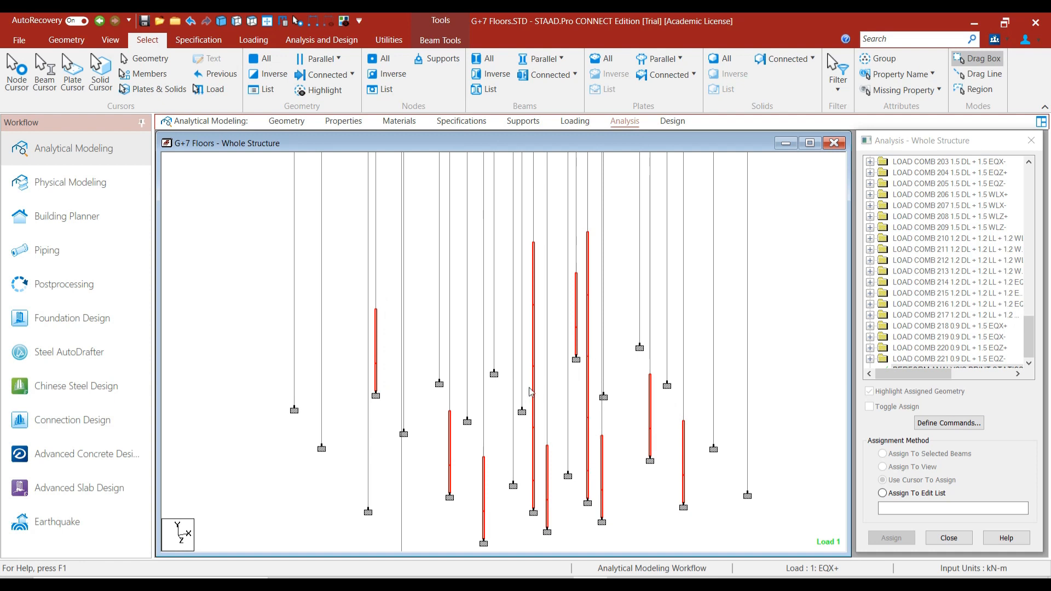
- Show only the selected columns and clear the selection
scroll(532, 391, down, 2)
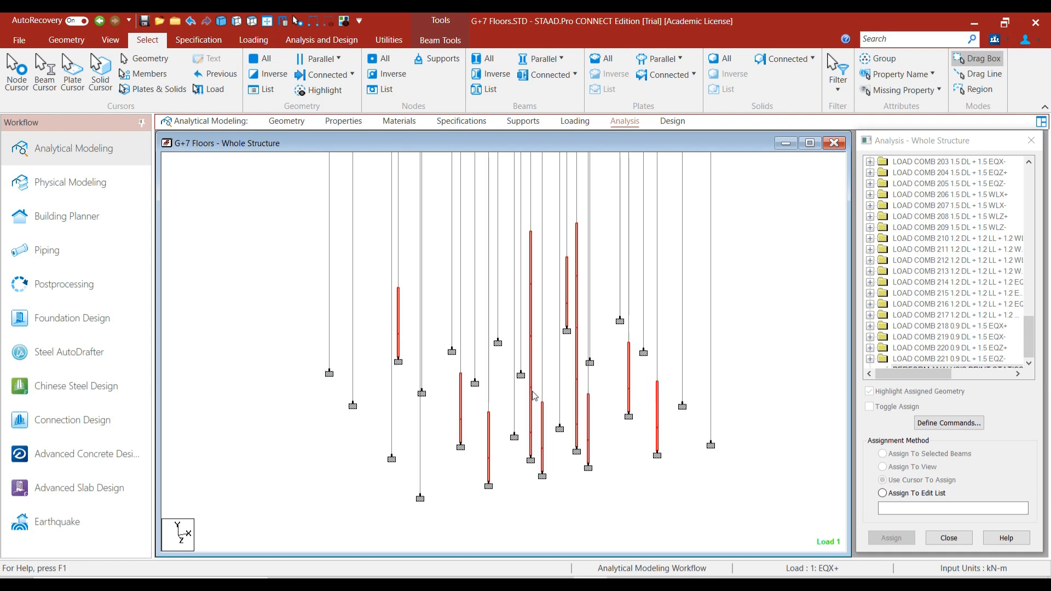
click(344, 22)
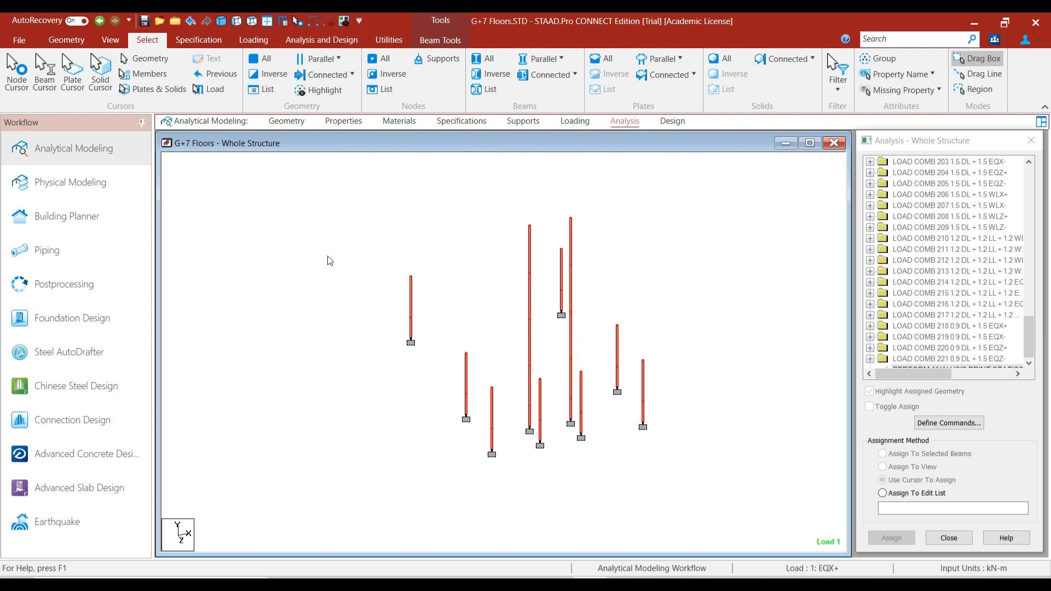
click(329, 280)
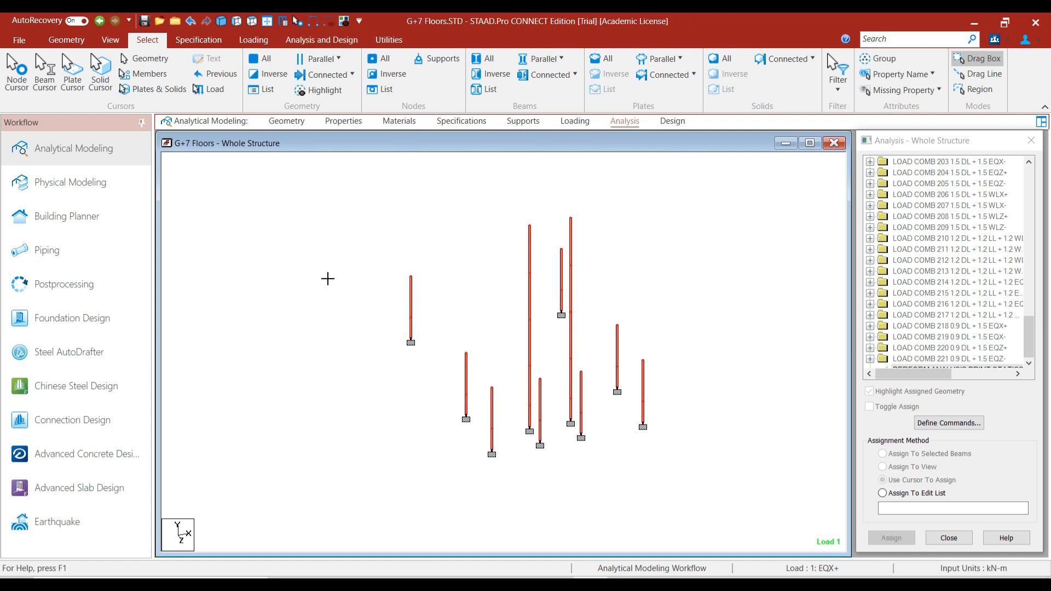
- Assign a new rectangular concrete section, YD 0.675 m and ZD 0.375 m, to the isolated 0.60x0.38 columns and delete the old result files
click(343, 121)
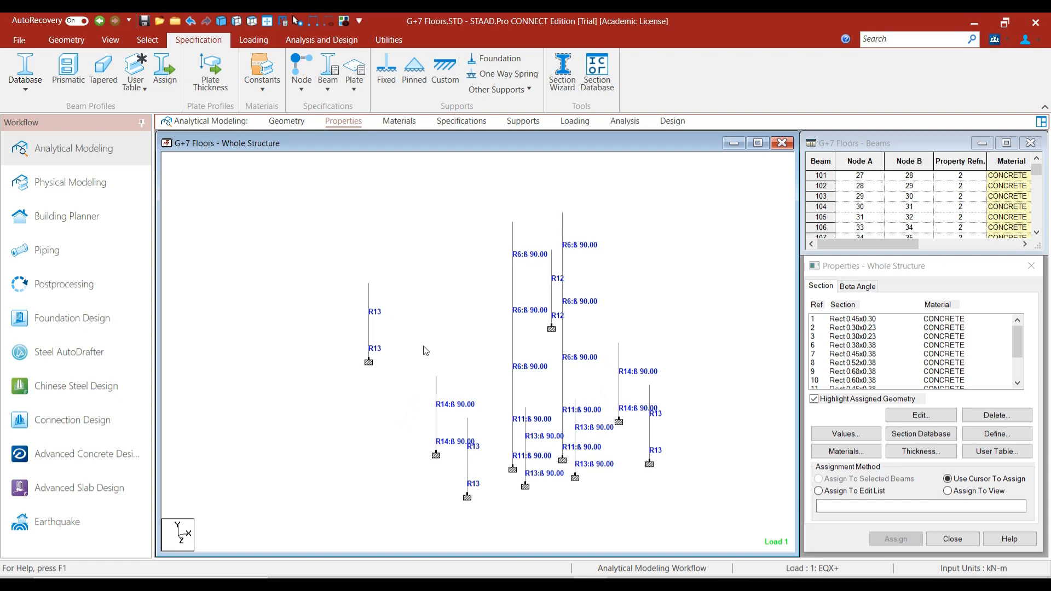
scroll(876, 381, down, 1)
scroll(876, 381, down, 2)
click(845, 364)
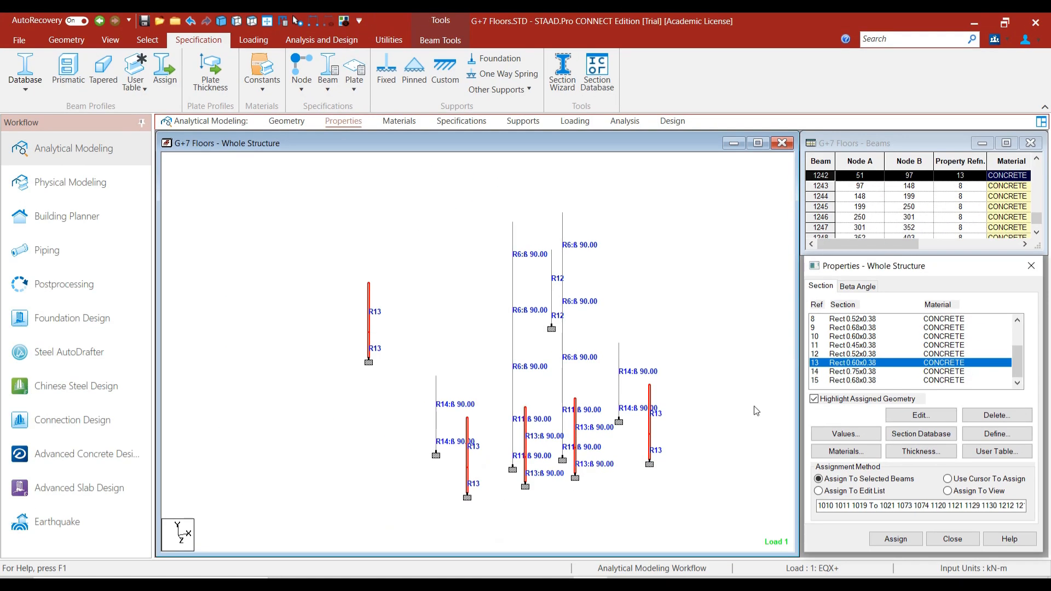
scroll(721, 453, up, 1)
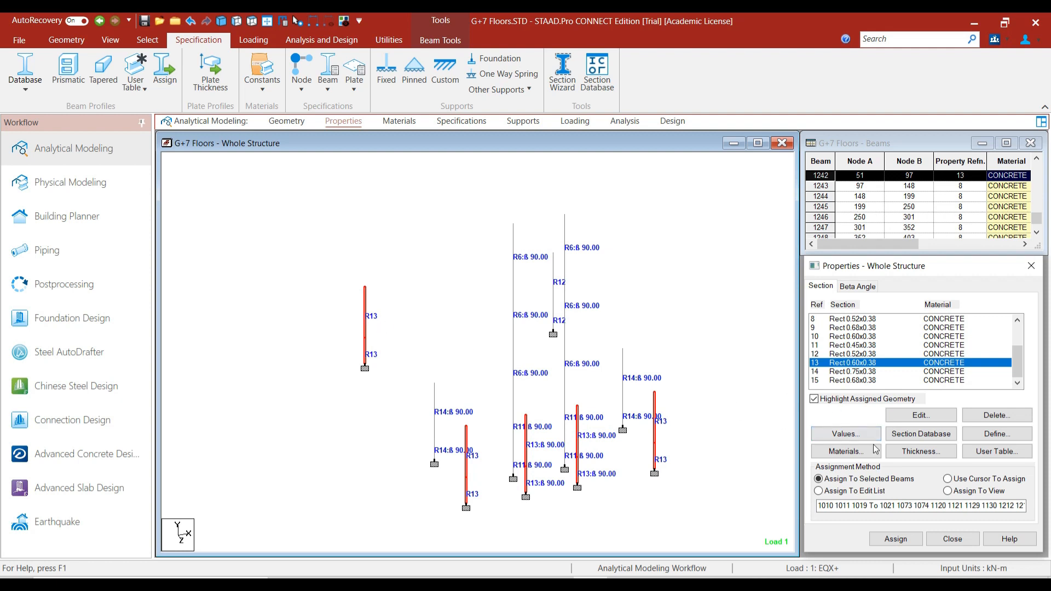
click(995, 434)
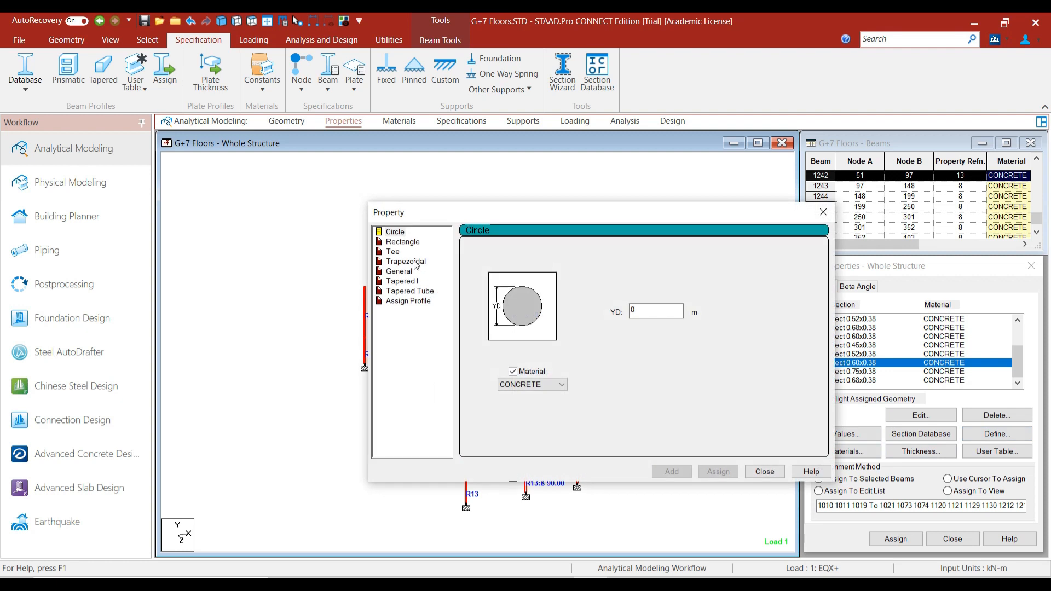
click(404, 241)
click(651, 303)
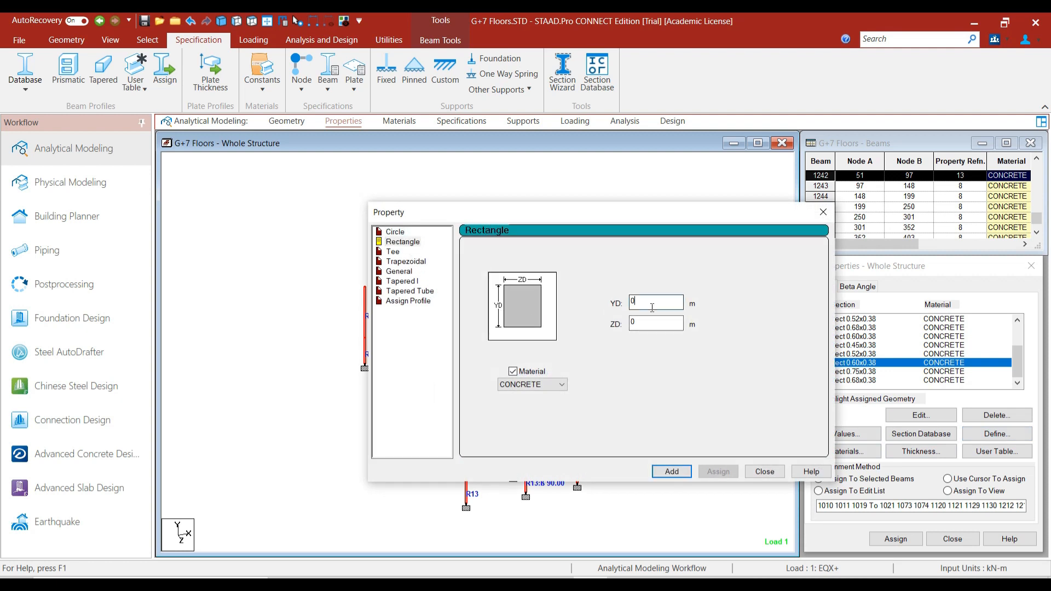
text(.675)
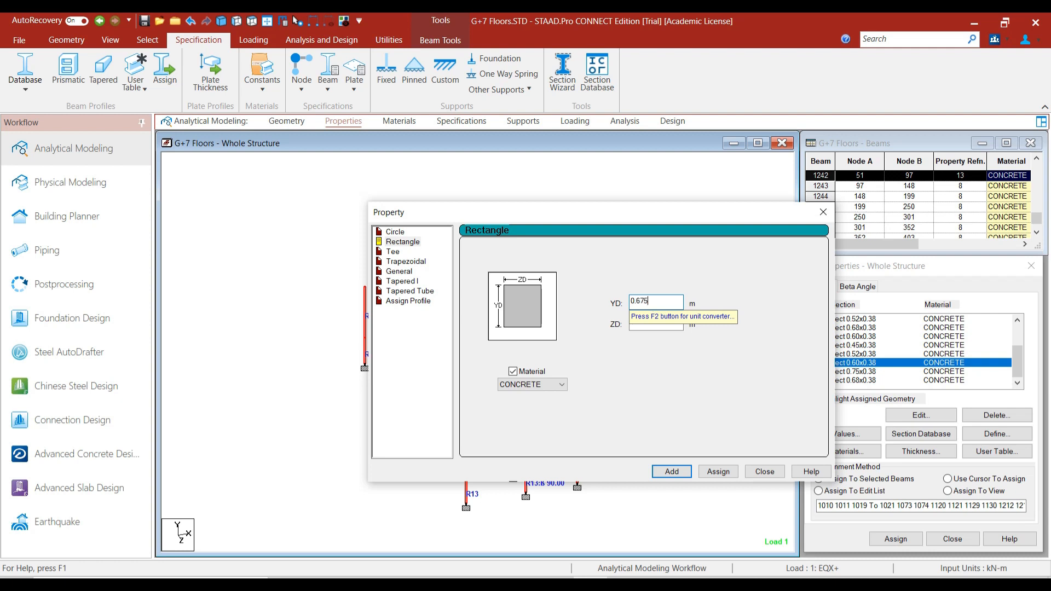
key(Tab)
text(0)
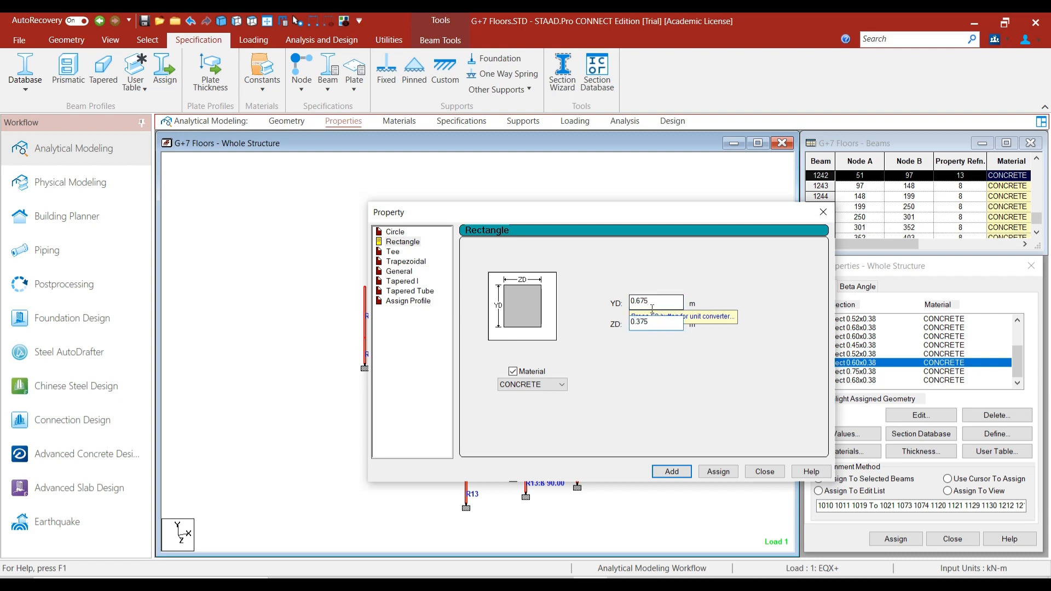
click(721, 471)
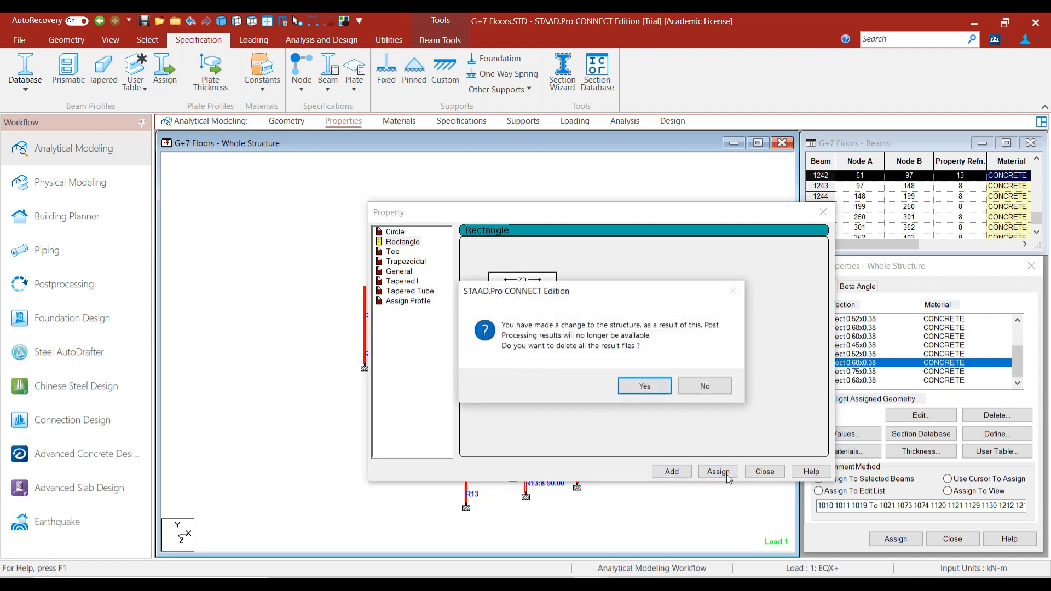
click(644, 386)
click(764, 472)
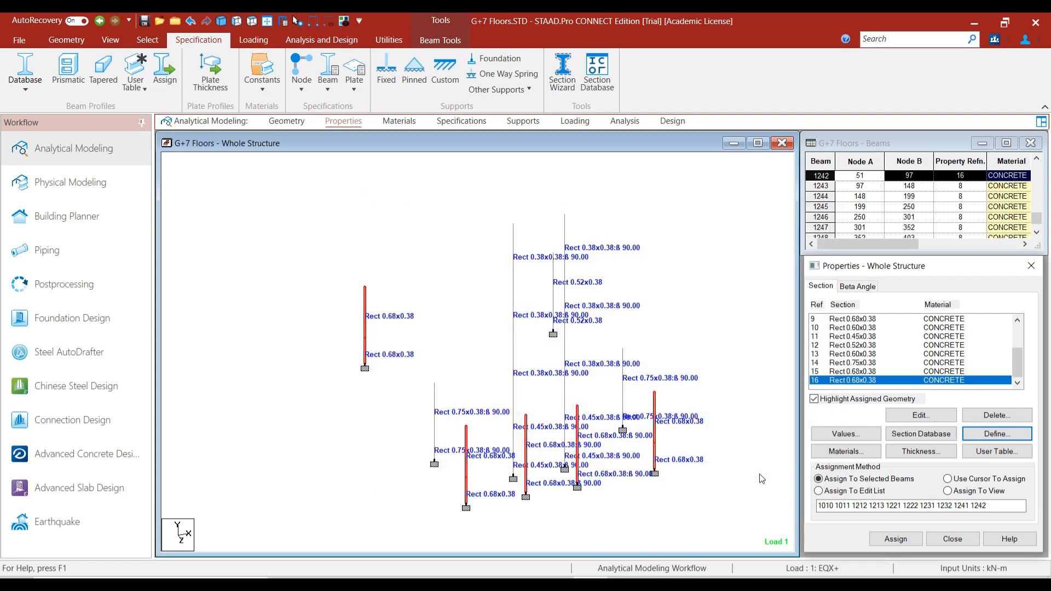
- Assign a new rectangular concrete section with YD 0.825 m and ZD 0.375 m to the isolated columns that use the 0.75x0.38 section
scroll(653, 490, up, 3)
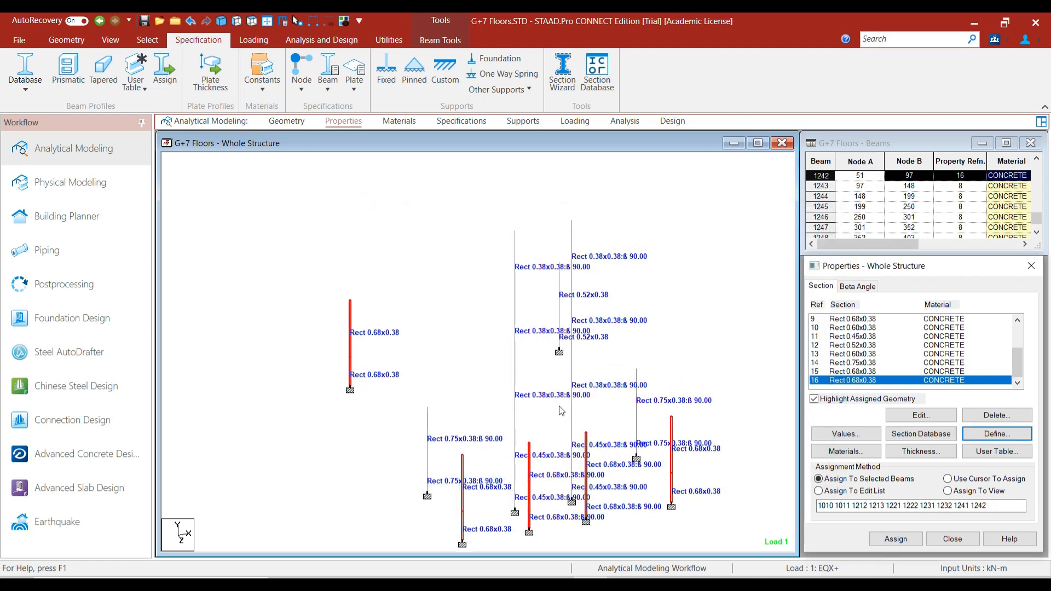
scroll(561, 410, up, 2)
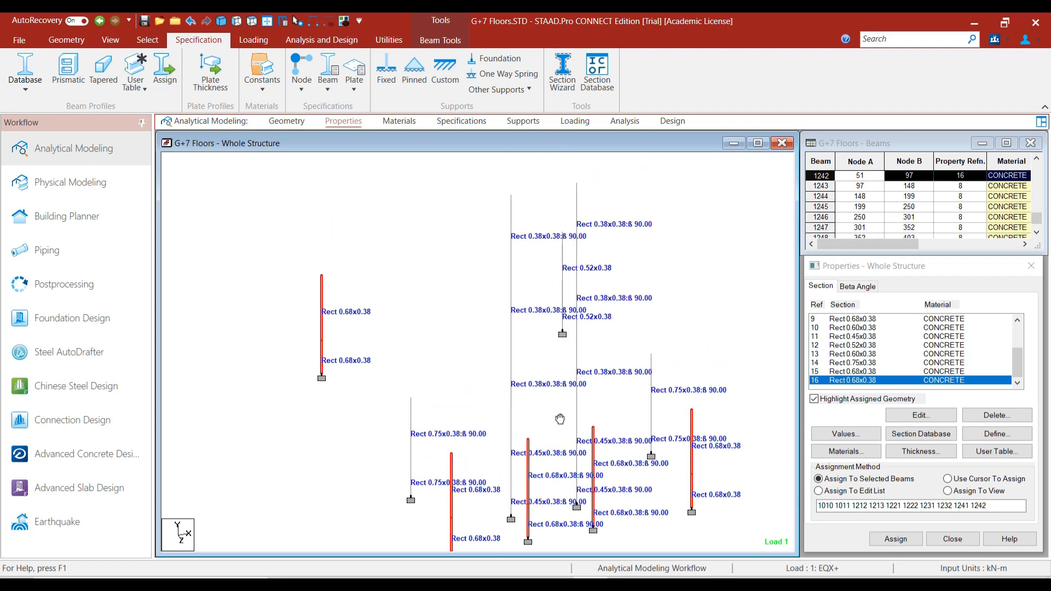
scroll(545, 433, down, 1)
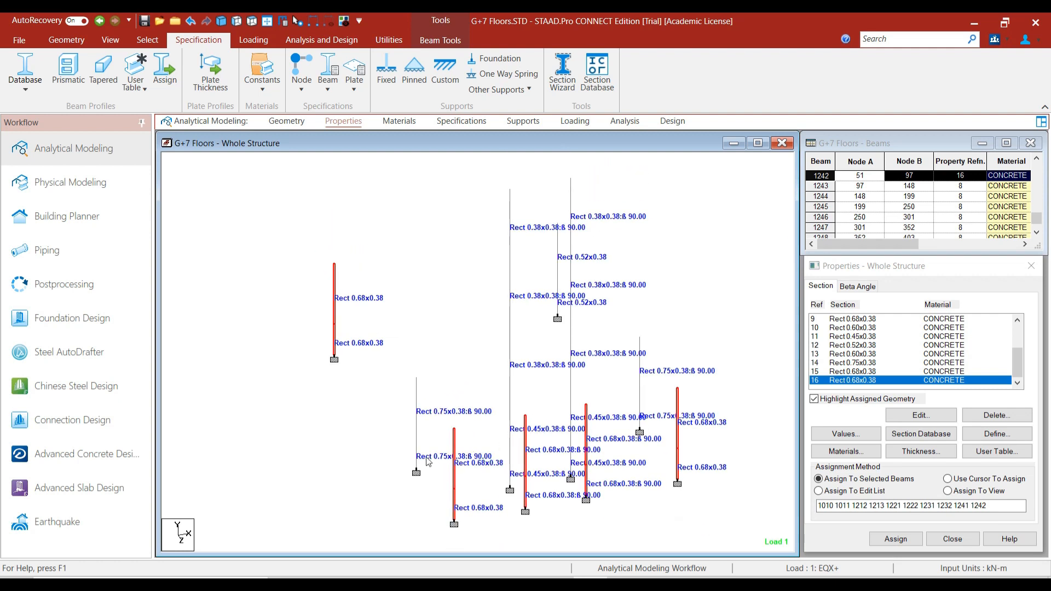
click(849, 363)
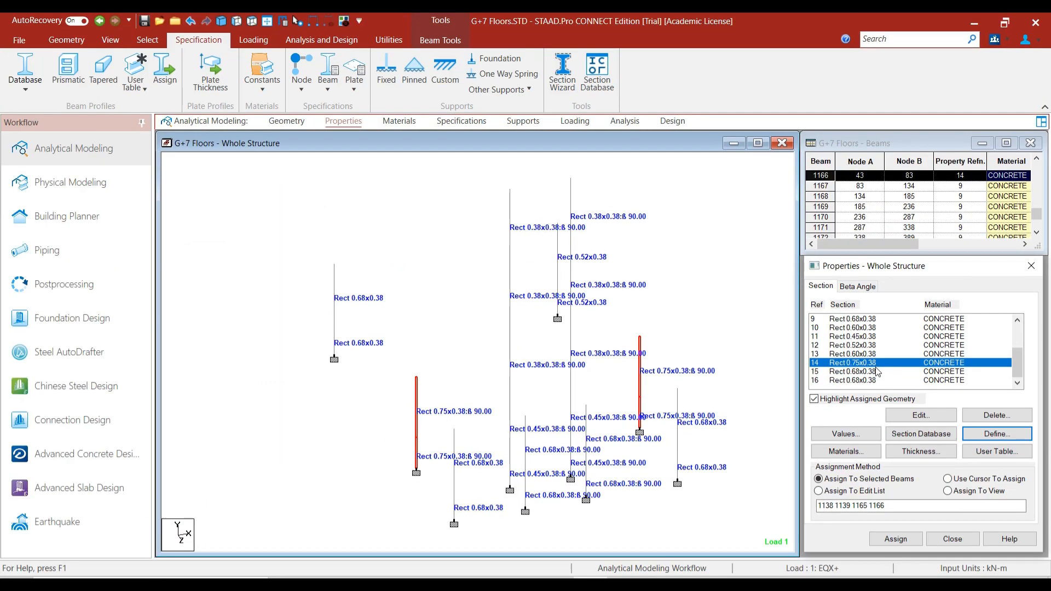
click(984, 436)
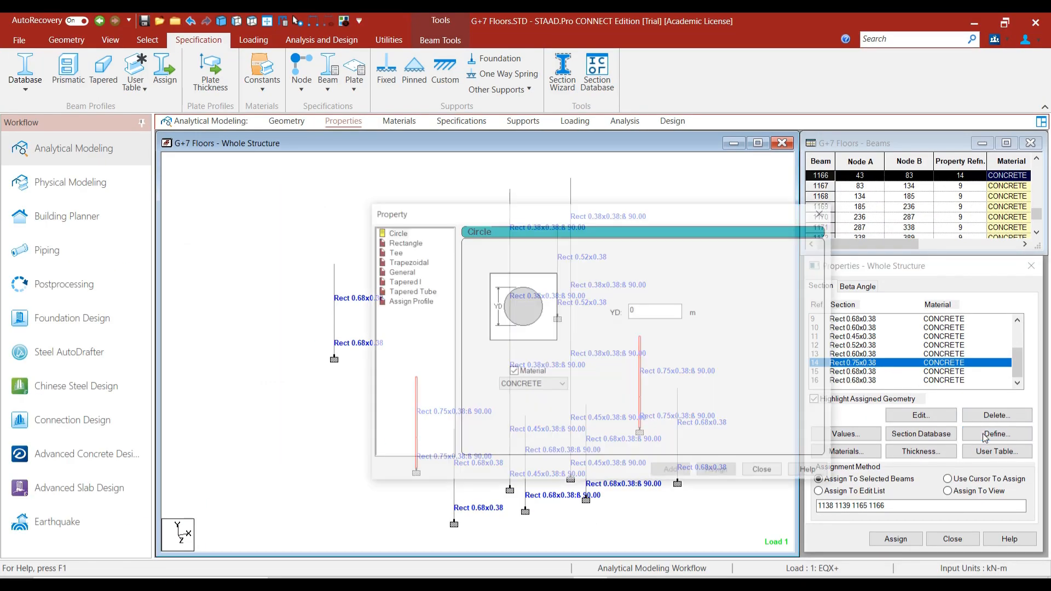
click(418, 242)
click(648, 303)
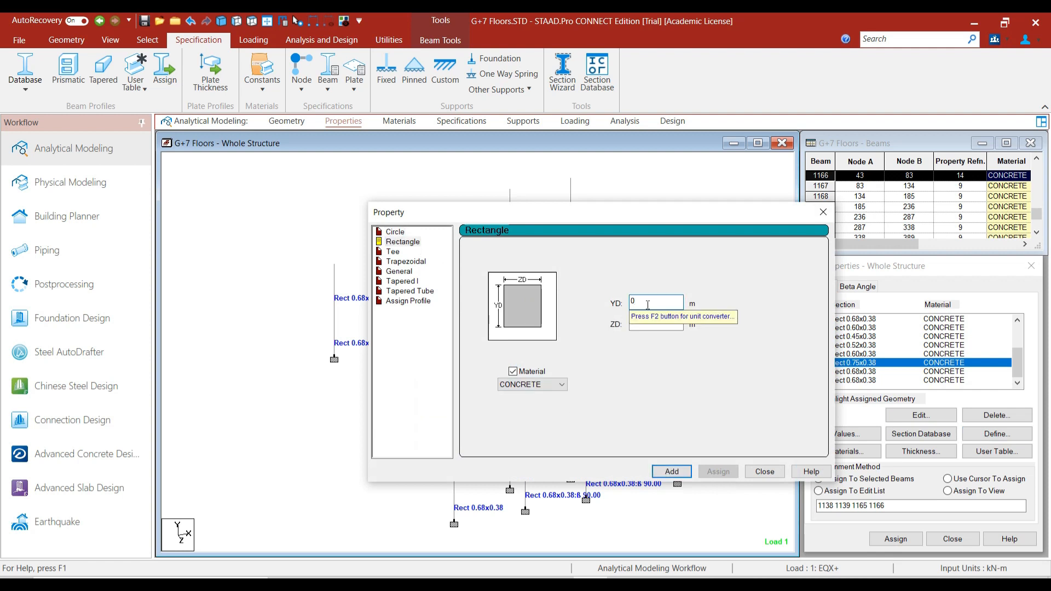
text(.825)
key(Tab)
text(0)
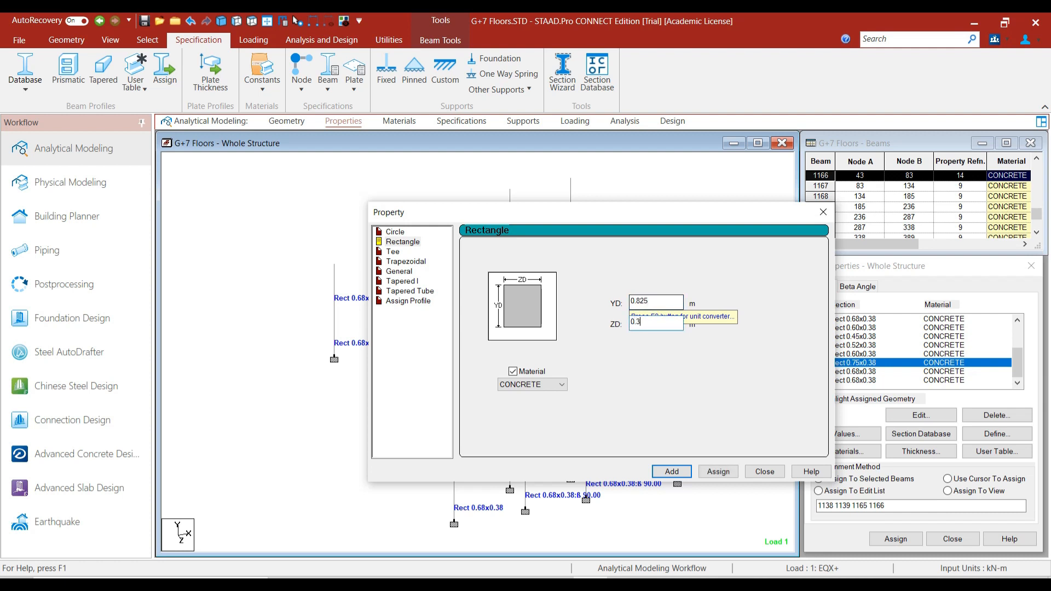
text(.375)
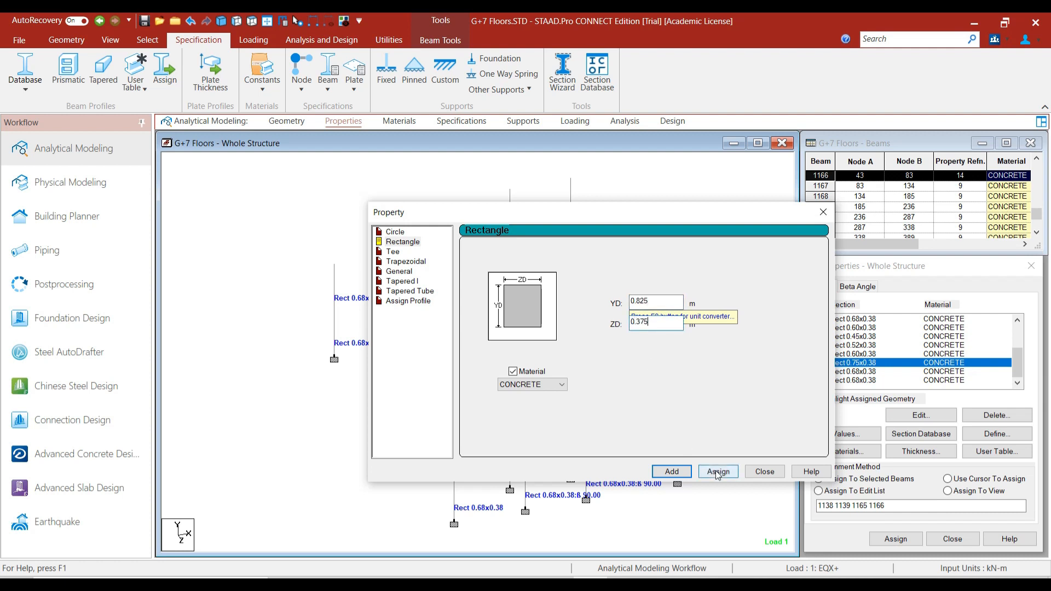
click(718, 471)
click(764, 472)
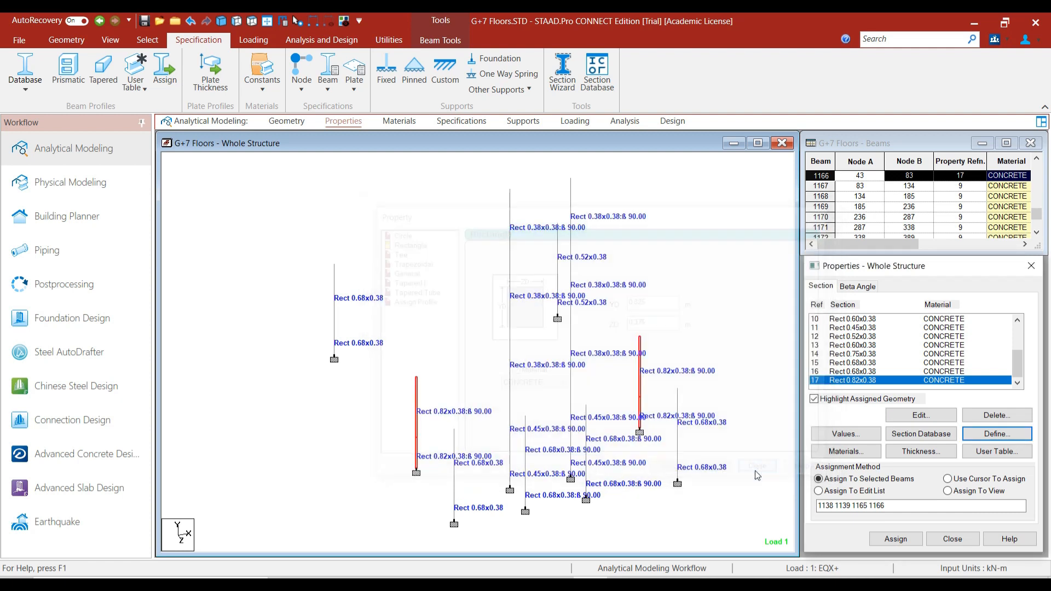
- Inspect the geometry and section orientation of the lowest segment of the left-hand tall central column
scroll(533, 434, up, 1)
middle_drag(538, 445, 527, 407)
scroll(513, 449, up, 1)
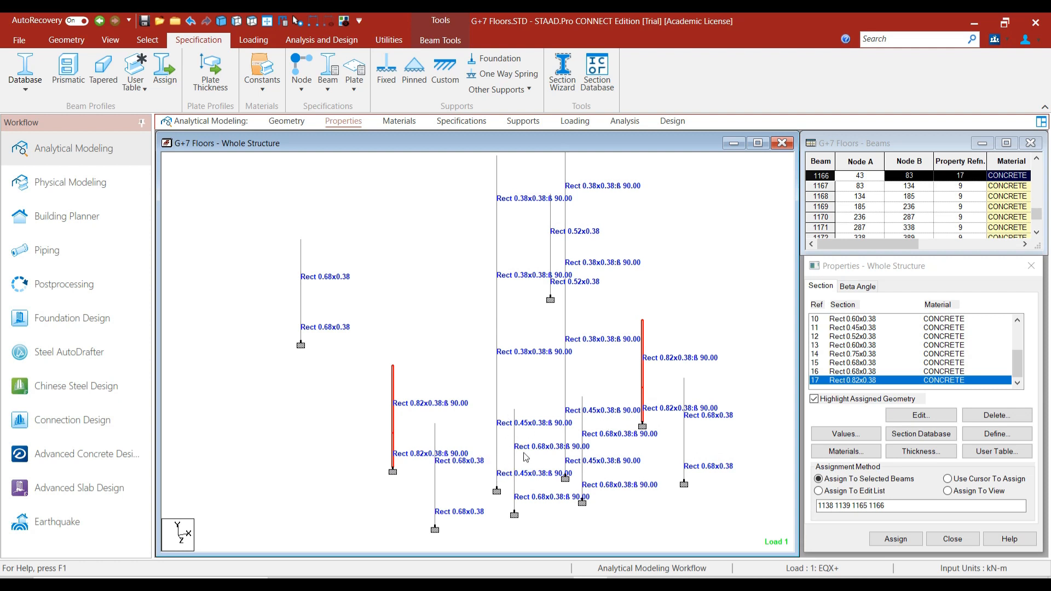
click(497, 465)
scroll(502, 477, up, 2)
middle_drag(506, 534, 493, 459)
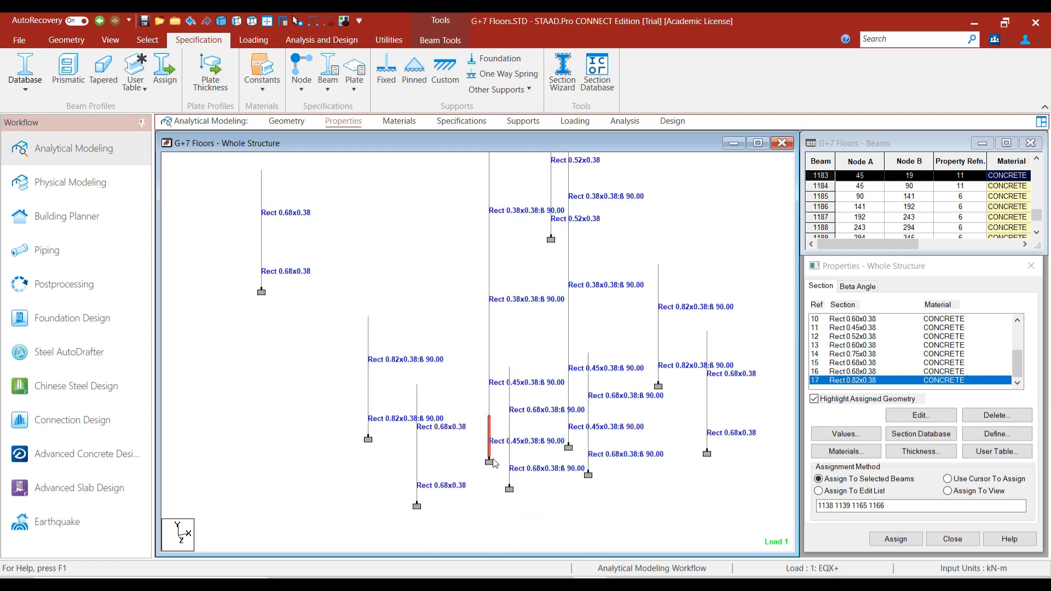
double_click(490, 446)
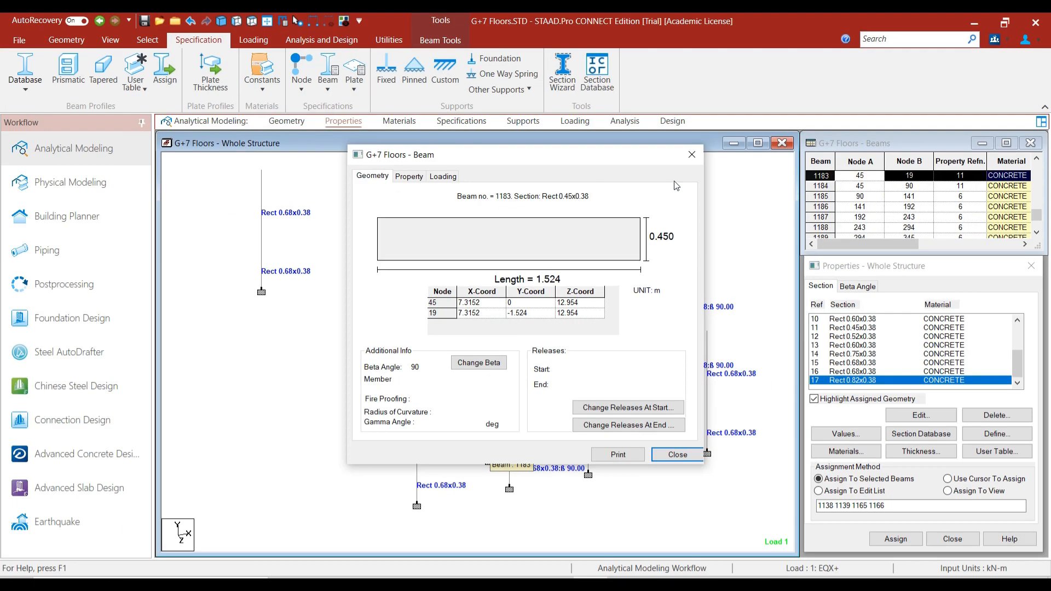
click(805, 110)
- Select every segment of the two tall central columns, from the supports up to the top
scroll(499, 442, up, 1)
scroll(507, 401, down, 3)
middle_drag(507, 401, 498, 463)
click(475, 465)
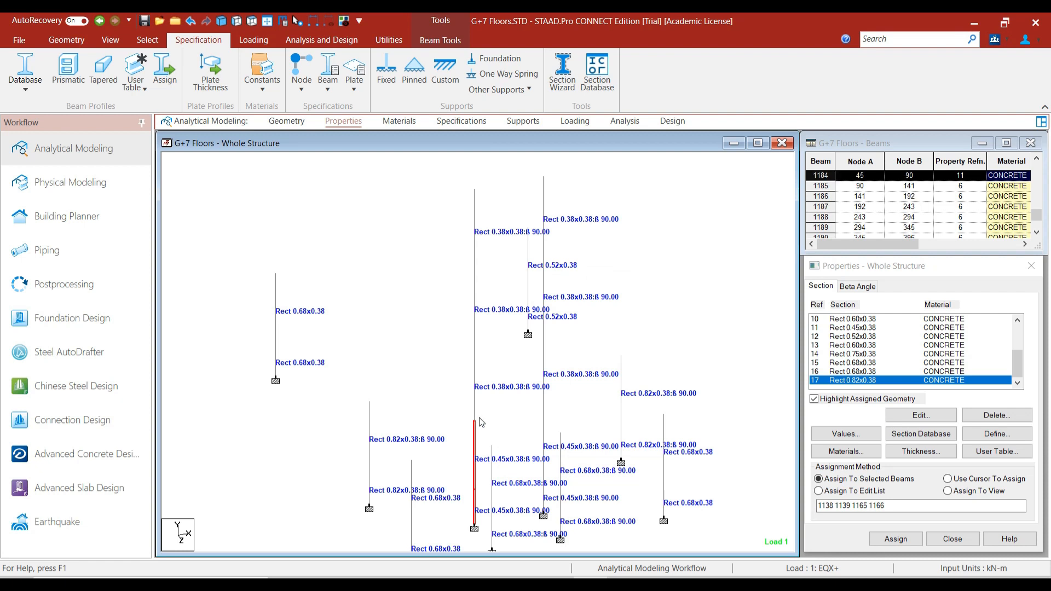
ctrl+click(474, 383)
ctrl+click(473, 312)
ctrl+click(473, 262)
ctrl+click(543, 497)
ctrl+click(543, 438)
ctrl+click(544, 372)
ctrl+click(543, 272)
ctrl+click(548, 225)
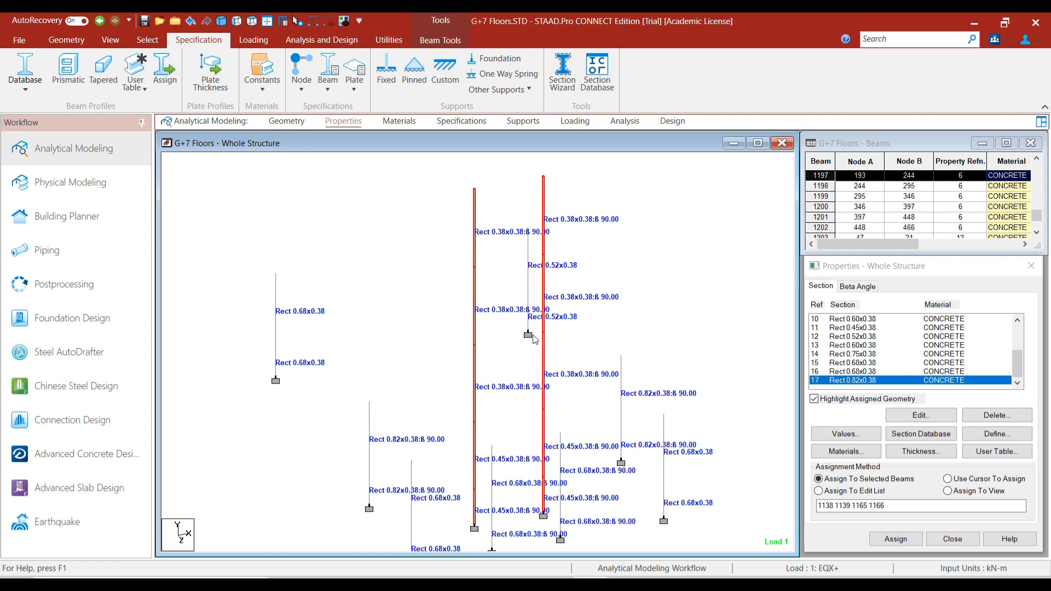
- Add both segments of the short back column with the 0.52x0.38 section to the selection
scroll(532, 338, up, 1)
ctrl+click(537, 300)
ctrl+click(639, 466)
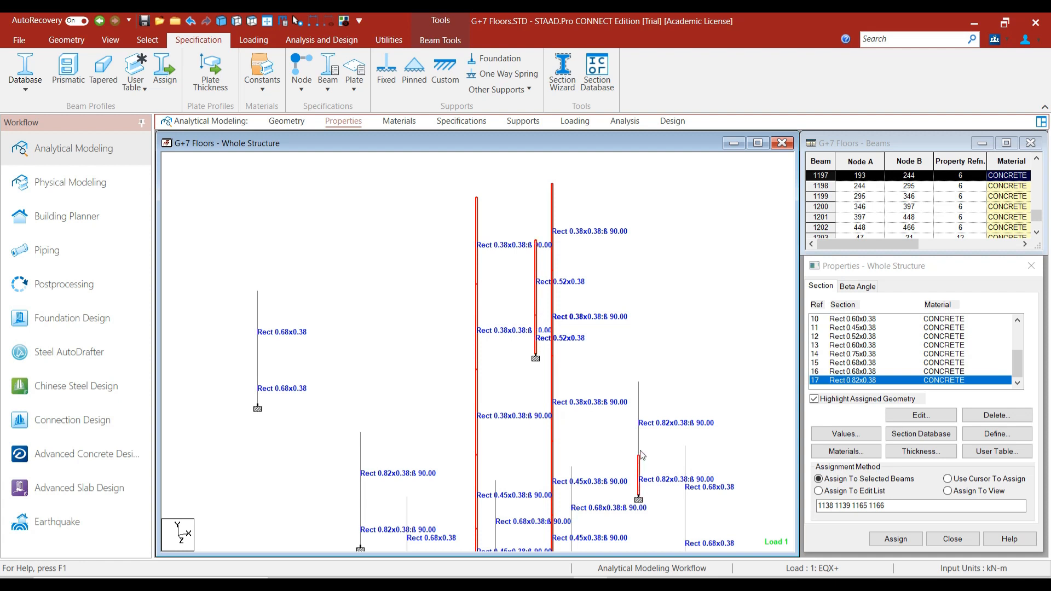
ctrl+click(638, 479)
scroll(644, 523, down, 1)
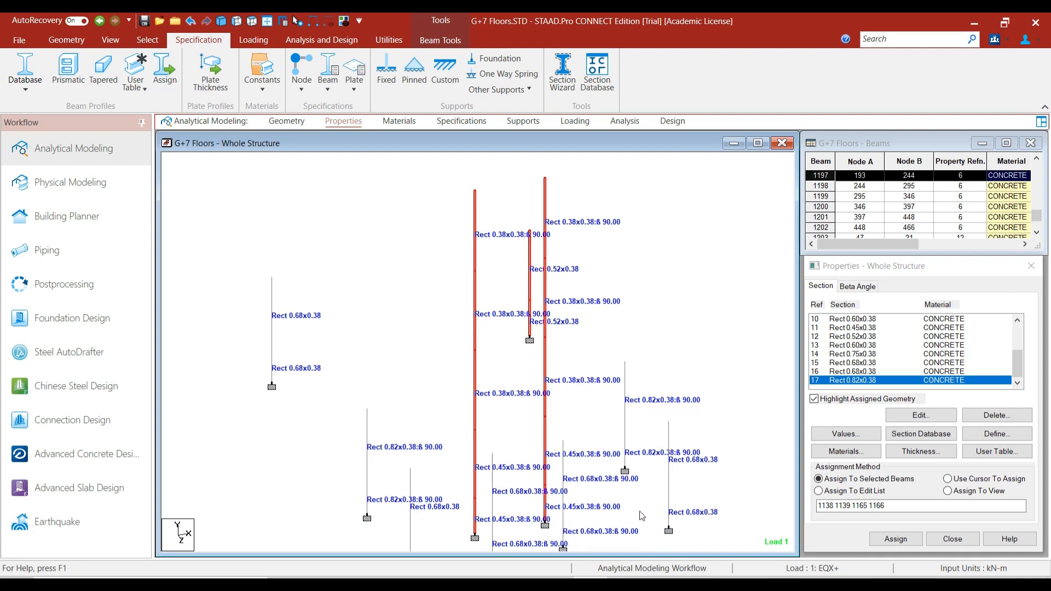
scroll(630, 456, down, 1)
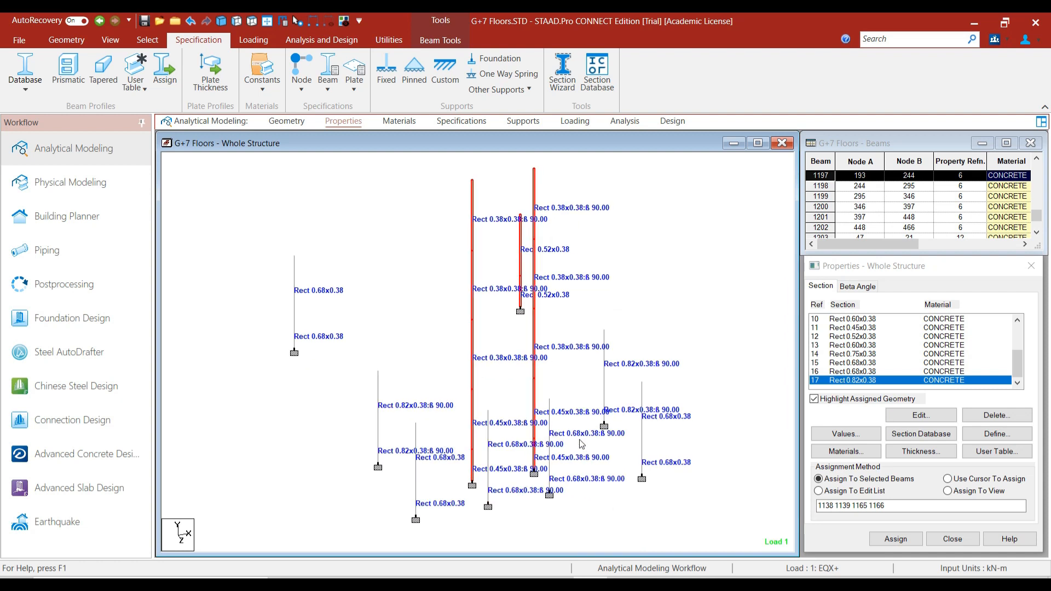
click(975, 440)
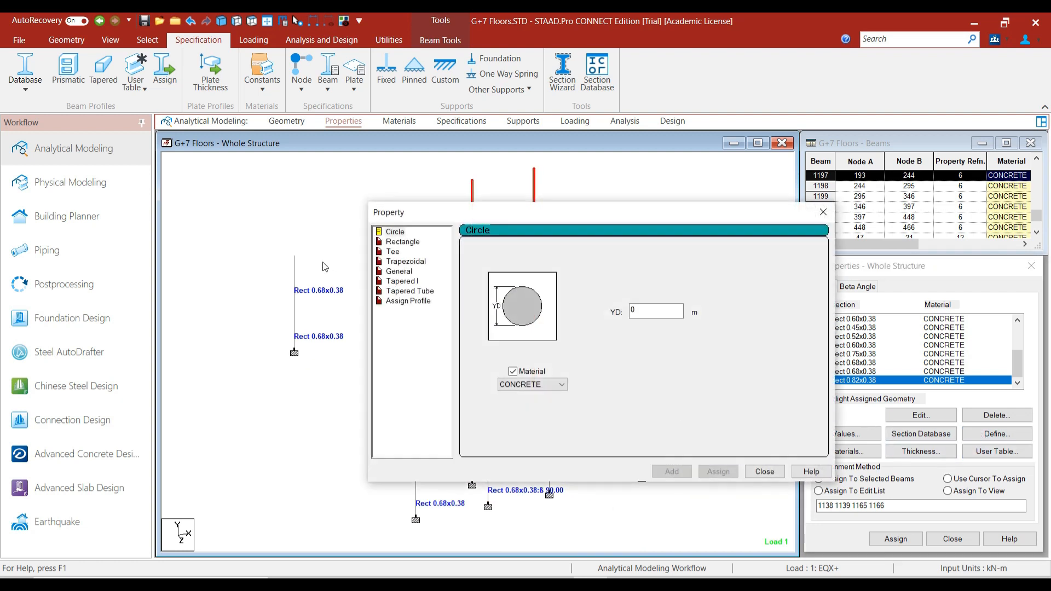
click(404, 241)
drag(539, 212, 154, 129)
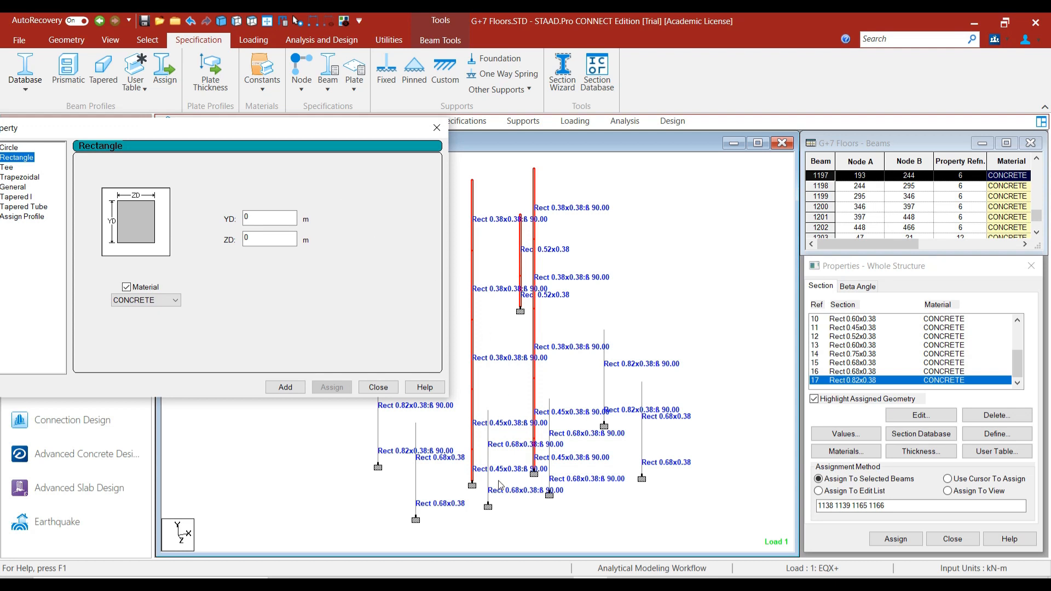
click(436, 128)
- Remove the short back column from the selection, keeping only the two tall central columns selected
scroll(494, 523, up, 1)
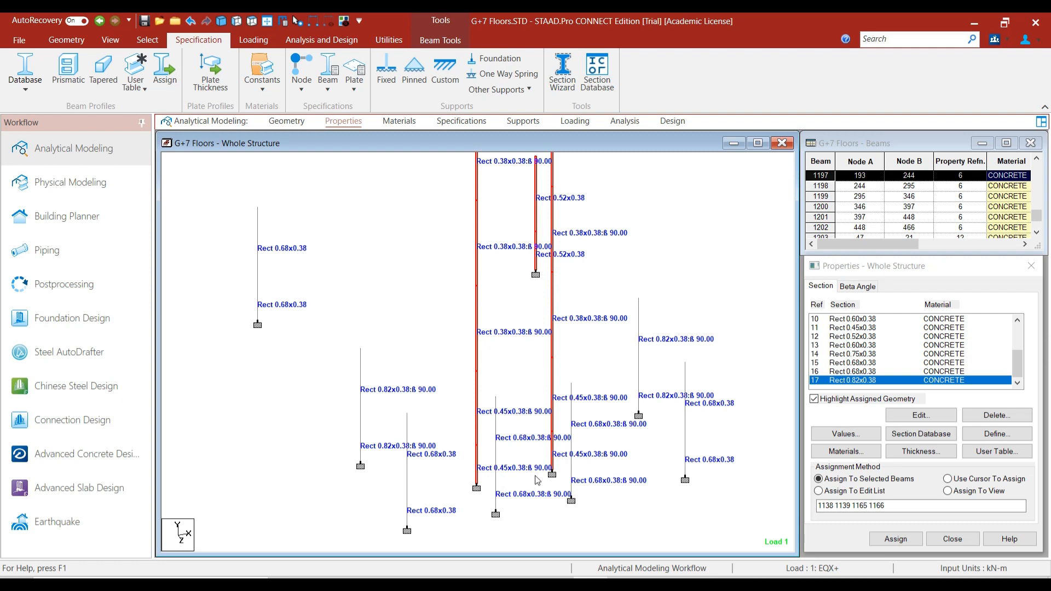
scroll(493, 492, up, 1)
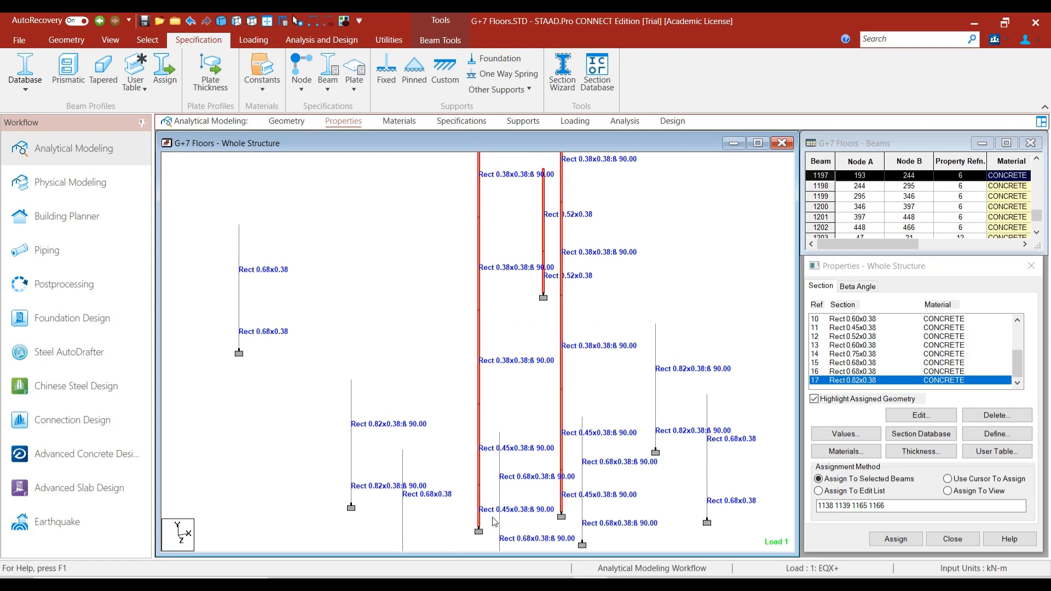
scroll(511, 417, down, 1)
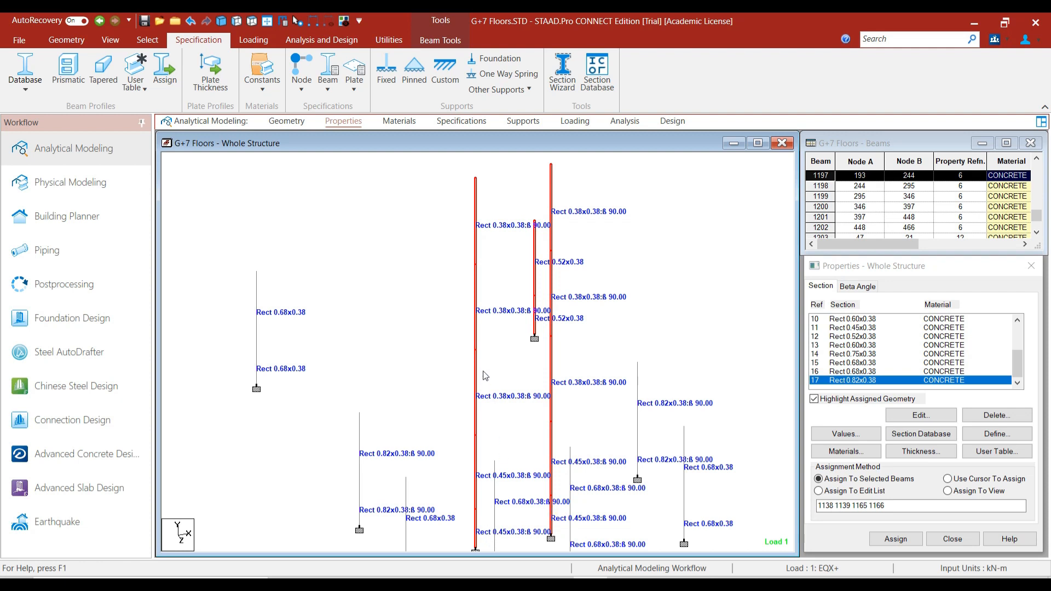
scroll(488, 336, up, 3)
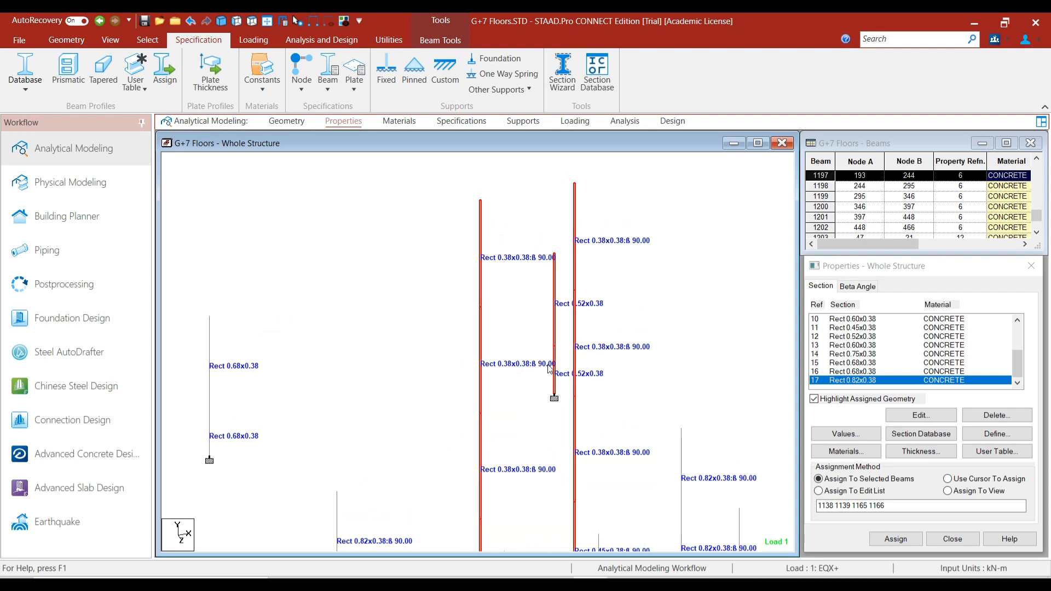
scroll(550, 390, up, 1)
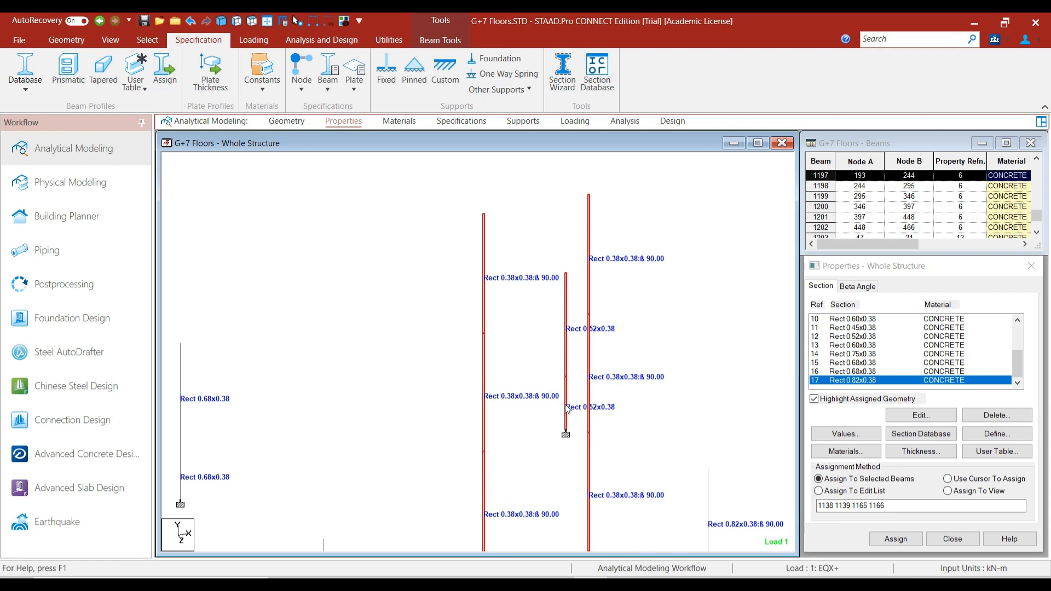
scroll(547, 349, down, 3)
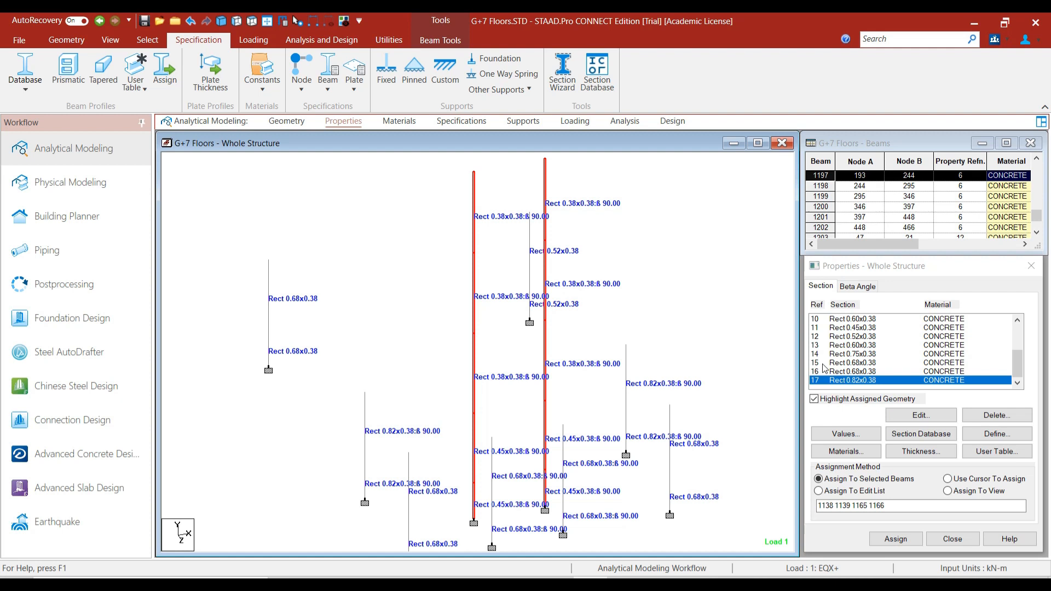
- Define a 0.525 m by 0.375 m rectangular concrete section and assign it to the two selected tall central columns
click(996, 433)
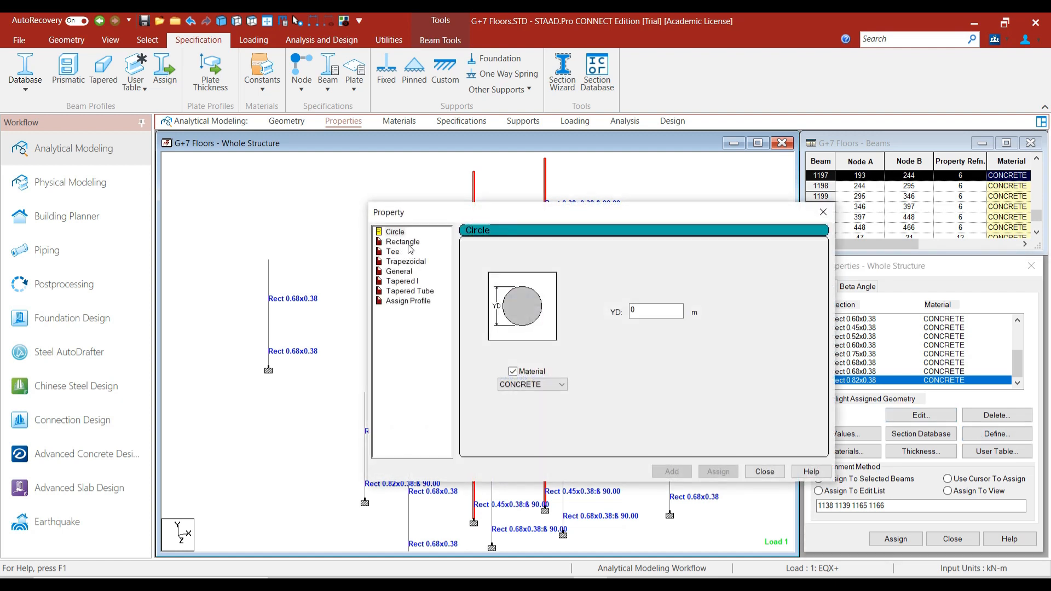
click(405, 242)
click(672, 302)
text(.525)
key(Tab)
text(0)
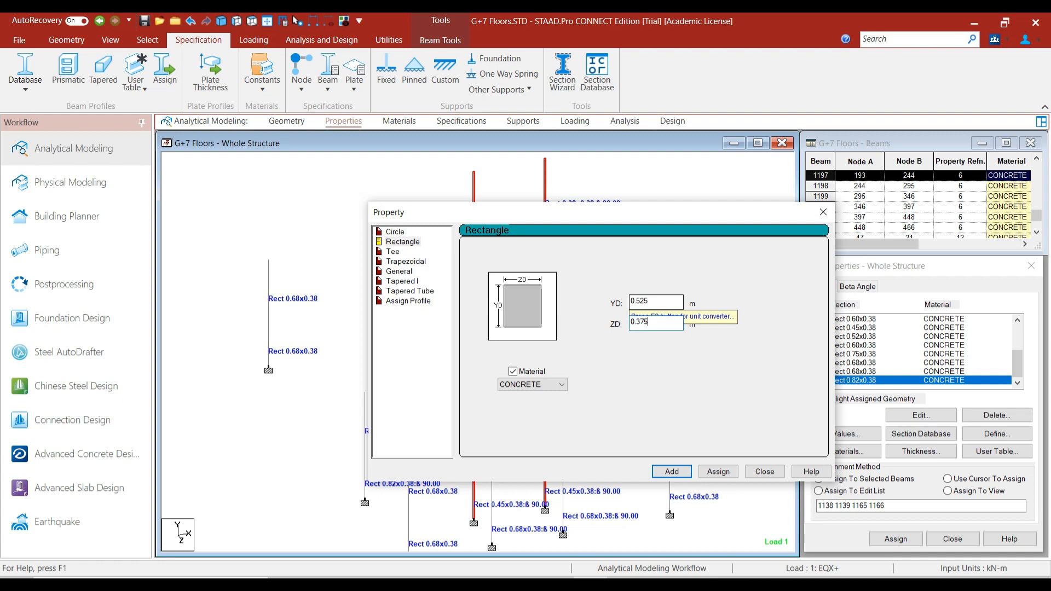
click(727, 472)
click(764, 472)
- Assign a new rectangular concrete section, YD 0.6 m and ZD 0.375 m, to both segments of the short back column, and clear the selection
scroll(539, 350, up, 3)
middle_drag(529, 308, 519, 433)
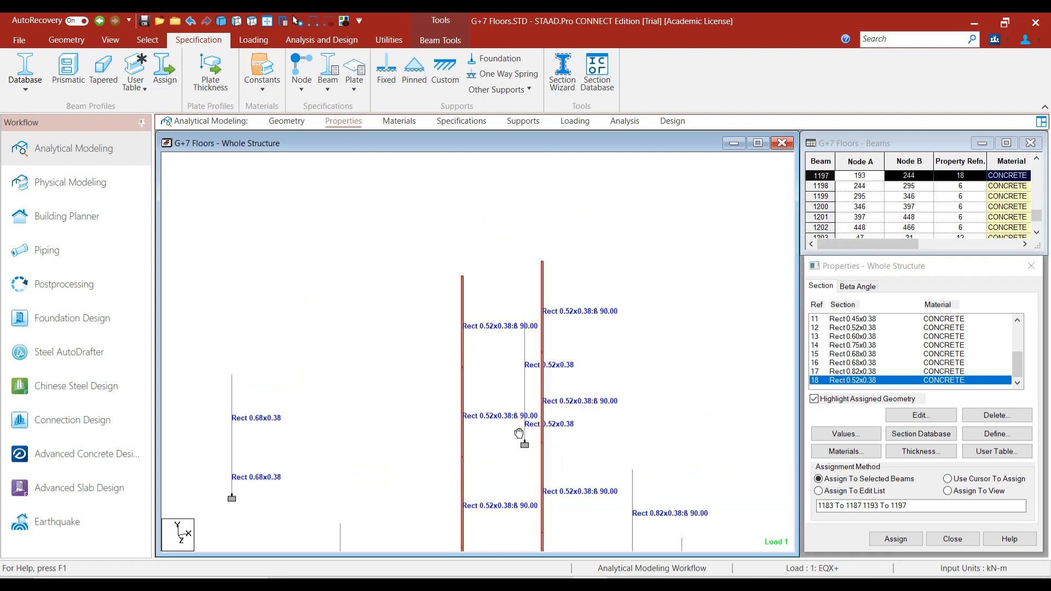
click(524, 426)
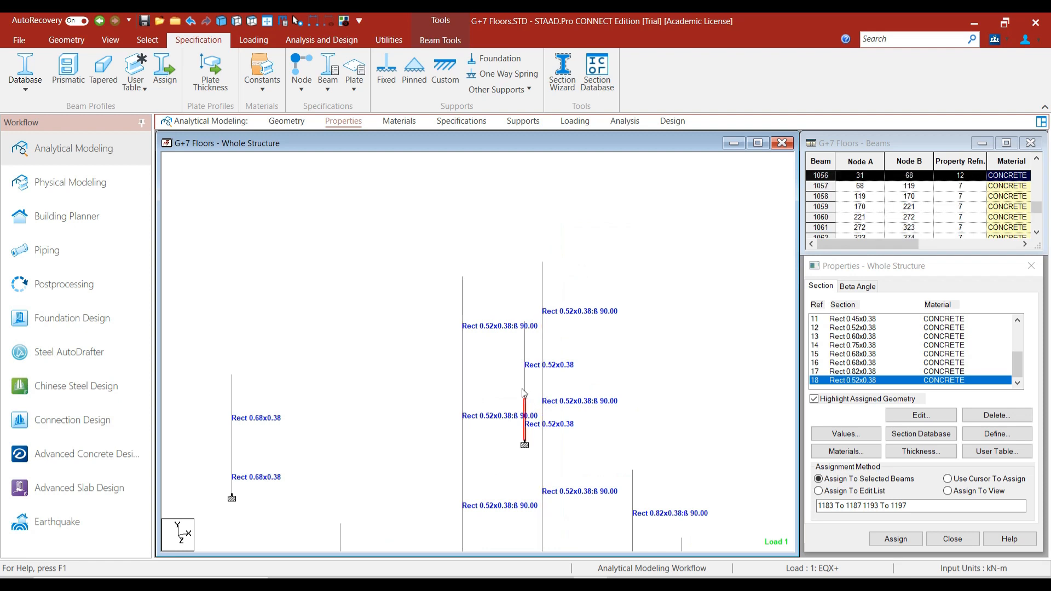
click(980, 435)
click(402, 241)
click(666, 302)
text(.6)
key(Tab)
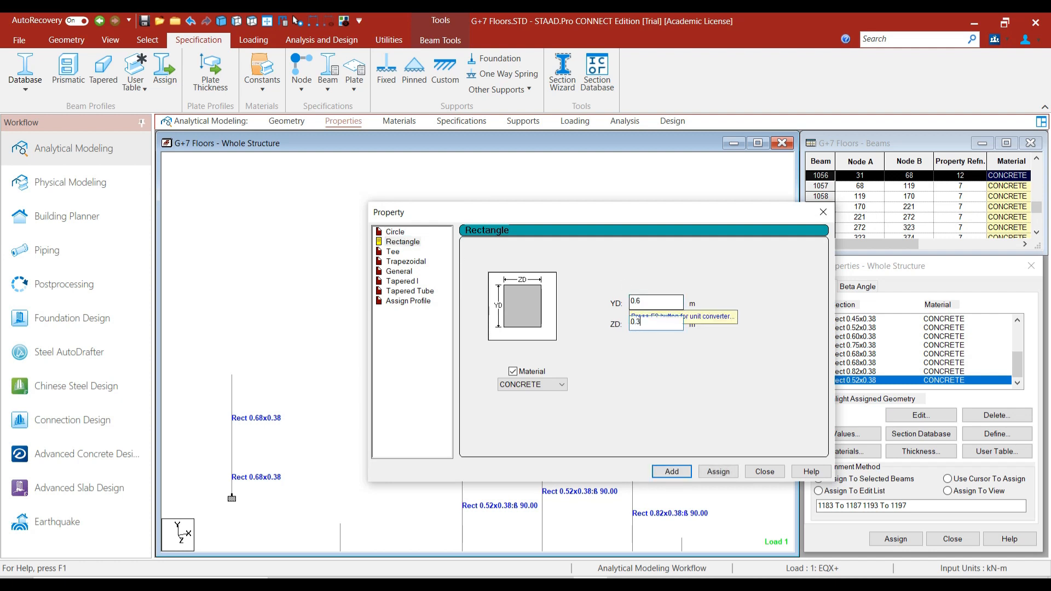
text(0.375)
click(720, 474)
click(769, 470)
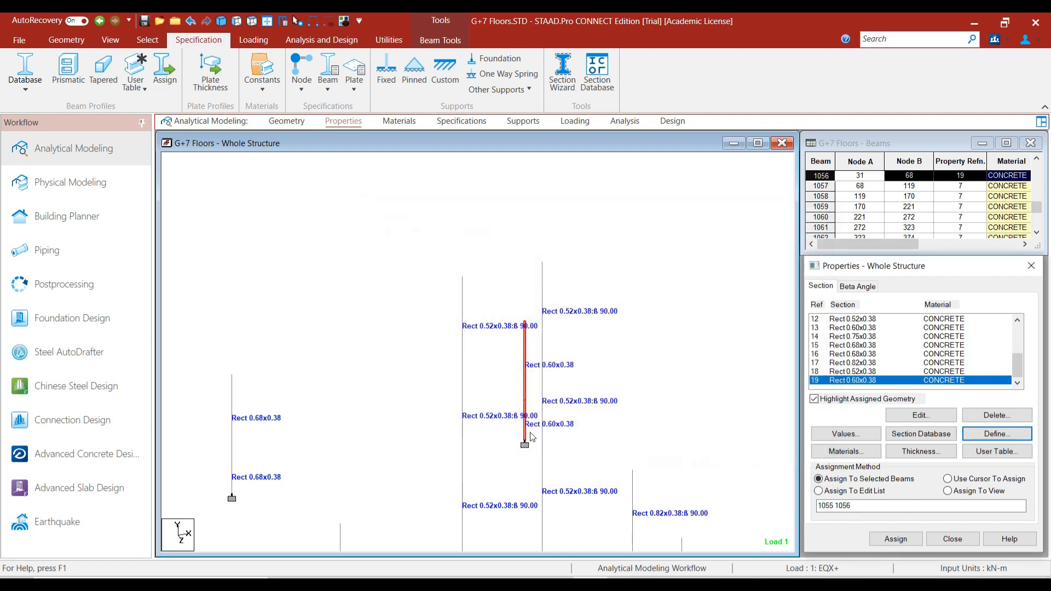
click(348, 310)
- Restore the whole structure, select all beams parallel to the Y axis, and isolate them in the view
scroll(328, 296, down, 2)
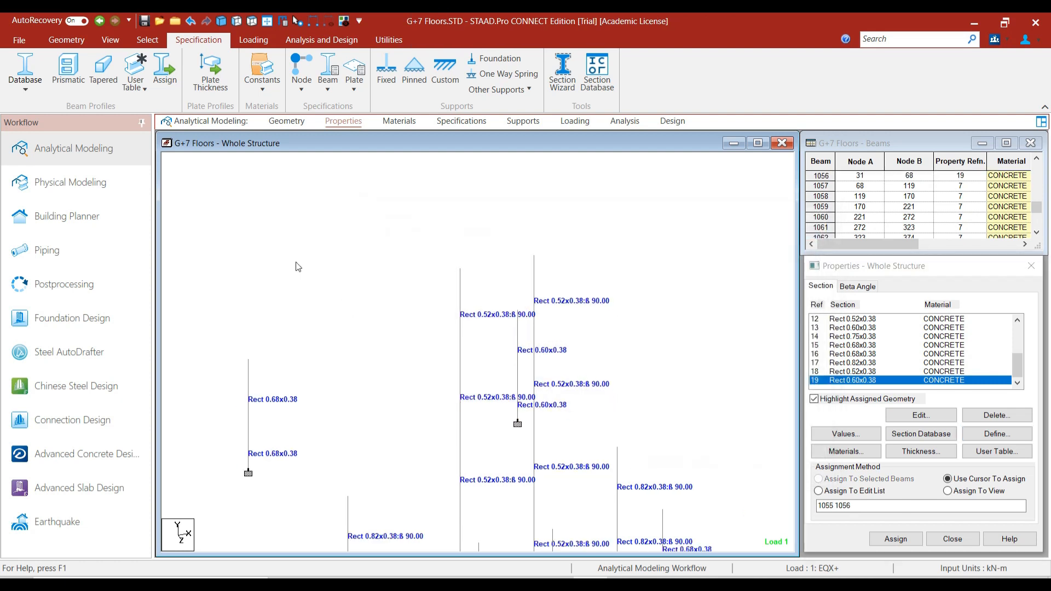
click(262, 26)
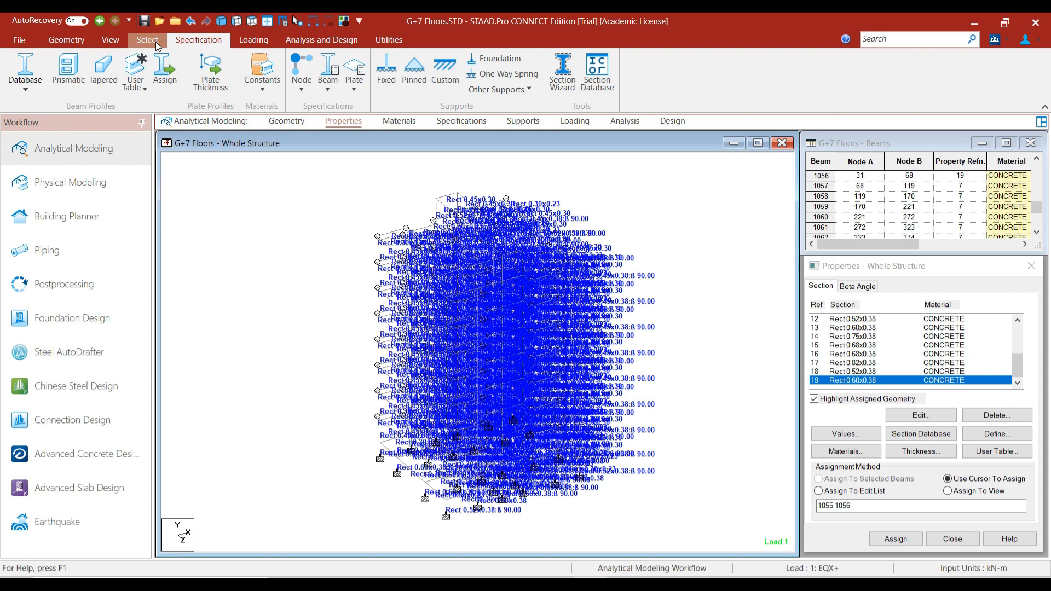
click(156, 41)
click(533, 55)
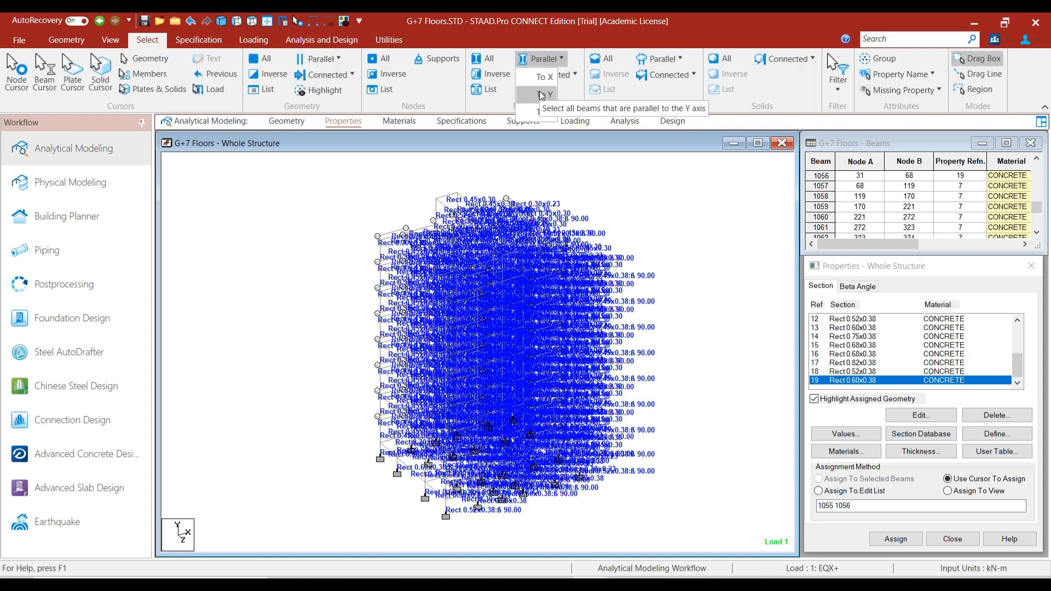
click(535, 92)
click(348, 22)
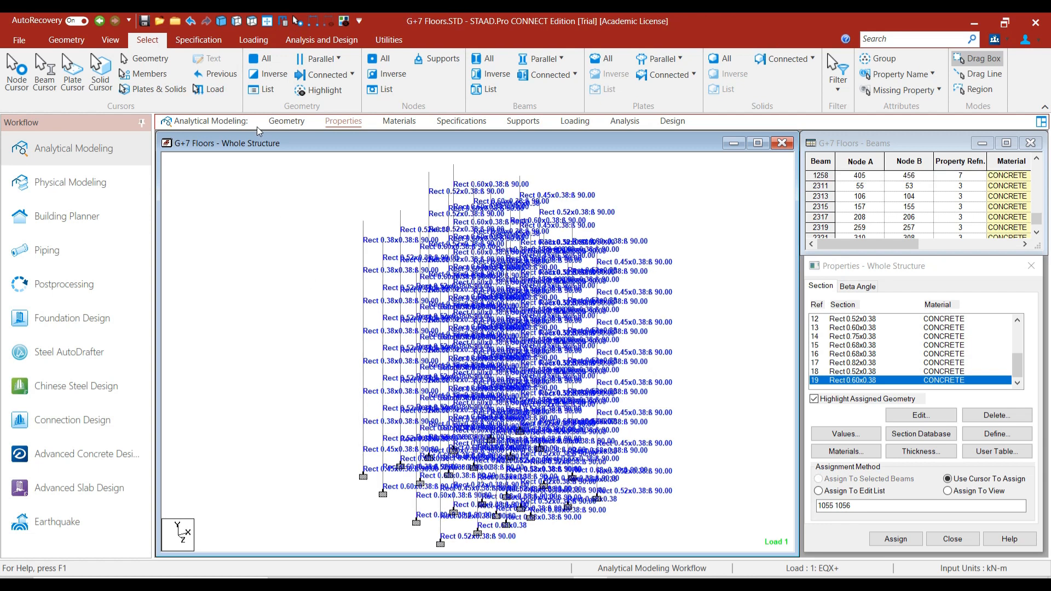
- Run the analysis on the saved model and open its output file
click(316, 40)
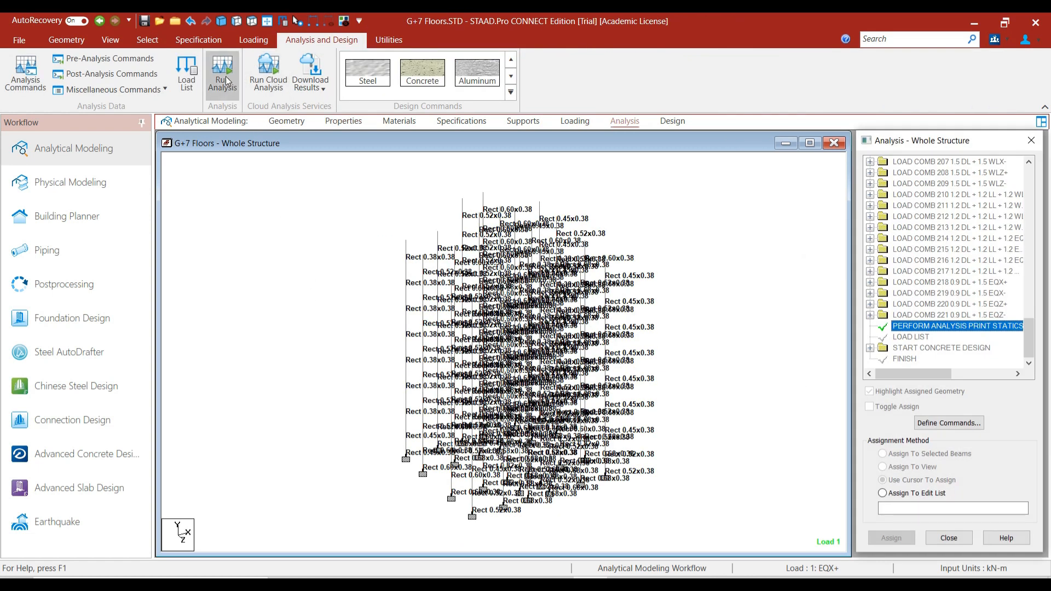
click(222, 74)
click(516, 374)
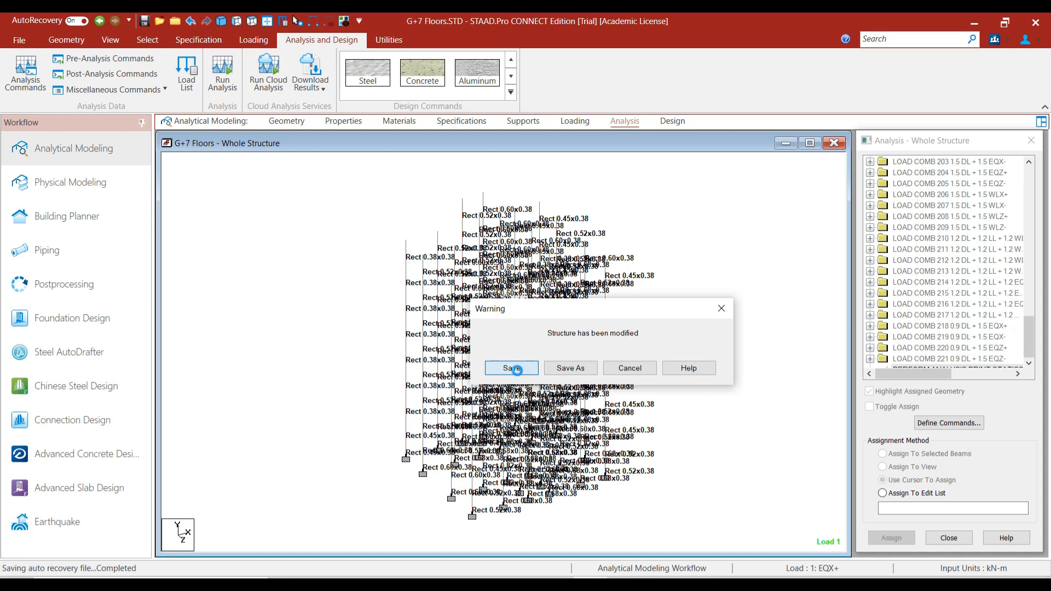
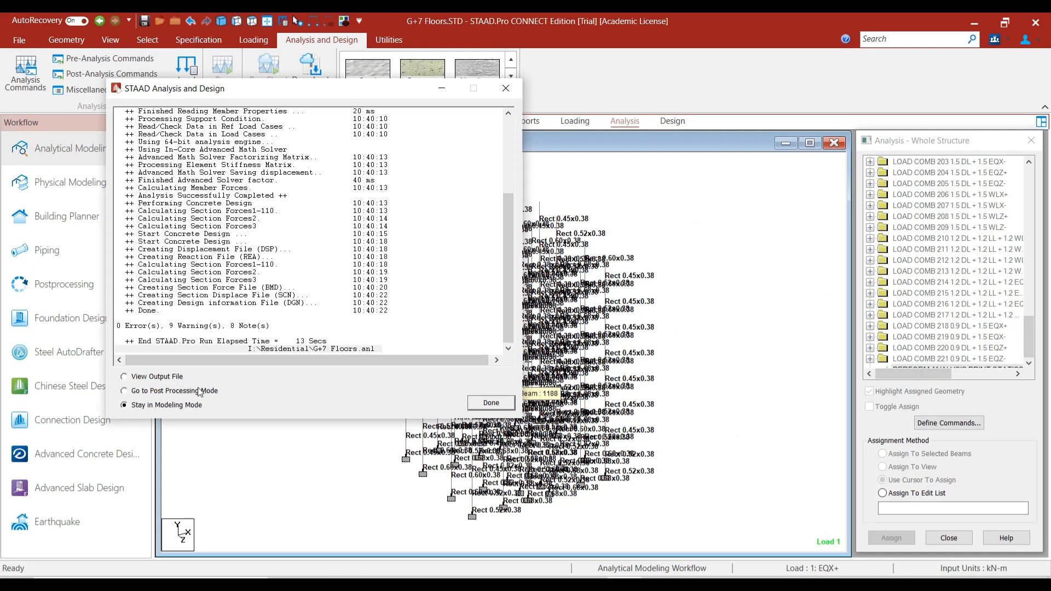
click(177, 379)
click(495, 403)
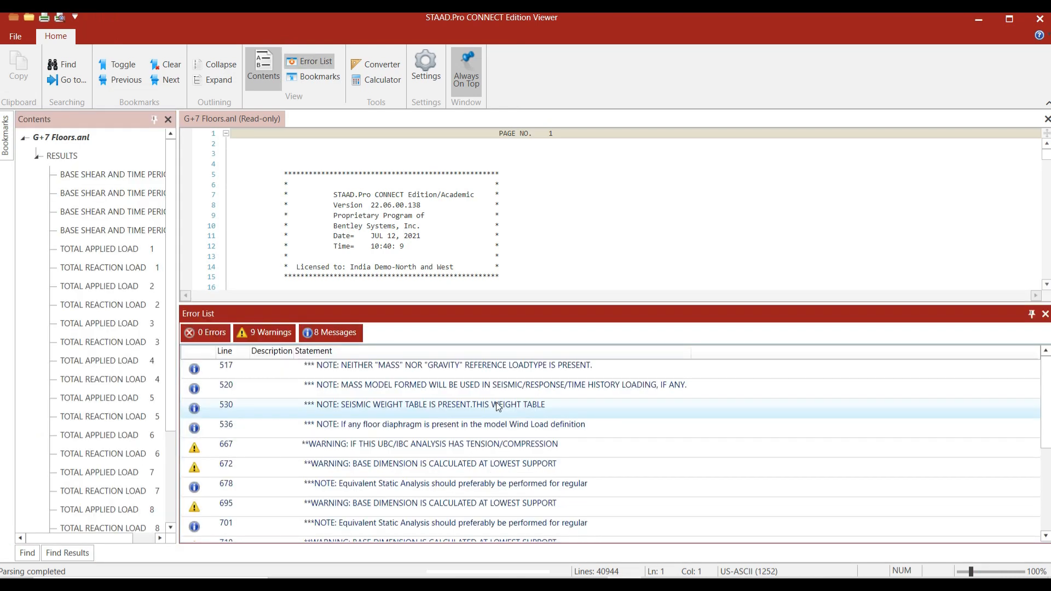
- Examine each reinforcement warning in the output file for its column number and cross section, and close the viewer
scroll(496, 405, down, 3)
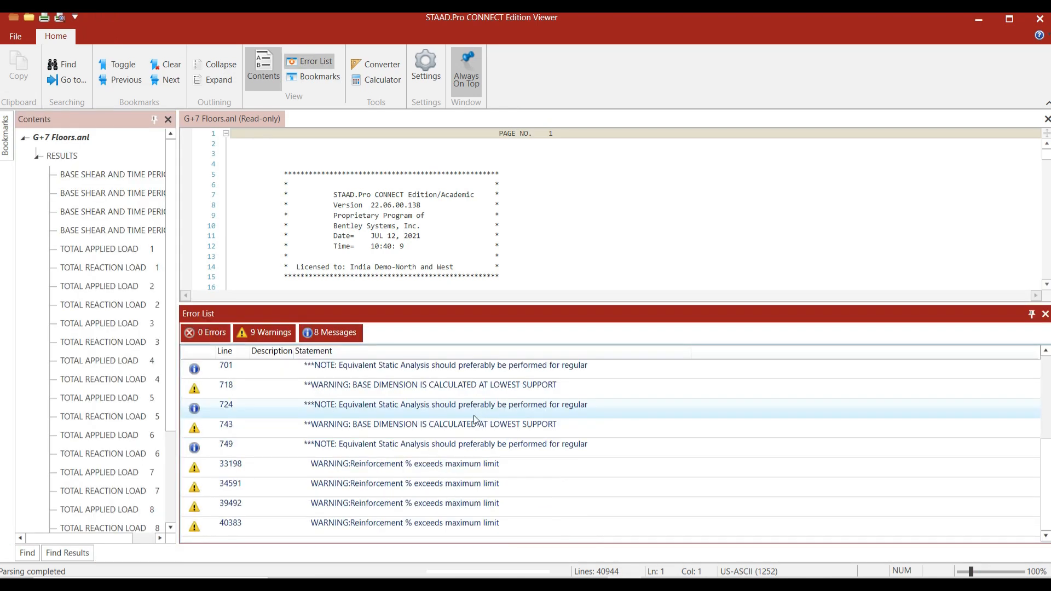
double_click(411, 472)
scroll(375, 256, up, 1)
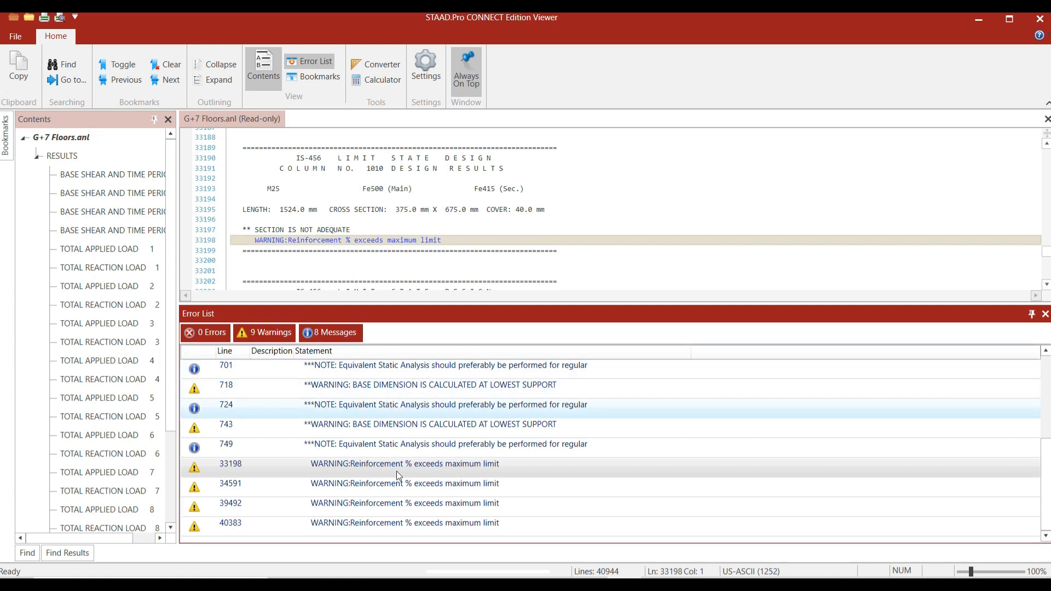
double_click(405, 483)
scroll(383, 280, up, 2)
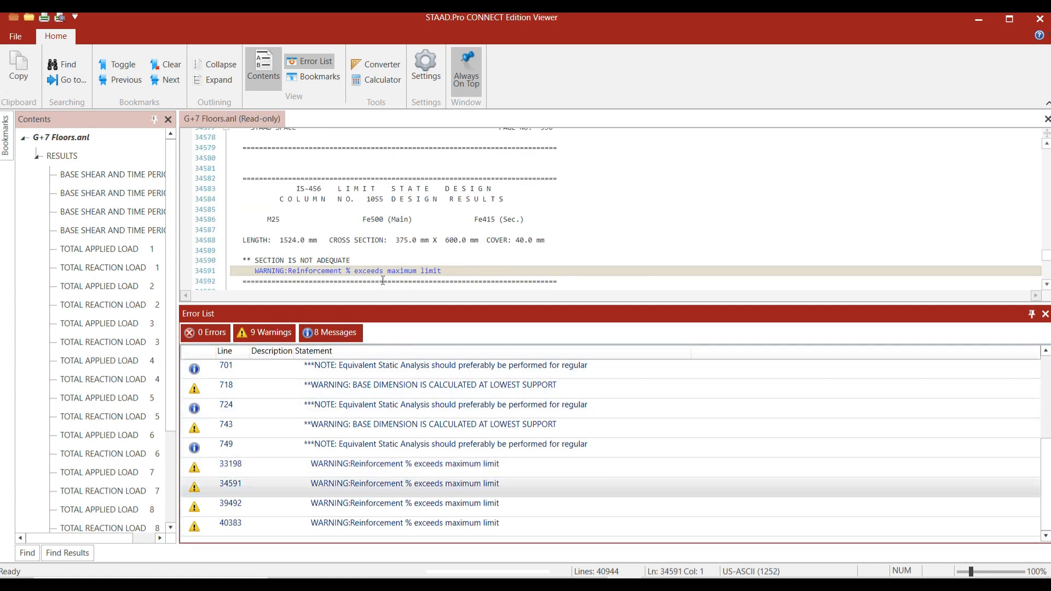
double_click(404, 503)
scroll(405, 217, up, 2)
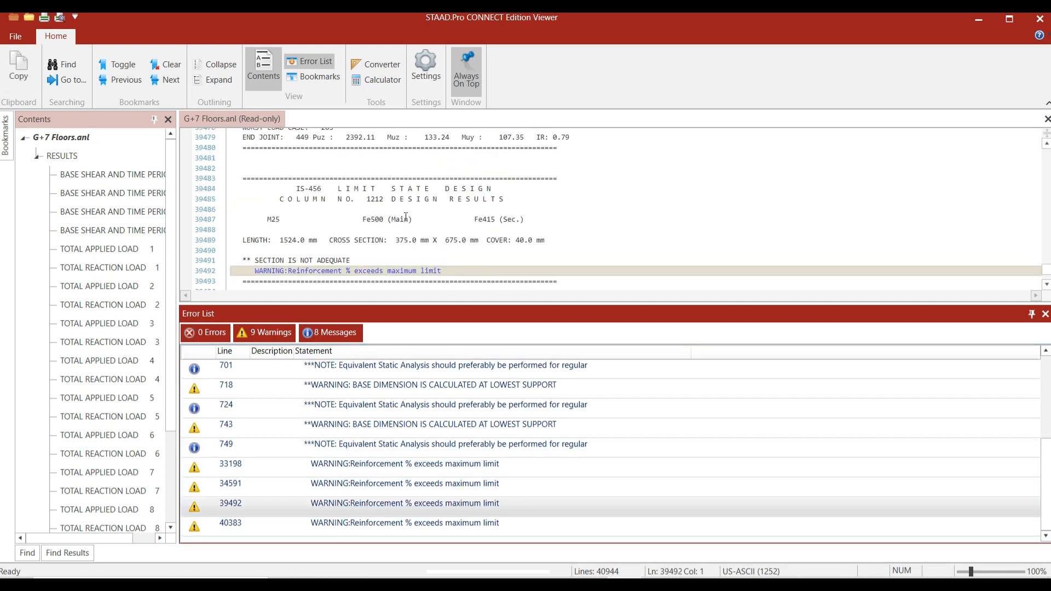
double_click(413, 523)
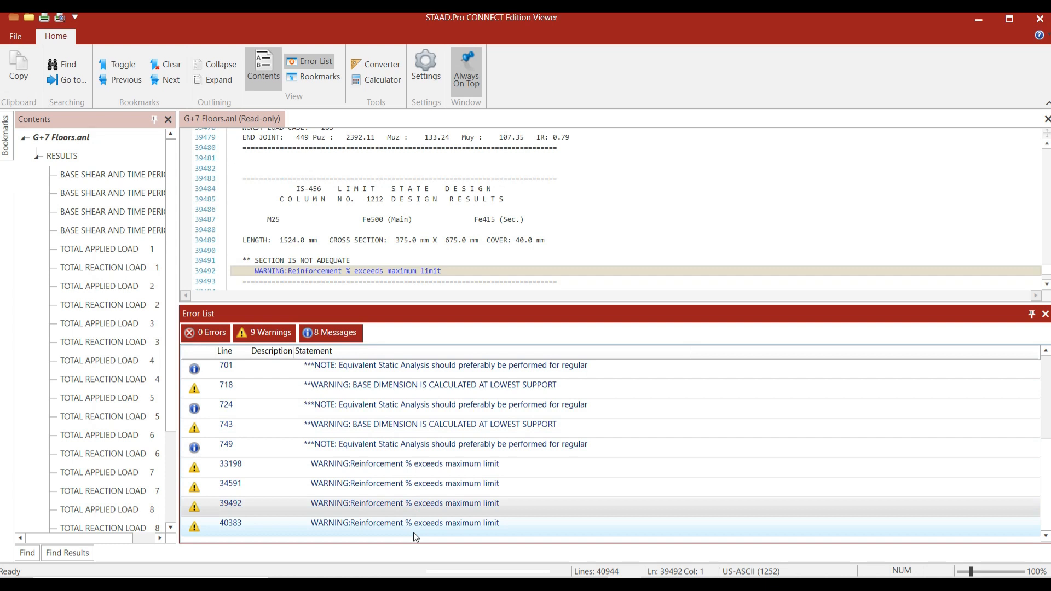
scroll(429, 263, up, 1)
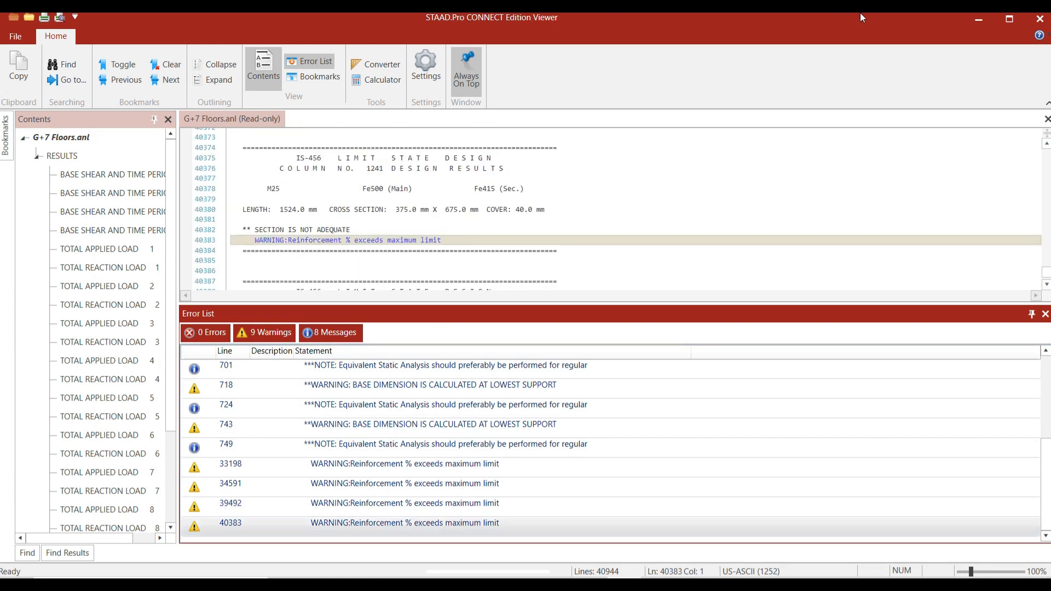
click(1039, 18)
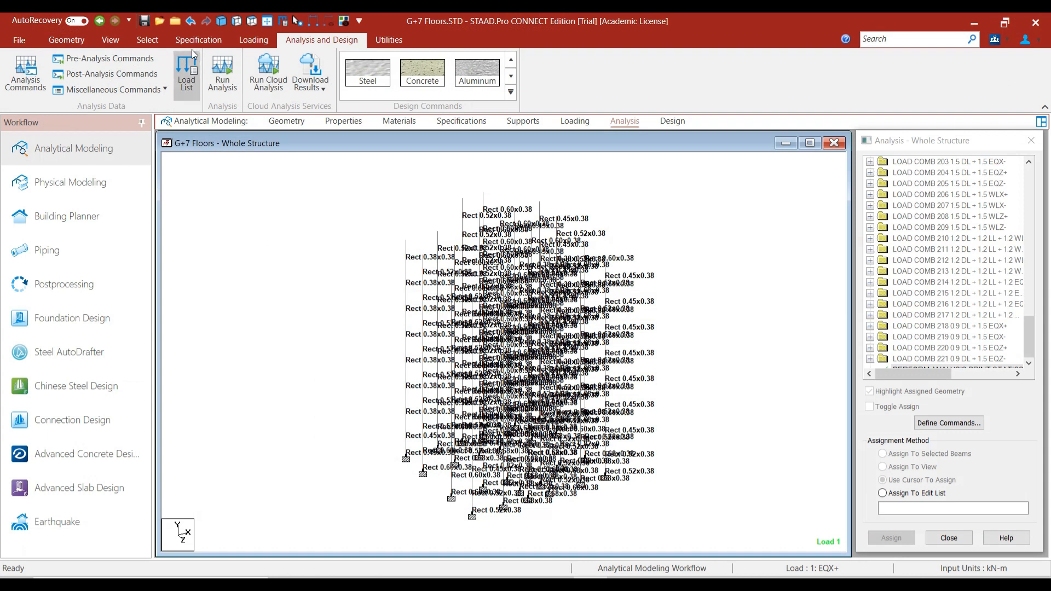
- Select beams 1010, 1055, 1212 and 1241 using a typed beam list
click(147, 40)
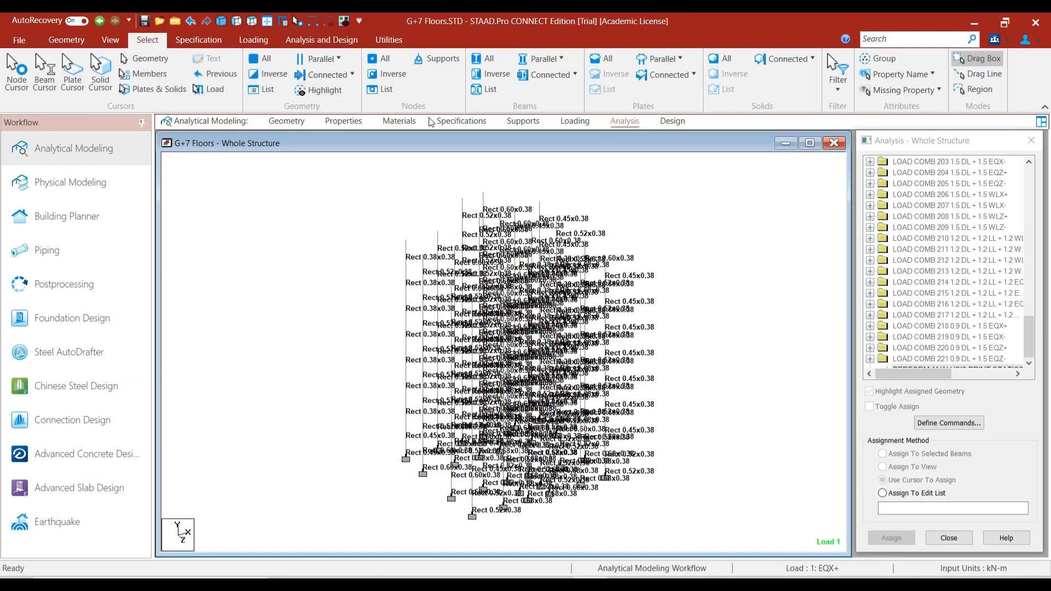
click(483, 91)
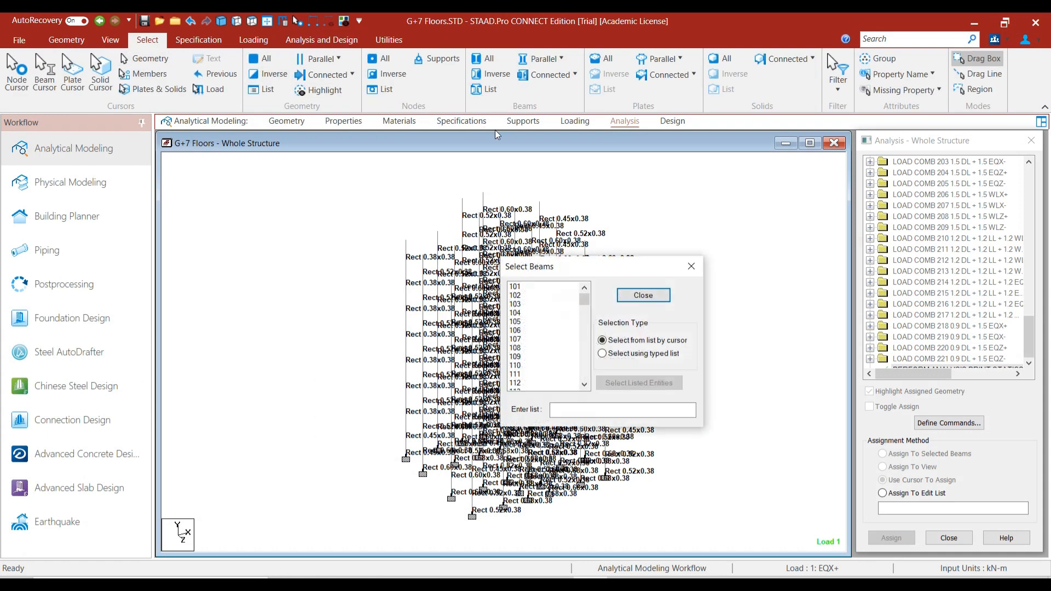
click(586, 411)
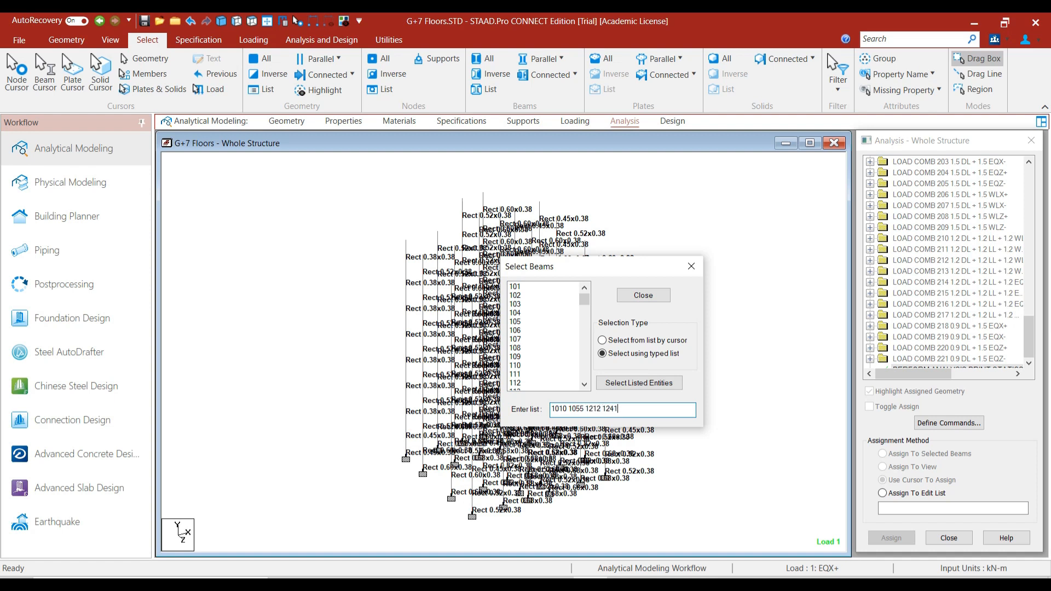
click(644, 386)
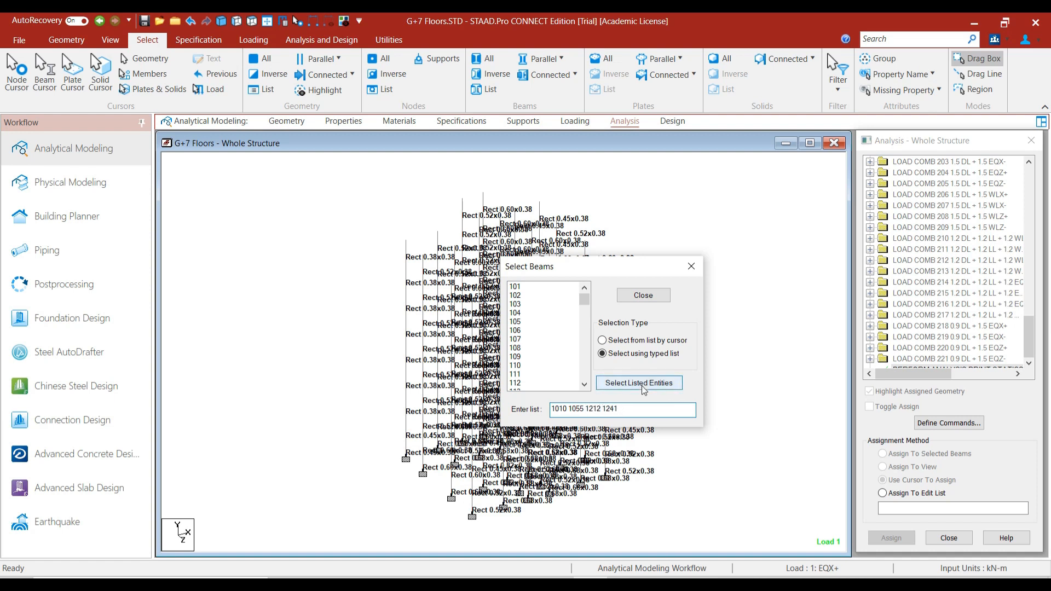
click(663, 295)
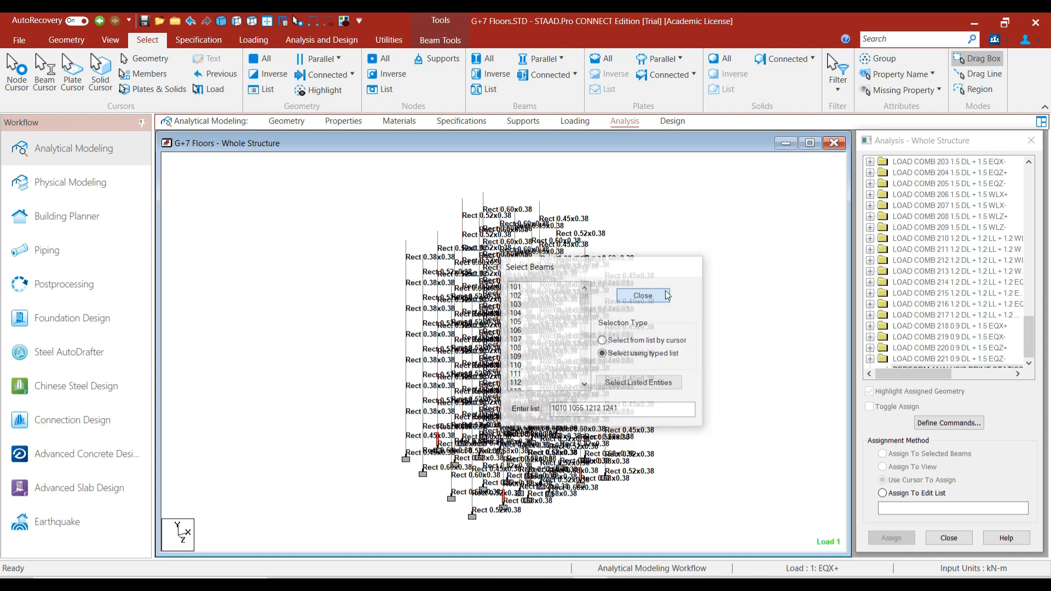
- Turn off the section property labels in the whole-structure view
right_click(343, 293)
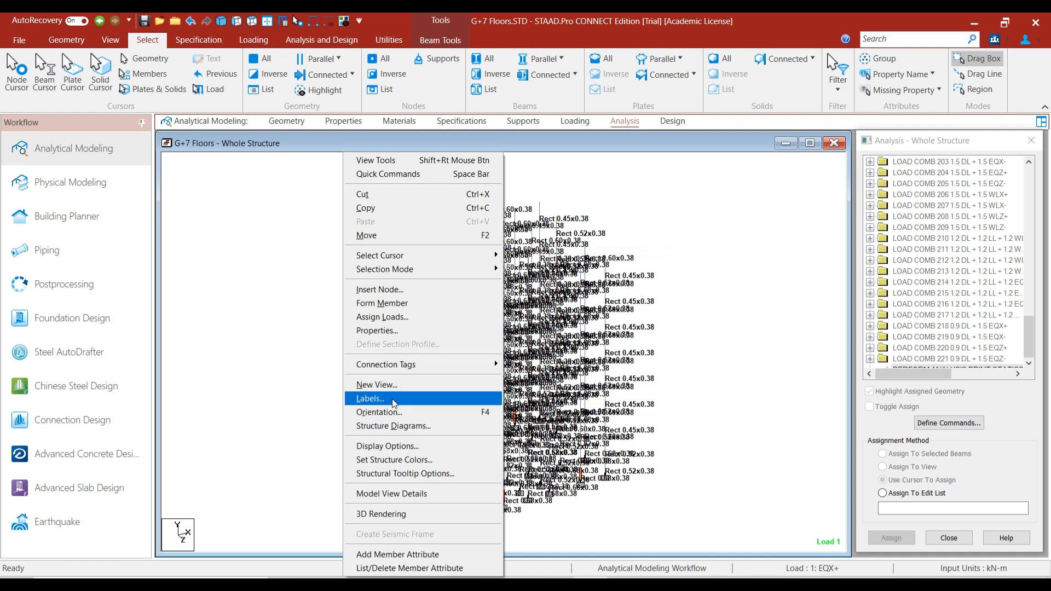
click(392, 403)
click(588, 176)
click(483, 484)
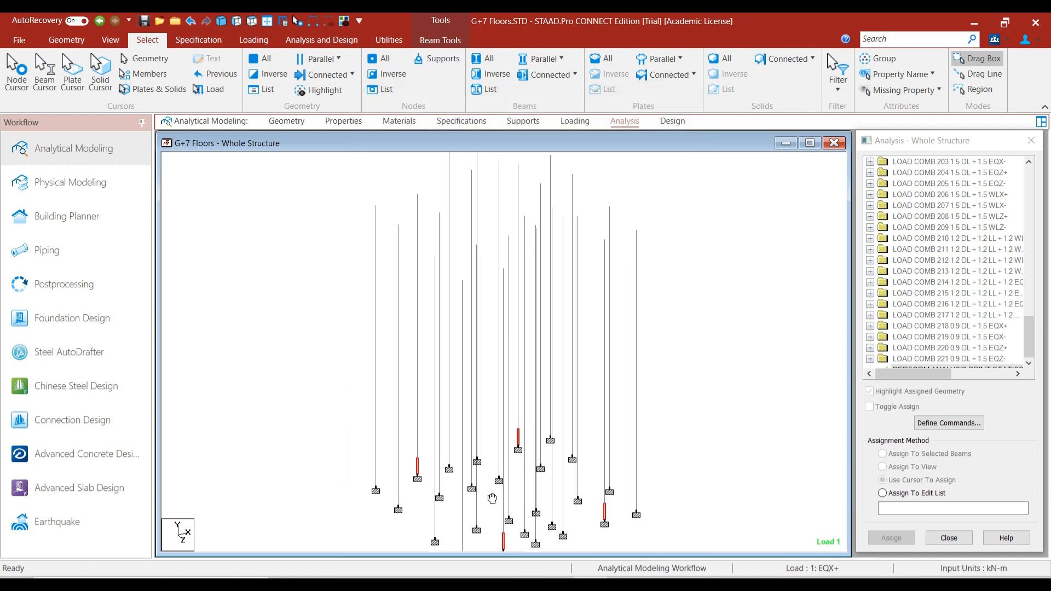
- Add the segment directly above each of the four selected base segments to the selection
middle_drag(492, 497, 477, 410)
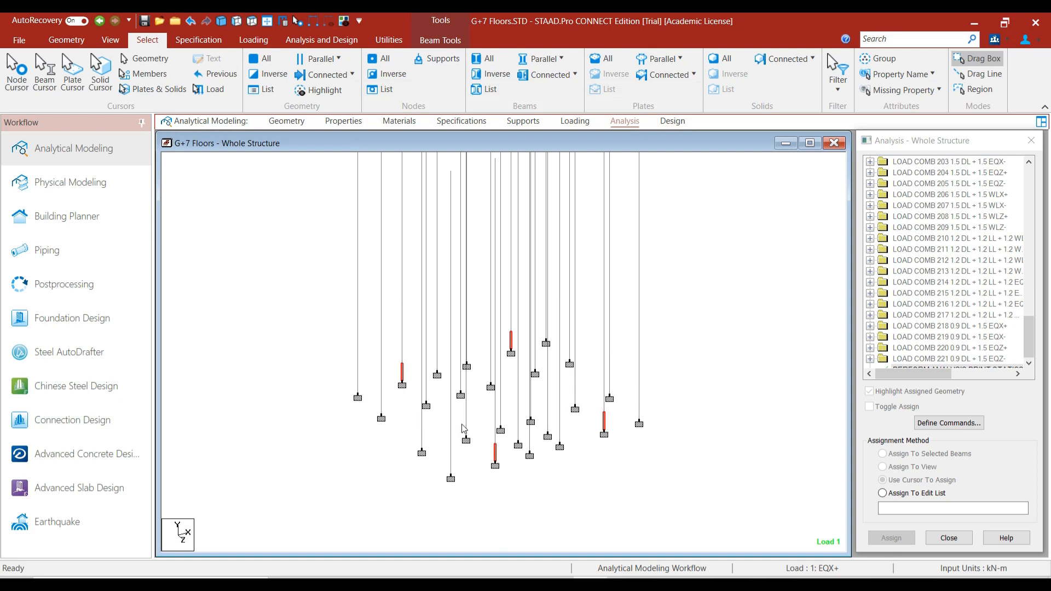
scroll(463, 429, up, 2)
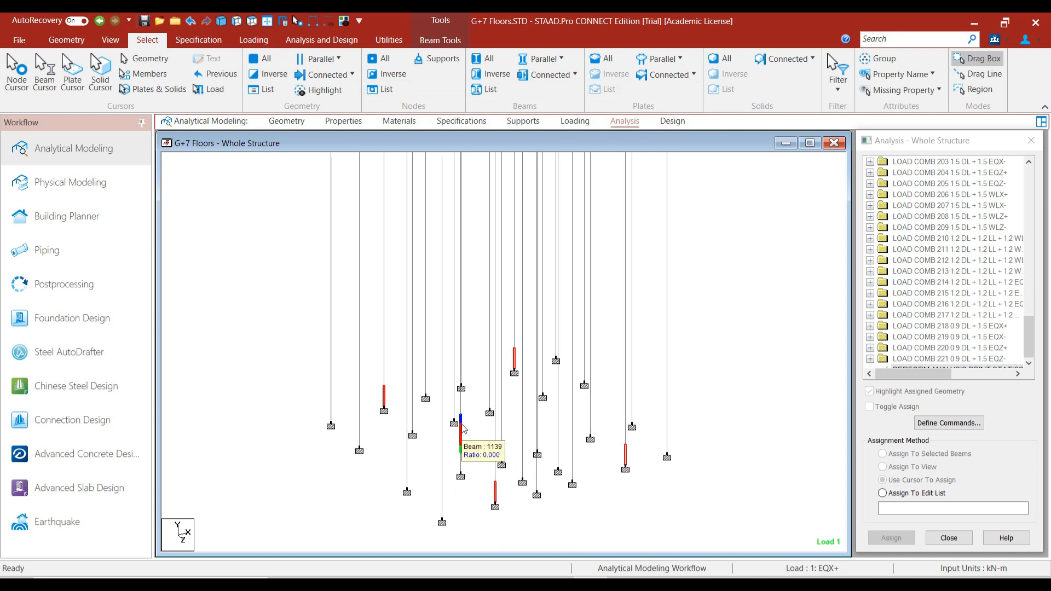
click(384, 378)
click(514, 343)
click(625, 435)
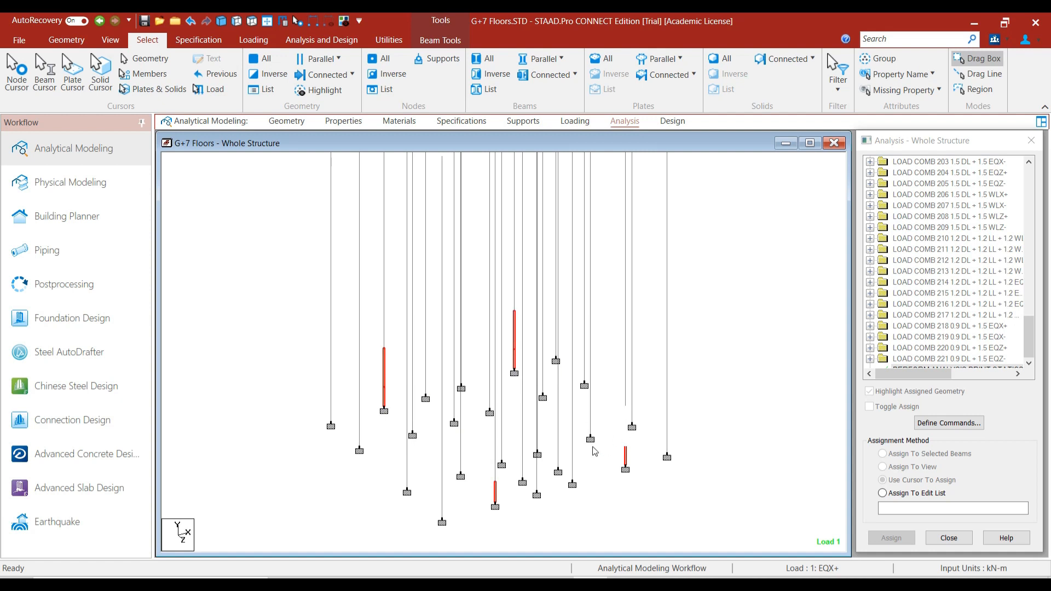
click(495, 474)
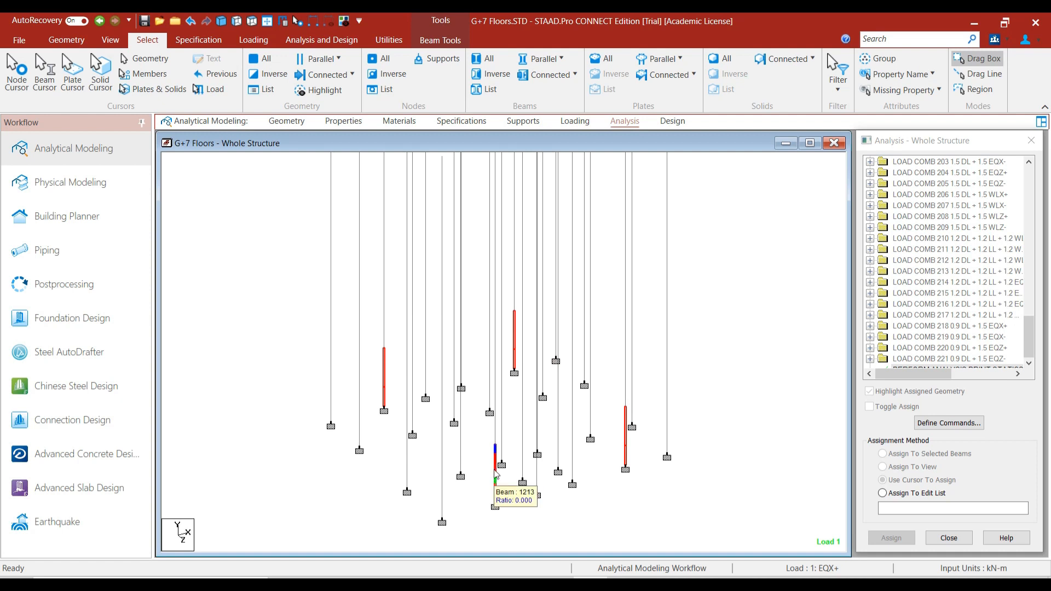
- Isolate the four selected two-segment columns, clear the selection, and bring up their section property assignments
scroll(399, 286, down, 1)
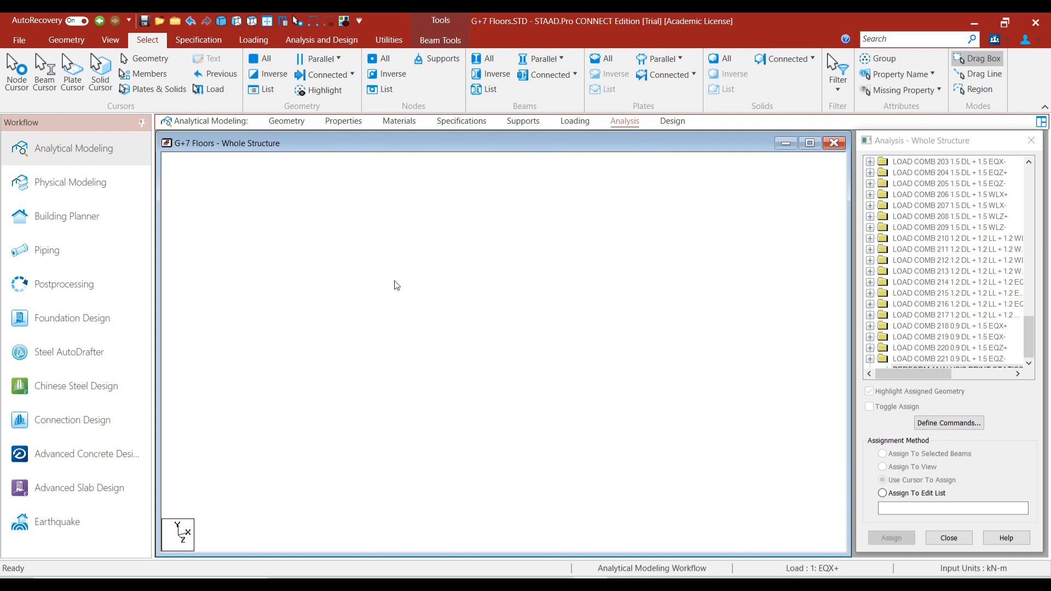
click(344, 22)
click(346, 300)
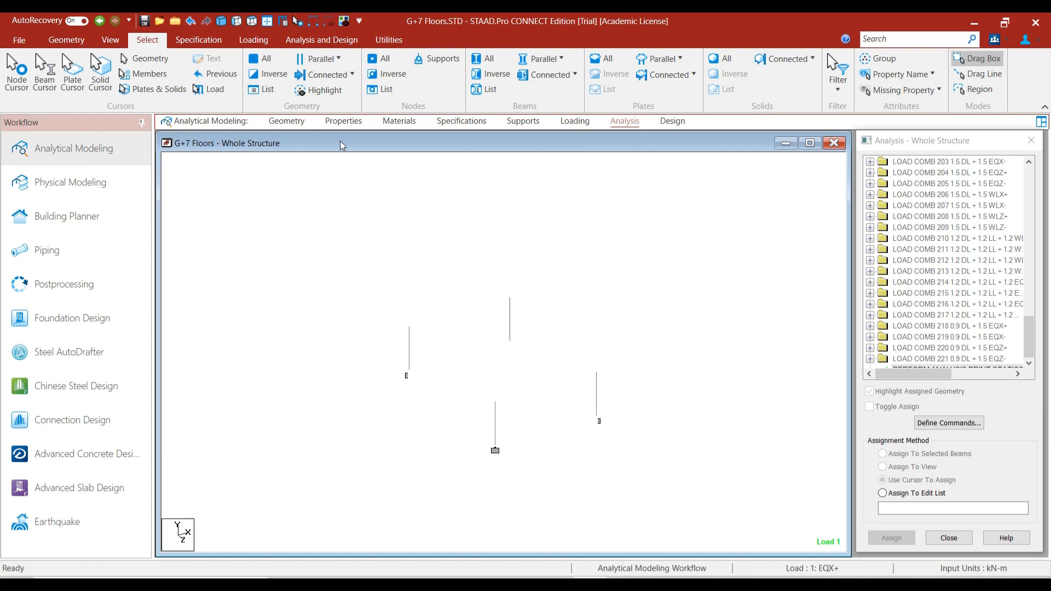
click(346, 123)
scroll(401, 482, up, 5)
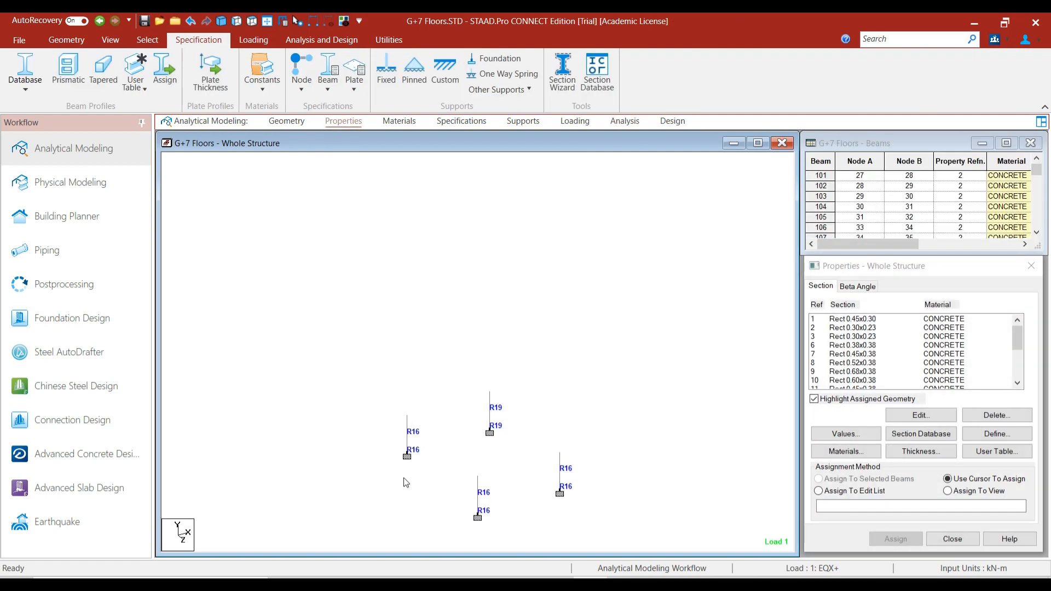
- Define a 0.750 × 0.375 m concrete rectangle and assign it to the isolated columns using section reference 16
middle_drag(437, 513, 440, 451)
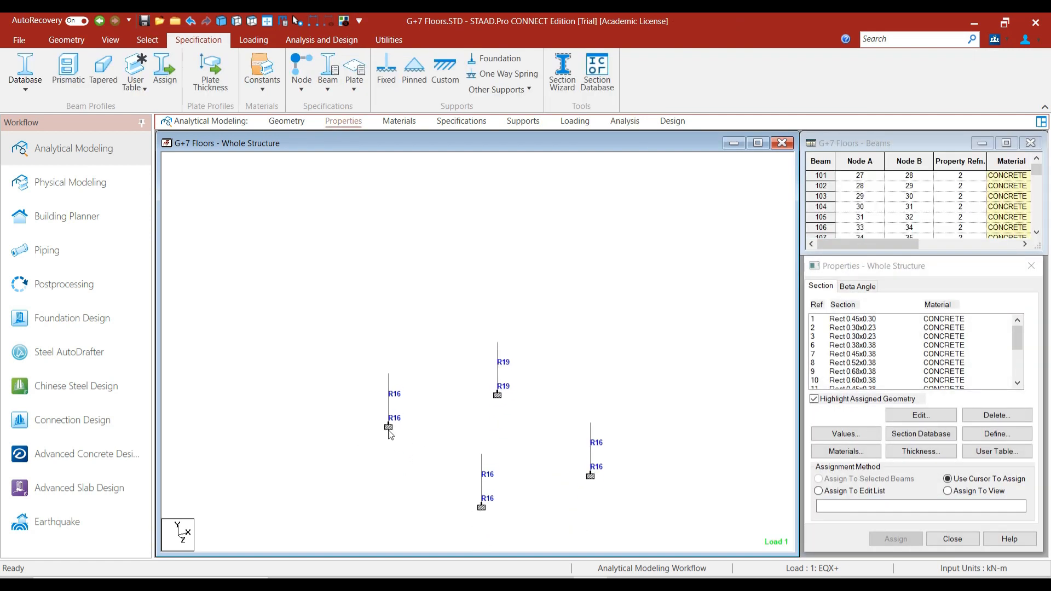
scroll(836, 372, down, 4)
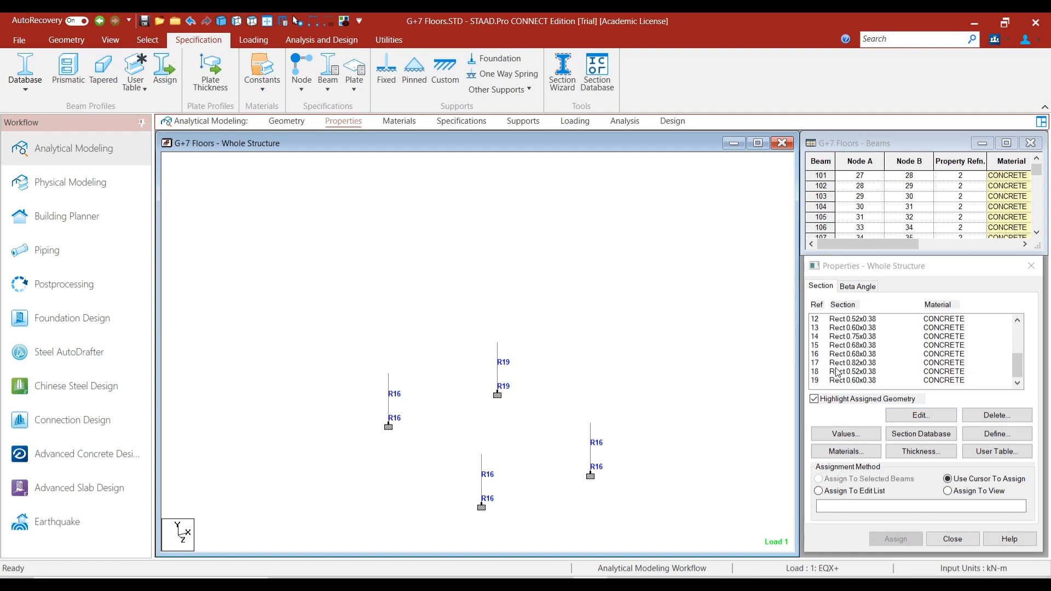
click(837, 355)
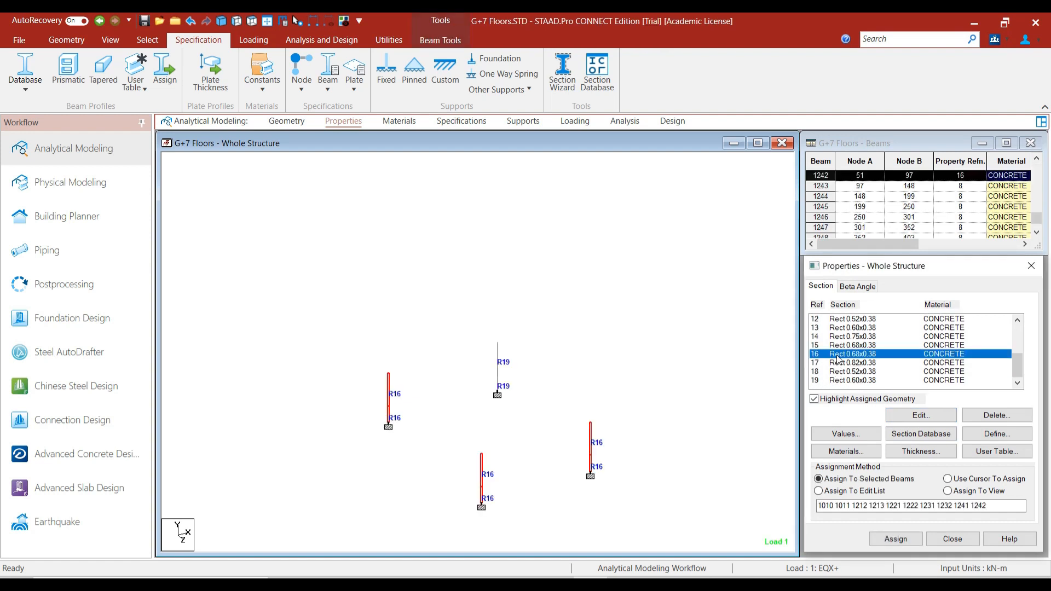
click(985, 434)
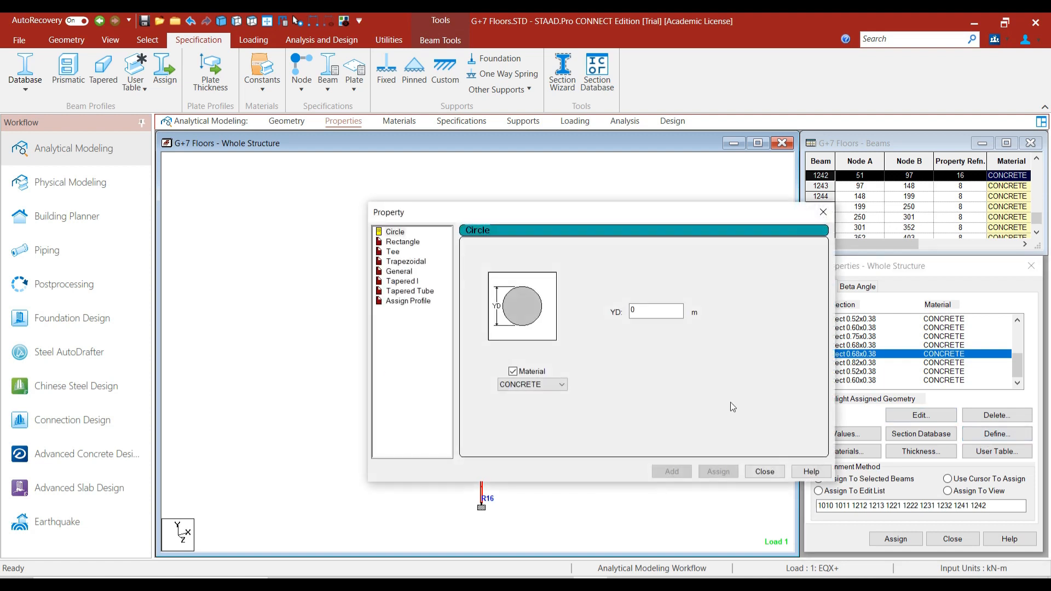
click(403, 242)
click(655, 300)
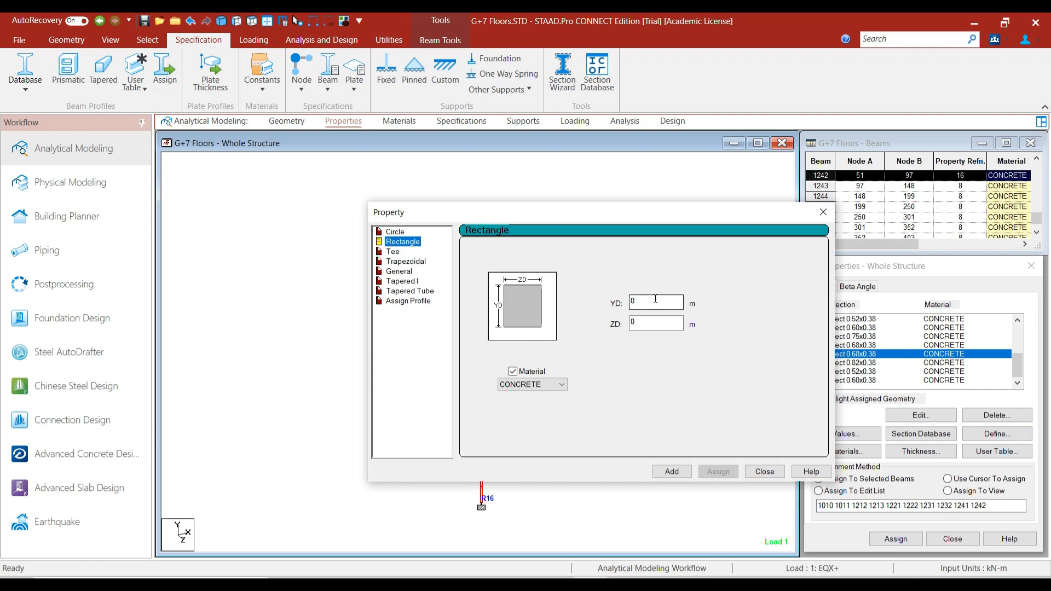
text(.750)
key(Tab)
text(0.)
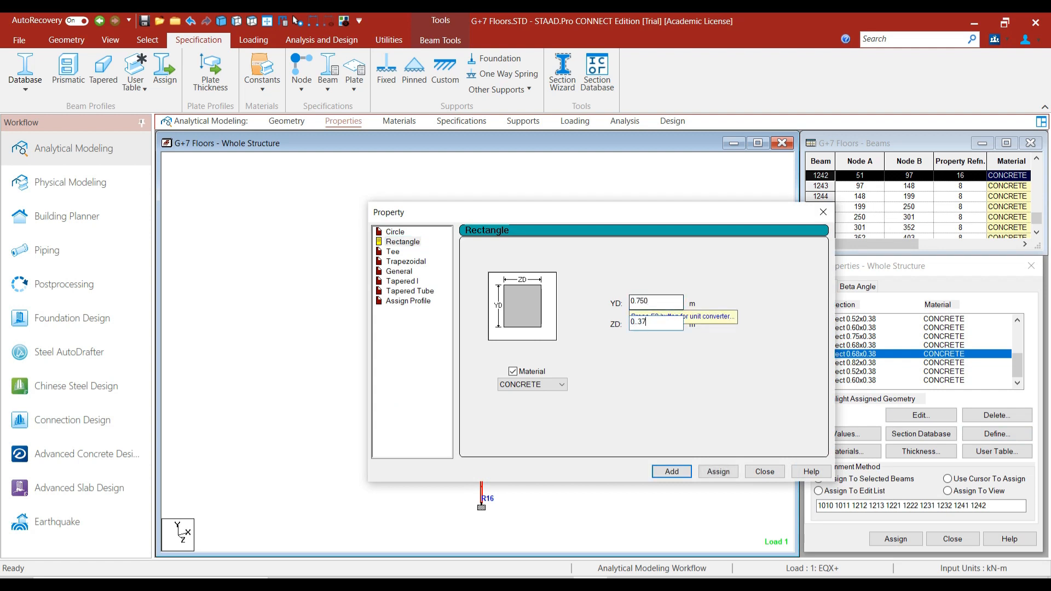
key(BackSpace)
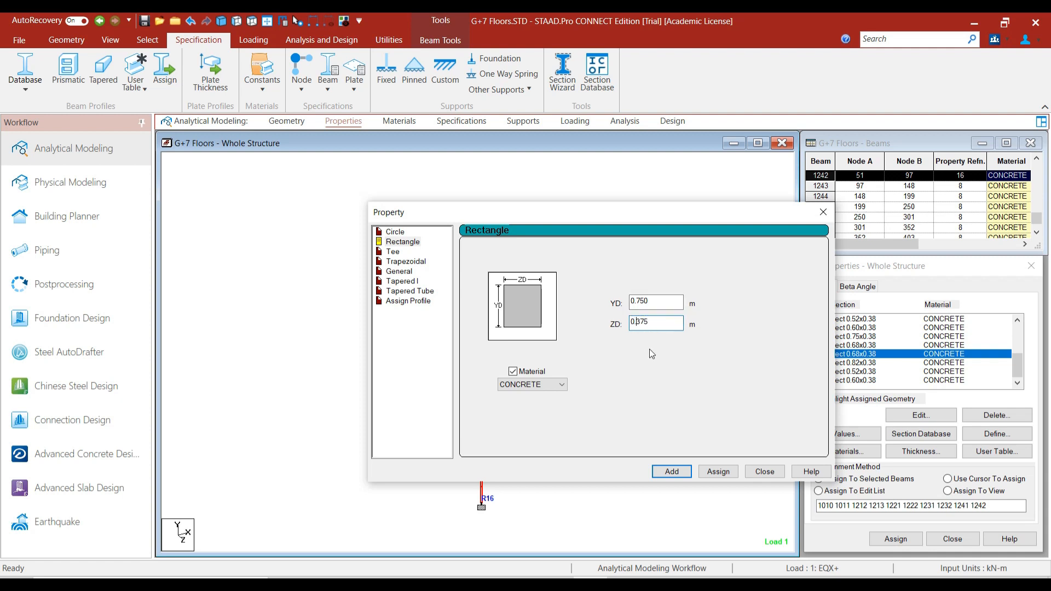
click(706, 471)
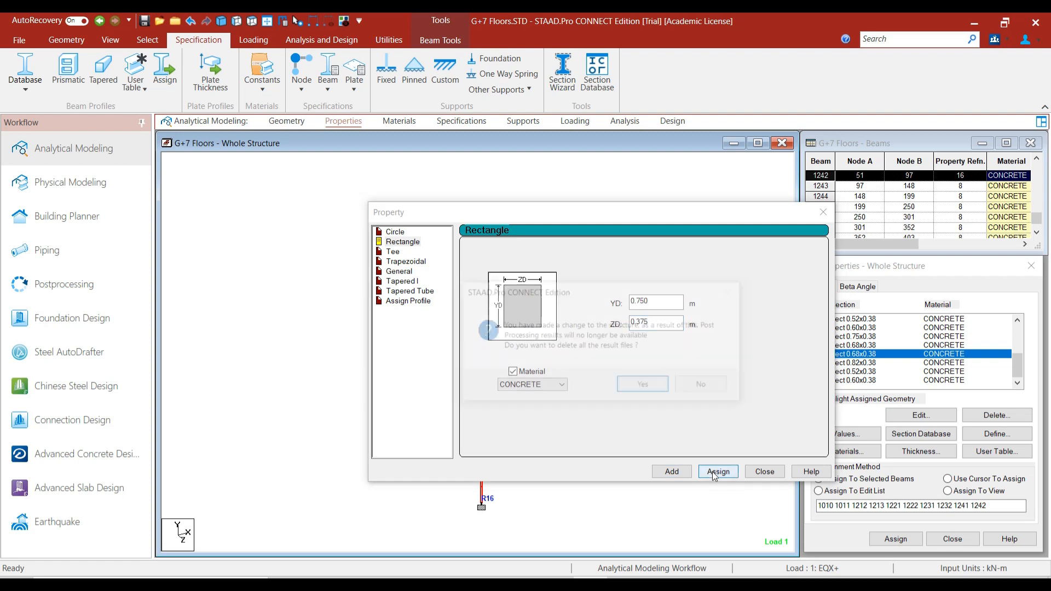
click(765, 471)
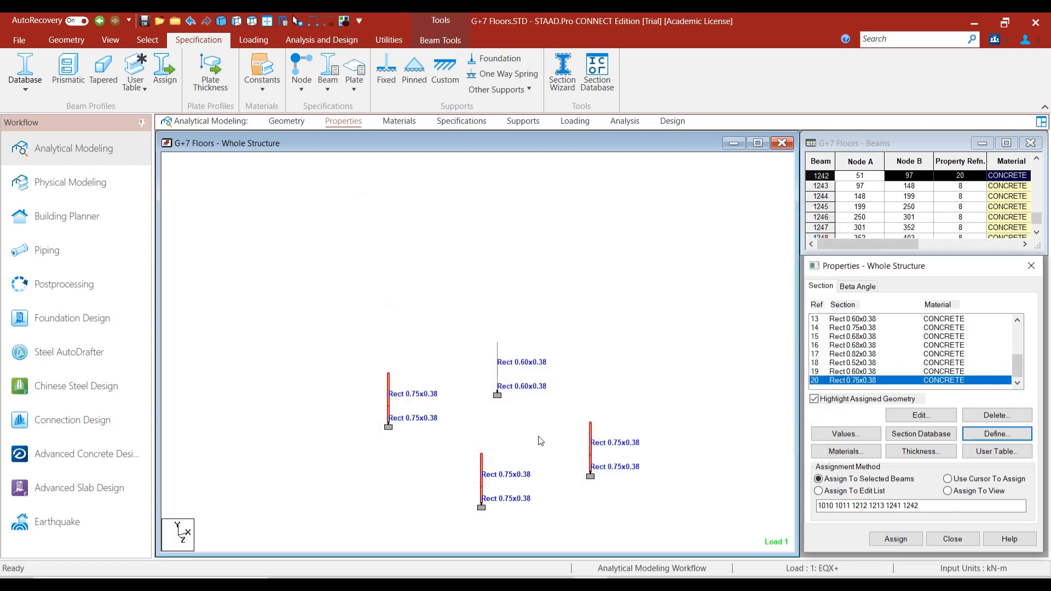
- Select the remaining Rect 0.60x0.38 column and assign it a new concrete rectangle with YD 0.675 m and ZD 0.38 m
click(524, 419)
drag(483, 327, 518, 418)
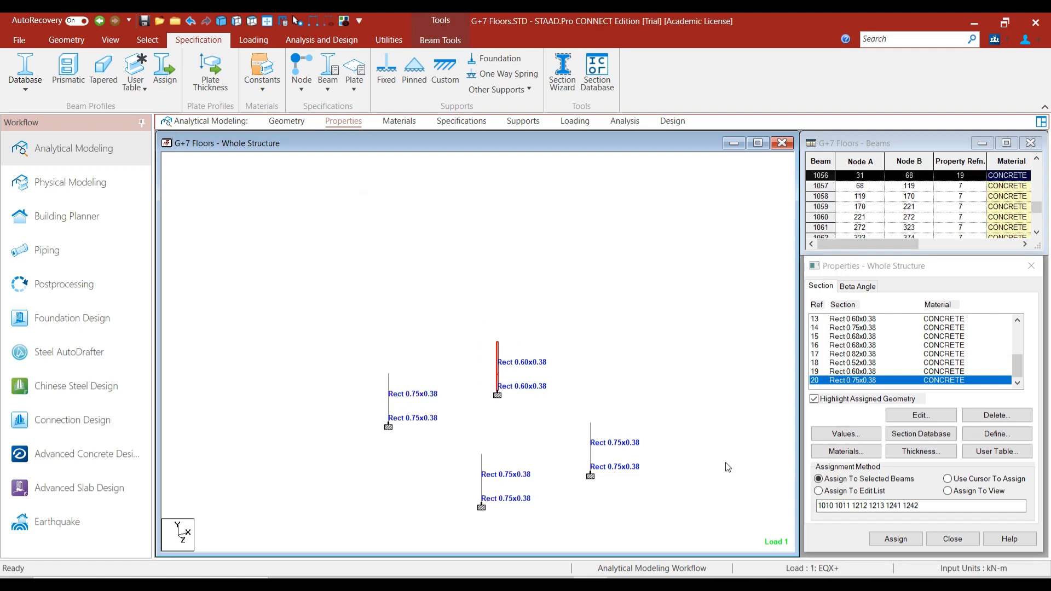
click(997, 433)
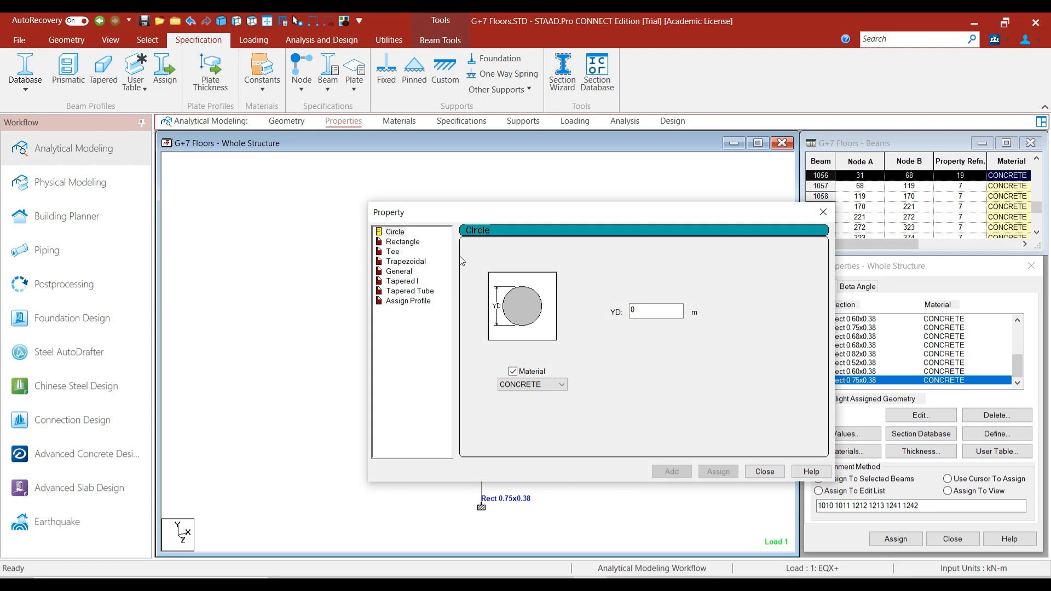
click(404, 242)
click(641, 301)
text(.675)
key(Tab)
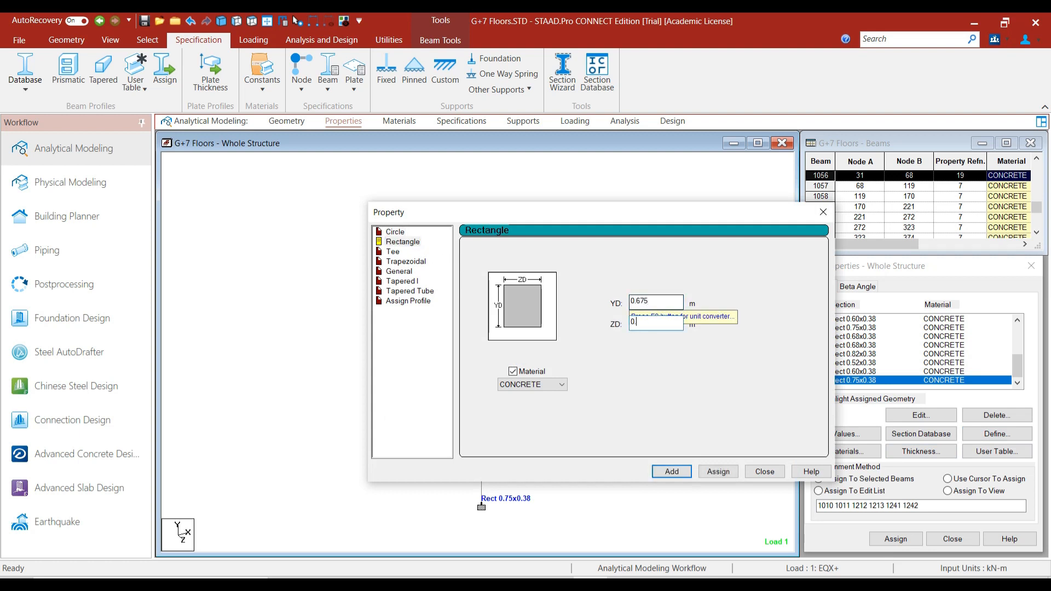
click(718, 471)
click(764, 472)
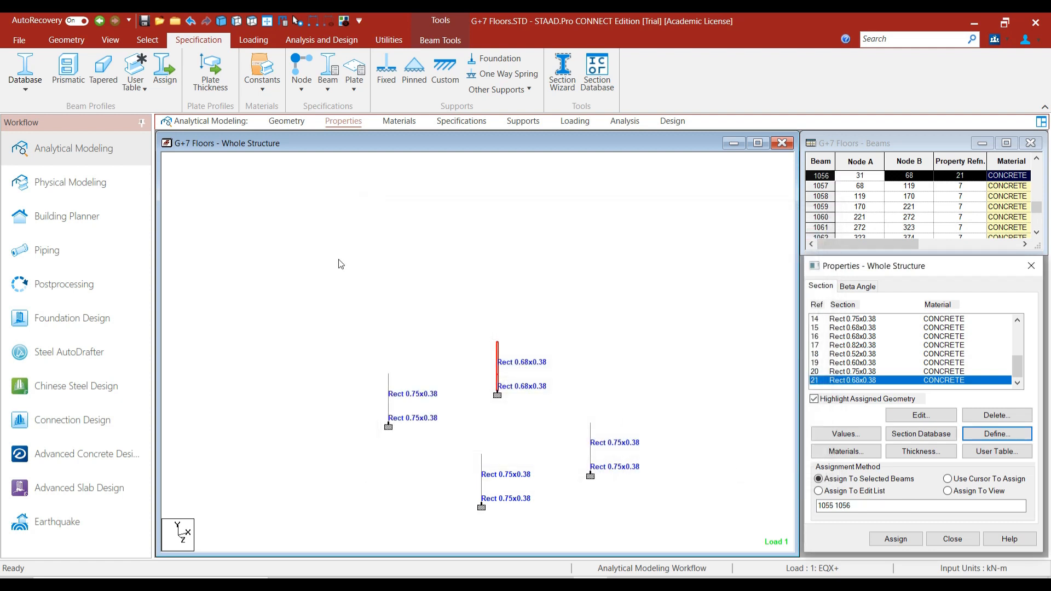
- Restore the whole structure, isolate all vertical members, and clear the selection
click(305, 255)
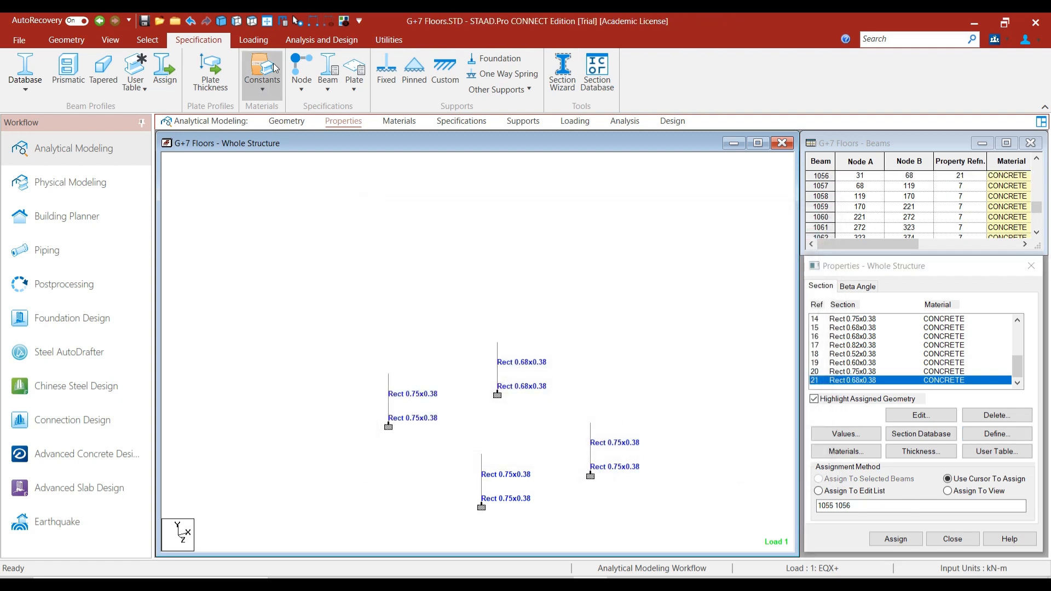
click(268, 24)
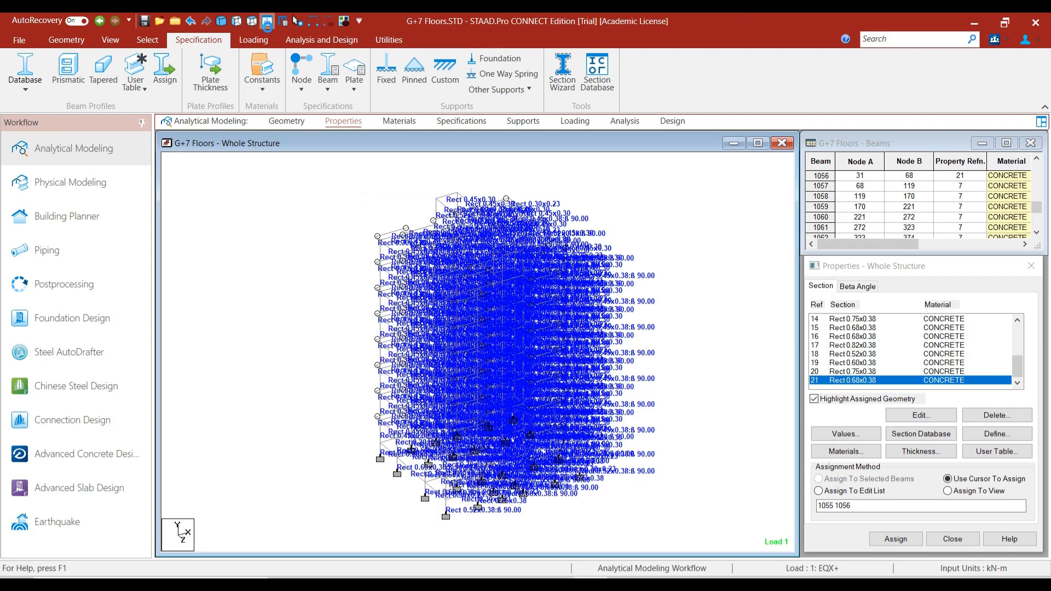
click(147, 39)
click(531, 95)
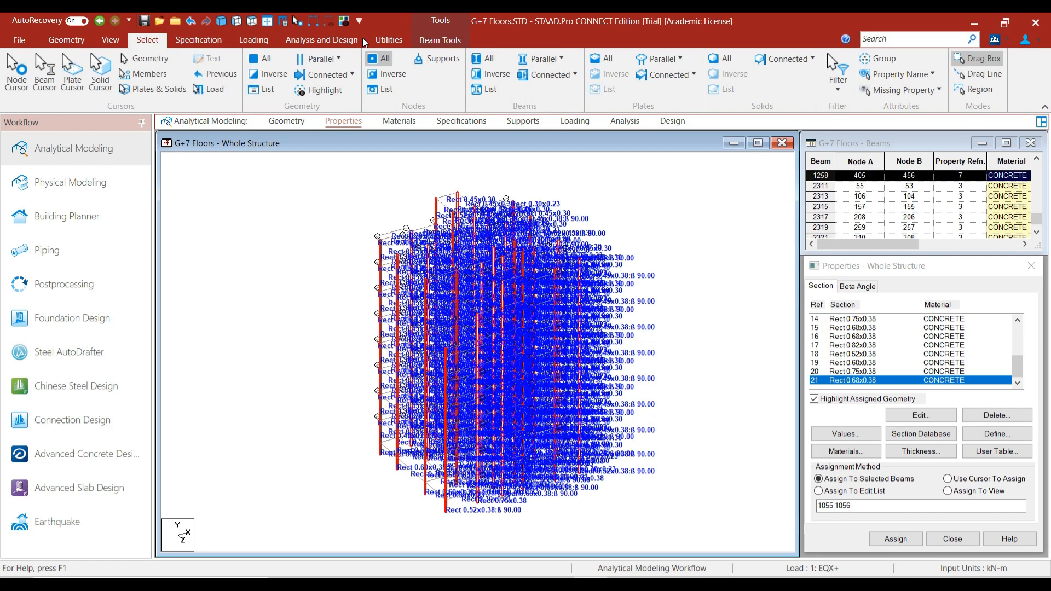
click(342, 24)
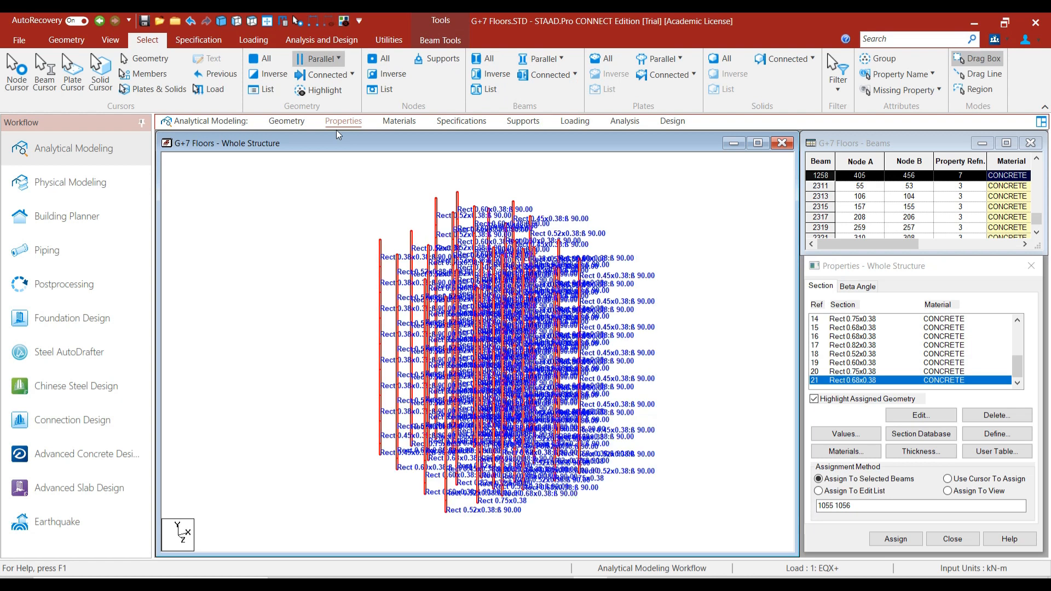
click(314, 238)
- Label the isolated columns with their section property references instead of section sizes
right_click(316, 239)
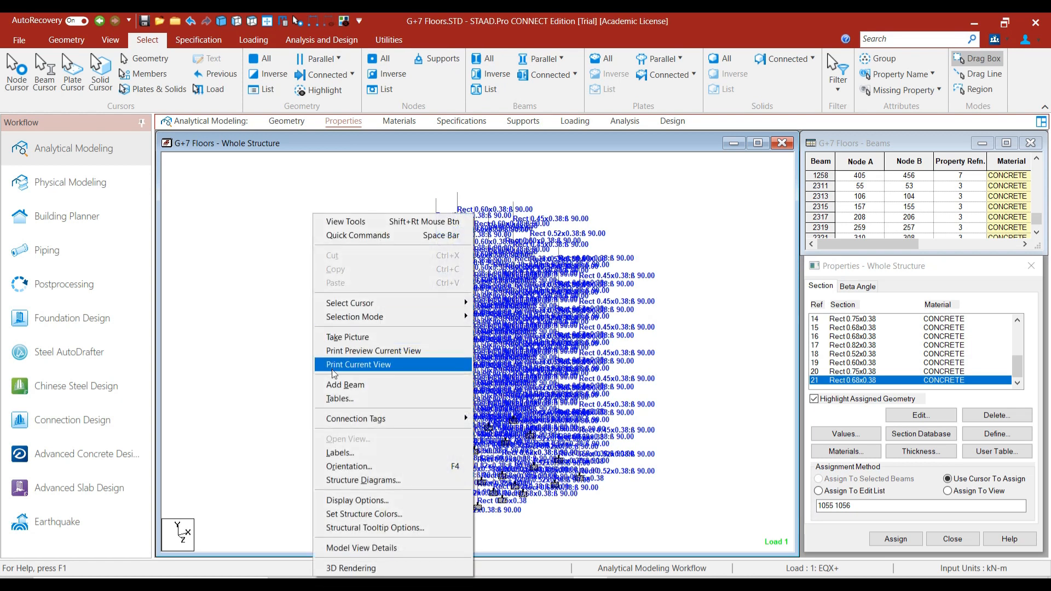
click(346, 454)
click(602, 176)
click(483, 485)
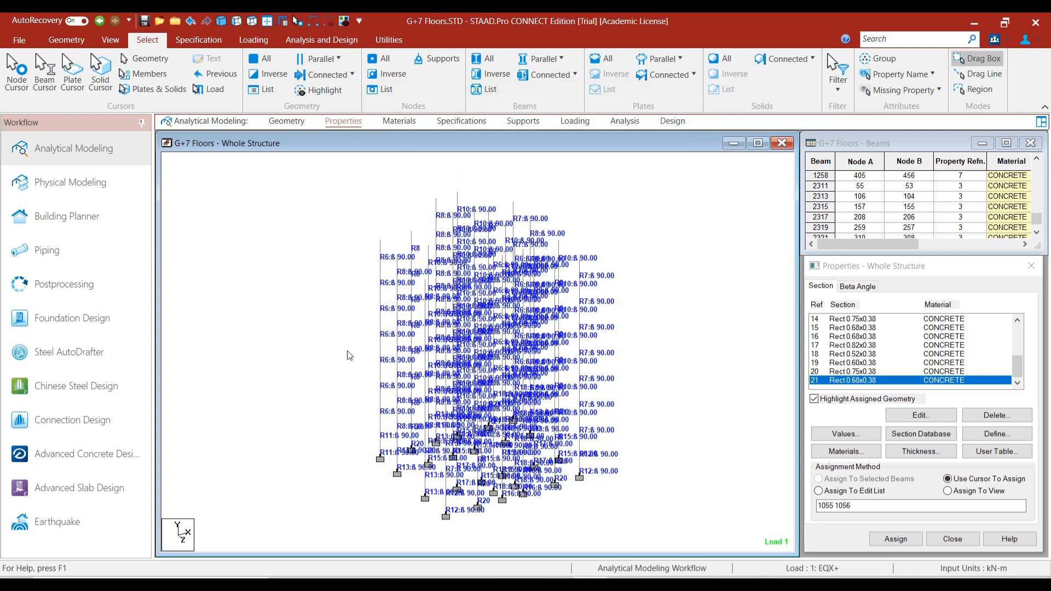
scroll(338, 276, up, 1)
- Run the structural analysis and concrete design, and open the output file when it completes
click(321, 39)
click(218, 91)
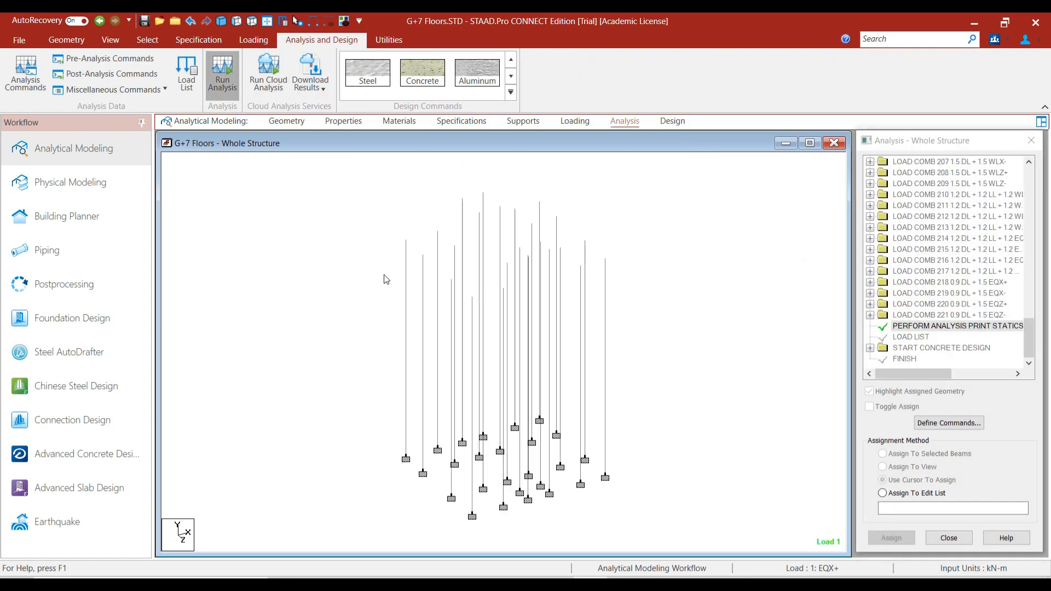
click(487, 367)
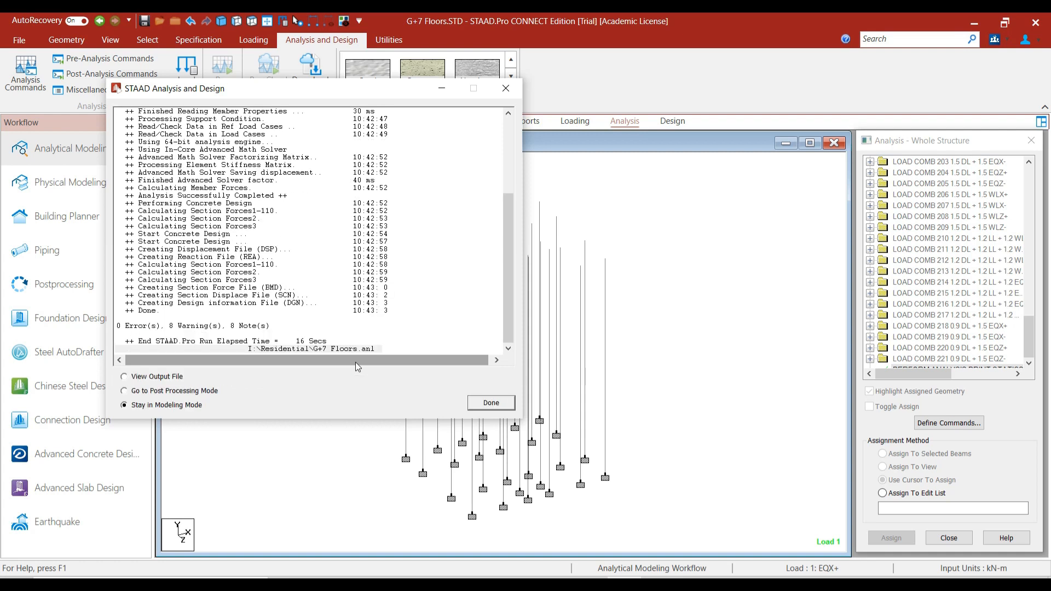
click(167, 376)
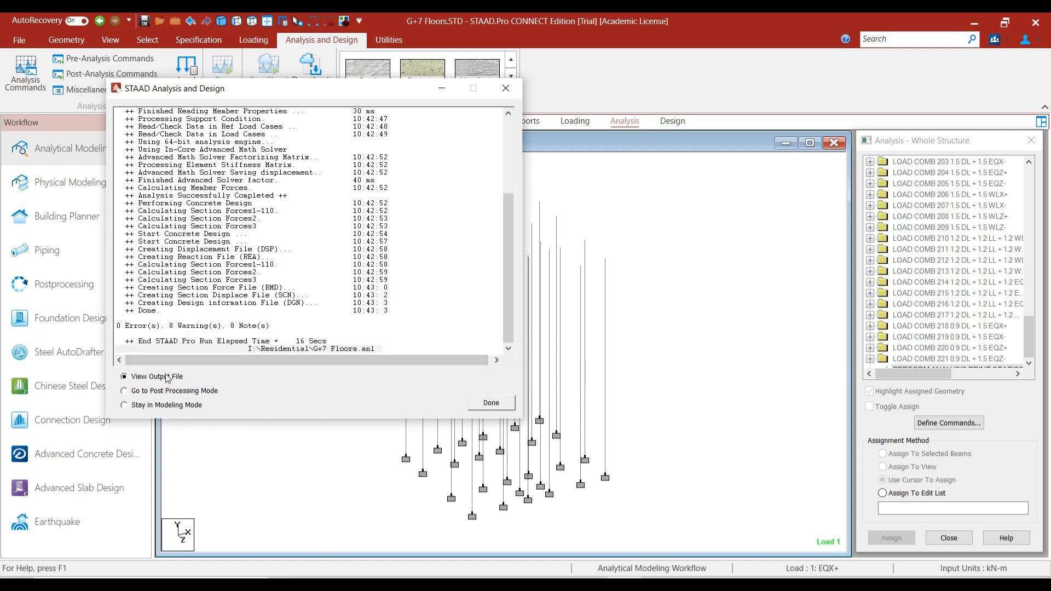
click(477, 405)
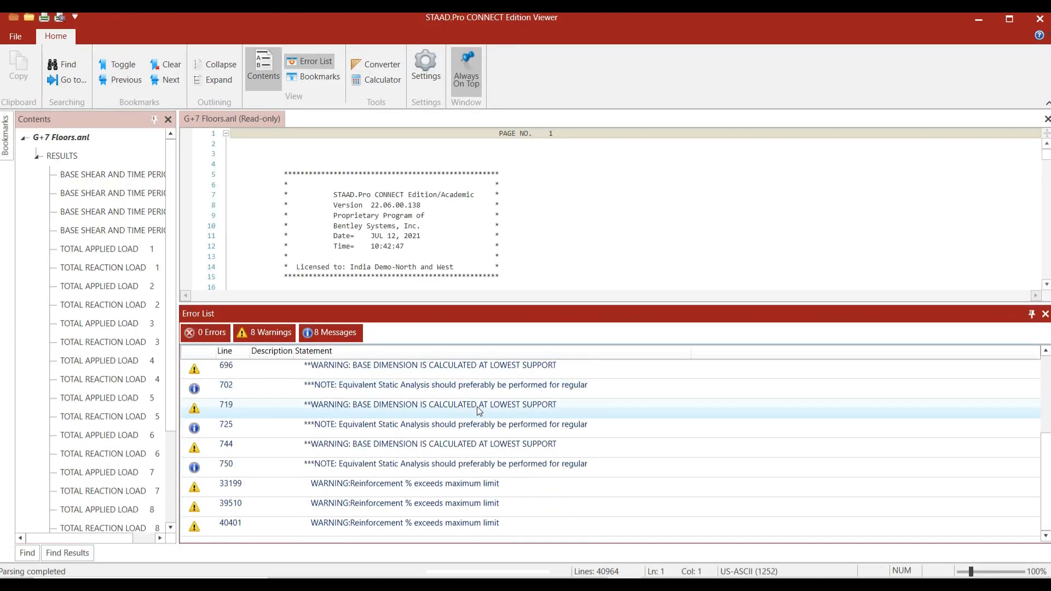
- Inspect each reinforcement limit warning in the output file to identify its column, and close the viewer
double_click(426, 487)
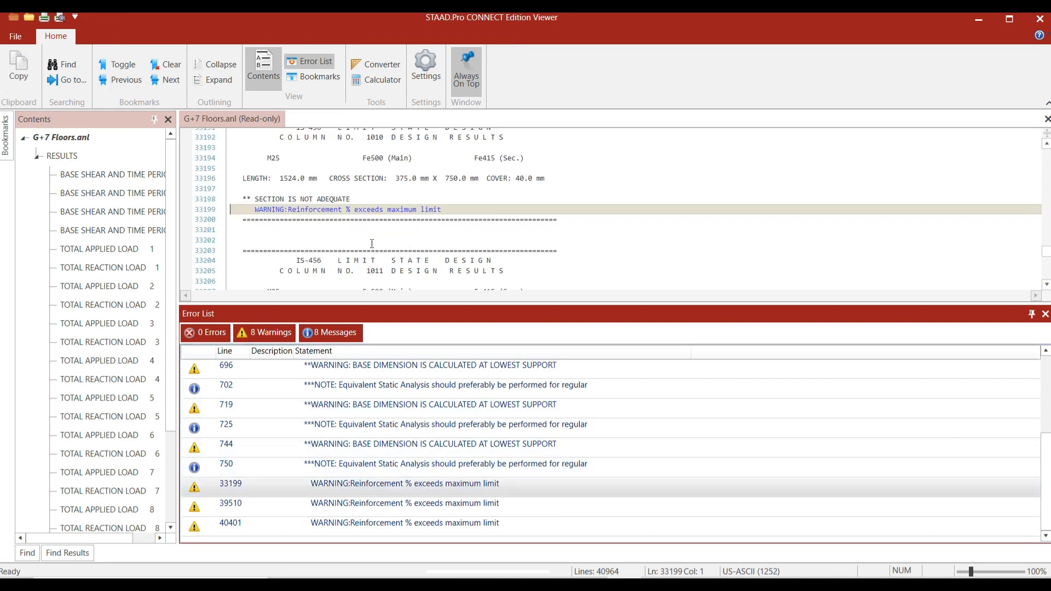
double_click(459, 504)
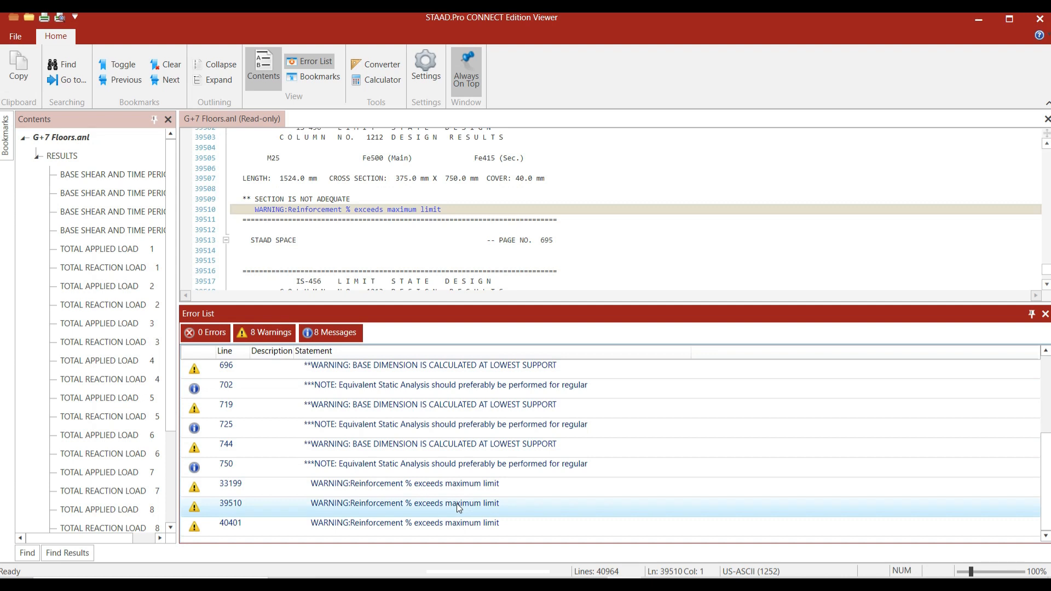
double_click(462, 524)
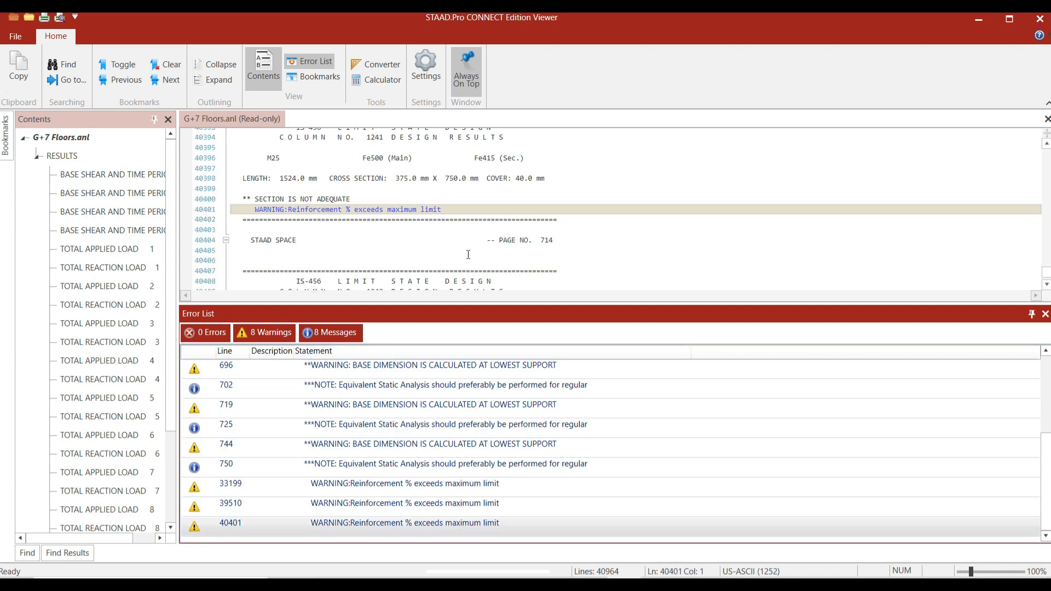
click(1040, 19)
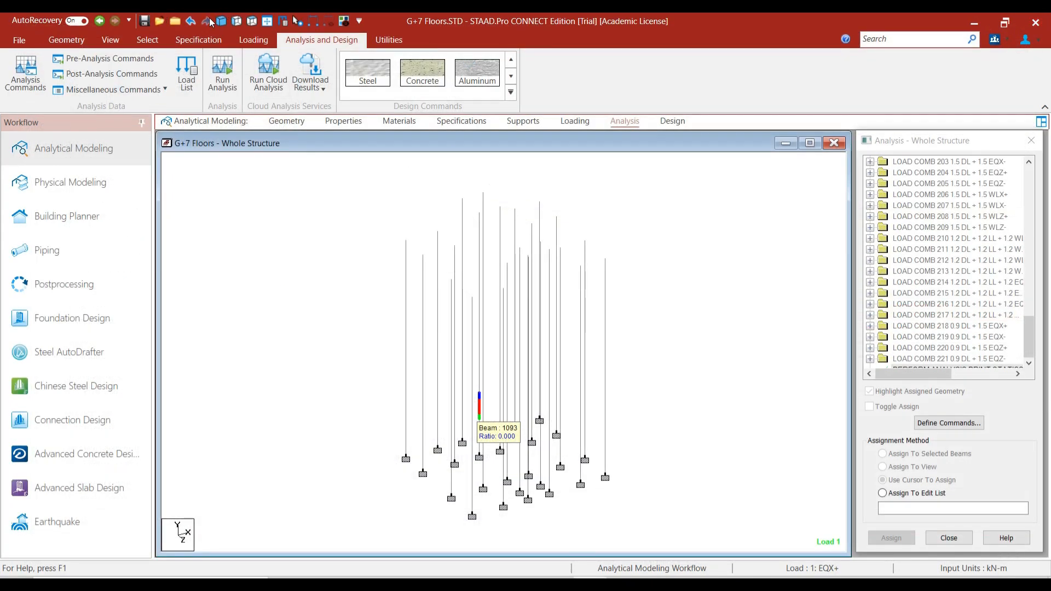
- Select beams 1010, 1212 and 1241 using a typed beam list
click(147, 40)
click(487, 90)
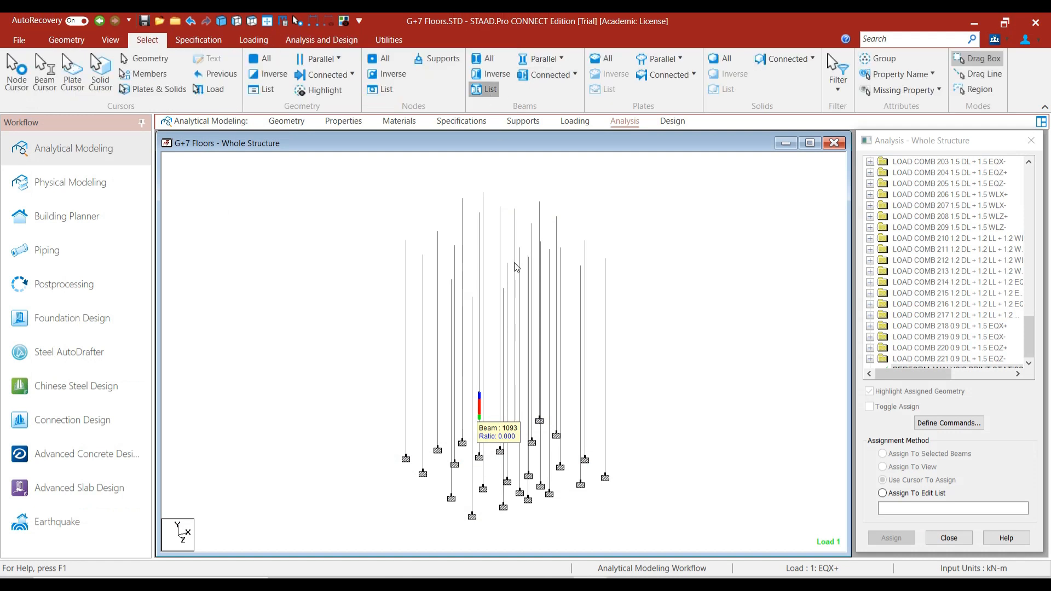
click(580, 408)
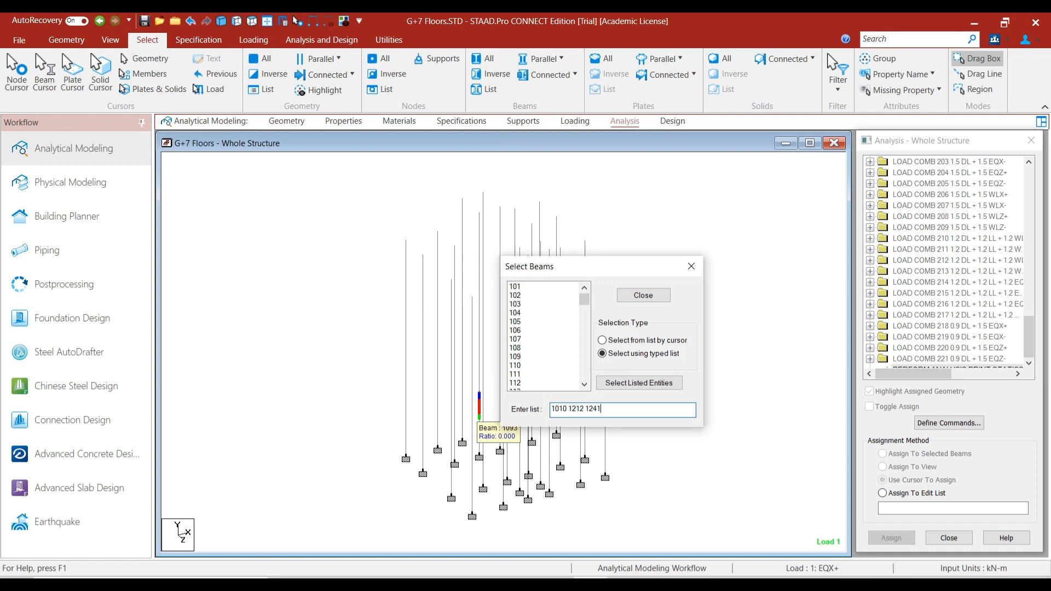
click(638, 382)
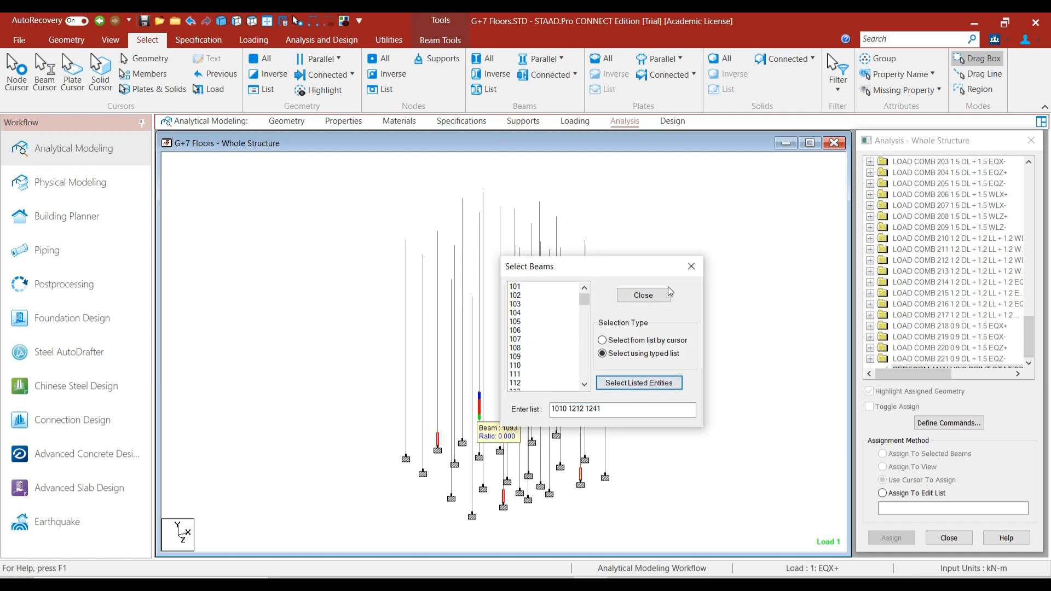
click(694, 263)
- Add the segment directly above each of the three selected base segments to the selection
scroll(430, 475, up, 1)
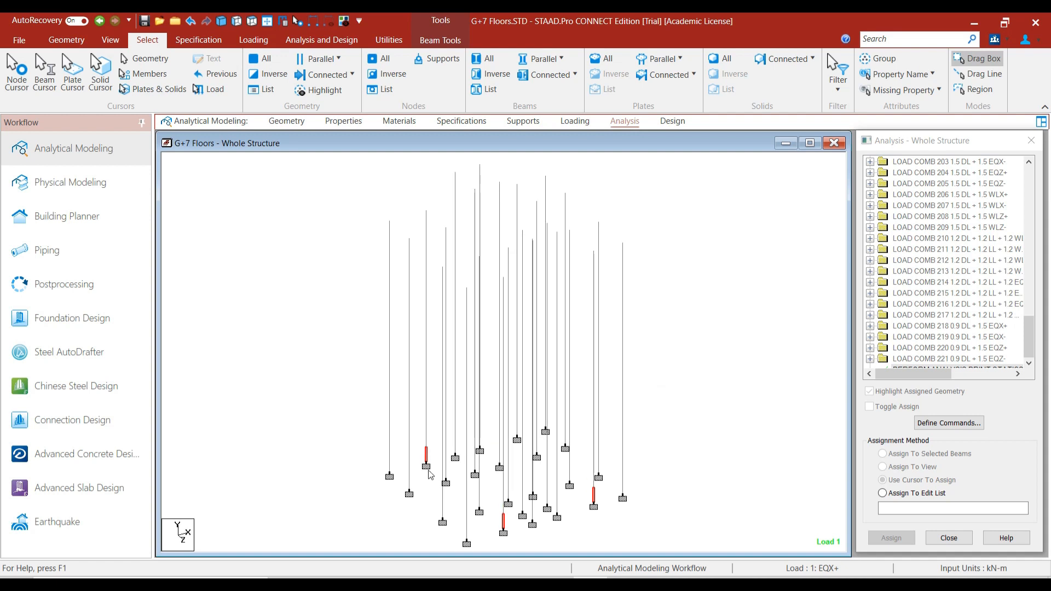
click(427, 438)
click(508, 509)
click(595, 481)
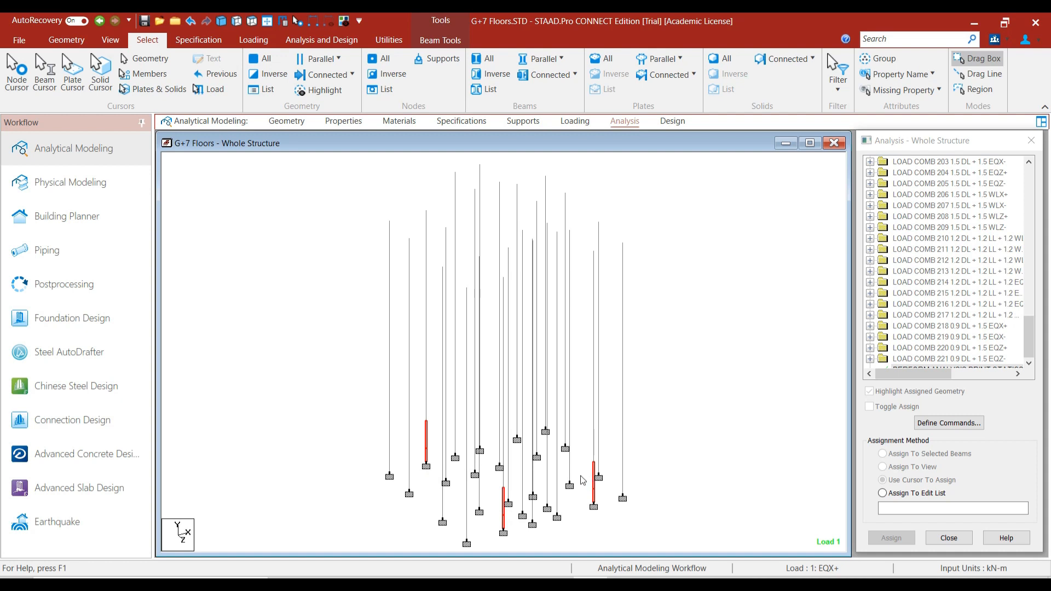
- Isolate the three selected two-segment columns, clear the selection, and bring up their section property assignments
click(343, 21)
click(340, 157)
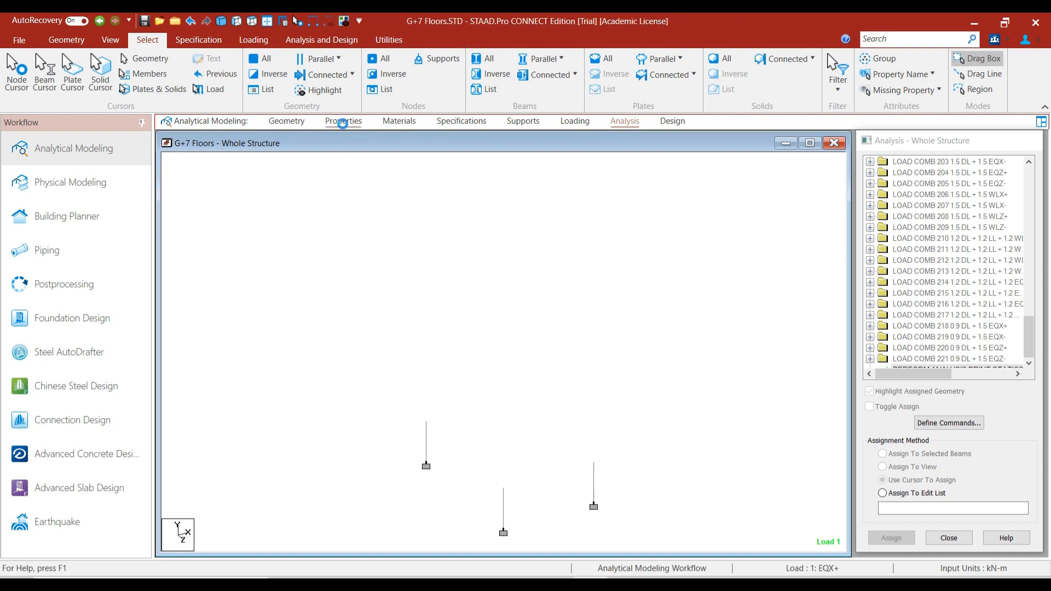
click(343, 121)
middle_drag(494, 476, 499, 405)
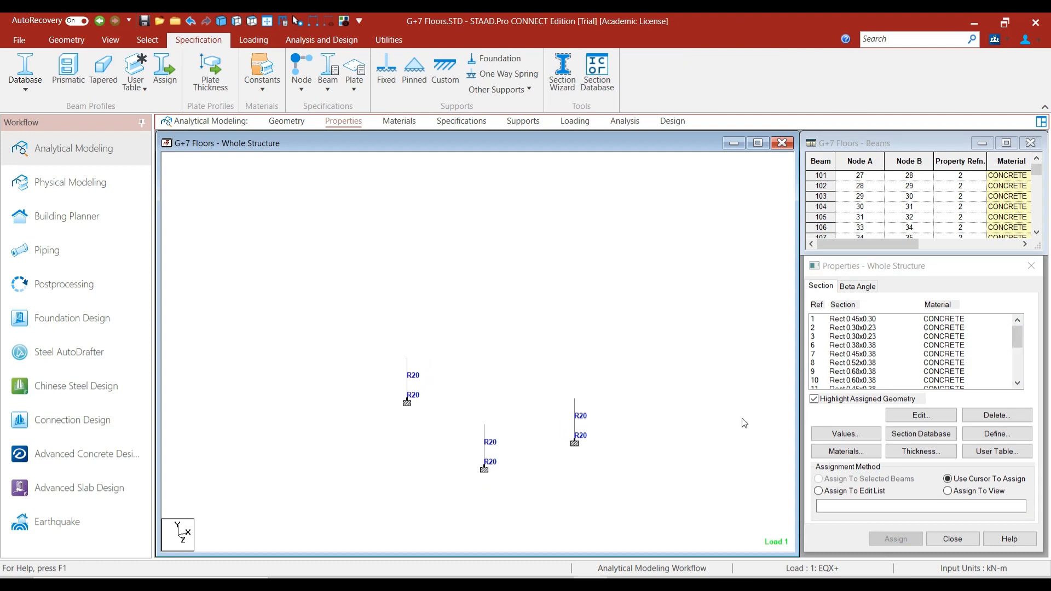
scroll(974, 350, down, 4)
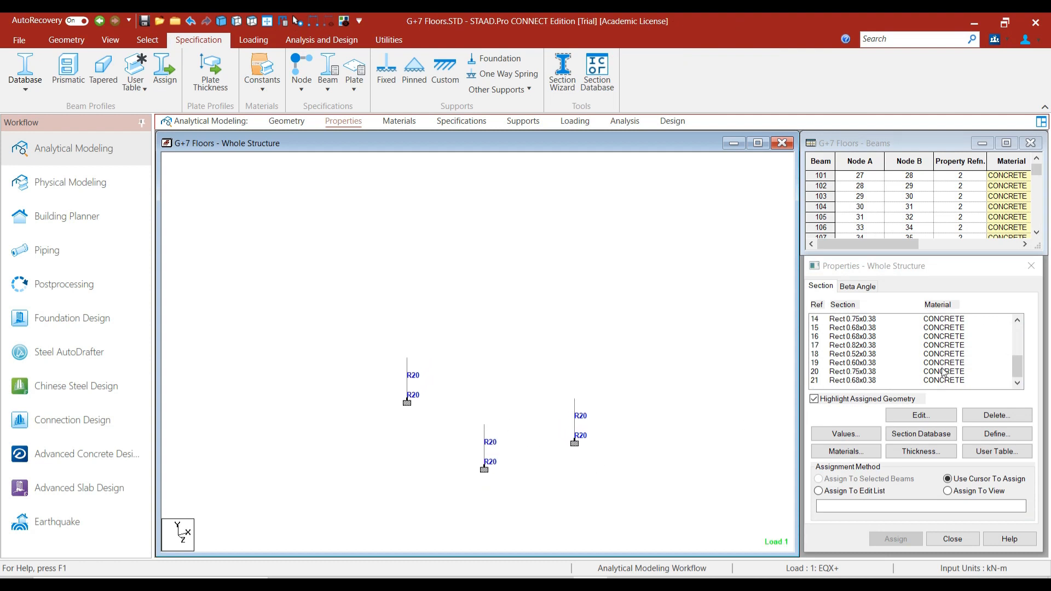
- Set the YD dimension of rectangular section reference 20 to 0.825 m, agree to delete the result files, and clear the selection
click(840, 372)
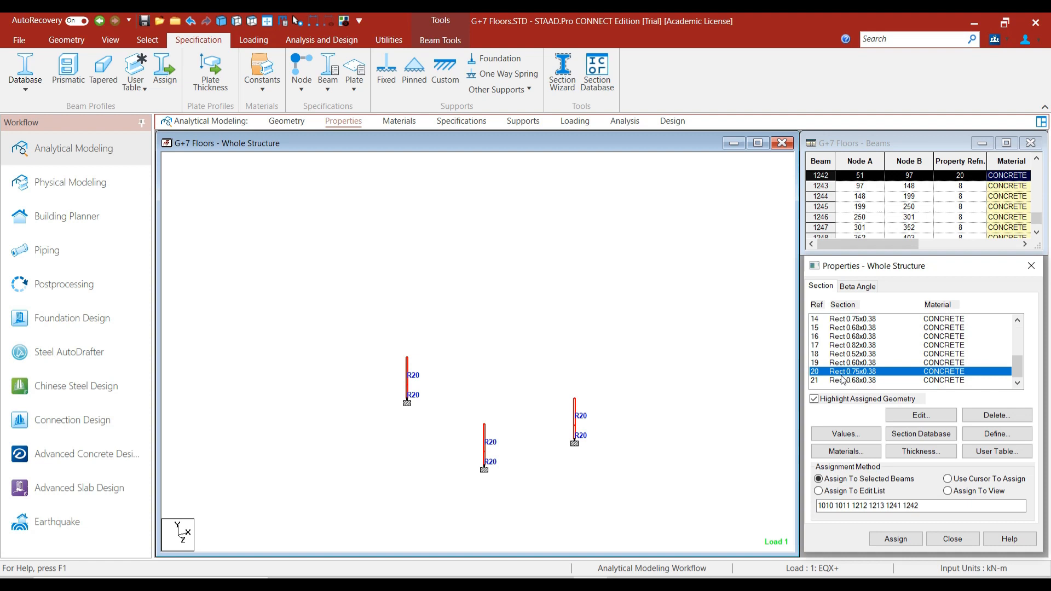
click(921, 415)
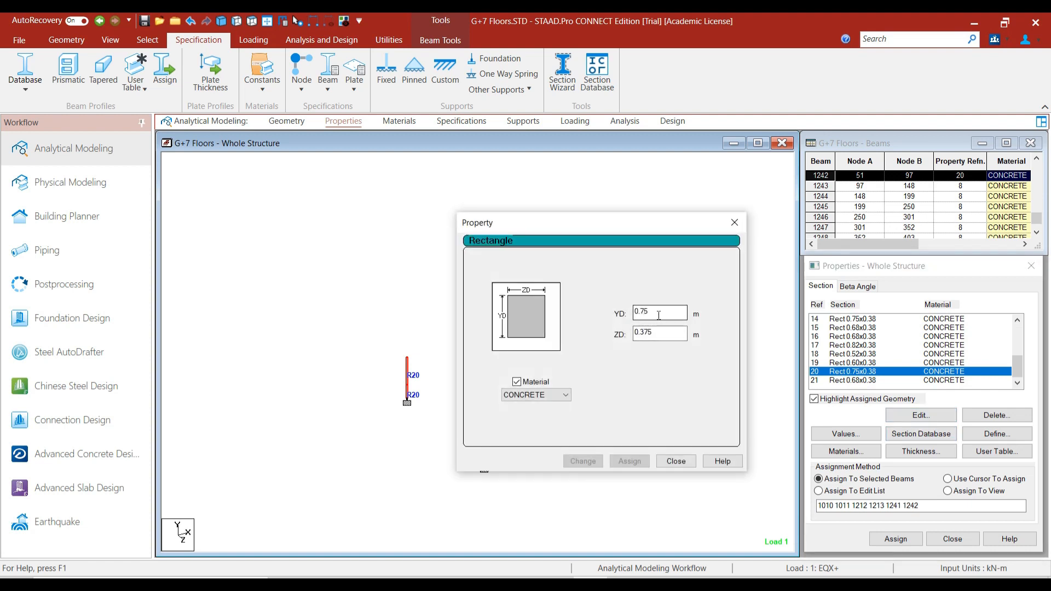
drag(659, 315, 632, 315)
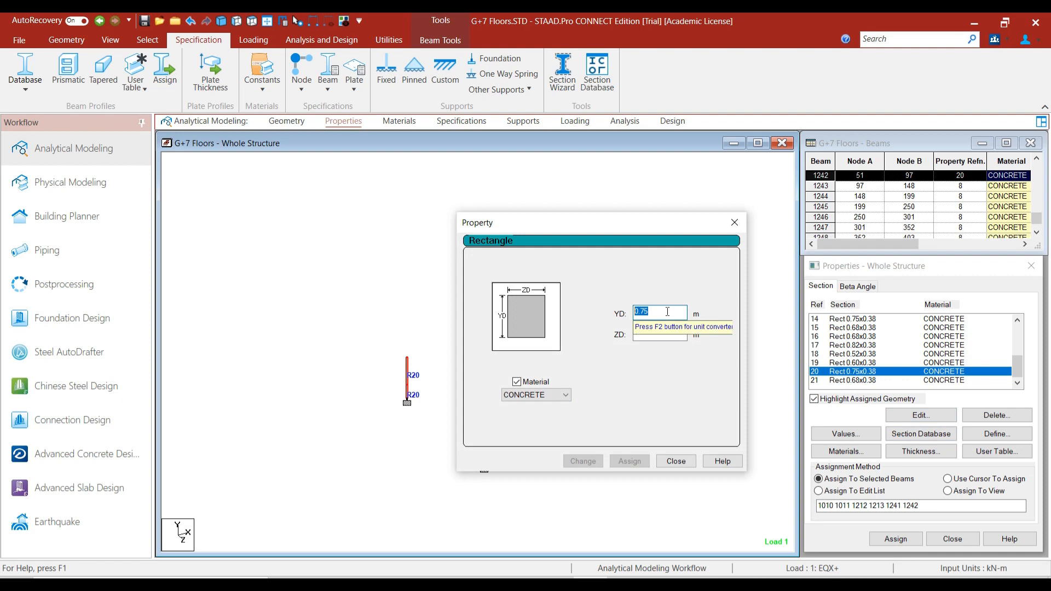
text(0.82)
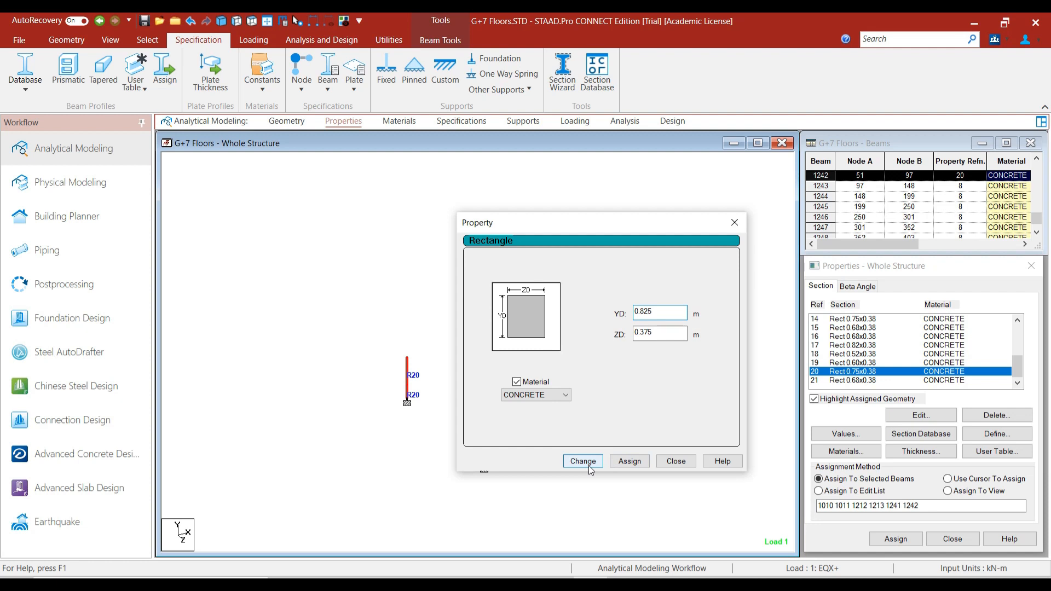
click(588, 465)
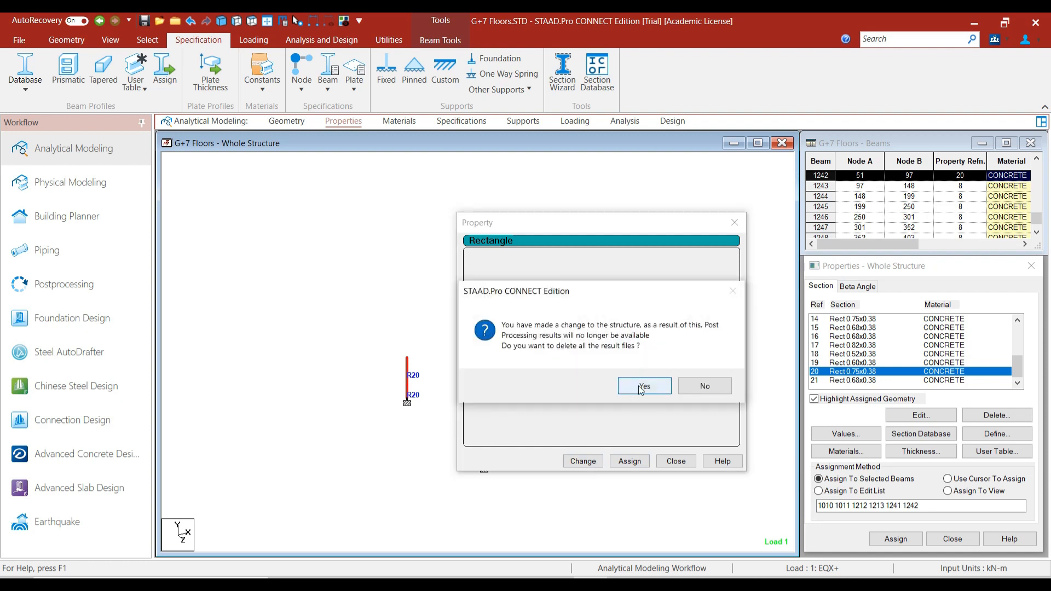
click(640, 387)
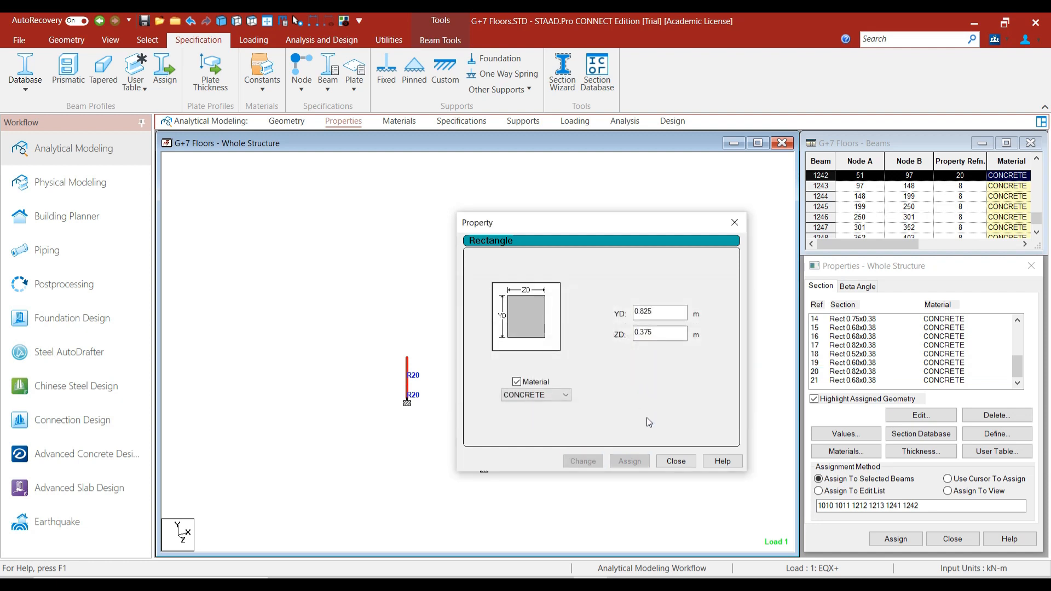
click(676, 460)
click(352, 190)
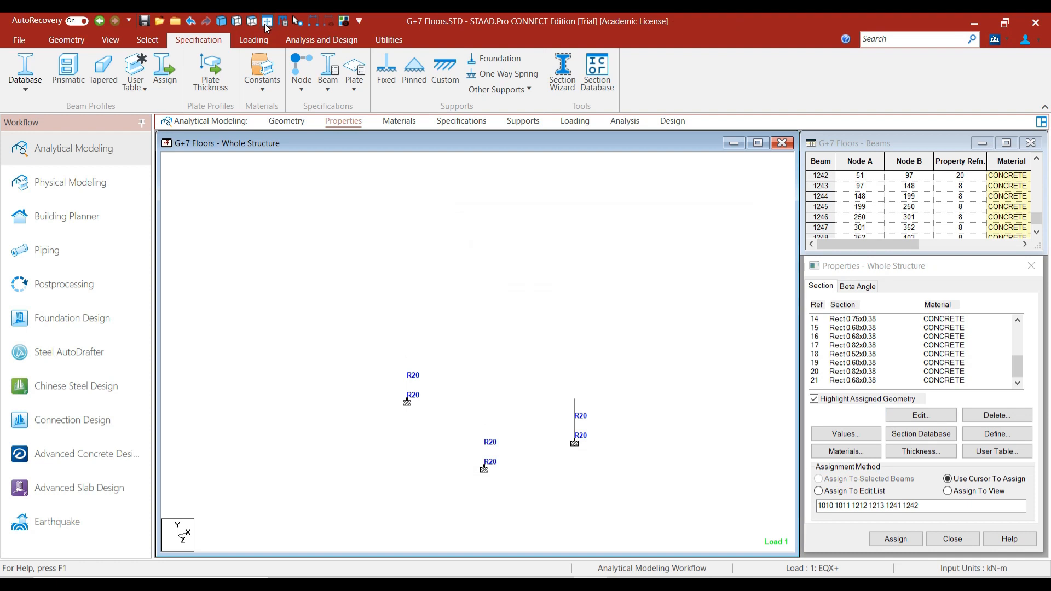
- Restore the whole structure, select all beams parallel to the Y axis, and isolate these columns in the view
click(149, 40)
click(539, 59)
click(533, 93)
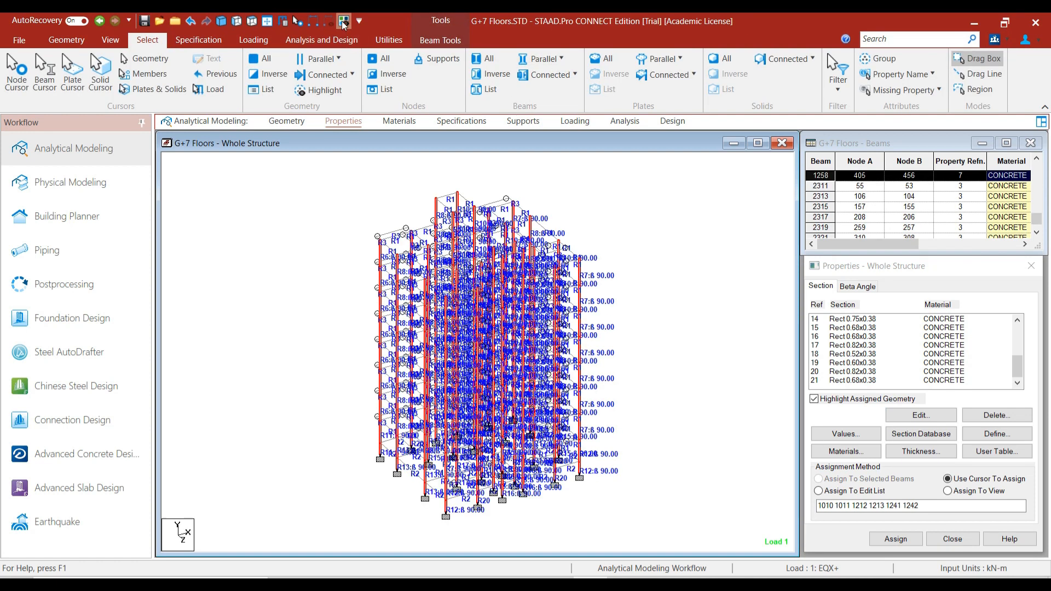
click(343, 22)
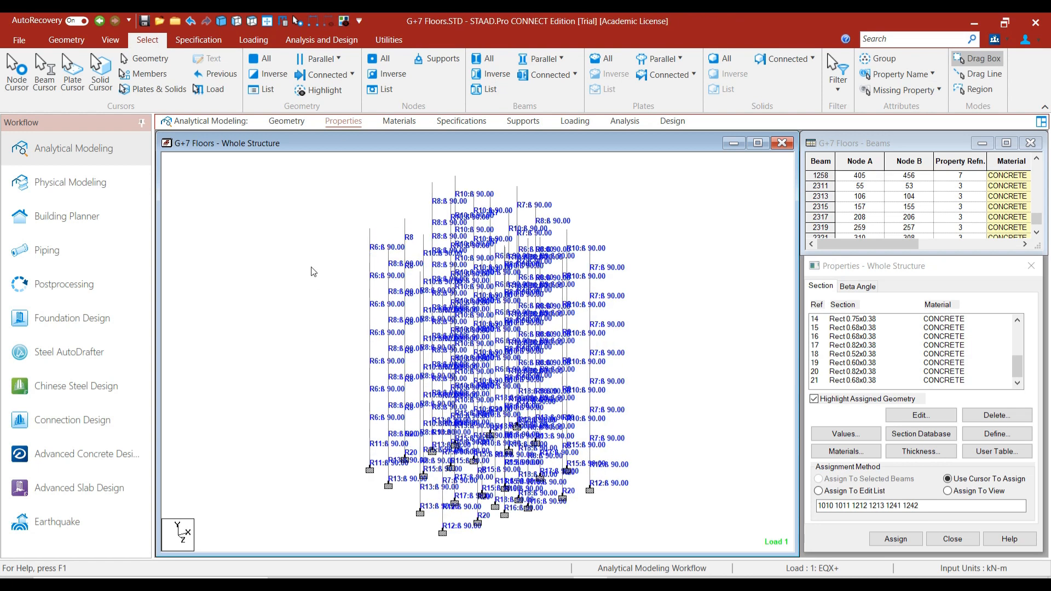
- Save the model, rerun the analysis and concrete design, and open the resulting output file
click(321, 40)
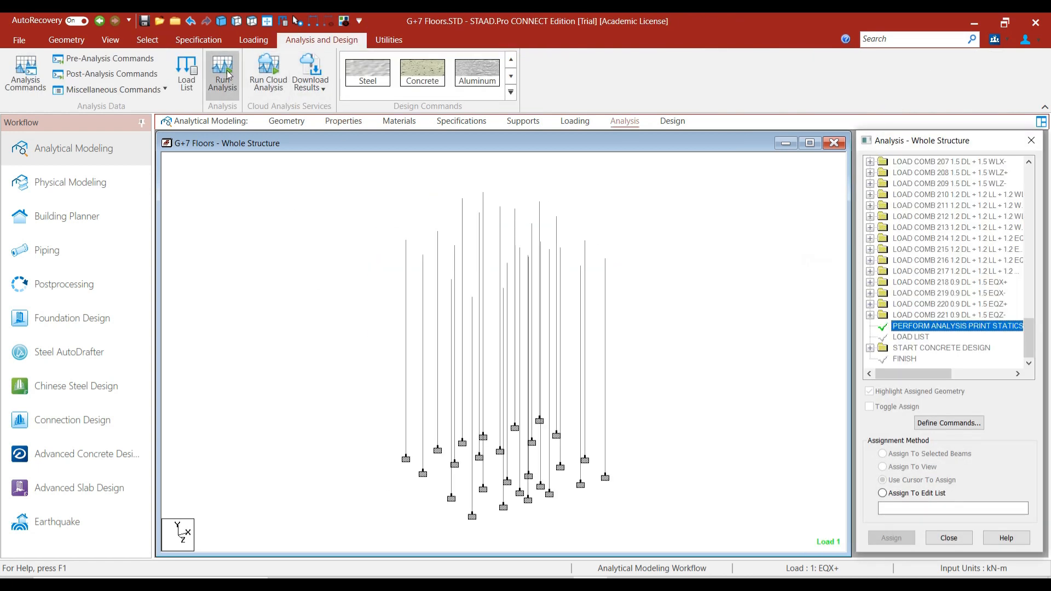
key(ctrl+F5)
click(504, 365)
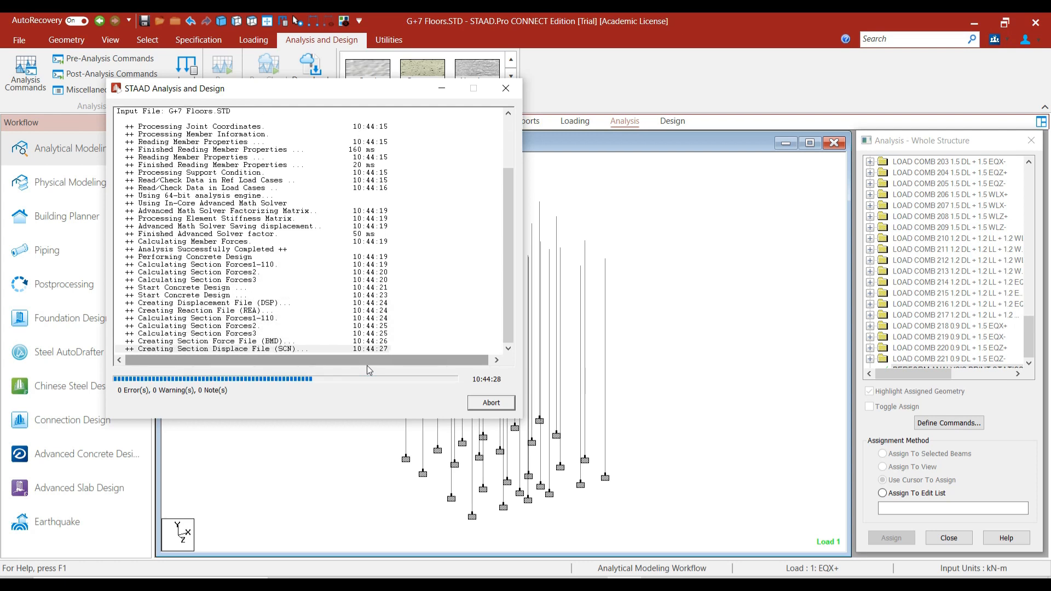
click(124, 376)
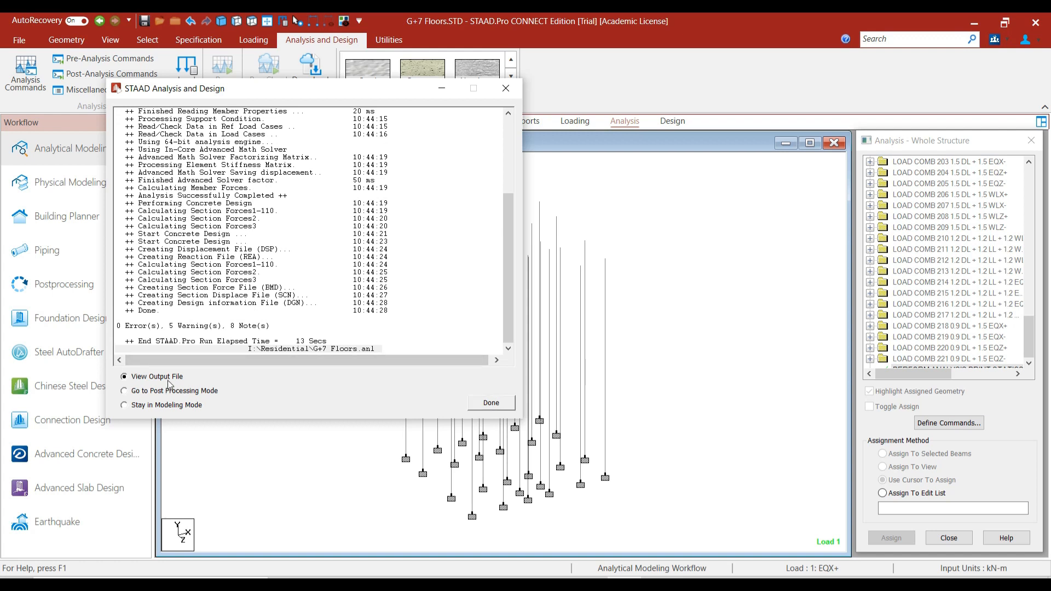
click(492, 403)
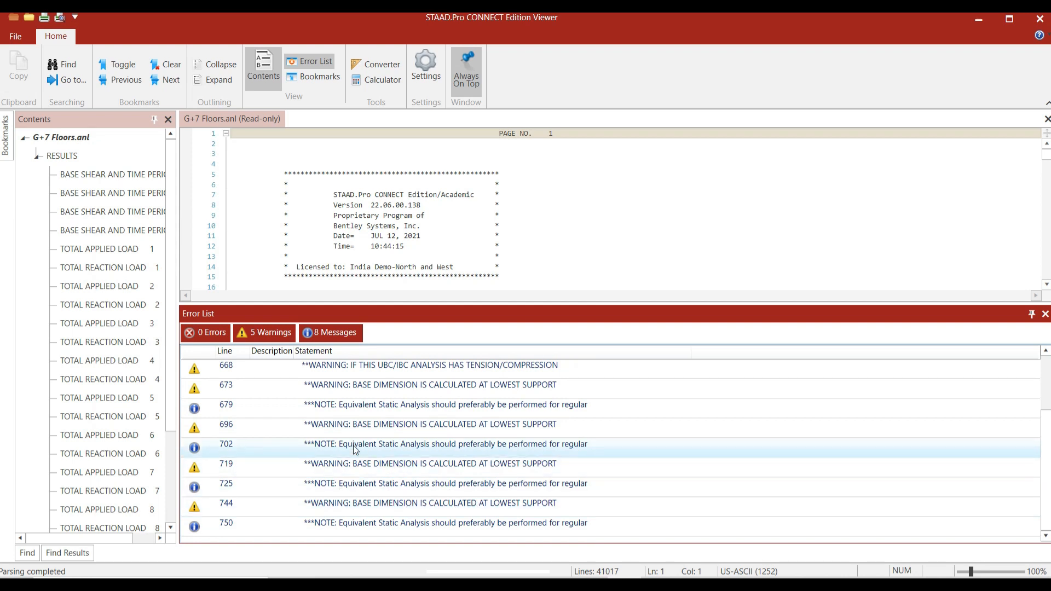
- Check the output file's error list for remaining reinforcement warnings, and close the viewer to return to the column model
scroll(356, 446, up, 2)
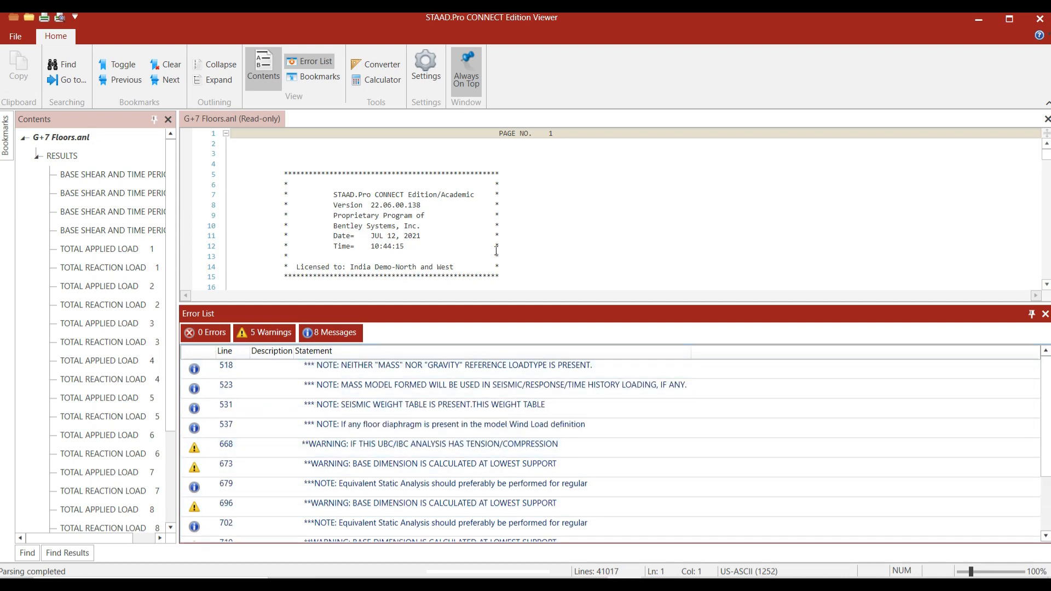
click(1039, 18)
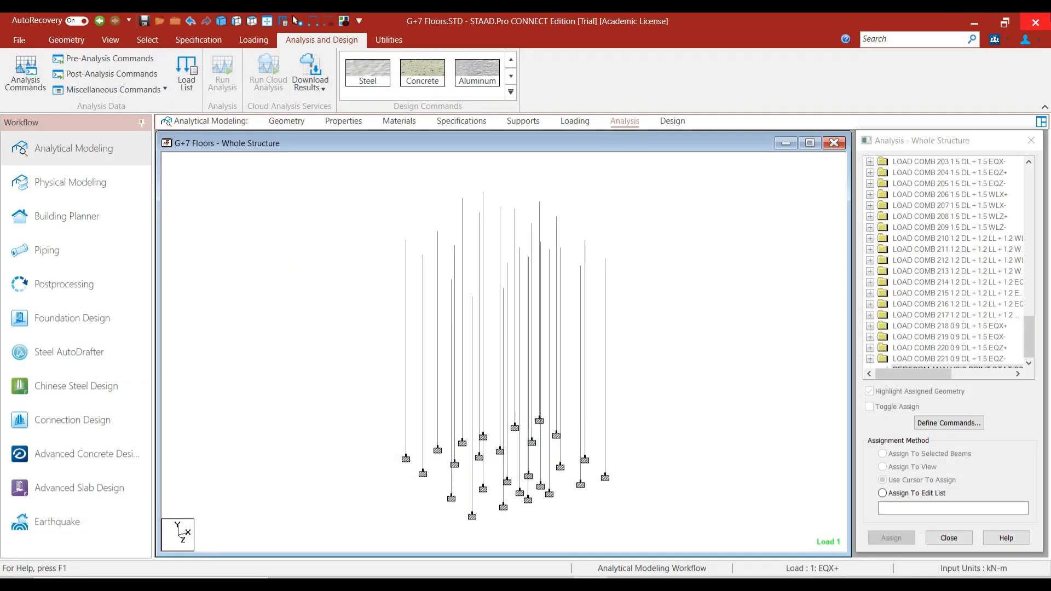
scroll(351, 257, up, 1)
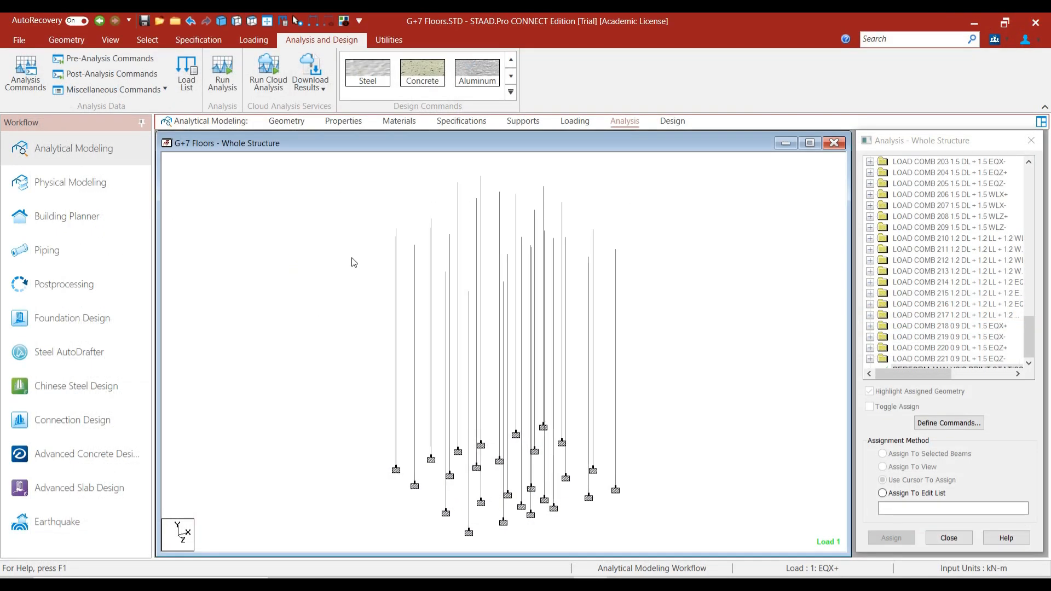